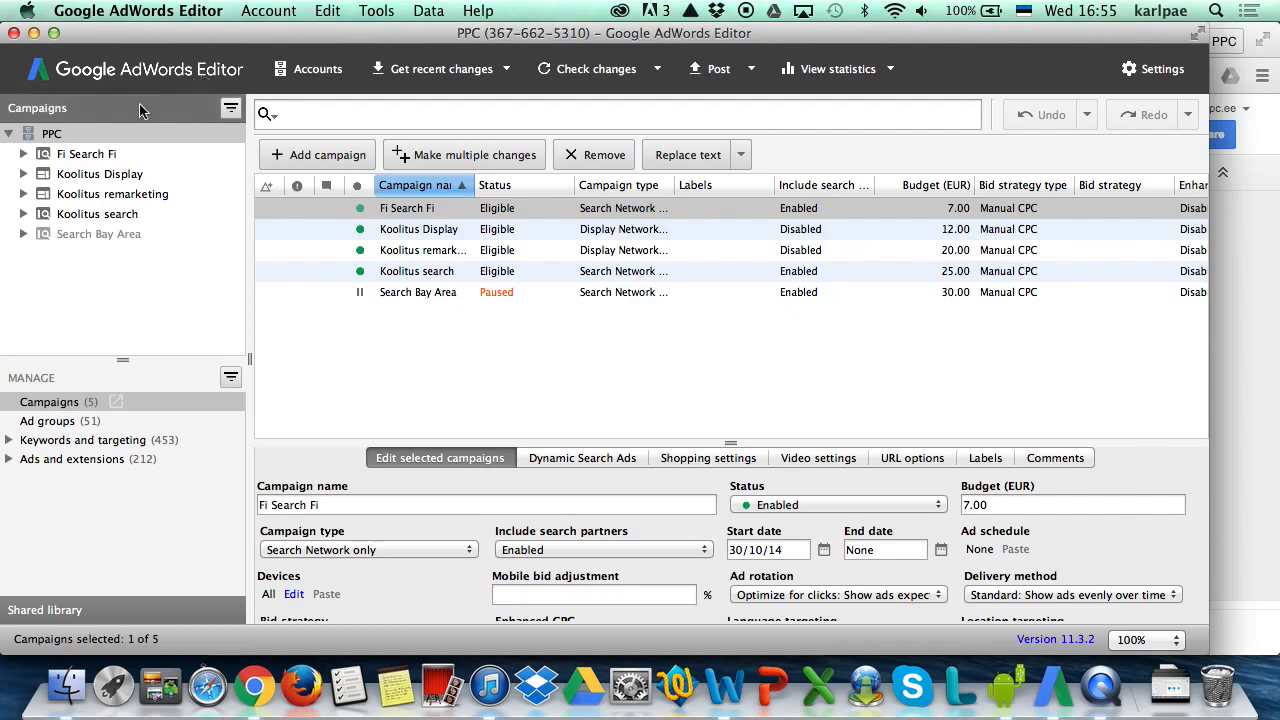
# - List the text ads of the Koolitus search campaign
pyautogui.click(23, 214)
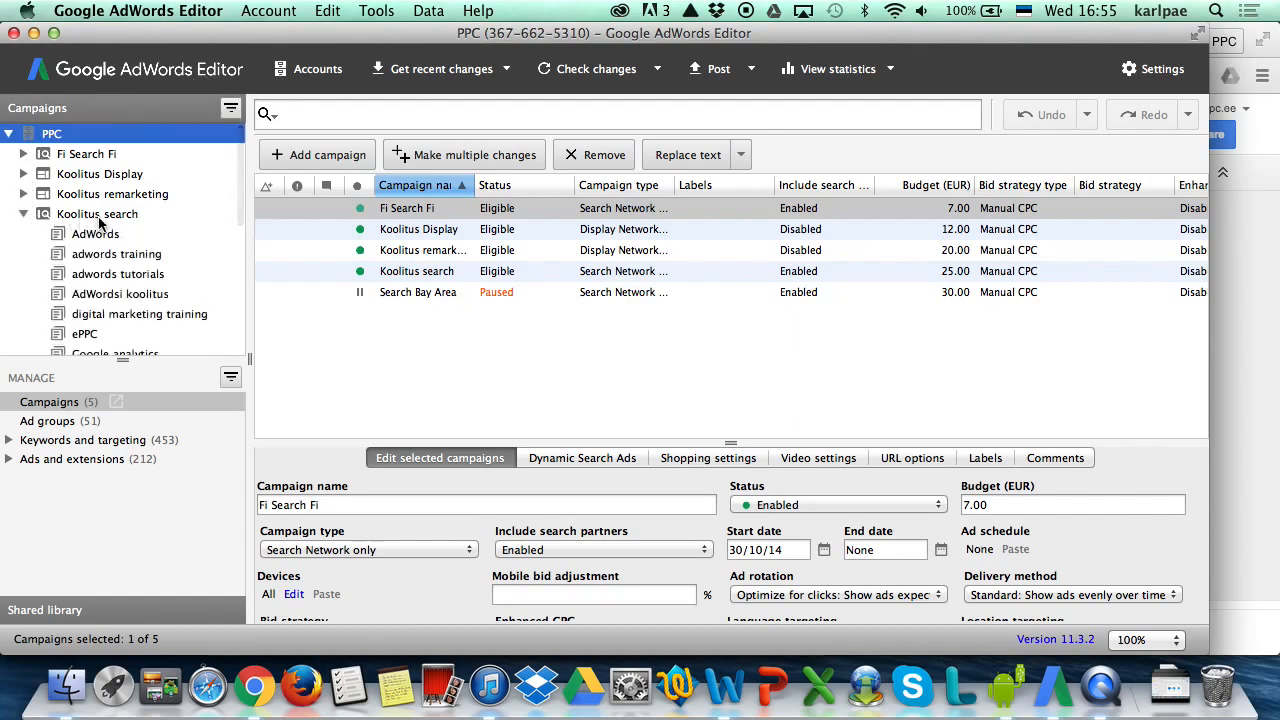
pyautogui.scroll(-2, 100, 225)
pyautogui.scroll(-4, 100, 225)
pyautogui.scroll(5, 108, 205)
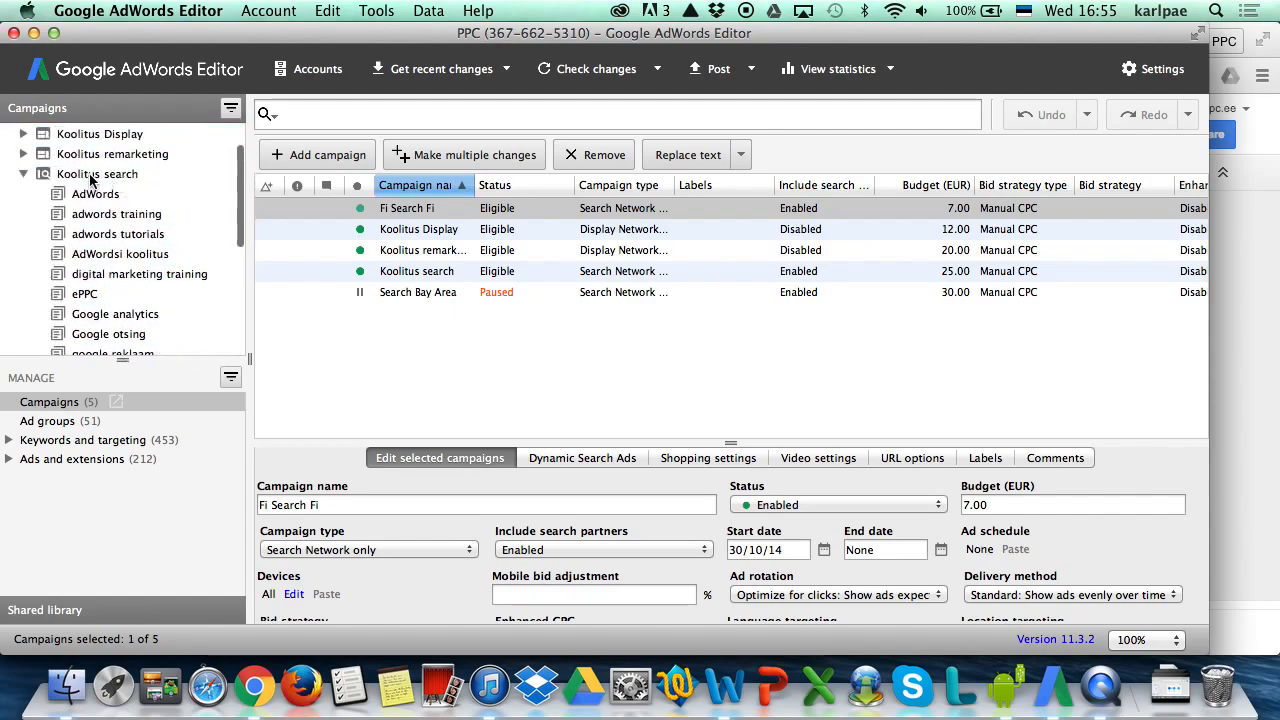
pyautogui.click(95, 176)
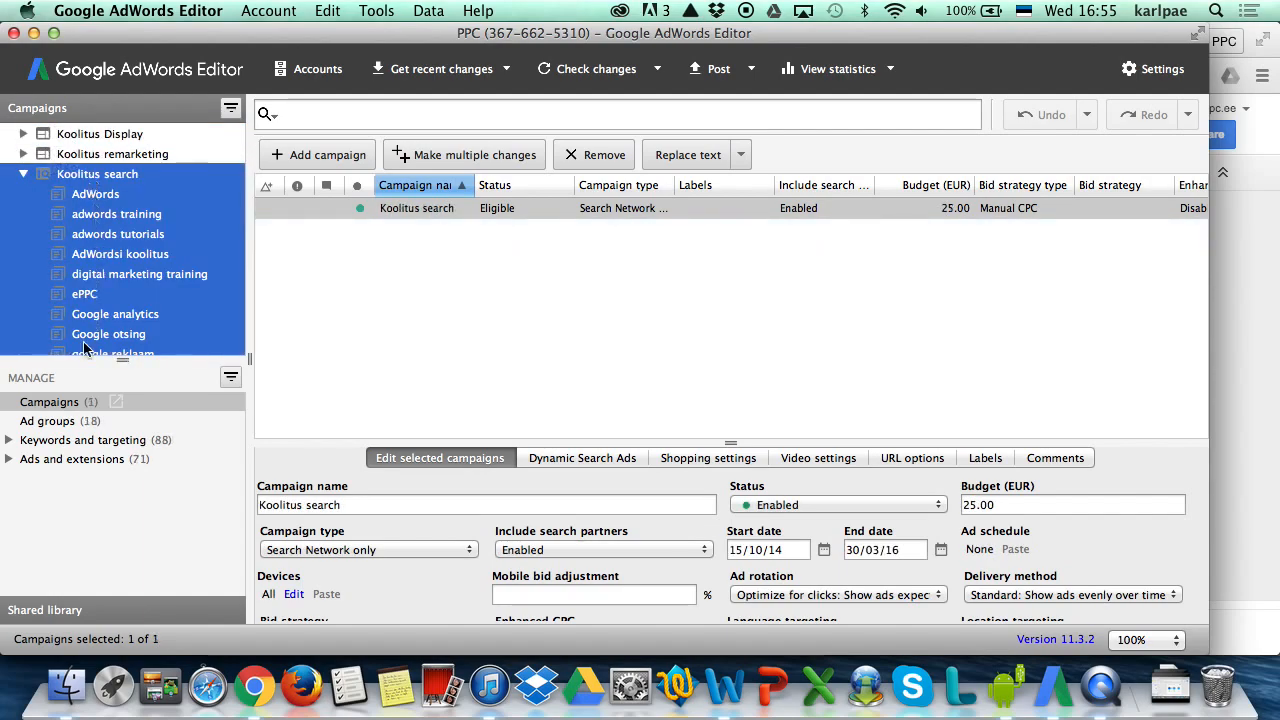
pyautogui.click(9, 459)
pyautogui.click(57, 478)
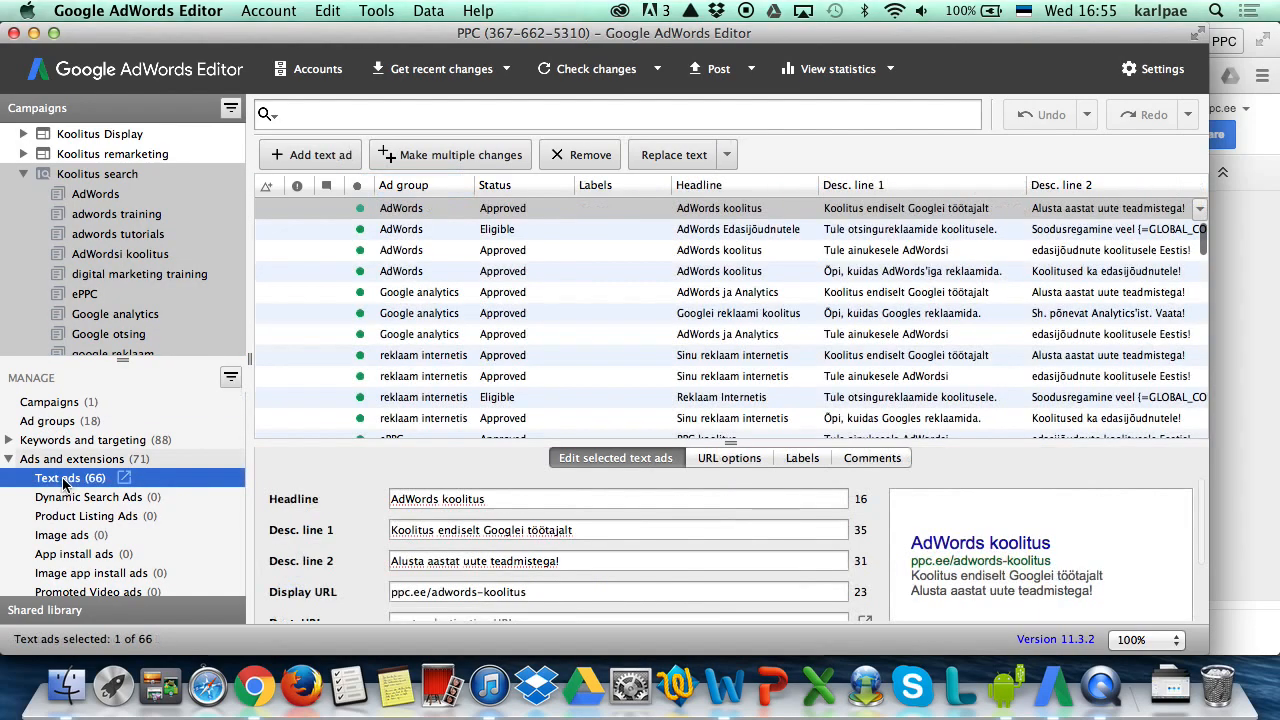
# - Select all the campaign's text ads and view their Display URL and Final URL columns
pyautogui.press('super+a')
pyautogui.hscroll(5, 732, 334)
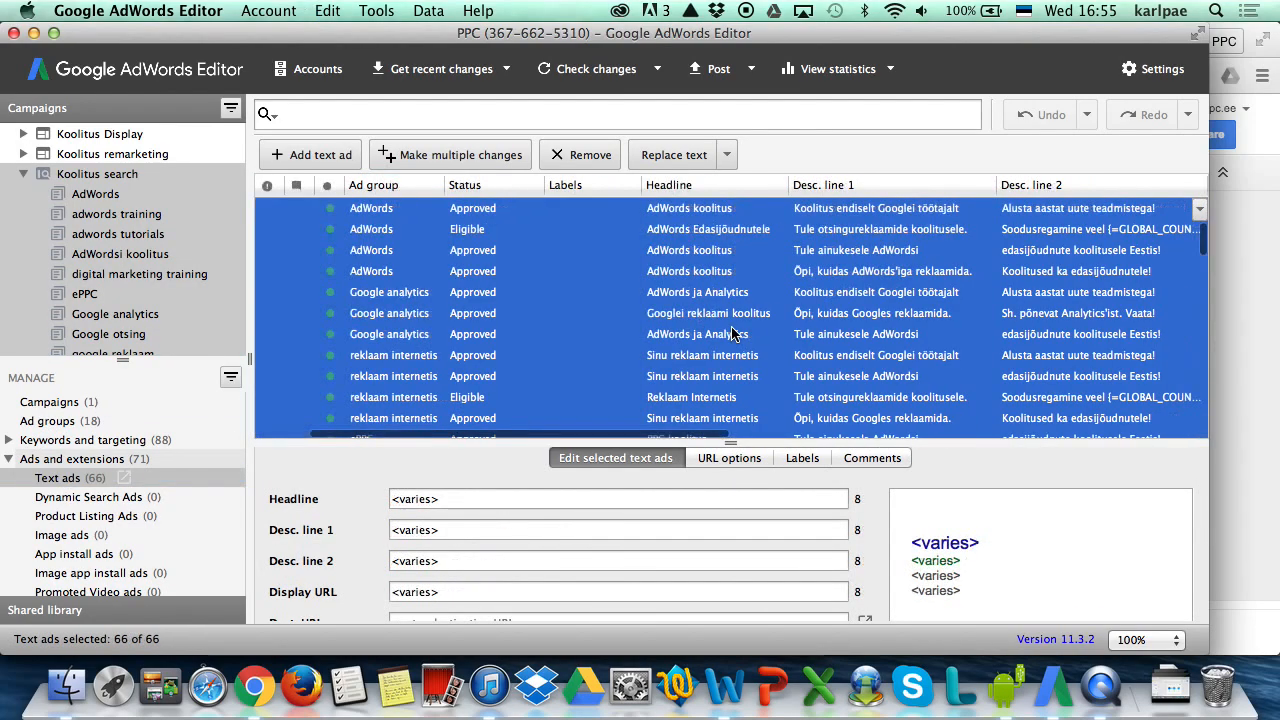
pyautogui.hscroll(4, 732, 334)
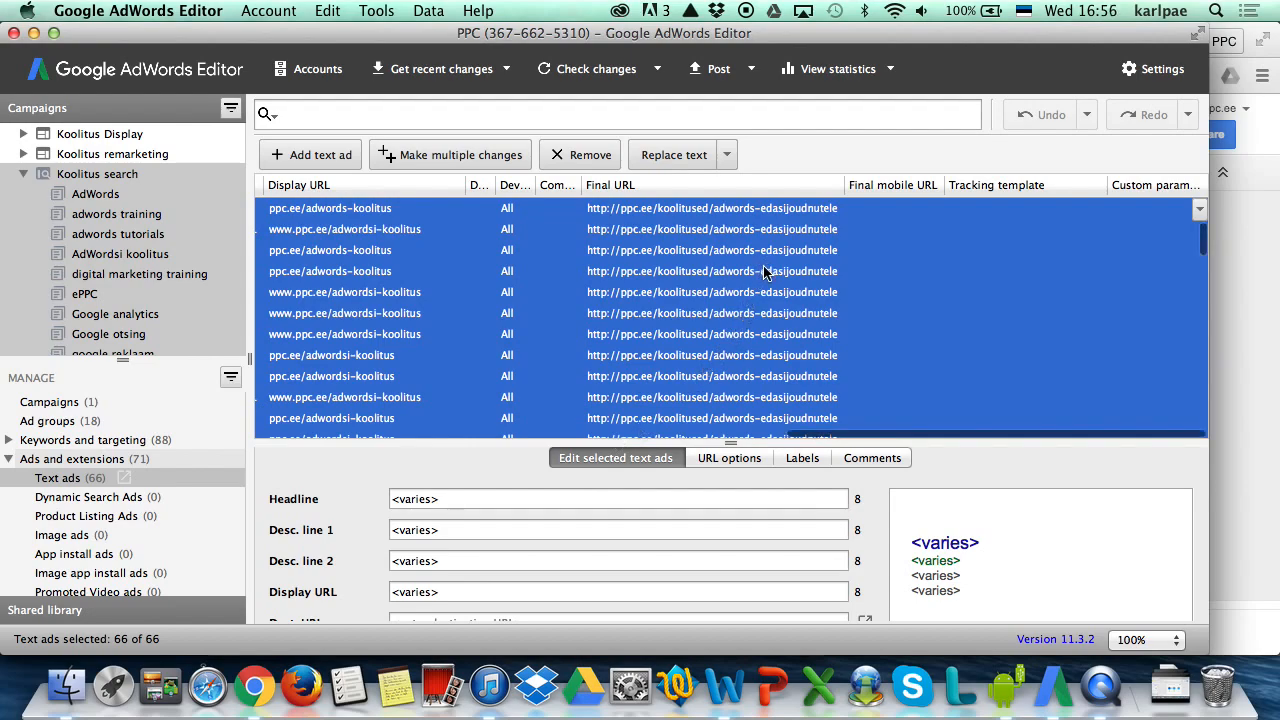
# - Select the first nine text ads together and examine their shared Final URL and other editable ad fields
pyautogui.click(768, 208)
pyautogui.click(768, 208)
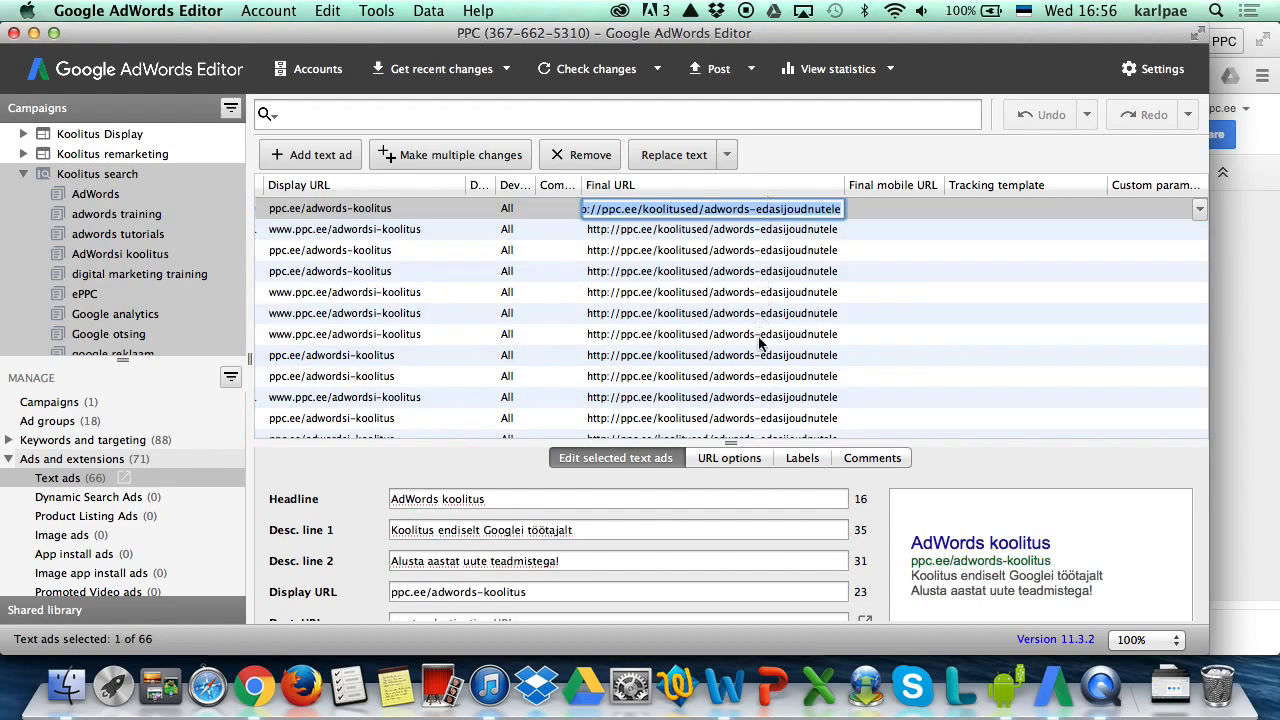
pyautogui.keyDown('shift'); pyautogui.click(753, 387); pyautogui.keyUp('shift')
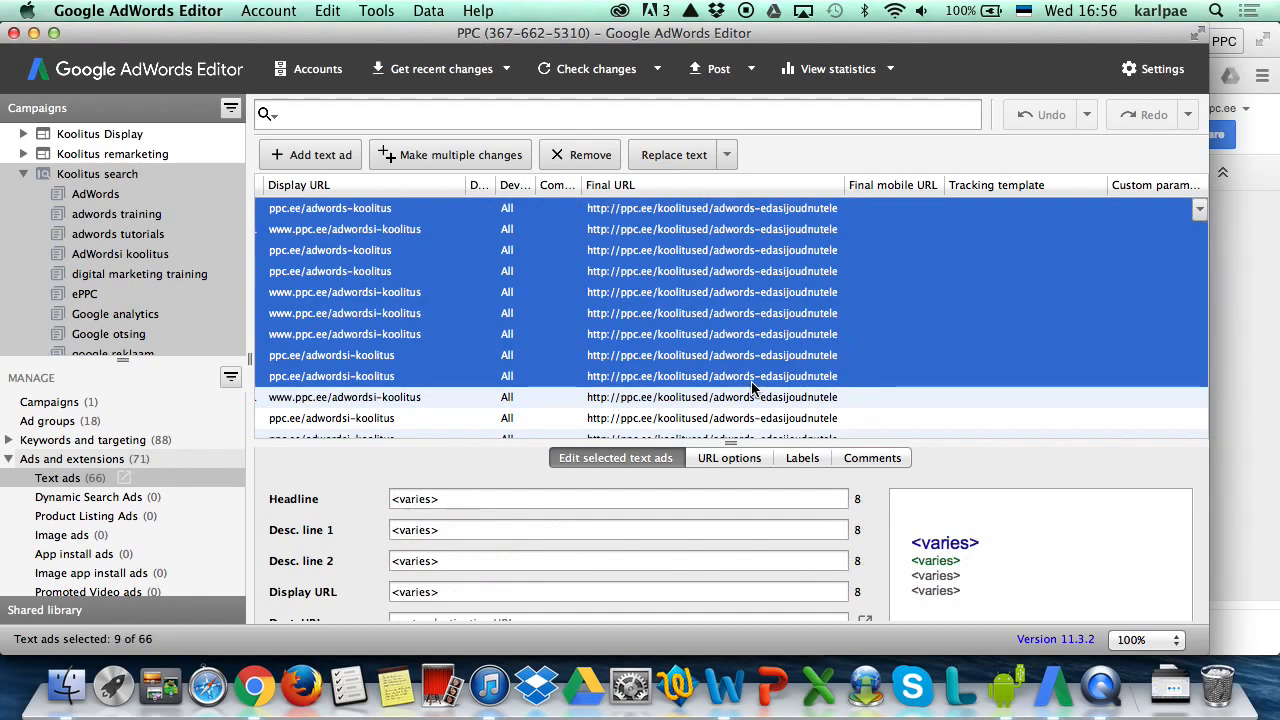
pyautogui.scroll(-3, 523, 555)
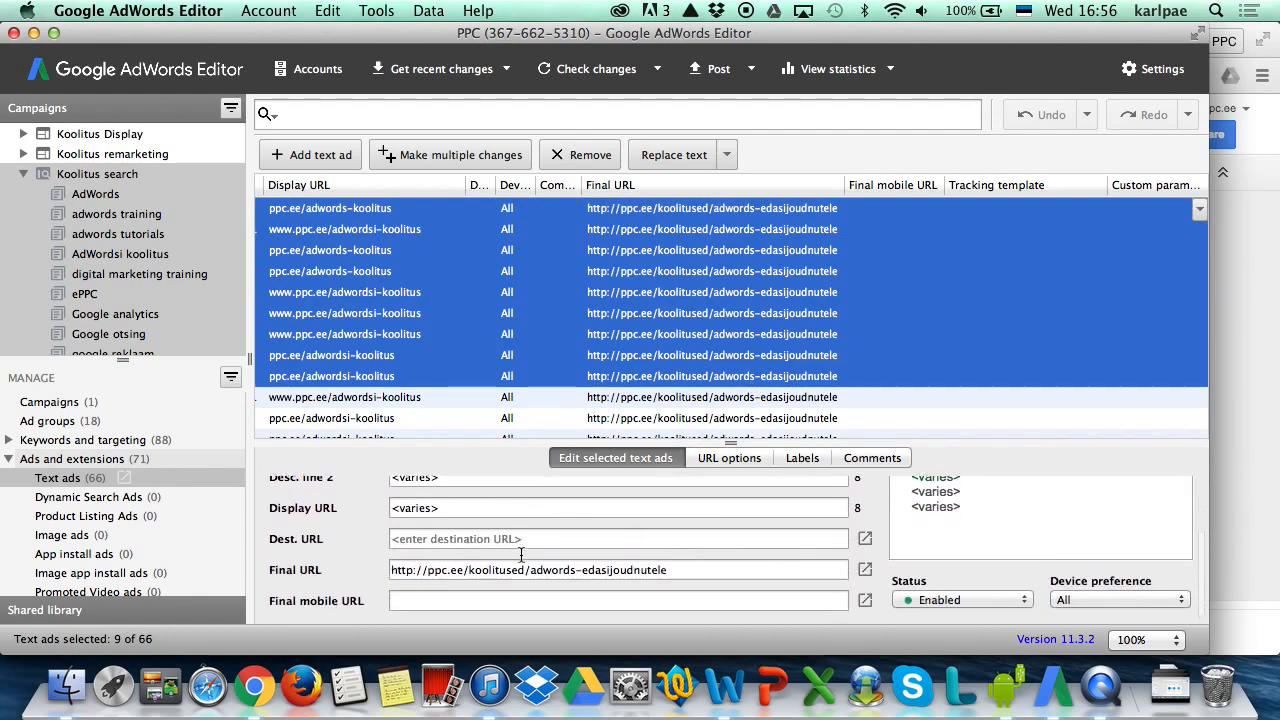
pyautogui.click(694, 569)
pyautogui.scroll(3, 452, 524)
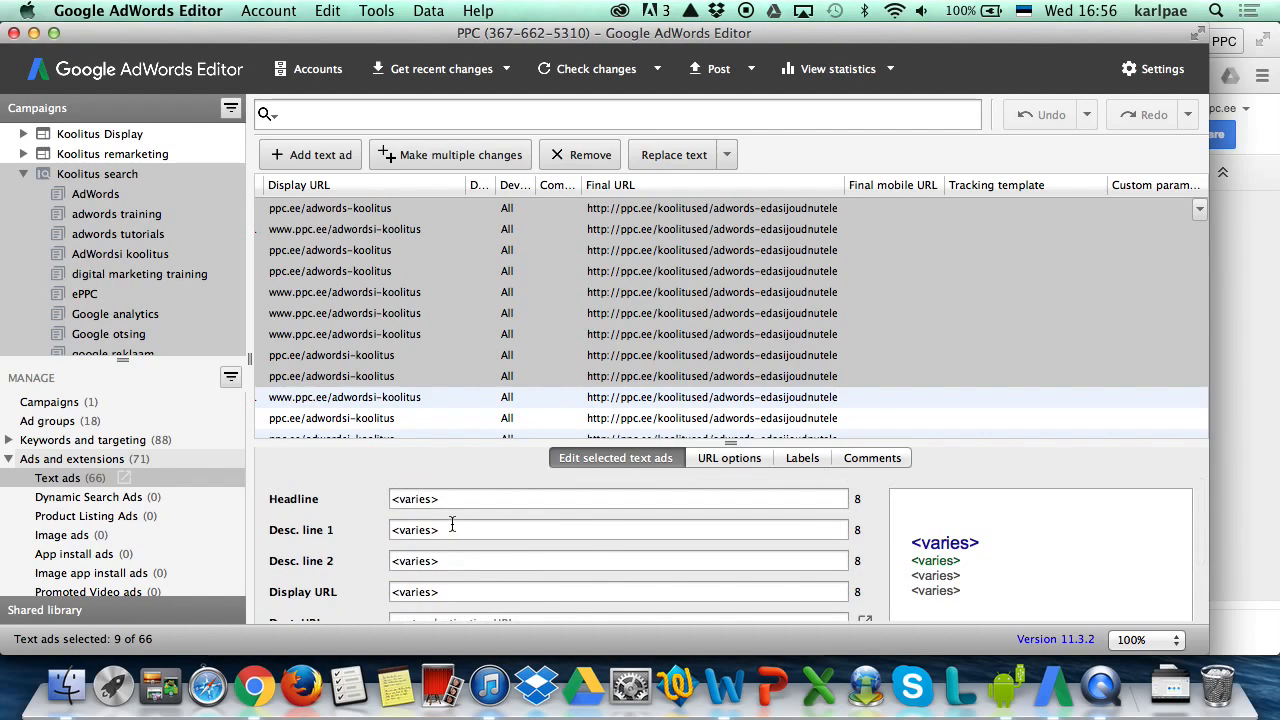
# - Switch to Excel, create a blank workbook and enter the headers Campaign in A1 and Adgroup in B1
pyautogui.click(822, 690)
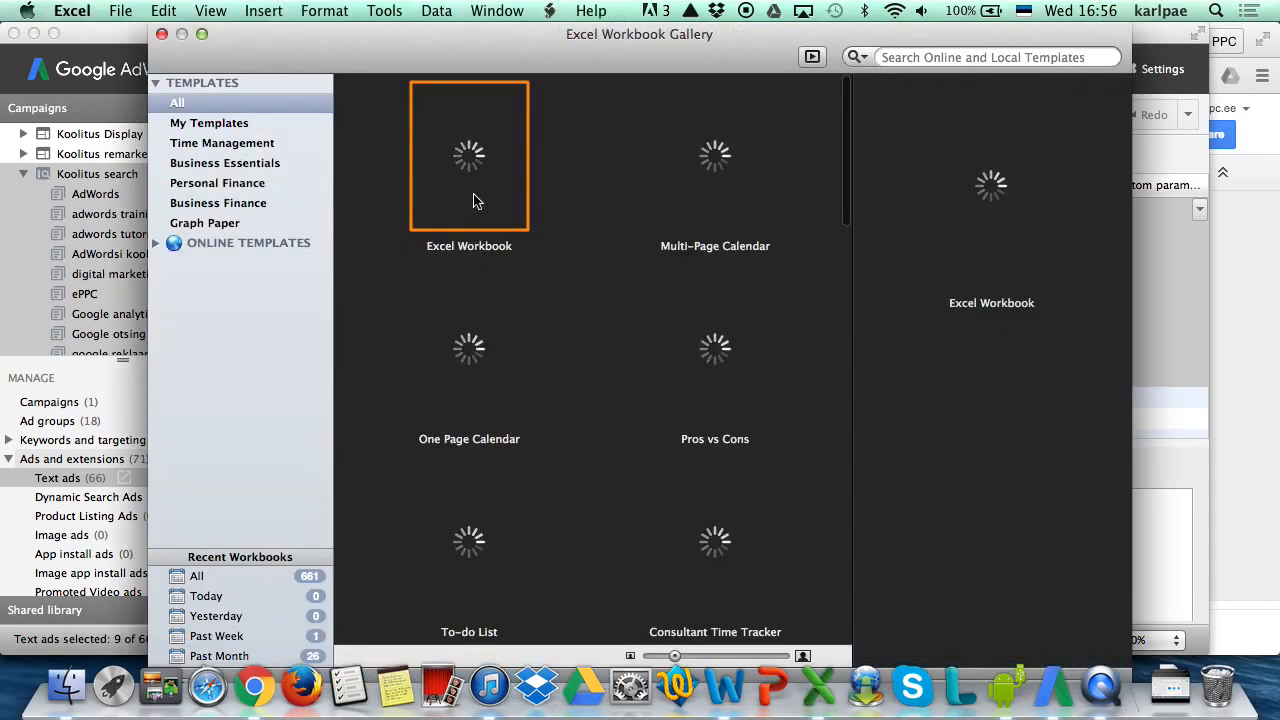
pyautogui.doubleClick(474, 201)
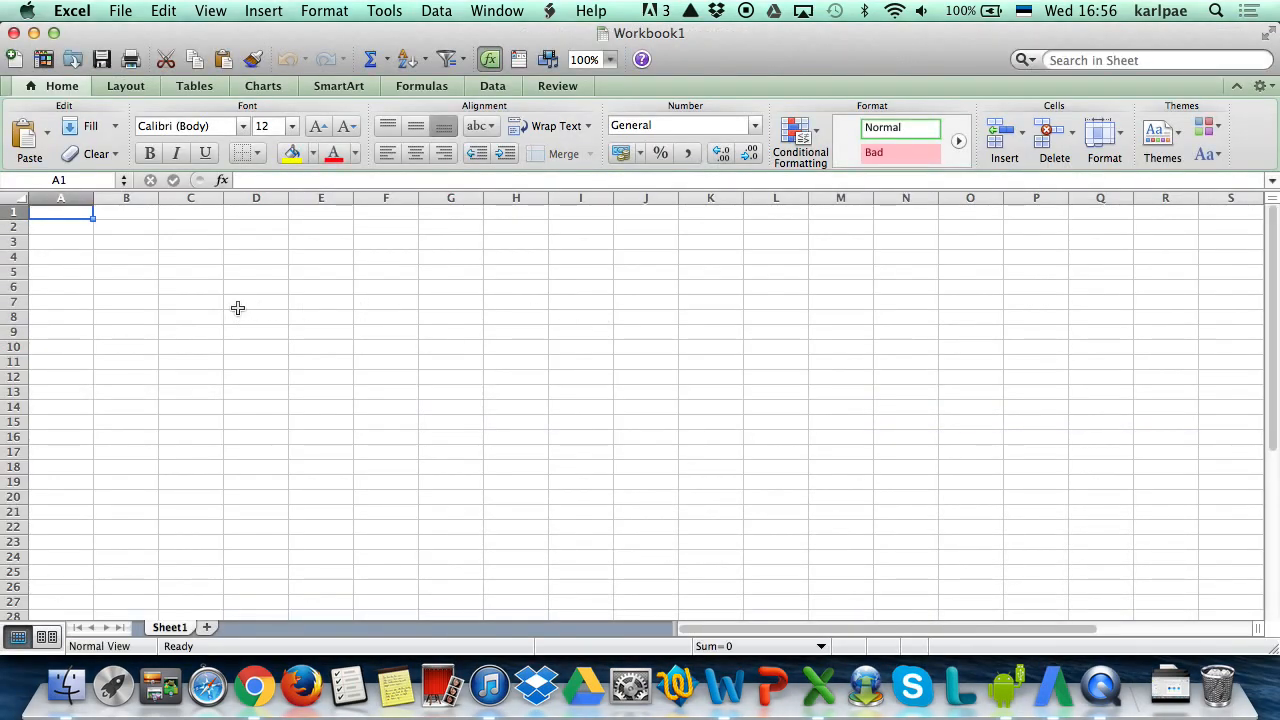
pyautogui.write('Campaign')
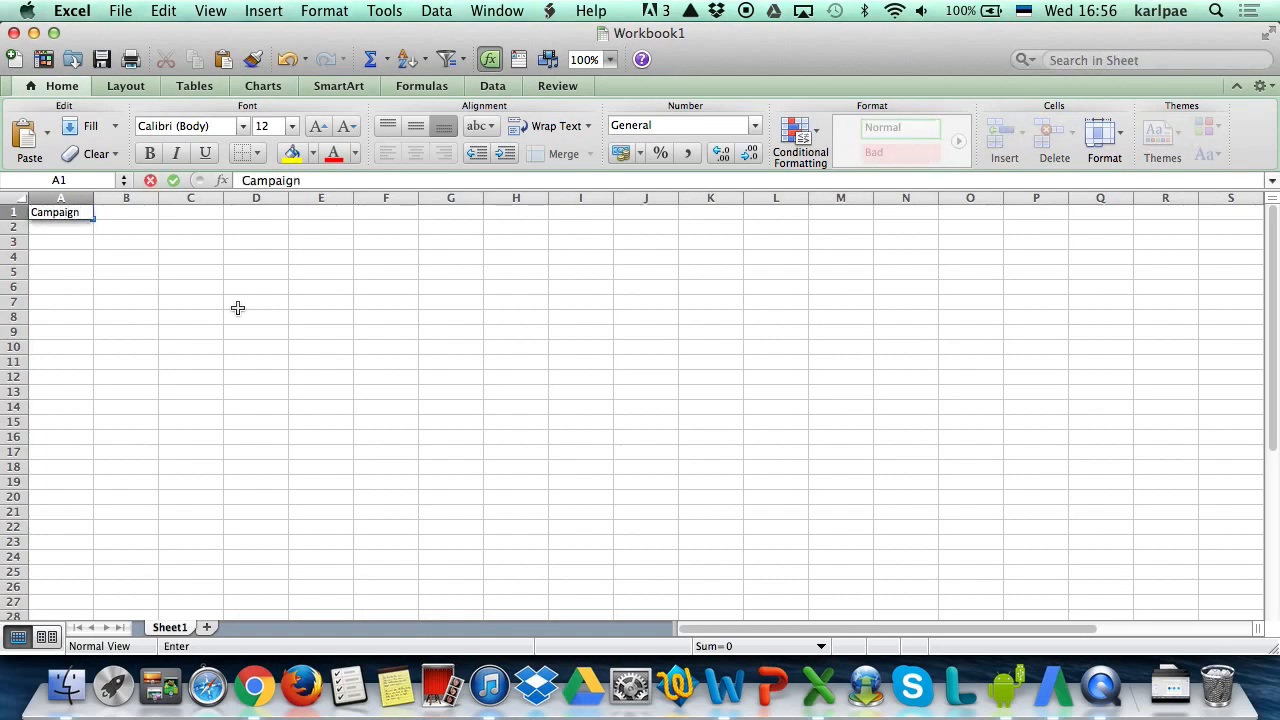
pyautogui.press('Tab')
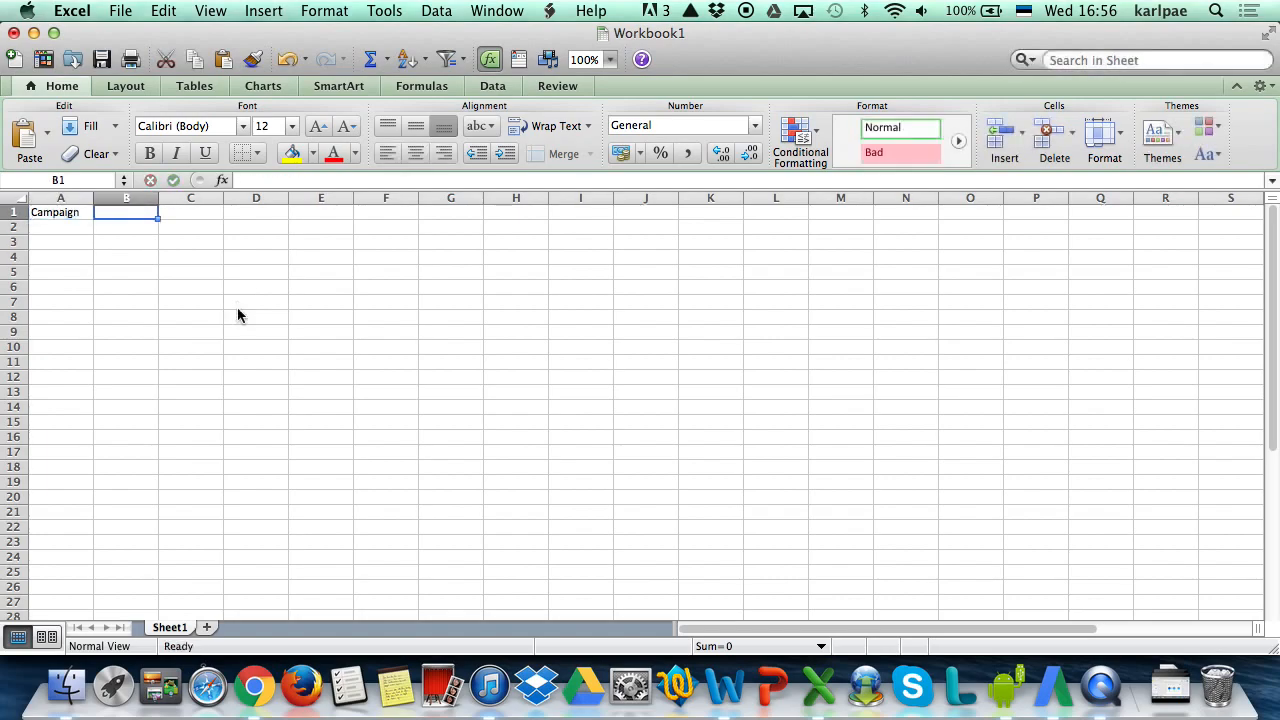
pyautogui.write('Adgroup')
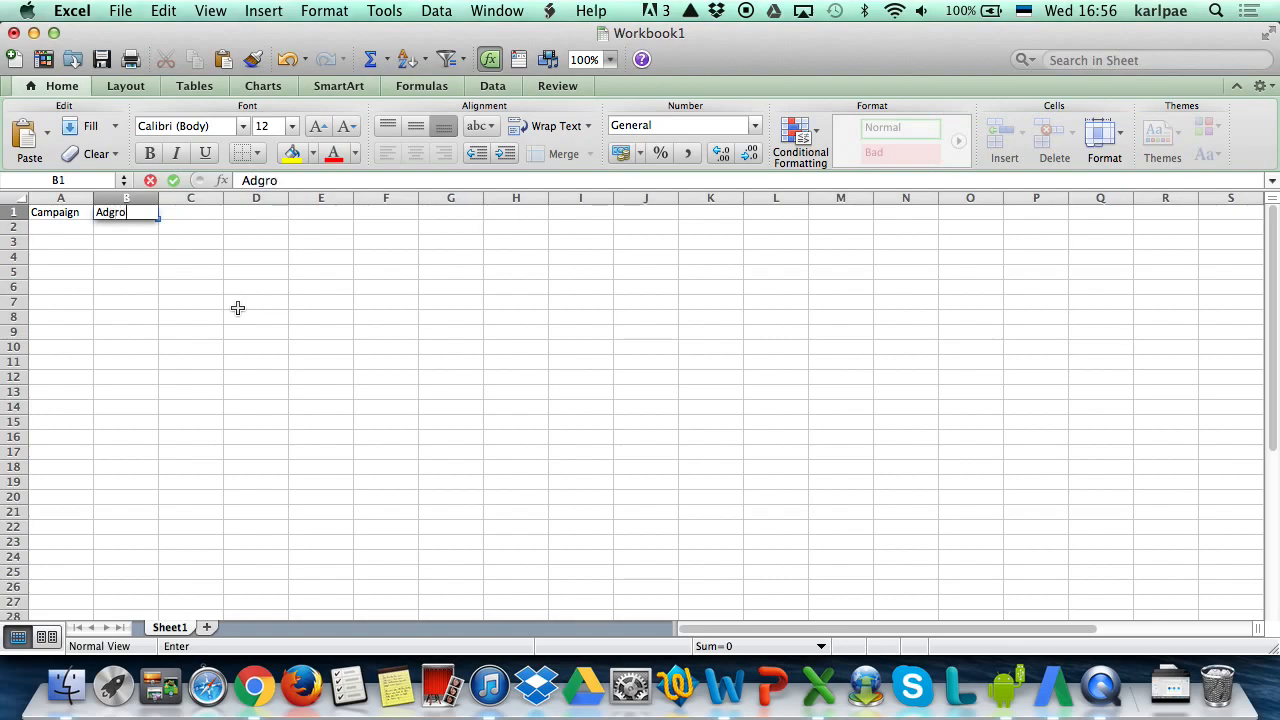
pyautogui.press('Return')
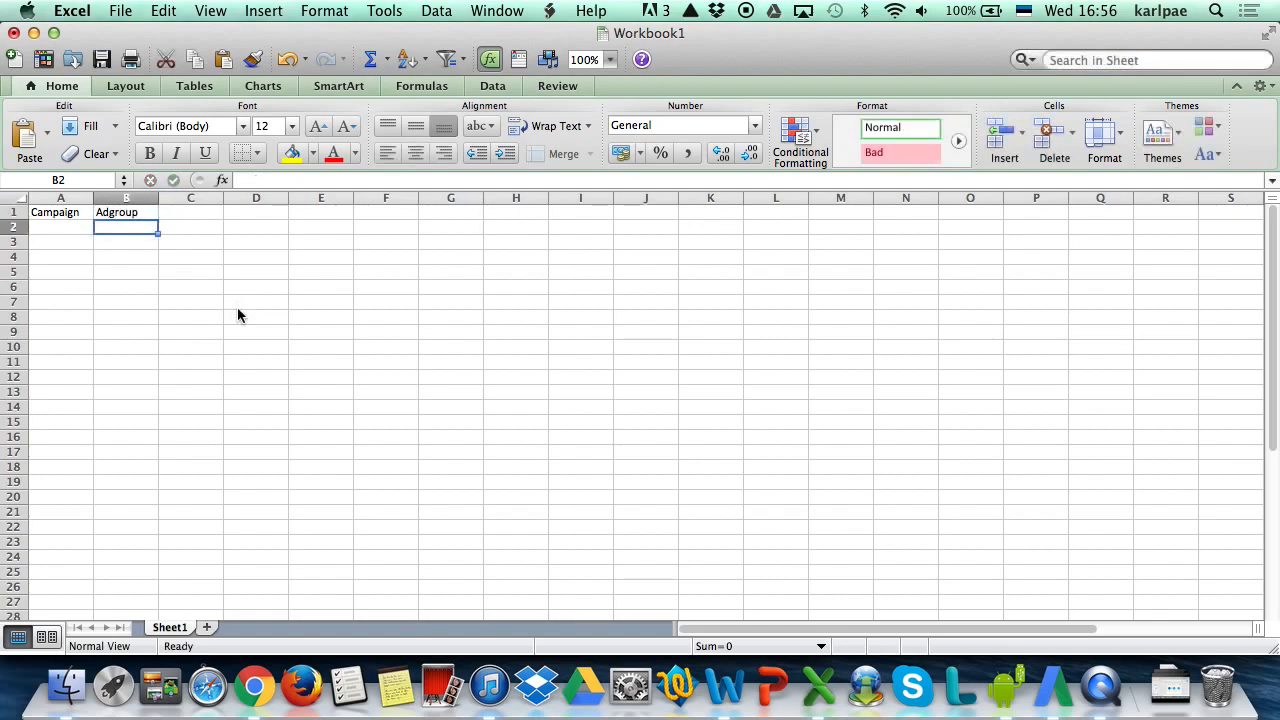
# - Enter the headers Headline, 1st line and 2nd line in cells C1 to E1
pyautogui.press('Up')
pyautogui.press('Right')
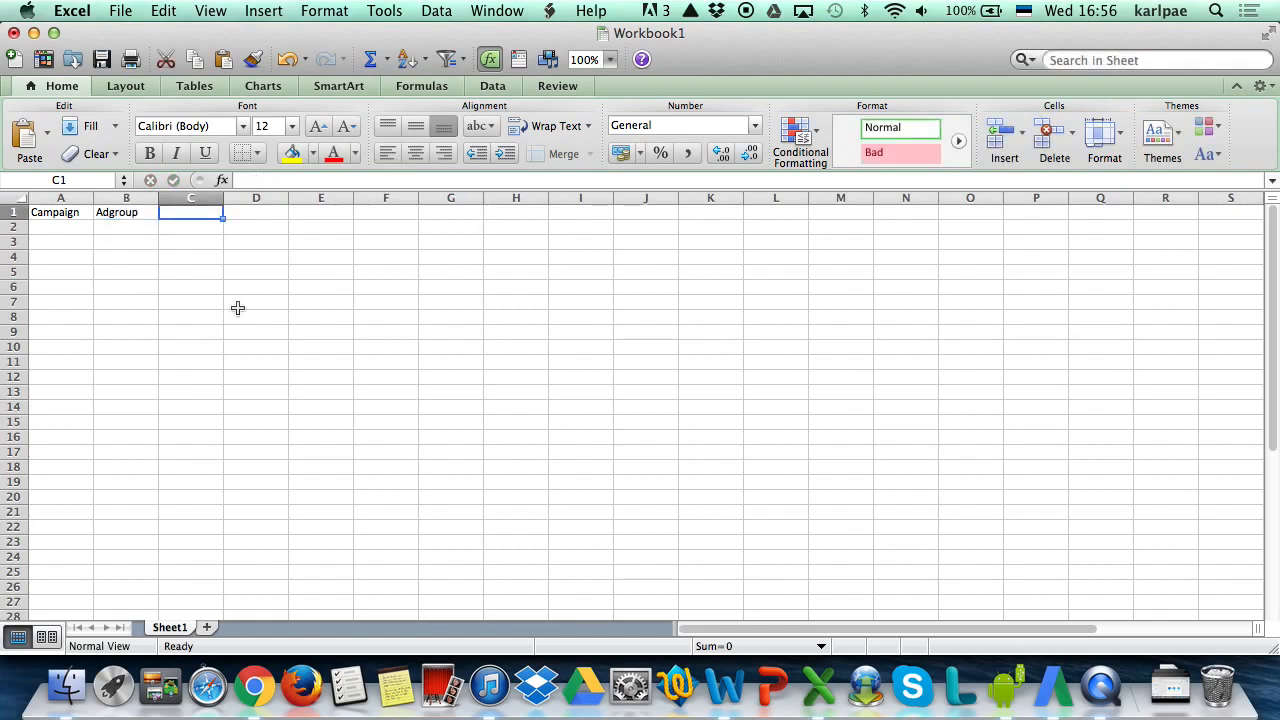
pyautogui.write('Headline')
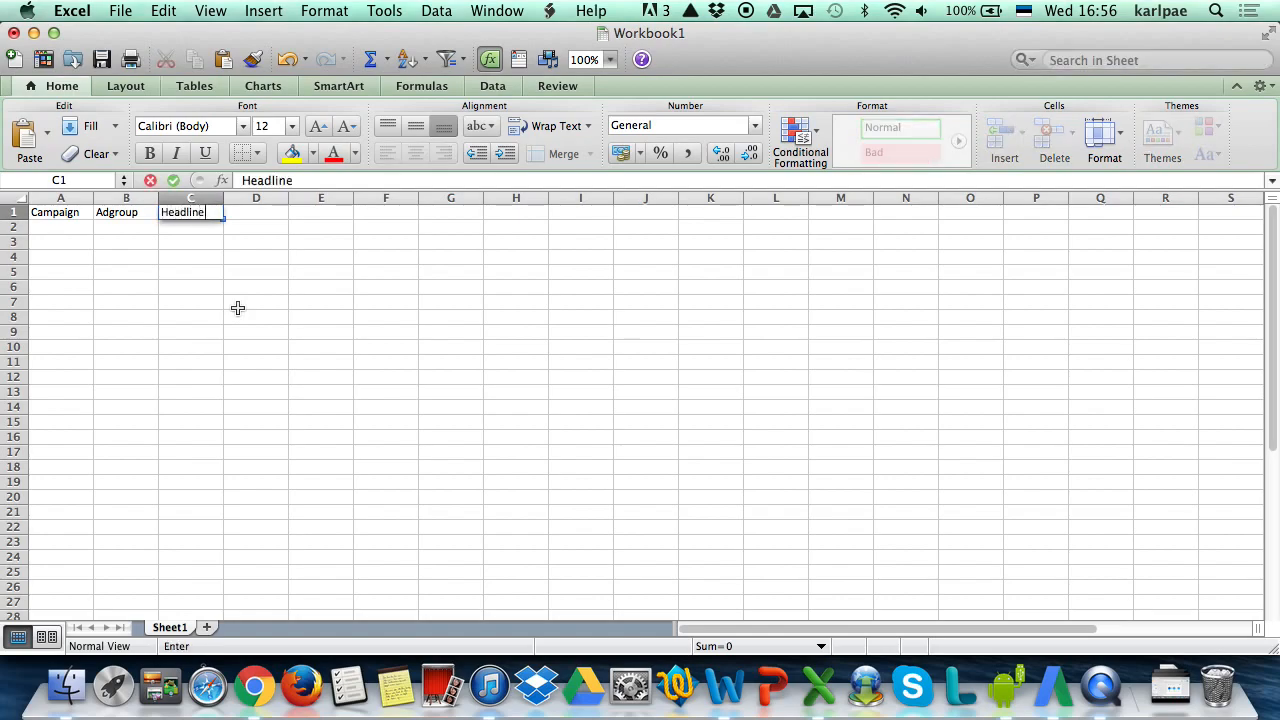
pyautogui.press('Tab')
pyautogui.write('1st line')
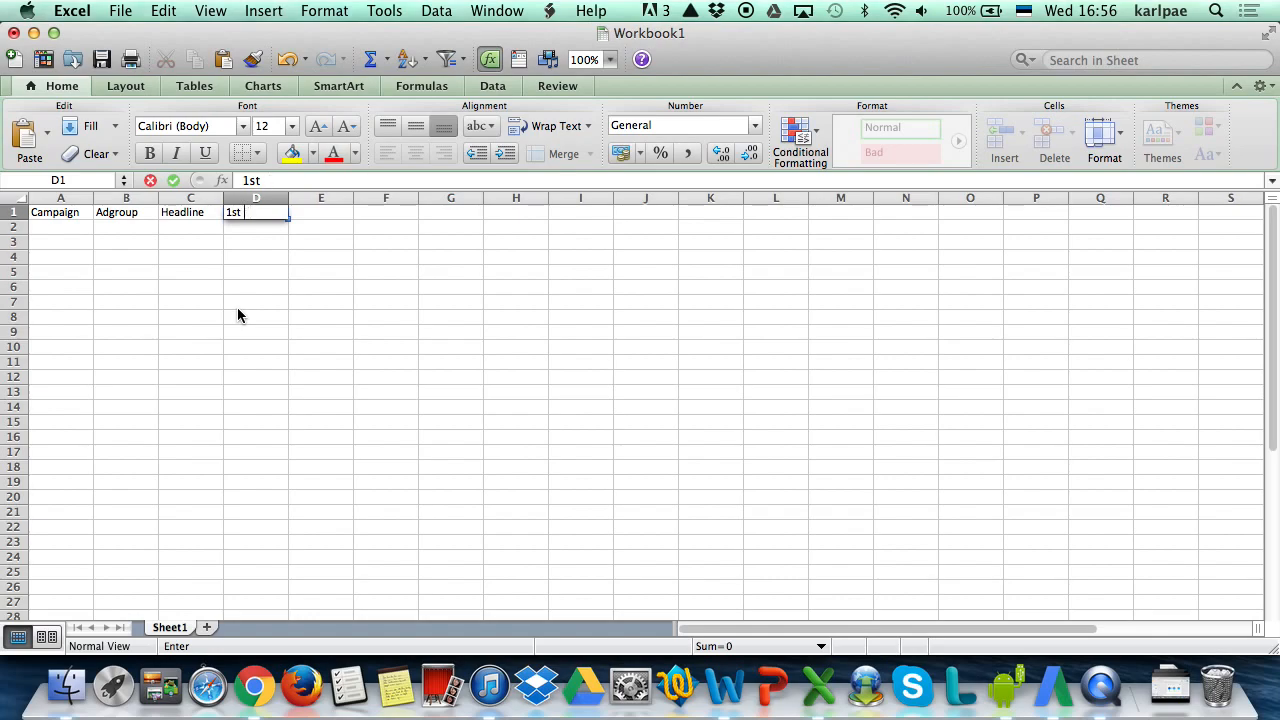
pyautogui.press('Tab')
pyautogui.write('2nd line')
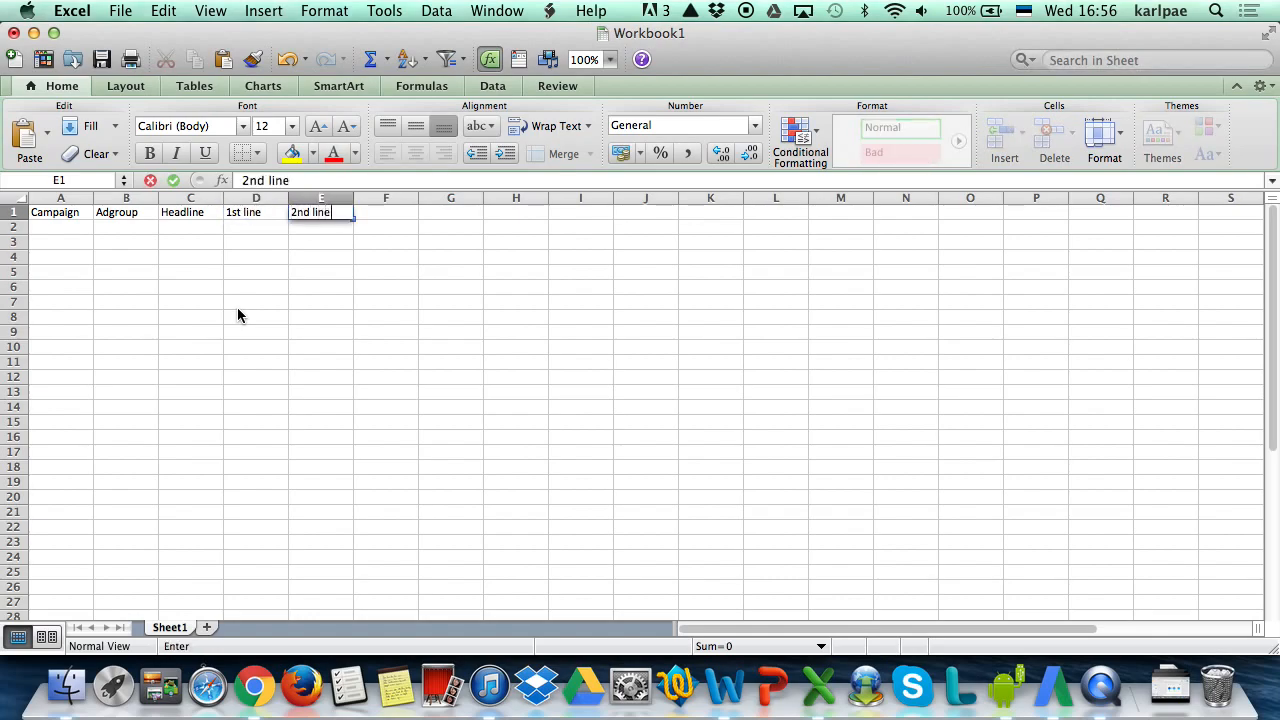
# - Enter the headers display url in F1 and final url in G1
pyautogui.press('Tab')
pyautogui.write('display url')
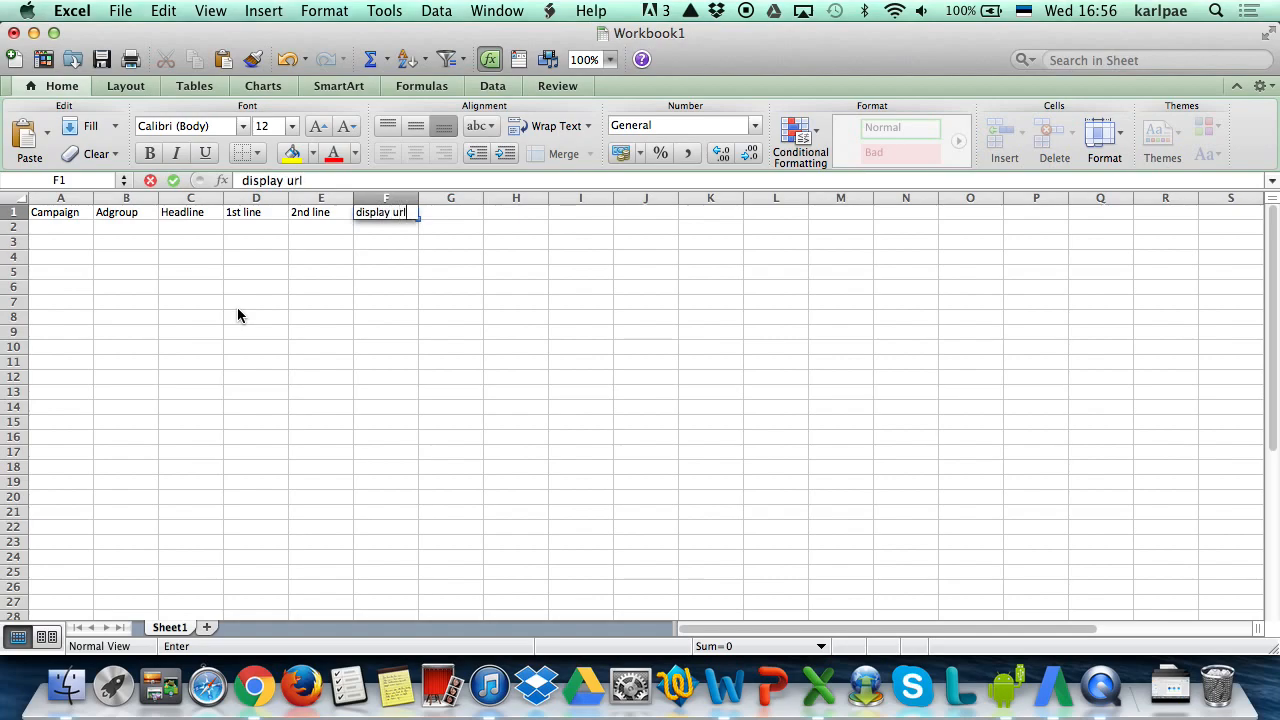
pyautogui.press('Tab')
pyautogui.write('f')
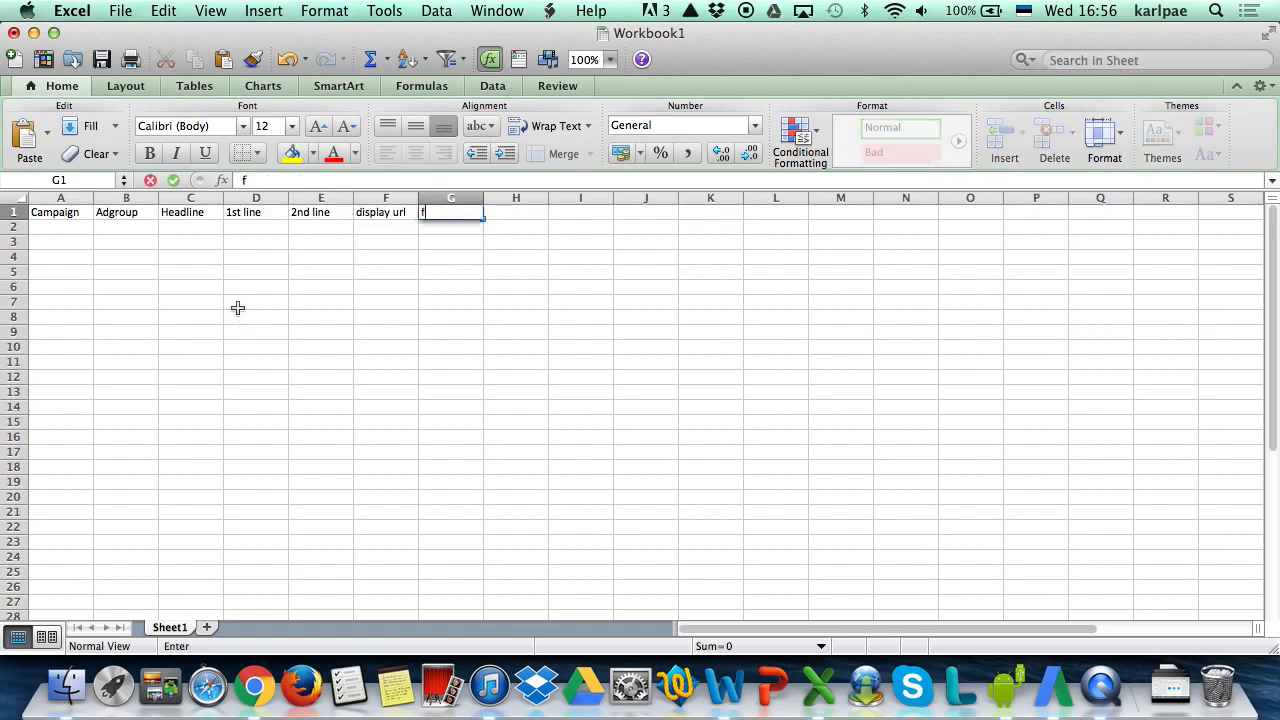
pyautogui.write('inal url')
pyautogui.press('Return')
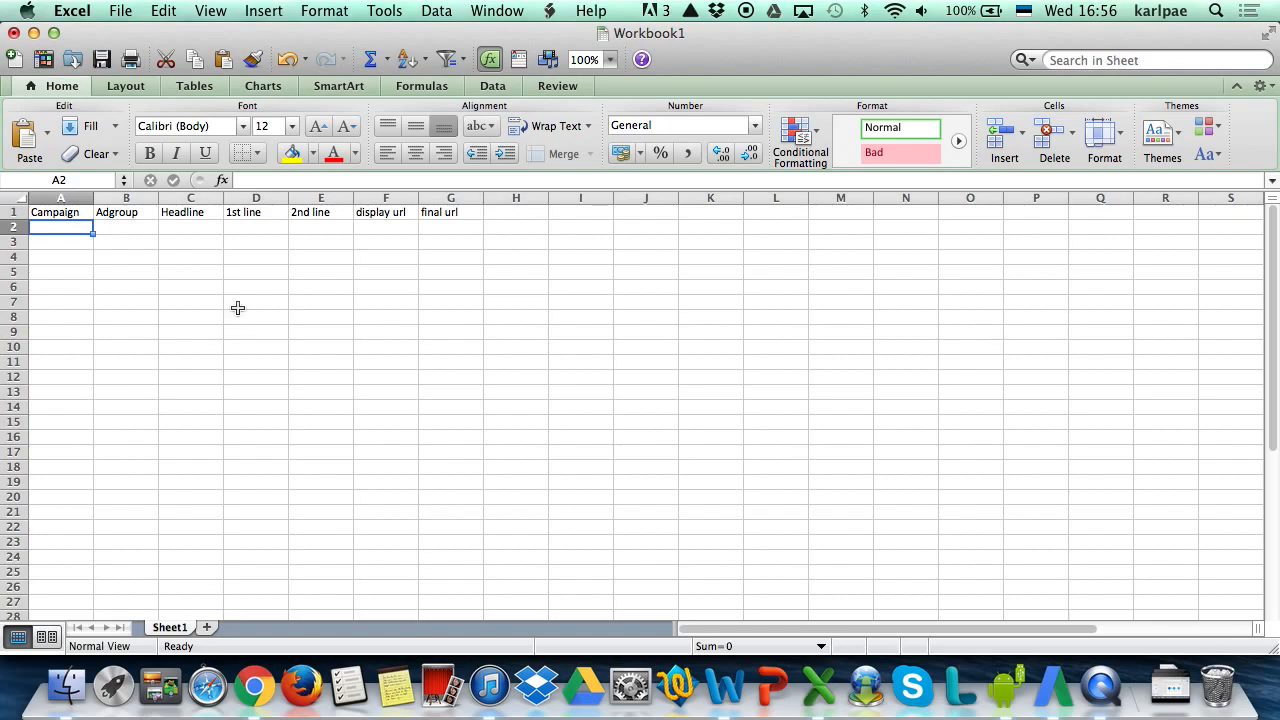
# - Enter Summer as the campaign name in A2, without a year
pyautogui.write('Summe')
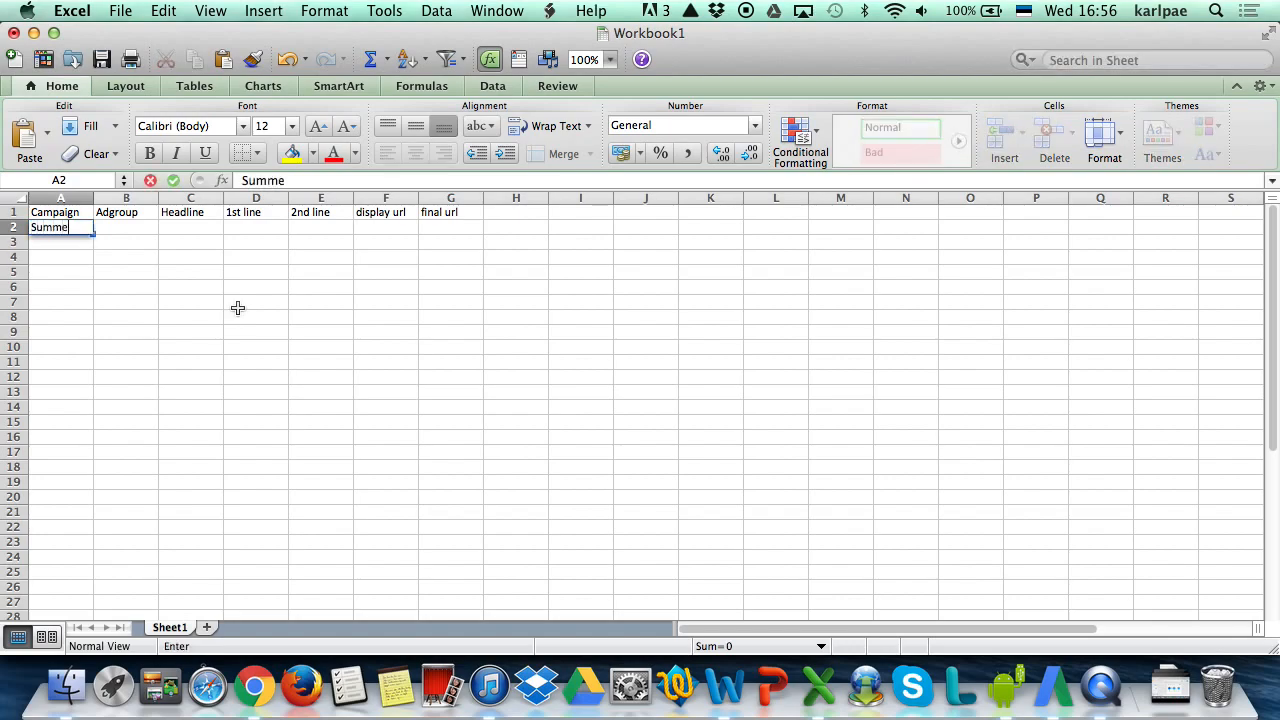
pyautogui.write('r2016')
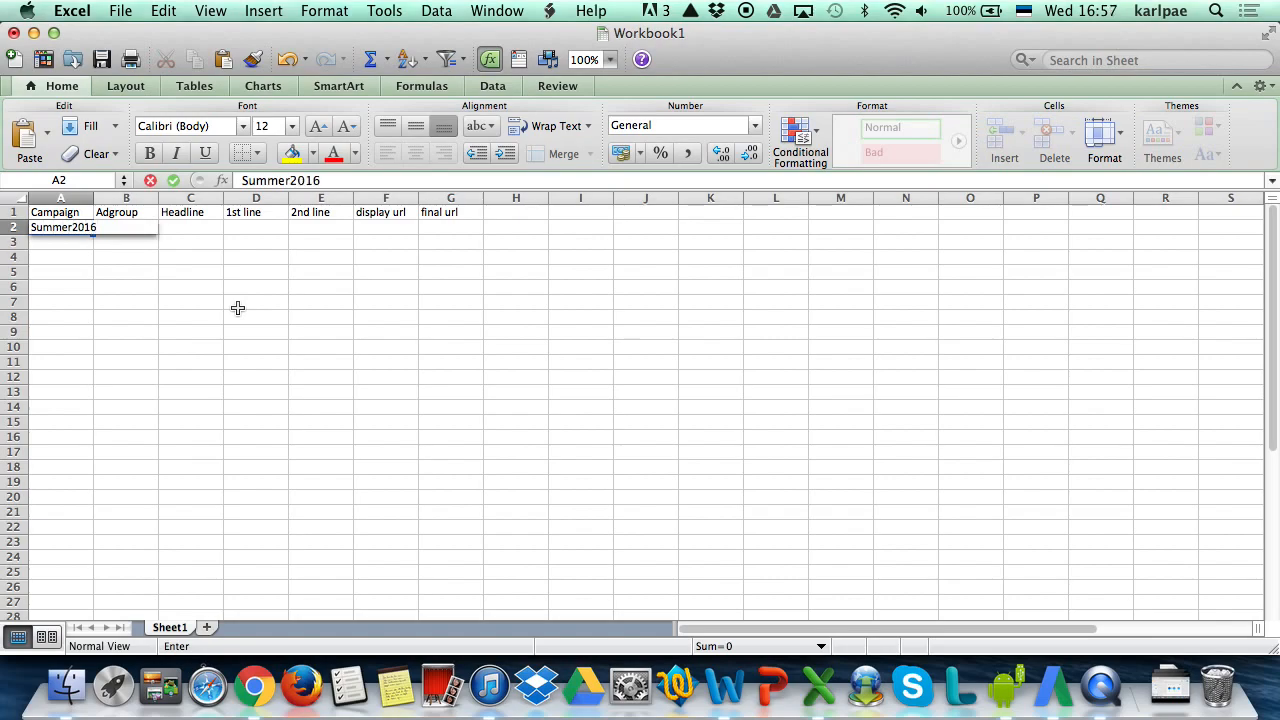
pyautogui.press('BackSpace')
pyautogui.press('BackSpace')
pyautogui.press('BackSpace')
pyautogui.press('BackSpace')
pyautogui.press('Return')
pyautogui.press('Up')
pyautogui.press('Tab')
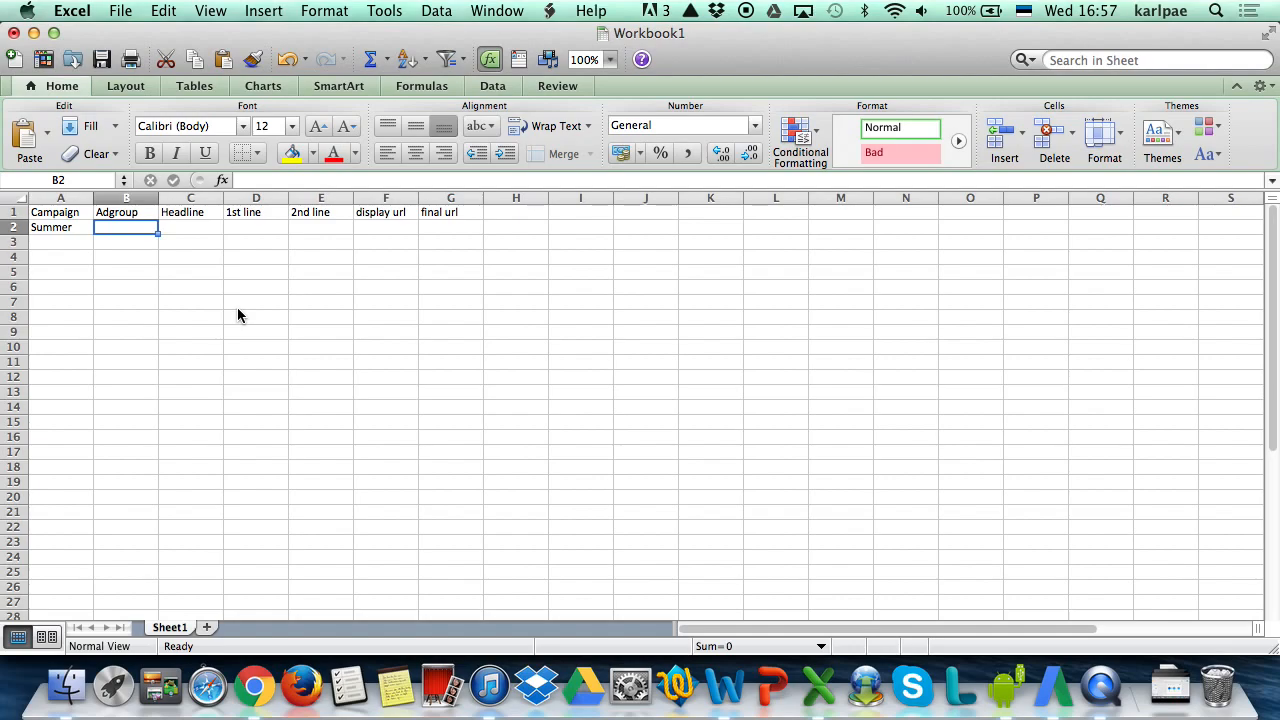
# - Enter flower delivery as the first ad group name in B2
pyautogui.write('flow')
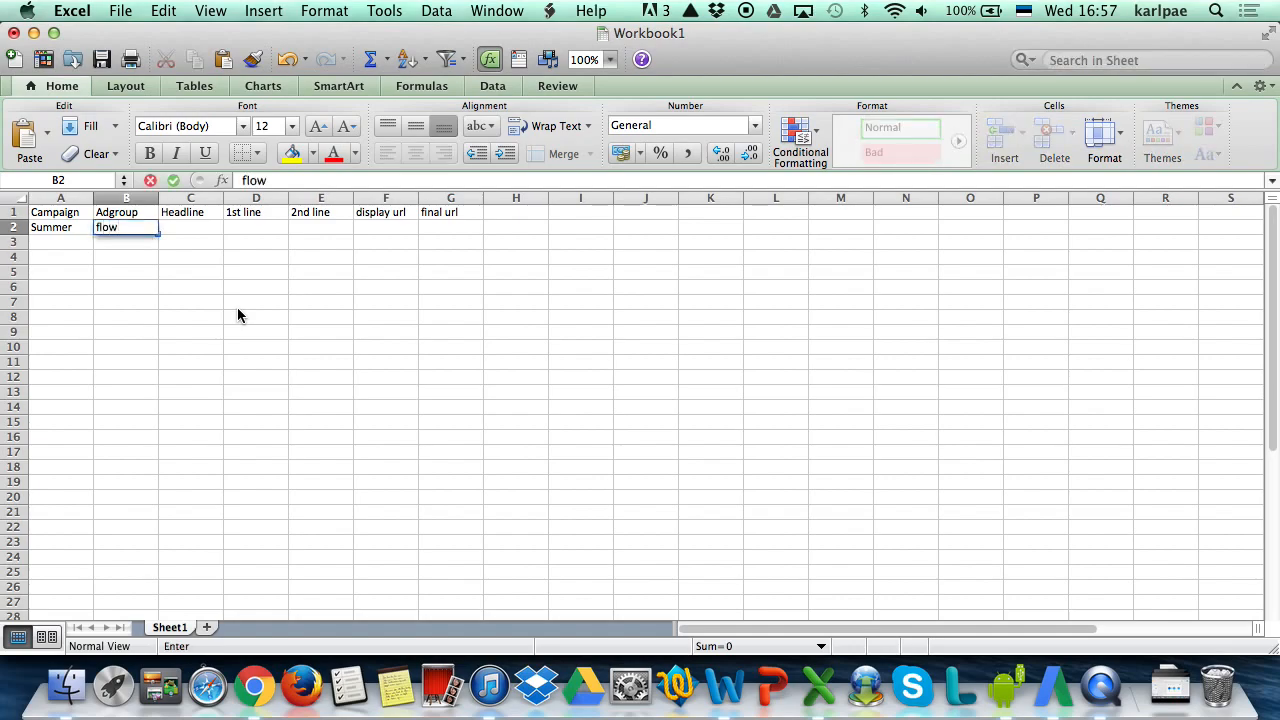
pyautogui.write('er delivery')
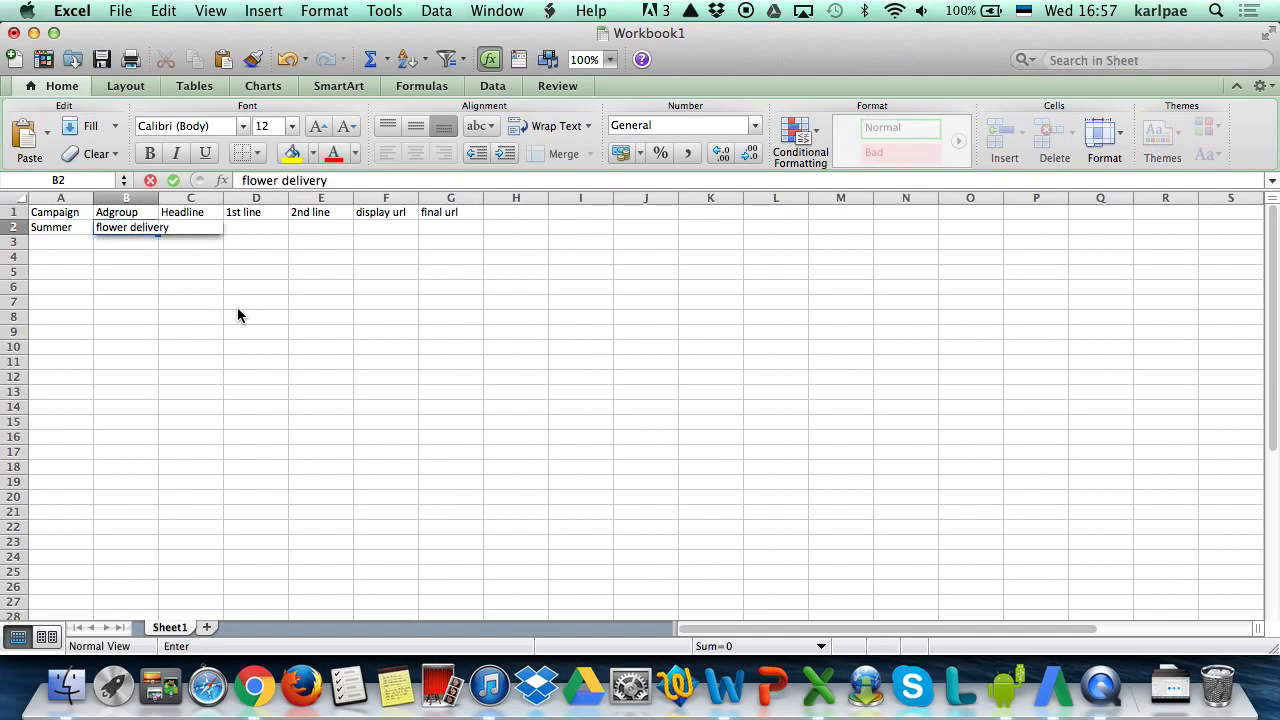
pyautogui.press('Return')
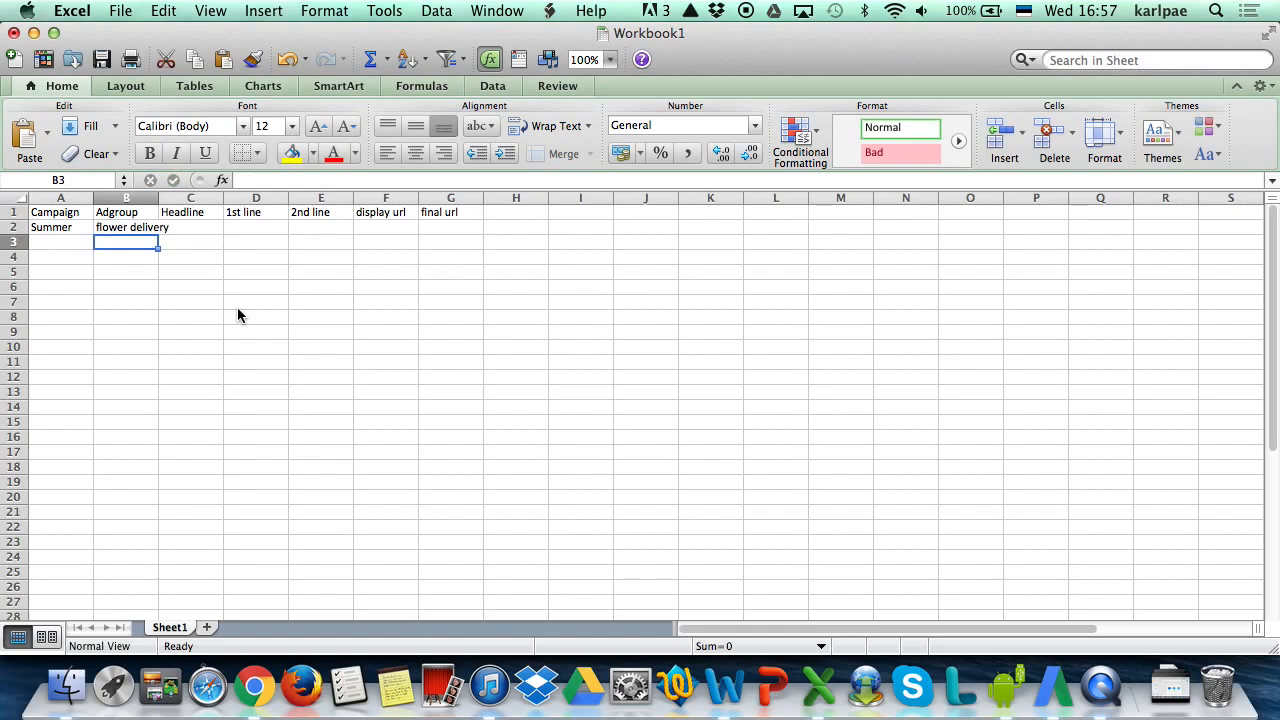
# - Copy the ad group name from B2 into B3 and extend it to flower delivery Tallinn
pyautogui.press('Up')
pyautogui.press('super+c')
pyautogui.press('Down')
pyautogui.press('super+v')
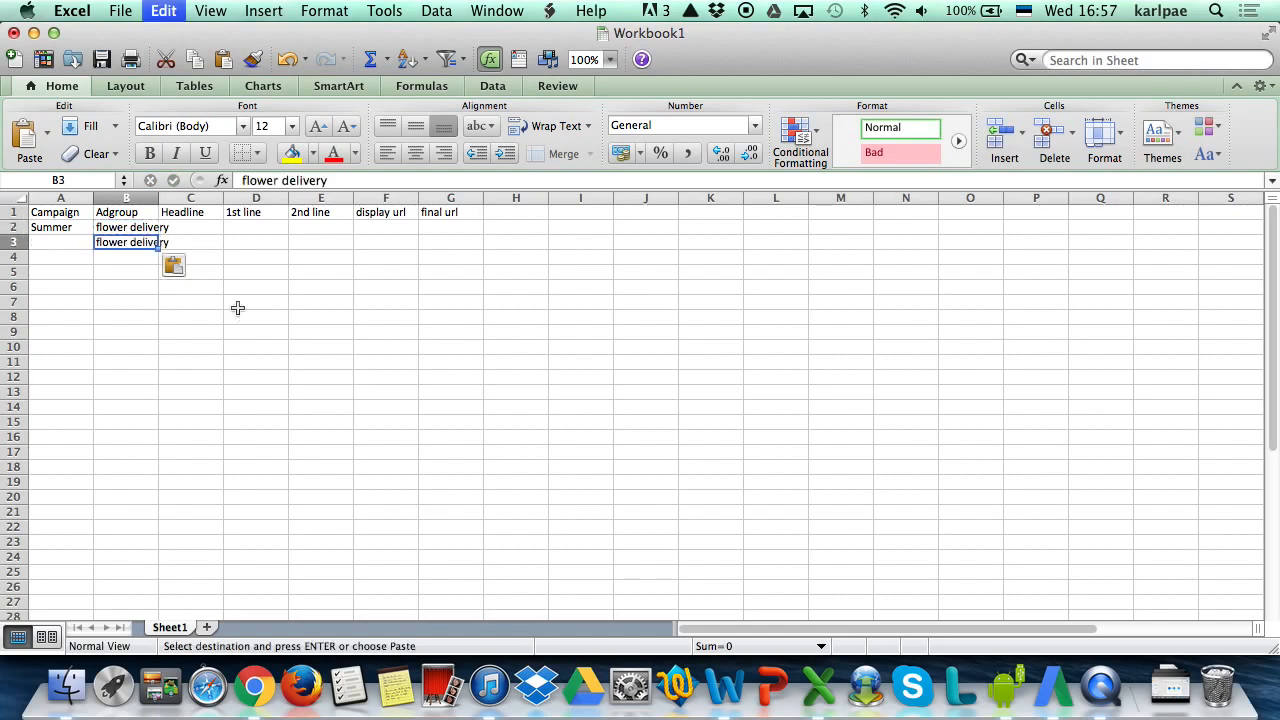
pyautogui.click(367, 181)
pyautogui.write('Ta')
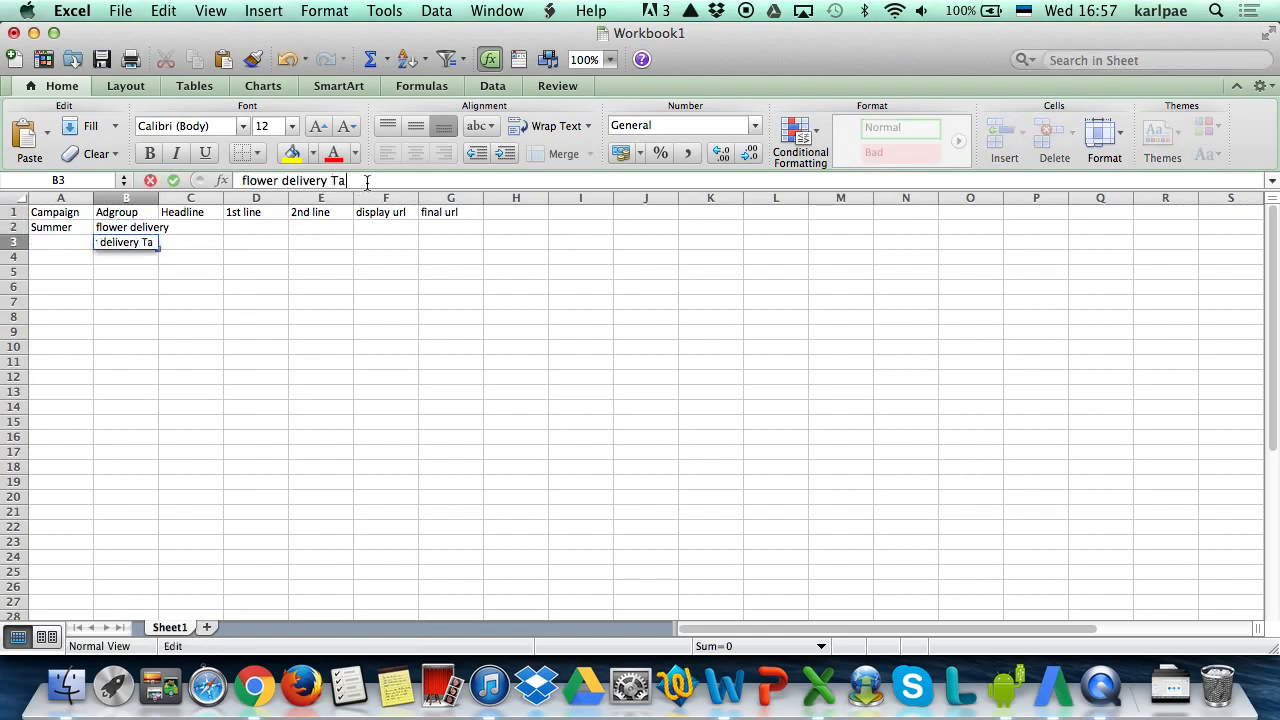
pyautogui.write('llinn')
pyautogui.press('Return')
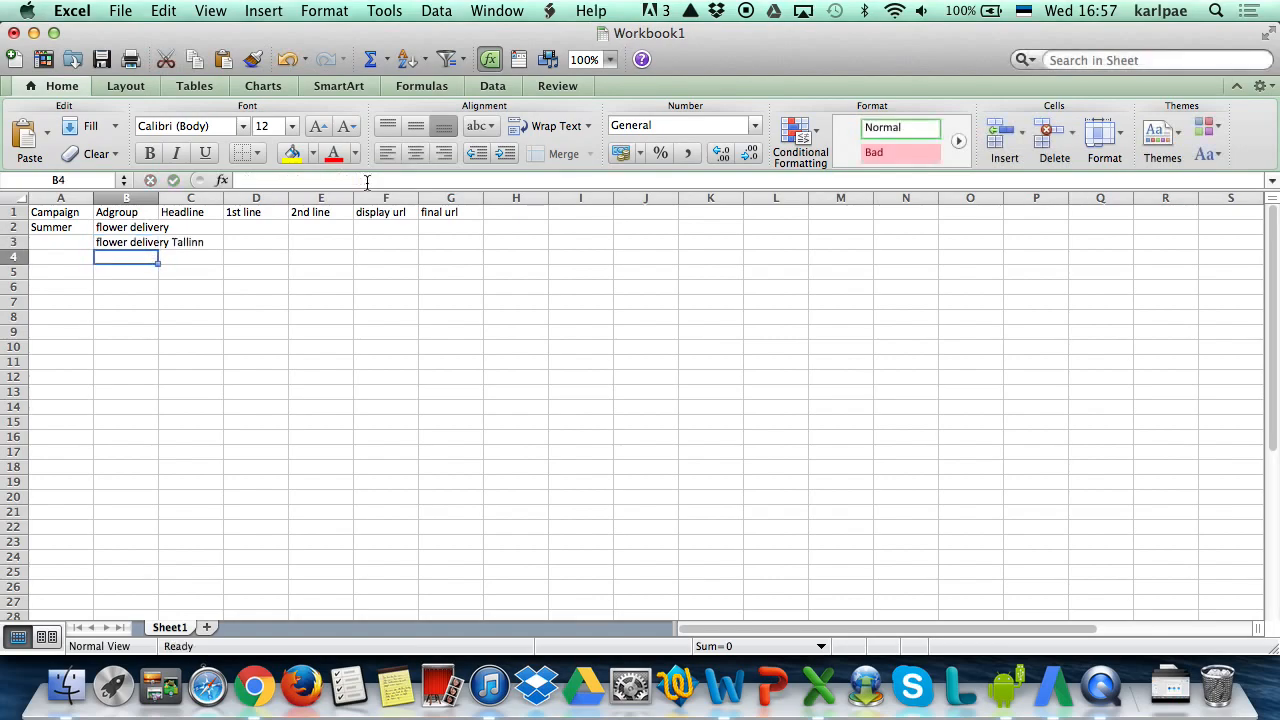
# - Paste the copied ad group name into B4 and extend it to flower delivery Tartu
pyautogui.press('super+v')
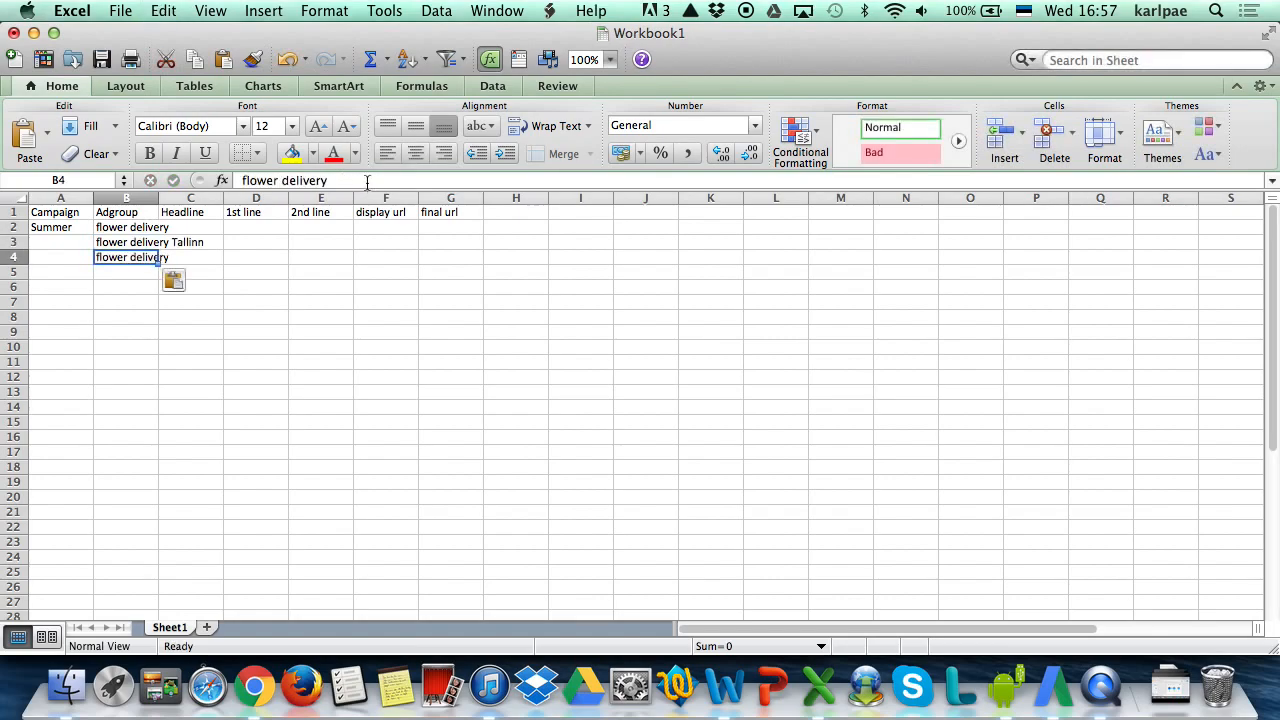
pyautogui.click(340, 181)
pyautogui.write('Tartu')
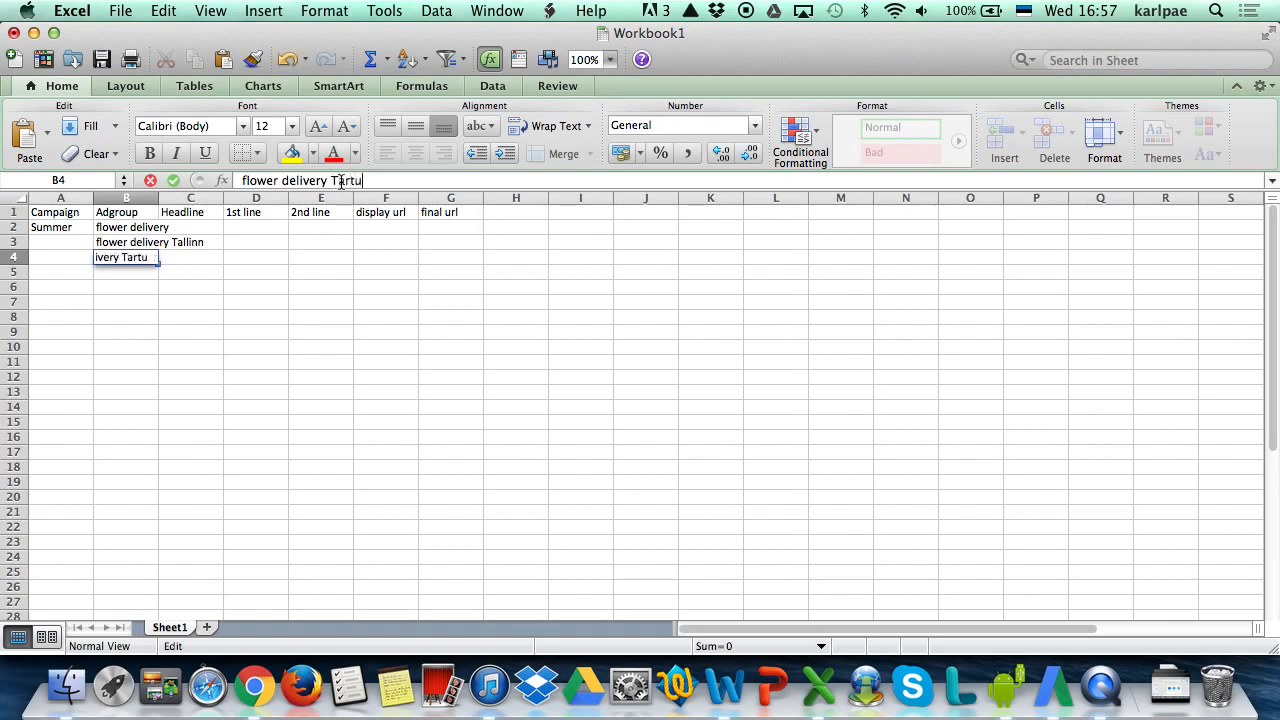
pyautogui.press('Return')
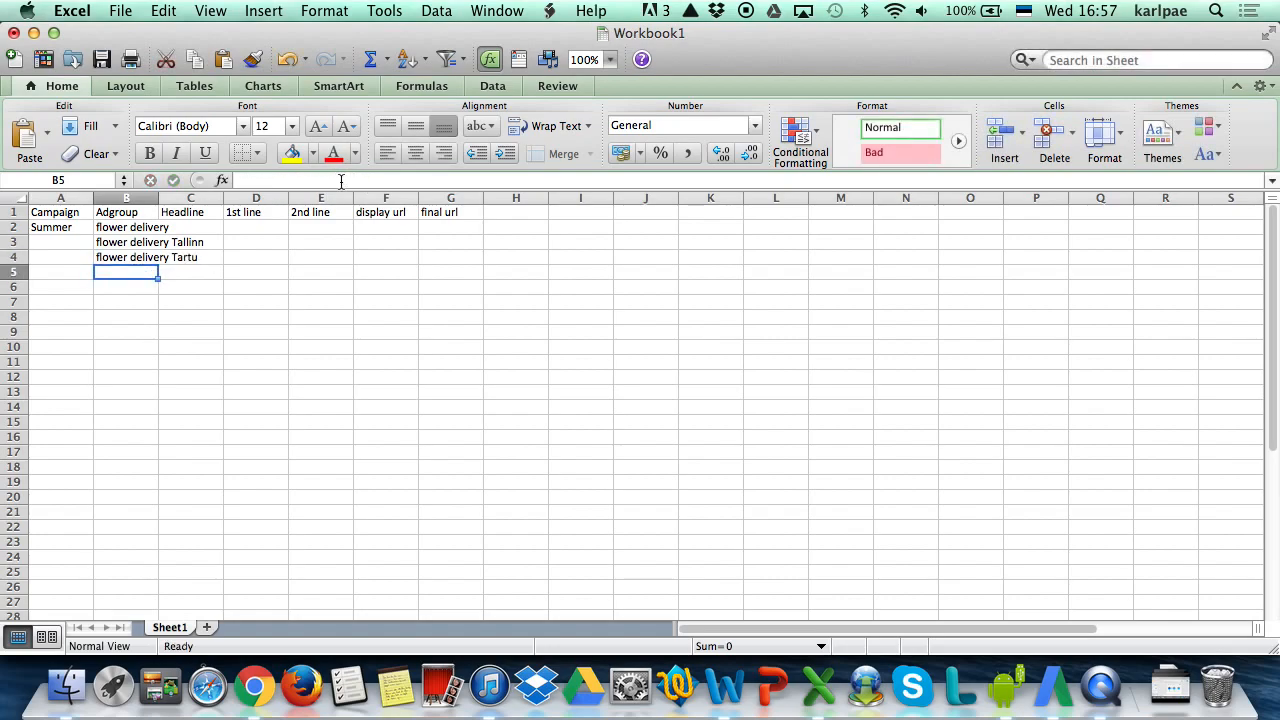
# - Paste the copied ad group name into B5 and extend it to flower delivery Viljandi
pyautogui.press('super+v')
pyautogui.click(340, 181)
pyautogui.write('Viljandi')
pyautogui.press('Return')
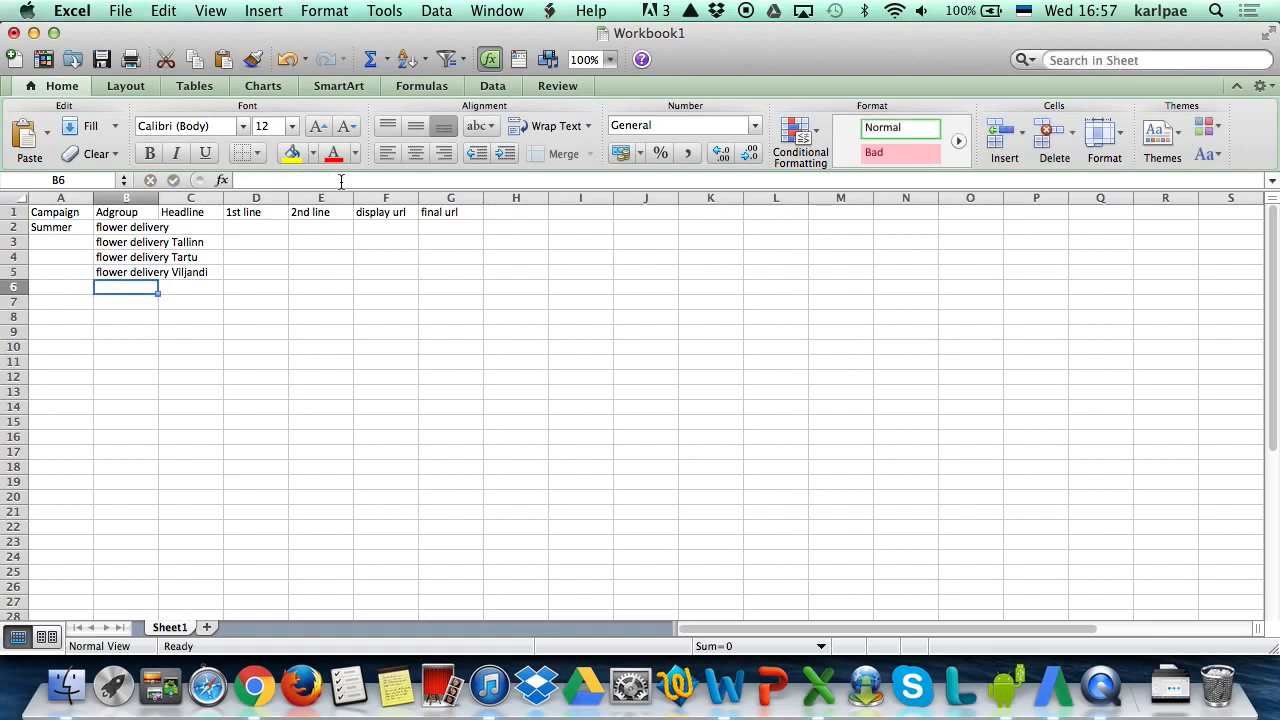
# - Enter the ad group names deliver roses to Tallinn in B6 and deliver roses to Viljandi in B7
pyautogui.write('deliver ro')
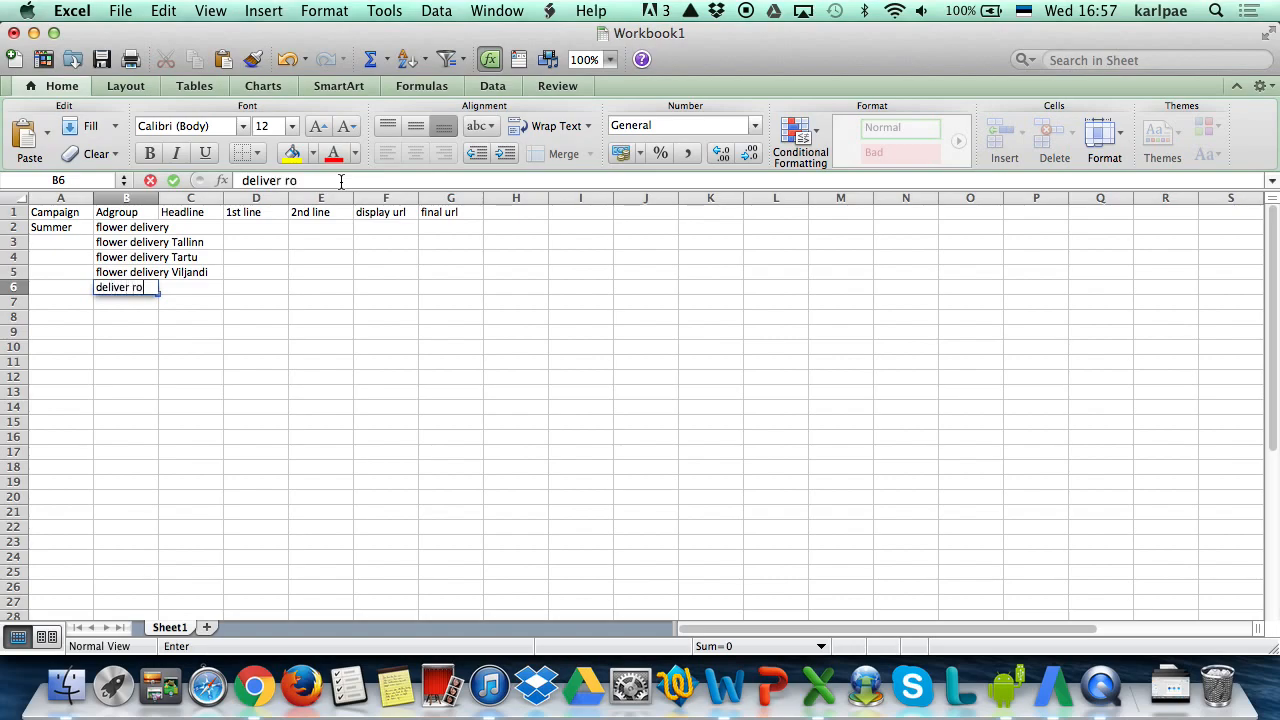
pyautogui.write('ses to ')
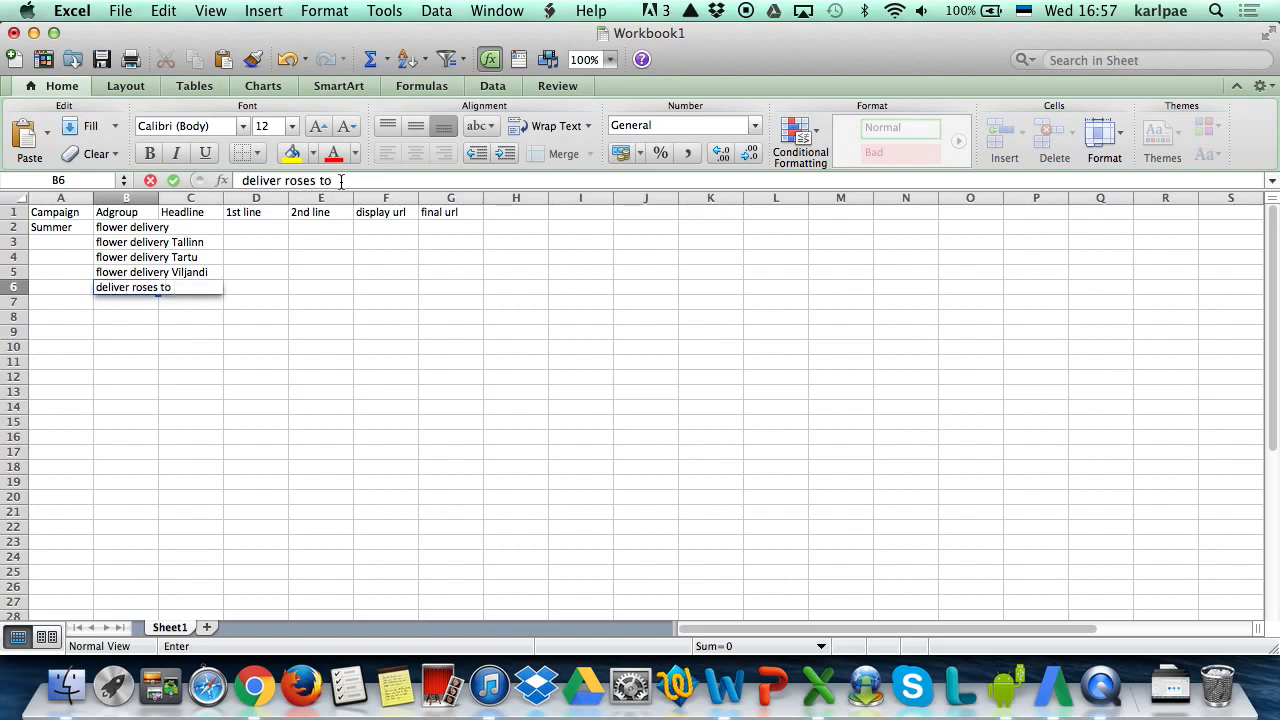
pyautogui.write('Tallinn')
pyautogui.press('Return')
pyautogui.write('deliver')
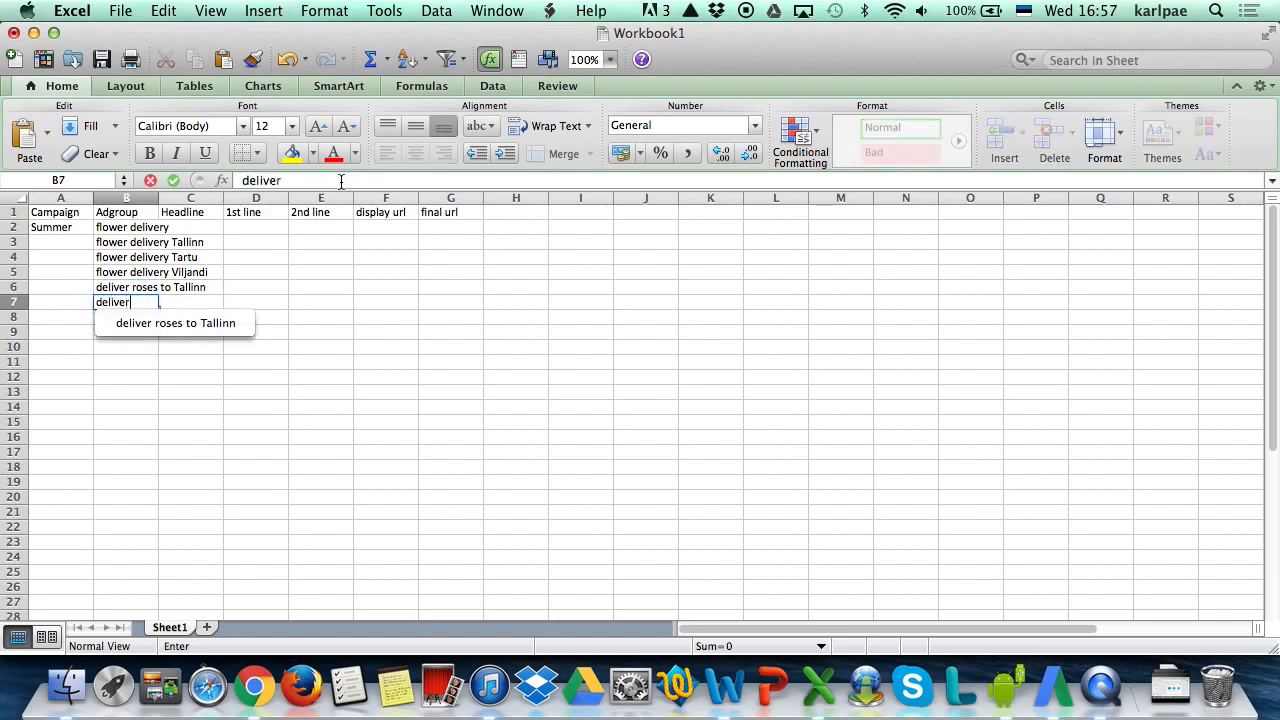
pyautogui.write(' roses to Vi')
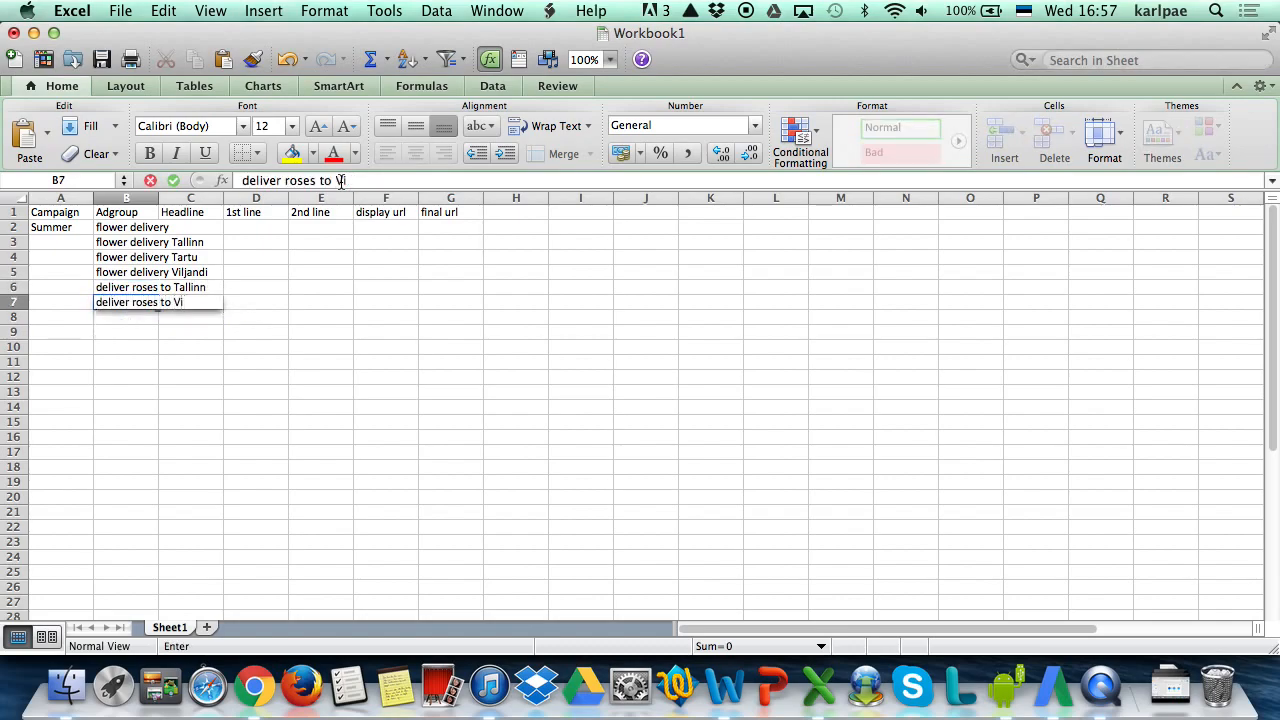
pyautogui.write('jljandi')
pyautogui.press('Return')
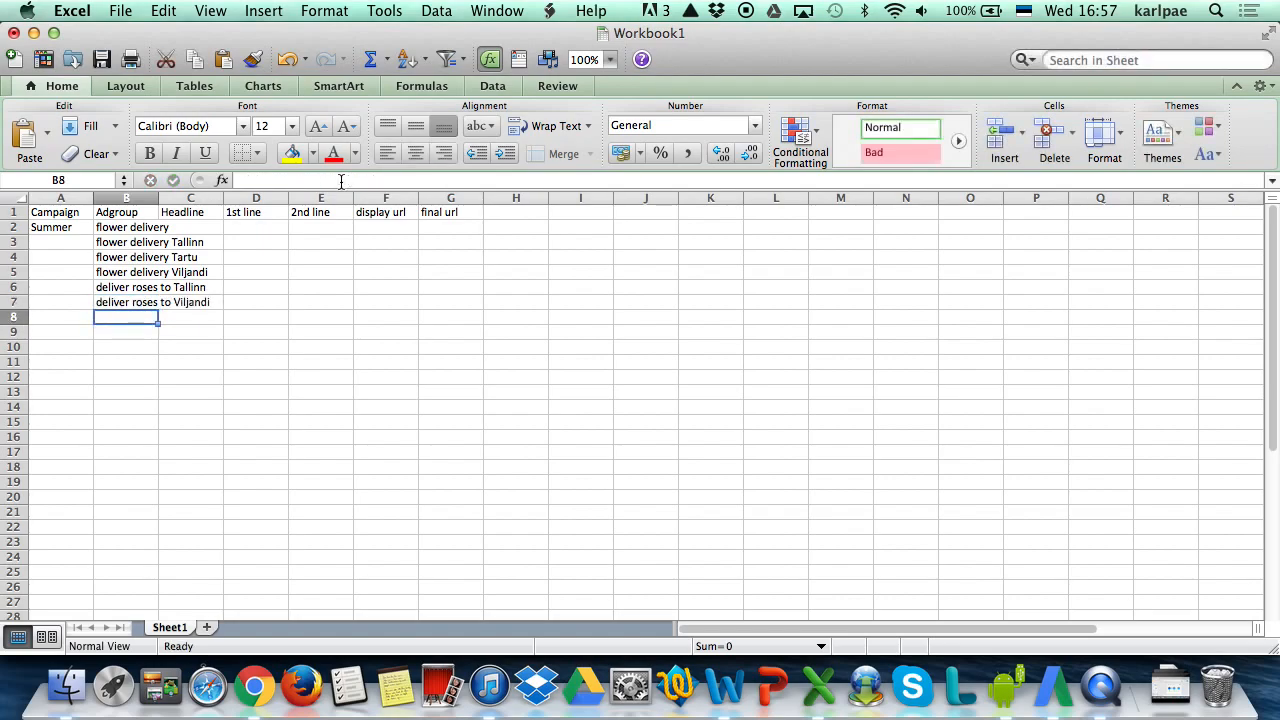
# - Widen column B to fit the ad group names and enter cheap roses in B8
pyautogui.moveTo(158, 198); pyautogui.dragTo(224, 199)
pyautogui.write('cheap roses')
pyautogui.press('Return')
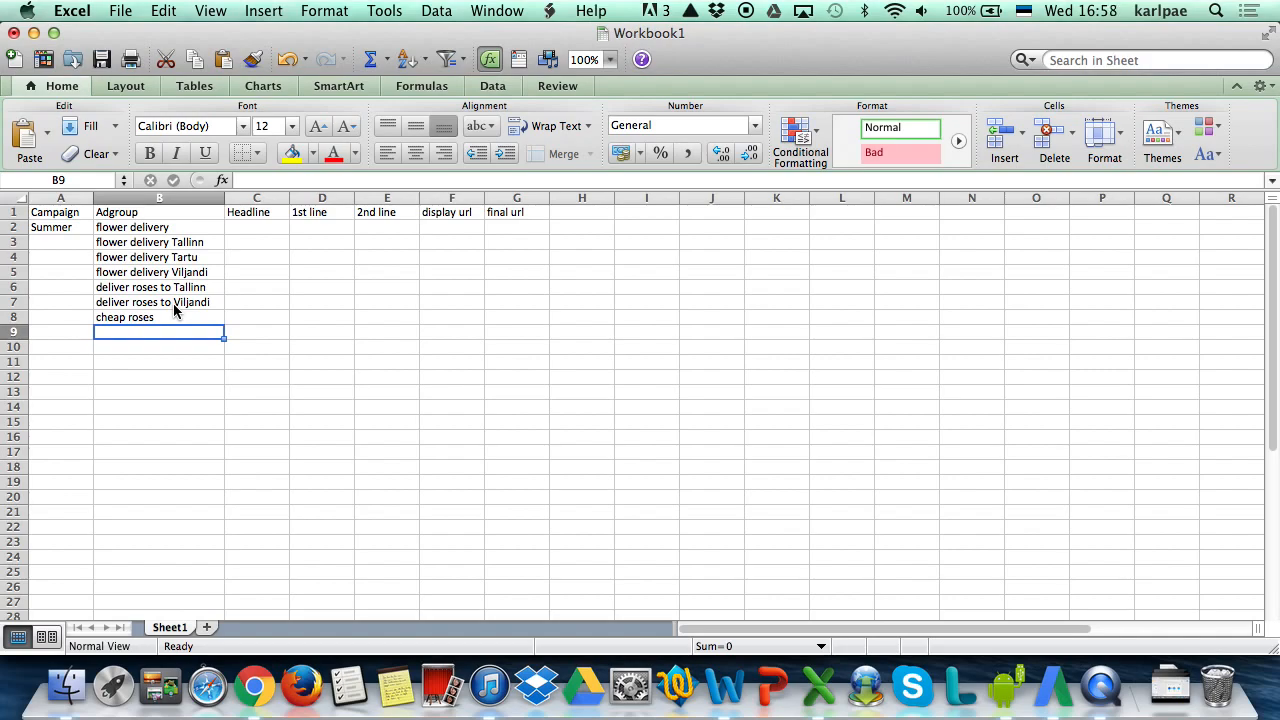
# - Enter cheap flower delivery as the ad group name in B9
pyautogui.write('cheap ')
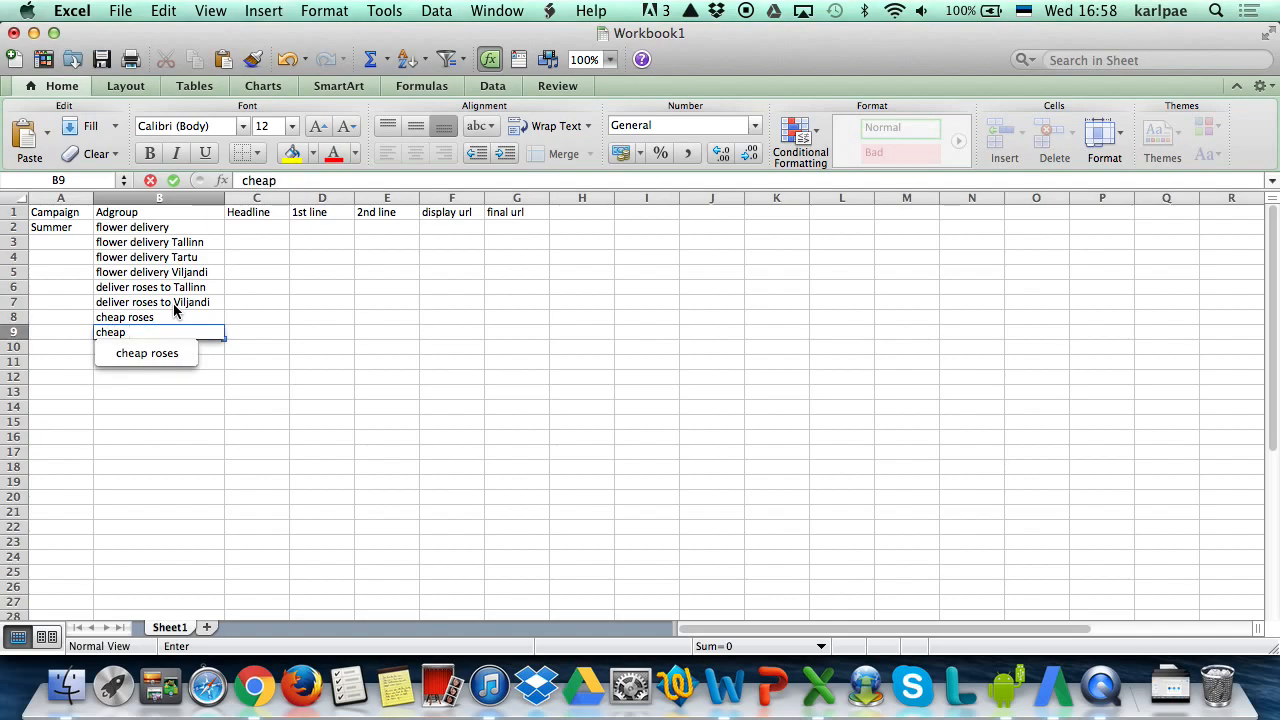
pyautogui.write('dlowe')
pyautogui.press('BackSpace')
pyautogui.press('BackSpace')
pyautogui.press('BackSpace')
pyautogui.press('BackSpace')
pyautogui.press('BackSpace')
pyautogui.write('flower delivery')
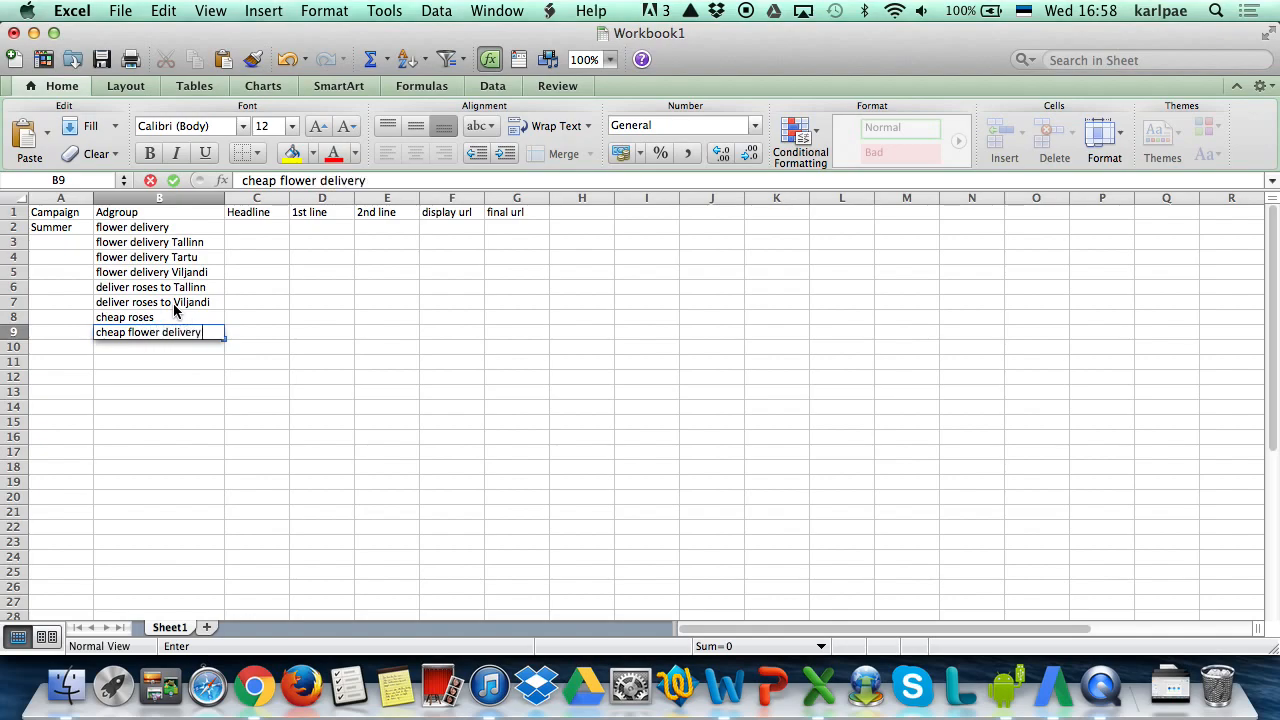
pyautogui.press('Return')
# - Enter fast flower deliver in B10 and fill the campaign name Summer down from A2 to A10
pyautogui.write('fast flower deliver')
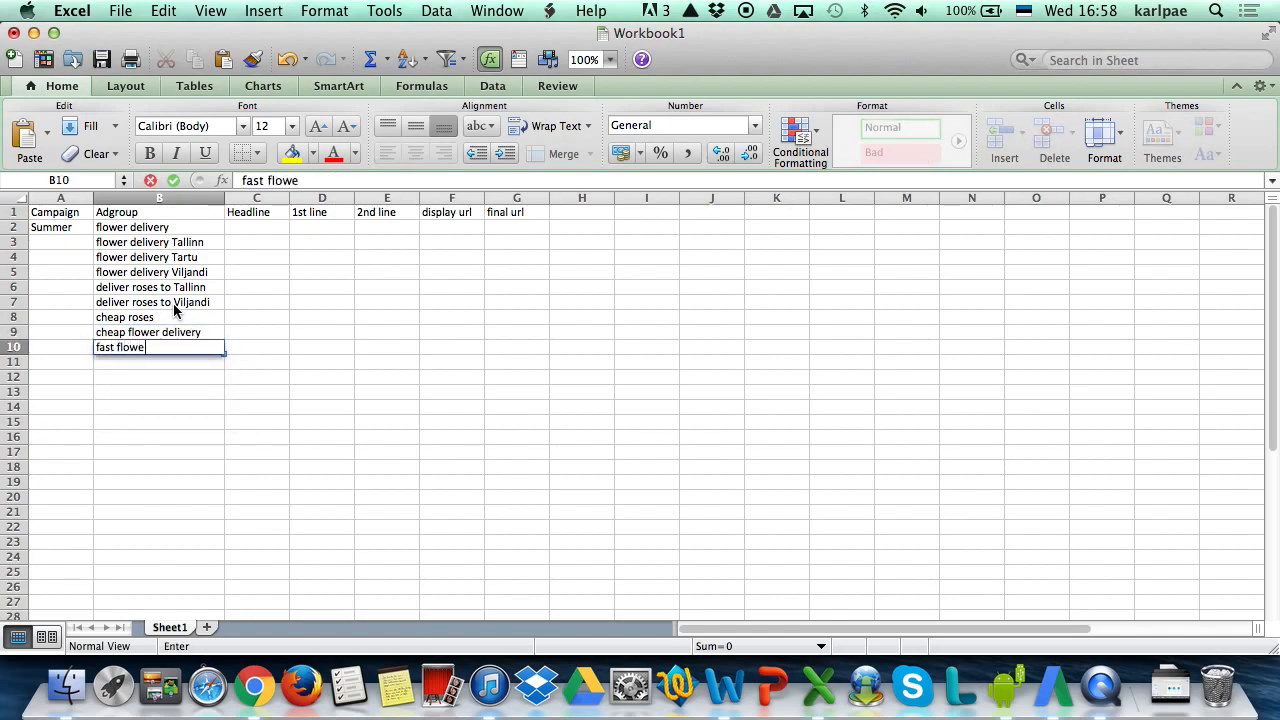
pyautogui.press('Return')
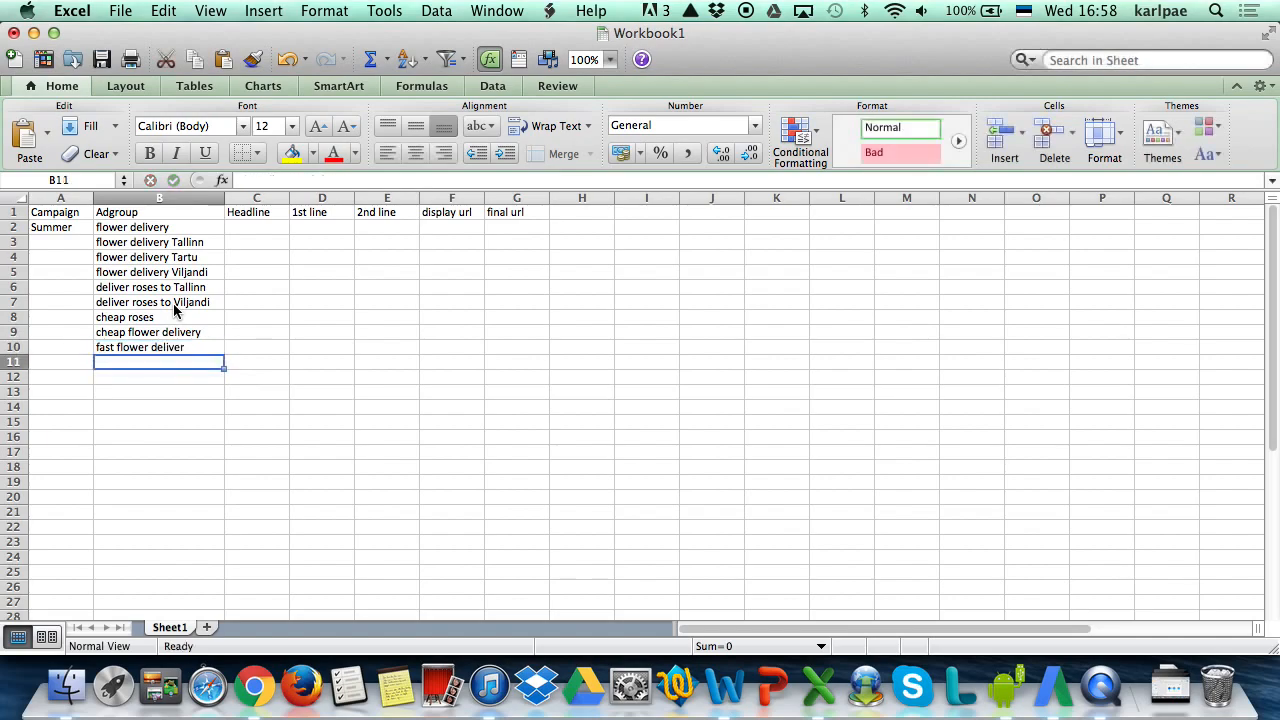
pyautogui.click(82, 232)
pyautogui.moveTo(93, 234); pyautogui.dragTo(84, 349)
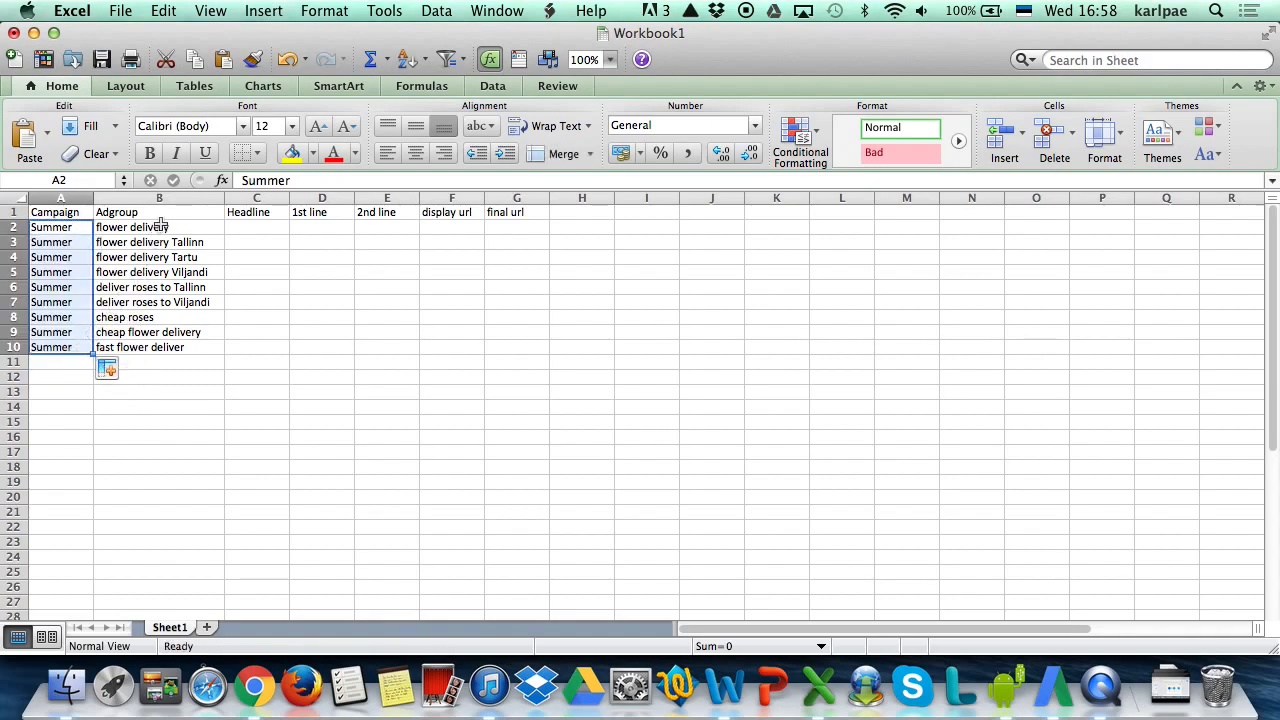
# - Add a second sheet and copy the Campaign and Adgroup columns, A1:B10, from Sheet1 into it
pyautogui.click(207, 627)
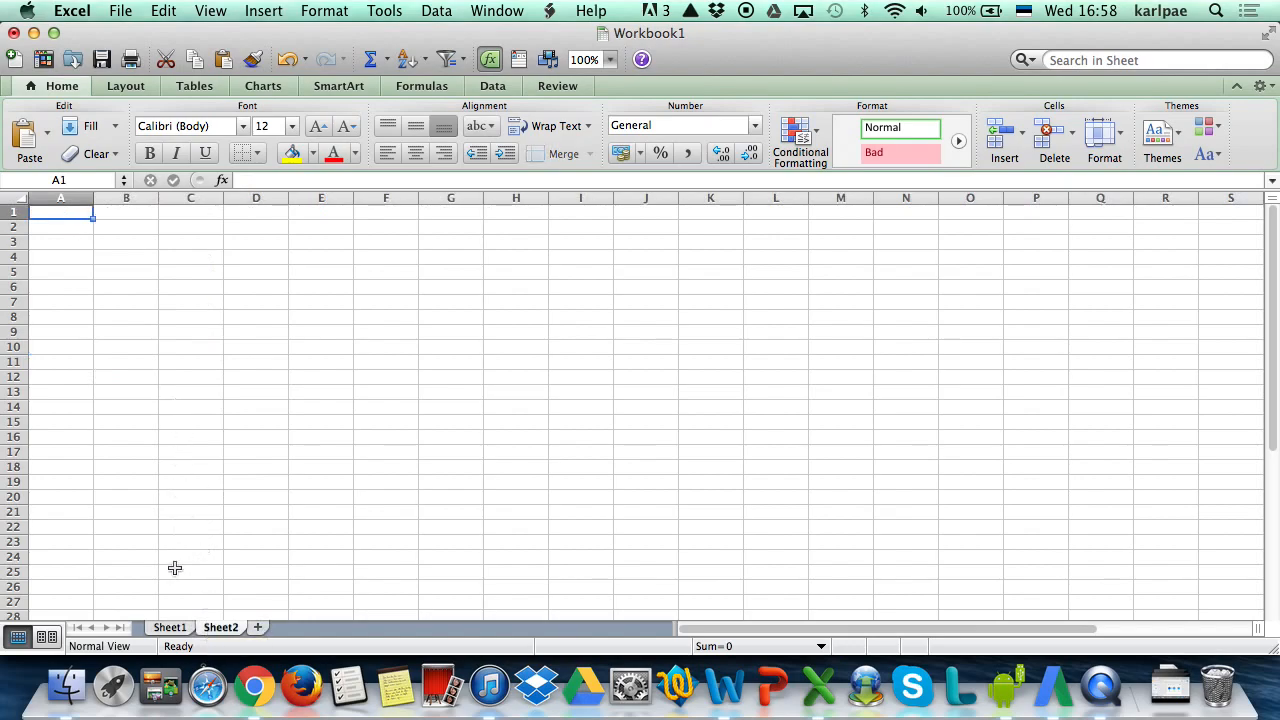
pyautogui.click(170, 627)
pyautogui.moveTo(75, 212); pyautogui.dragTo(134, 347)
pyautogui.press('super+c')
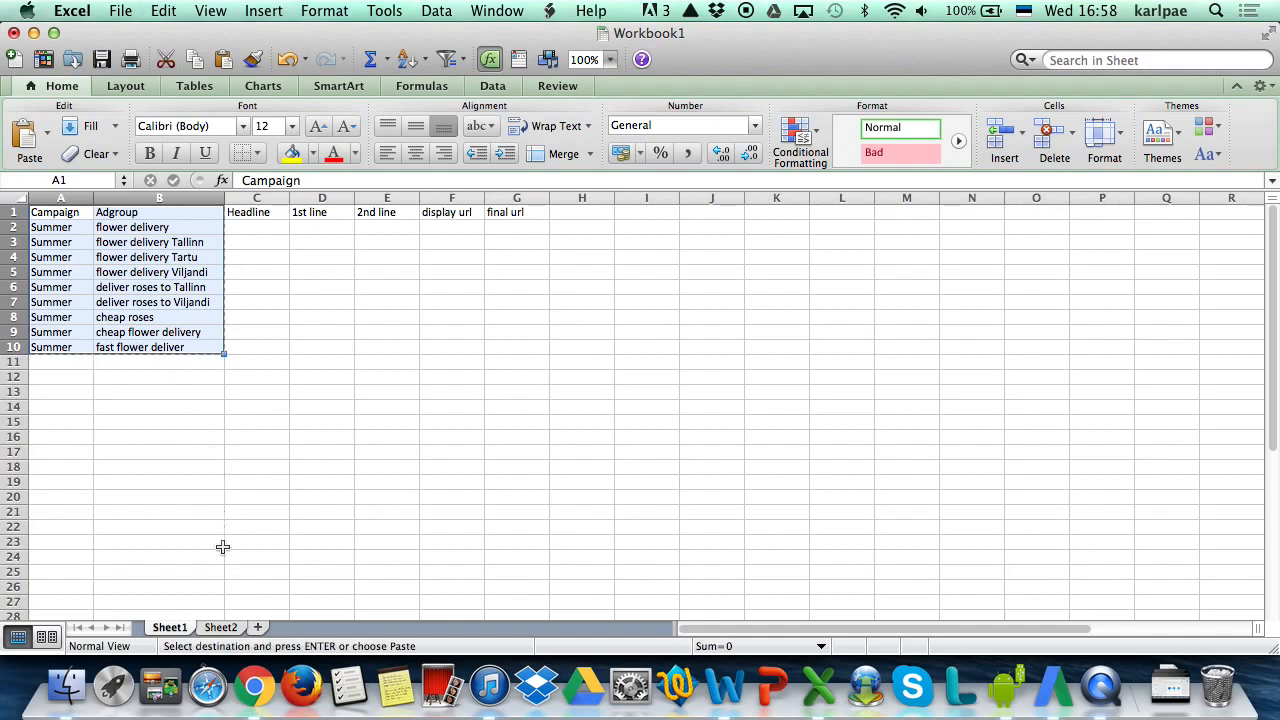
pyautogui.click(221, 627)
pyautogui.press('super+v')
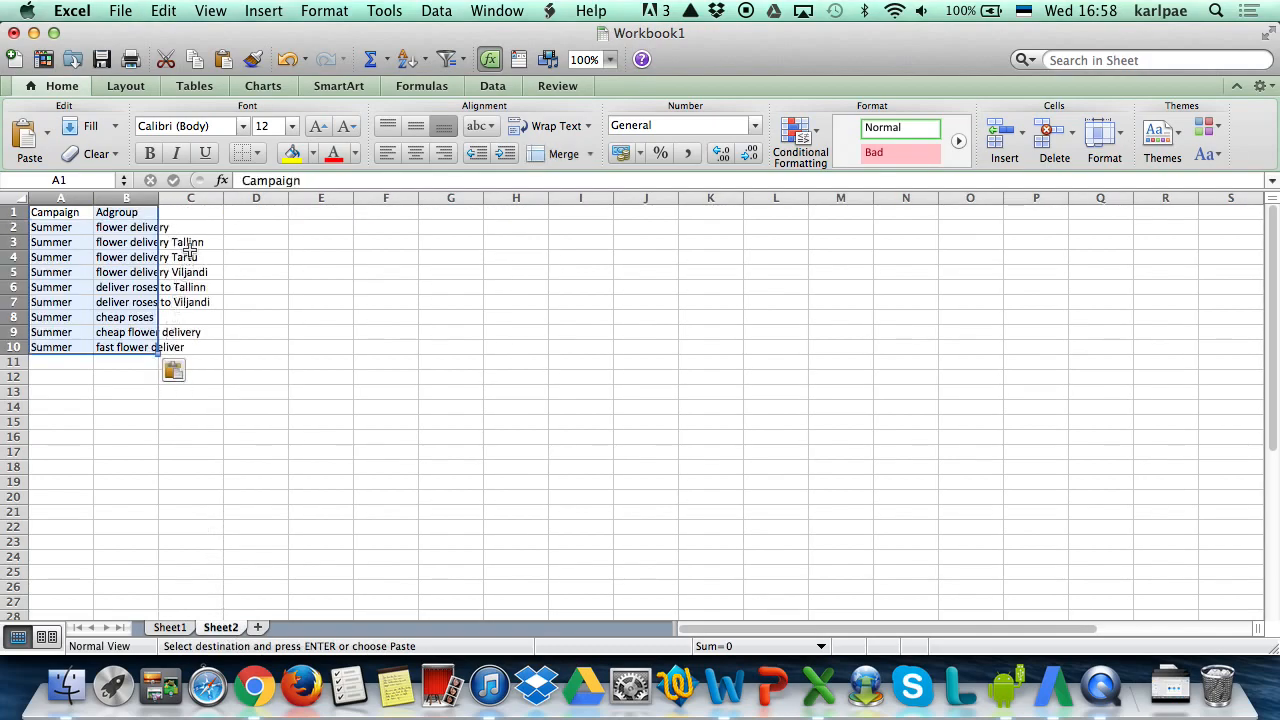
# - Enter the heading Keyword in C1 of Sheet2
pyautogui.click(190, 215)
pyautogui.write('Keyword')
pyautogui.press('Return')
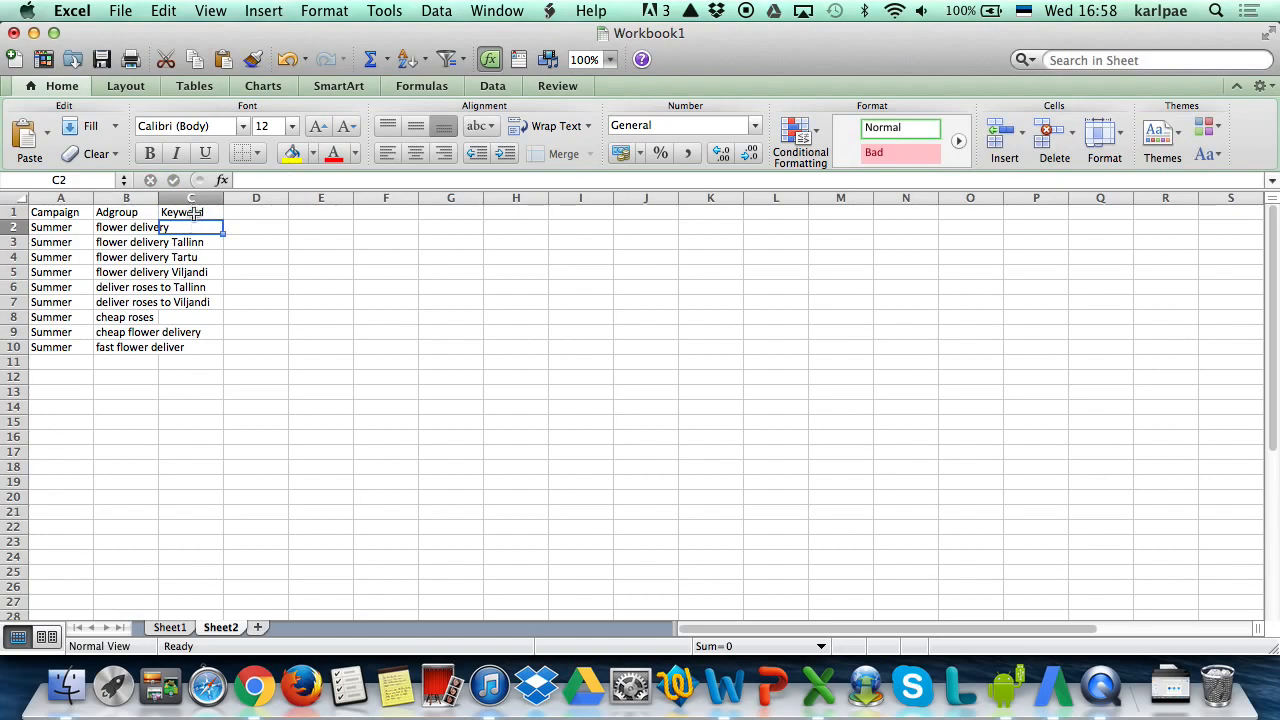
pyautogui.click(190, 213)
# - Copy the ad group names from B2:B11 into the Keyword column starting at C2, and widen columns B and C
pyautogui.moveTo(136, 229); pyautogui.dragTo(123, 349)
pyautogui.press('super+c')
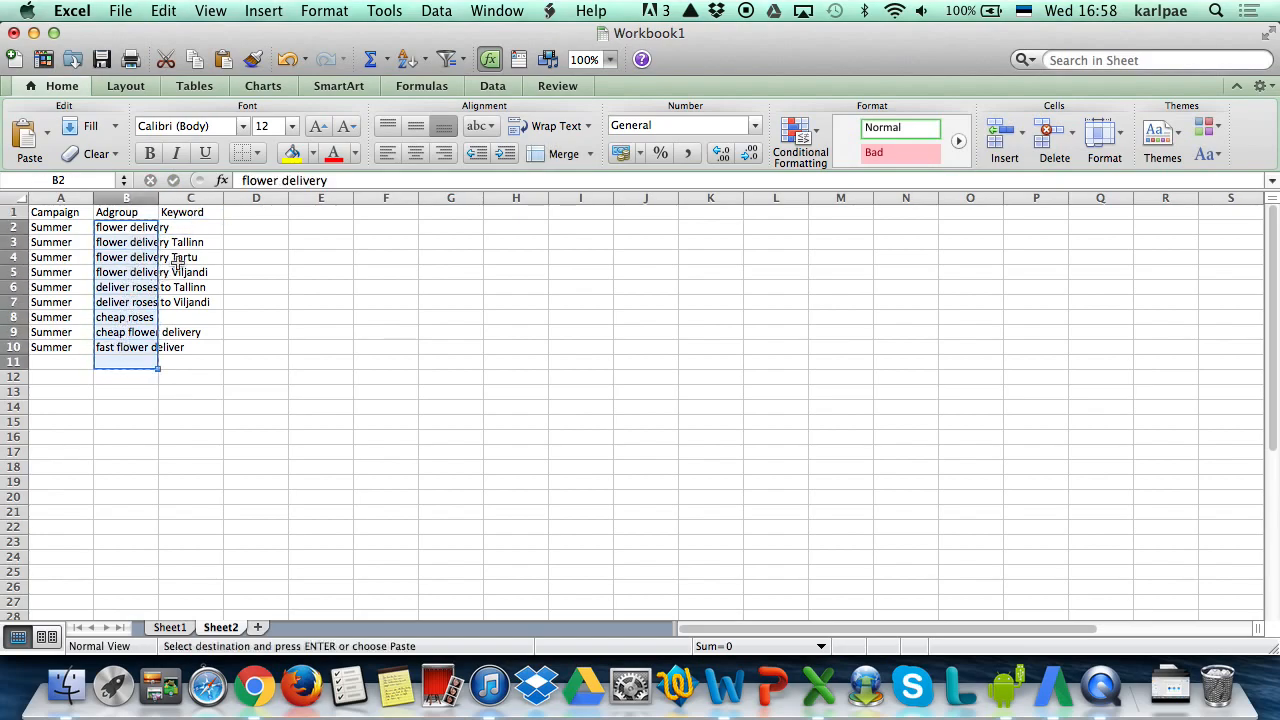
pyautogui.click(195, 228)
pyautogui.press('super+v')
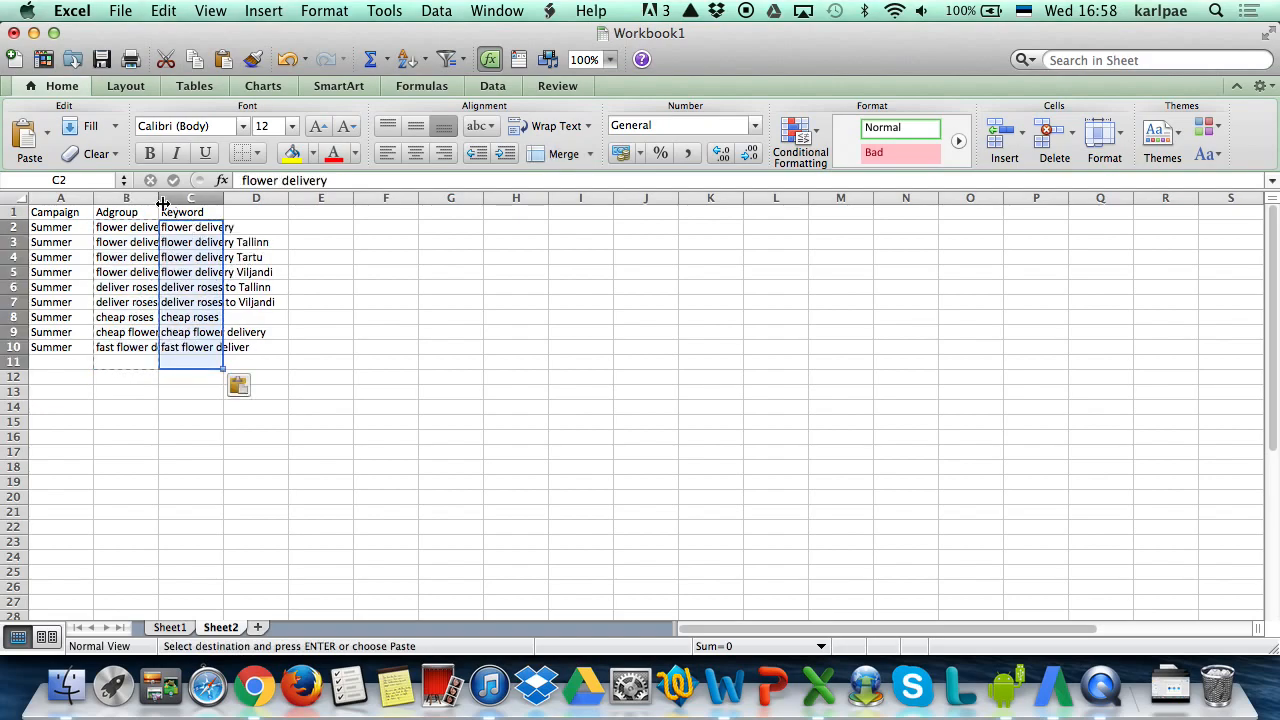
pyautogui.moveTo(159, 198); pyautogui.dragTo(341, 199)
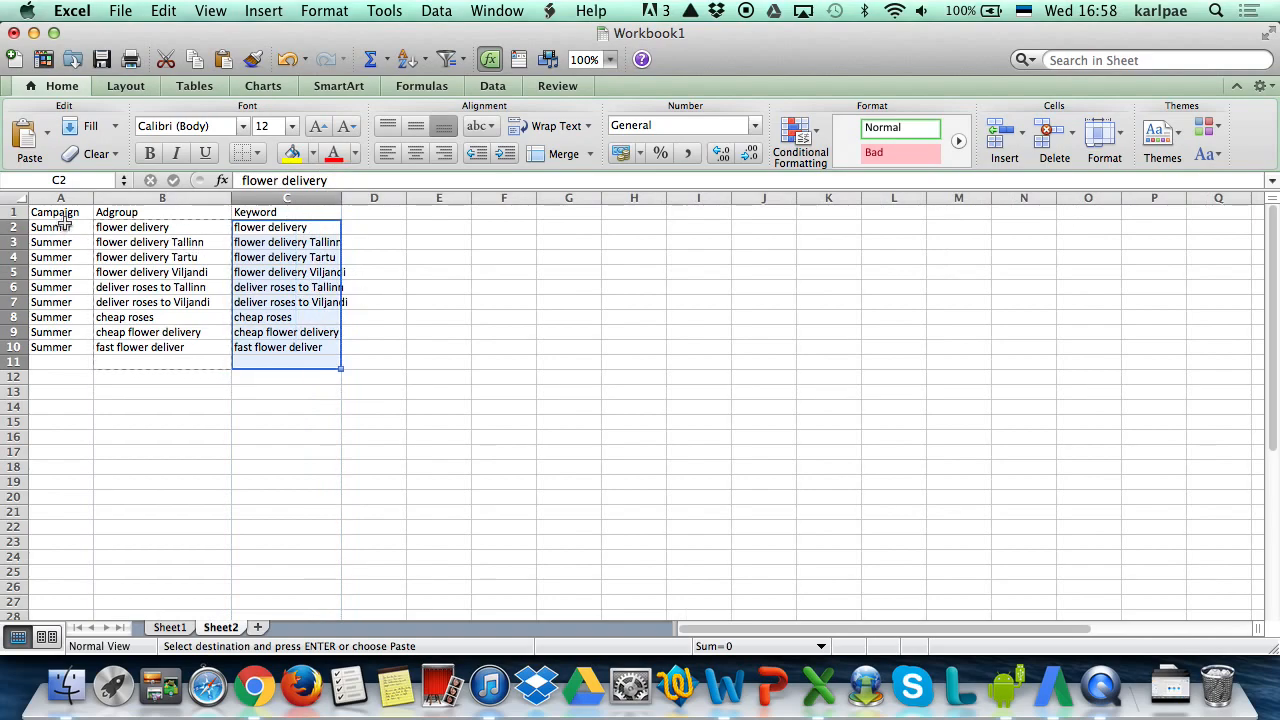
# - Copy the campaign, ad group and keyword table A1:C10 and switch to Google AdWords Editor
pyautogui.moveTo(66, 214); pyautogui.dragTo(275, 346)
pyautogui.press('super+c')
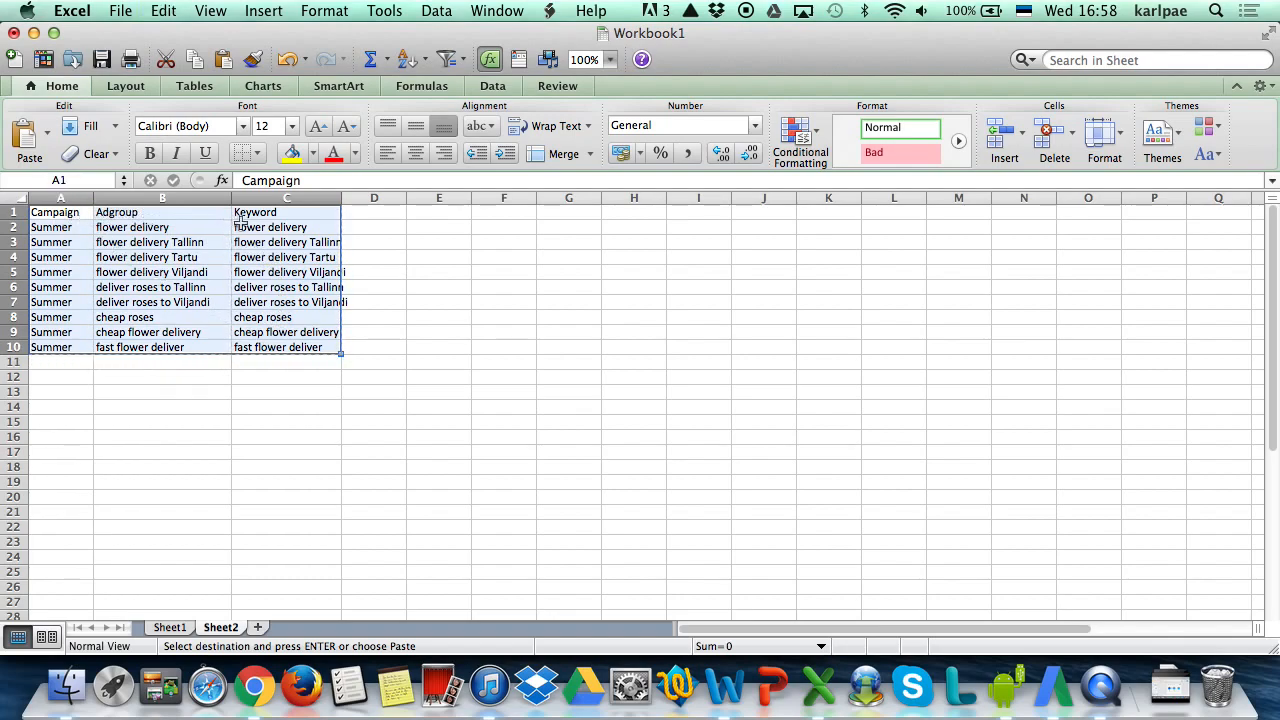
pyautogui.press('super+Tab')
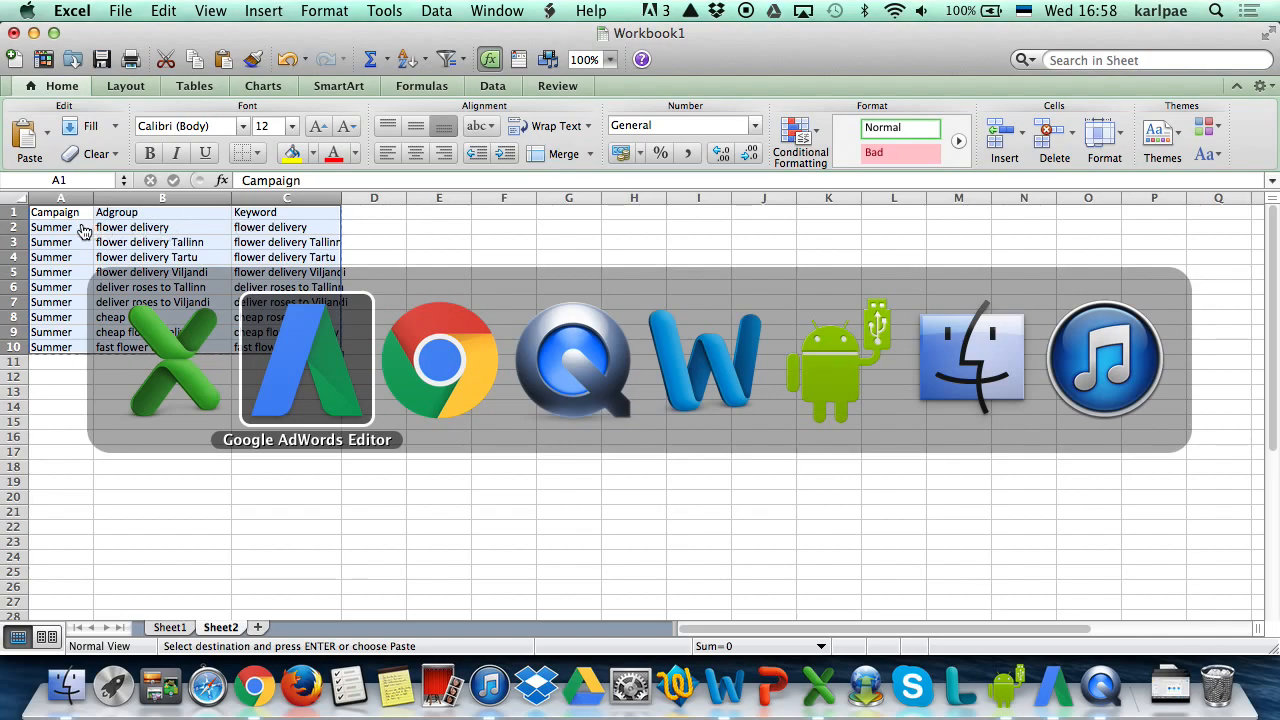
pyautogui.press('super+Tab')
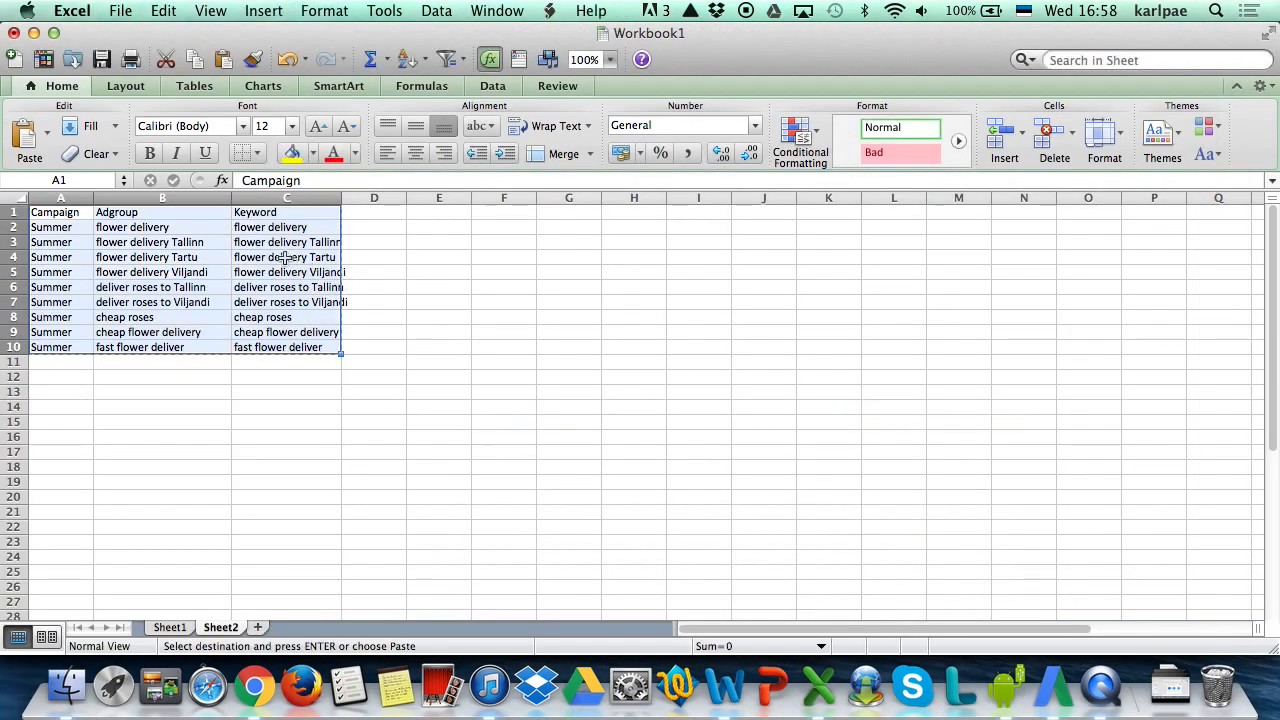
pyautogui.press('super+Tab')
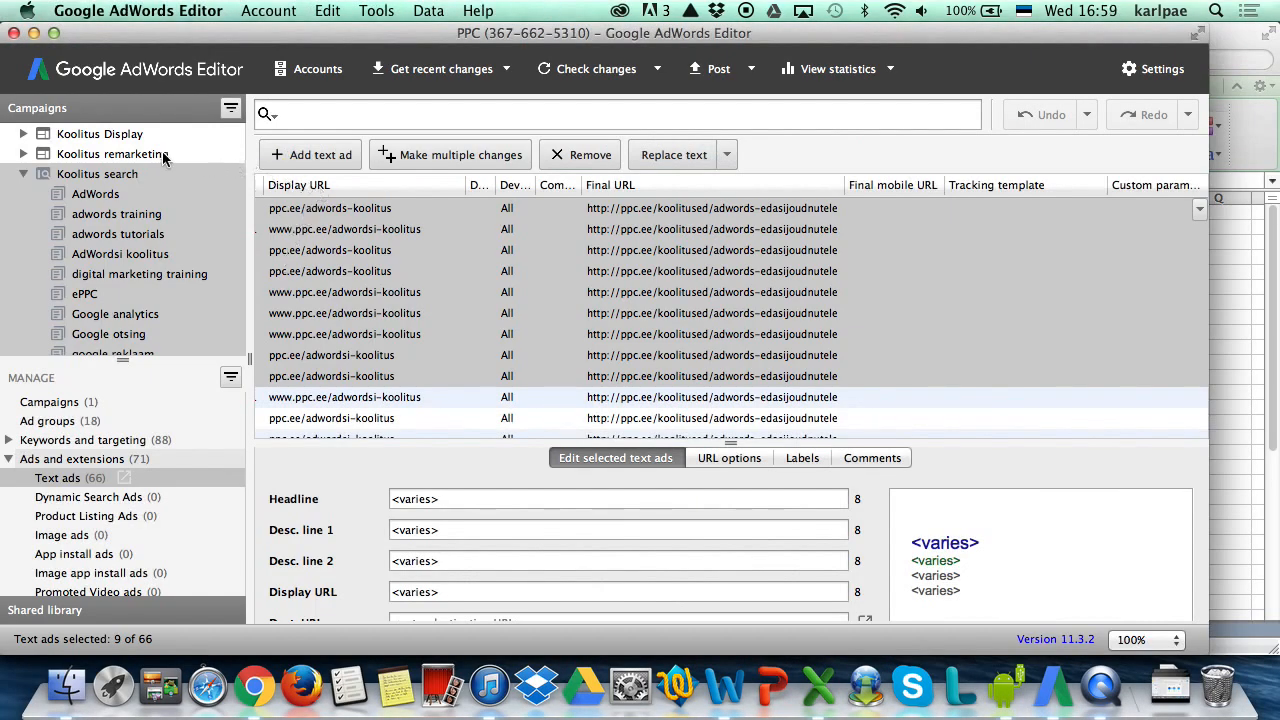
# - Select the whole PPC account and display its Keywords list under Keywords and targeting
pyautogui.scroll(2, 130, 157)
pyautogui.click(94, 139)
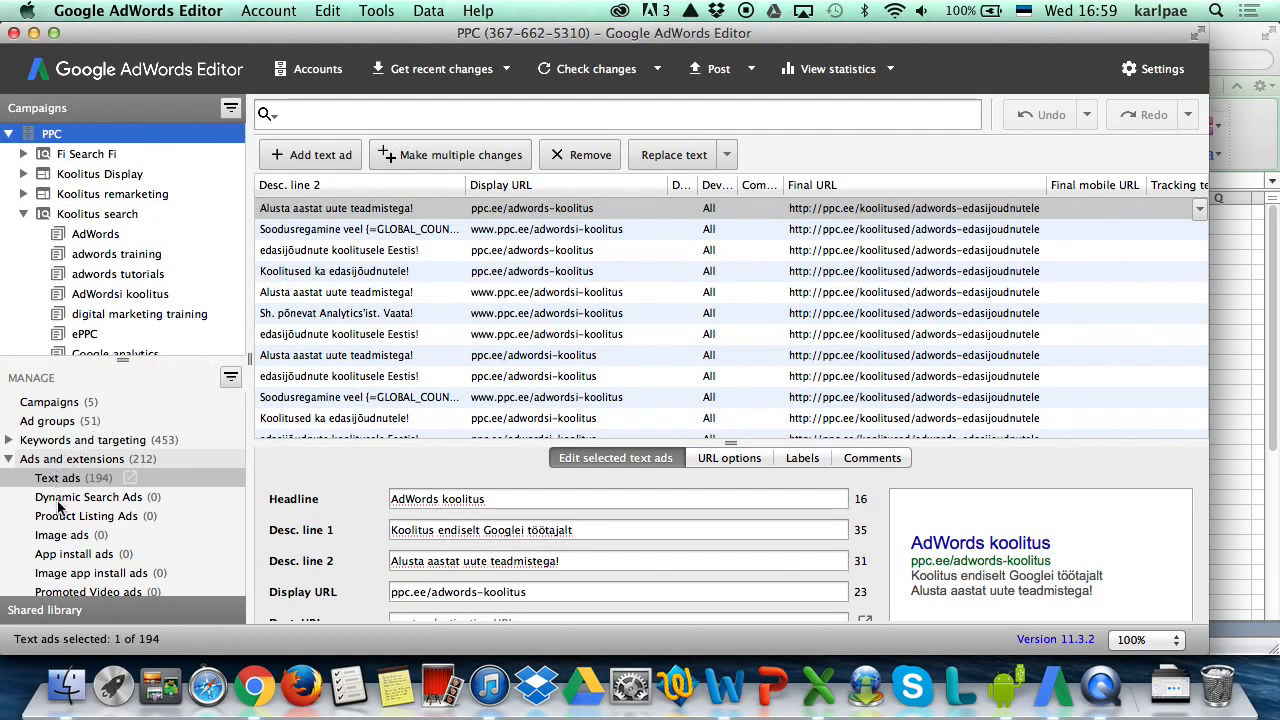
pyautogui.scroll(-5, 59, 525)
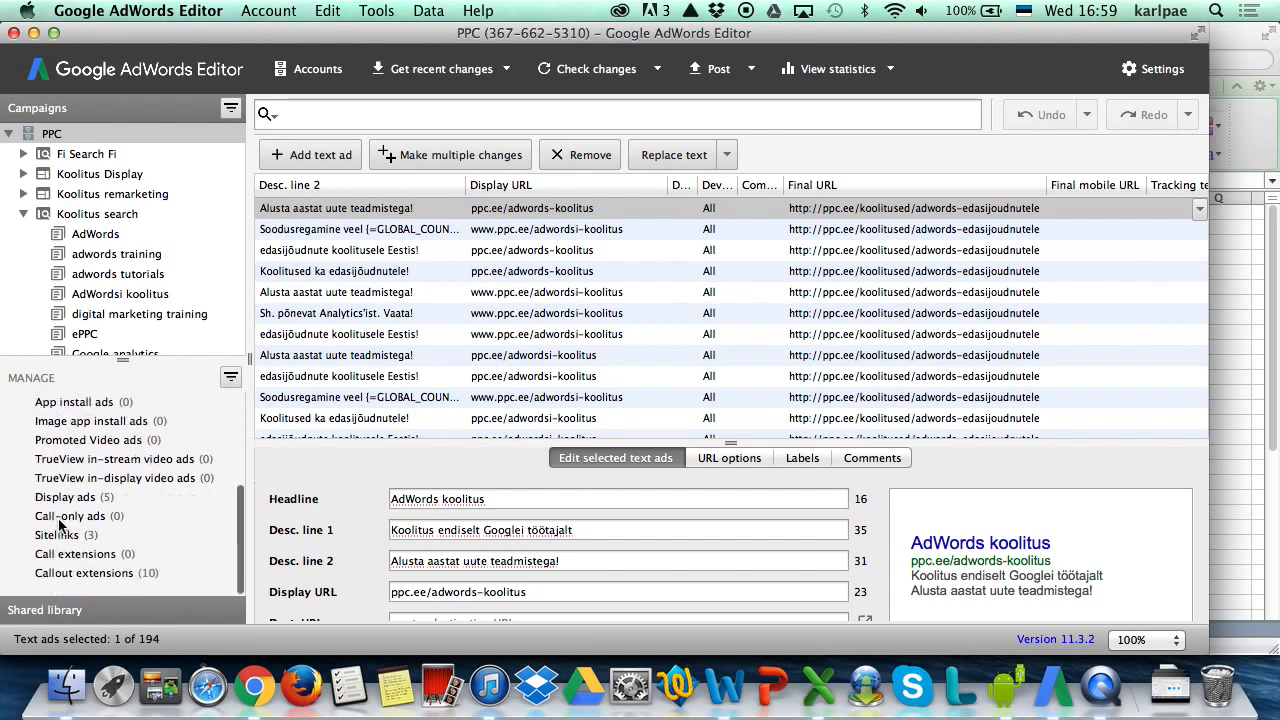
pyautogui.scroll(5, 59, 525)
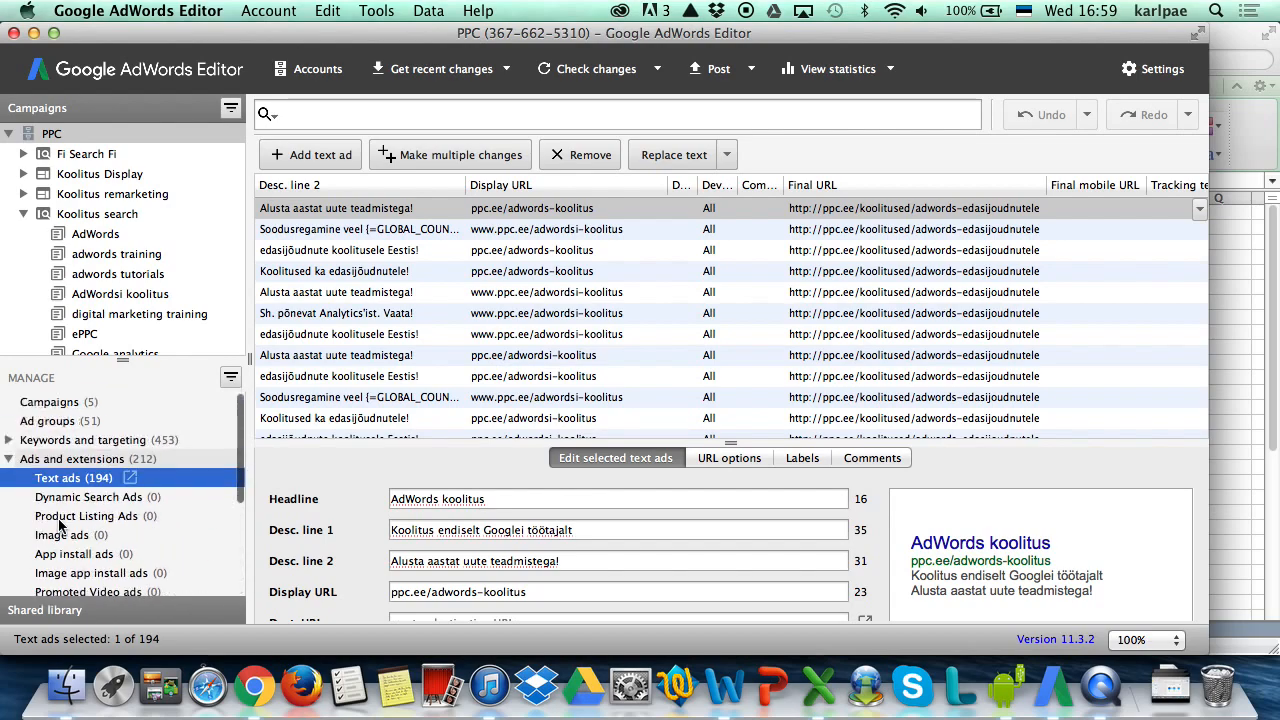
pyautogui.click(8, 459)
pyautogui.click(8, 440)
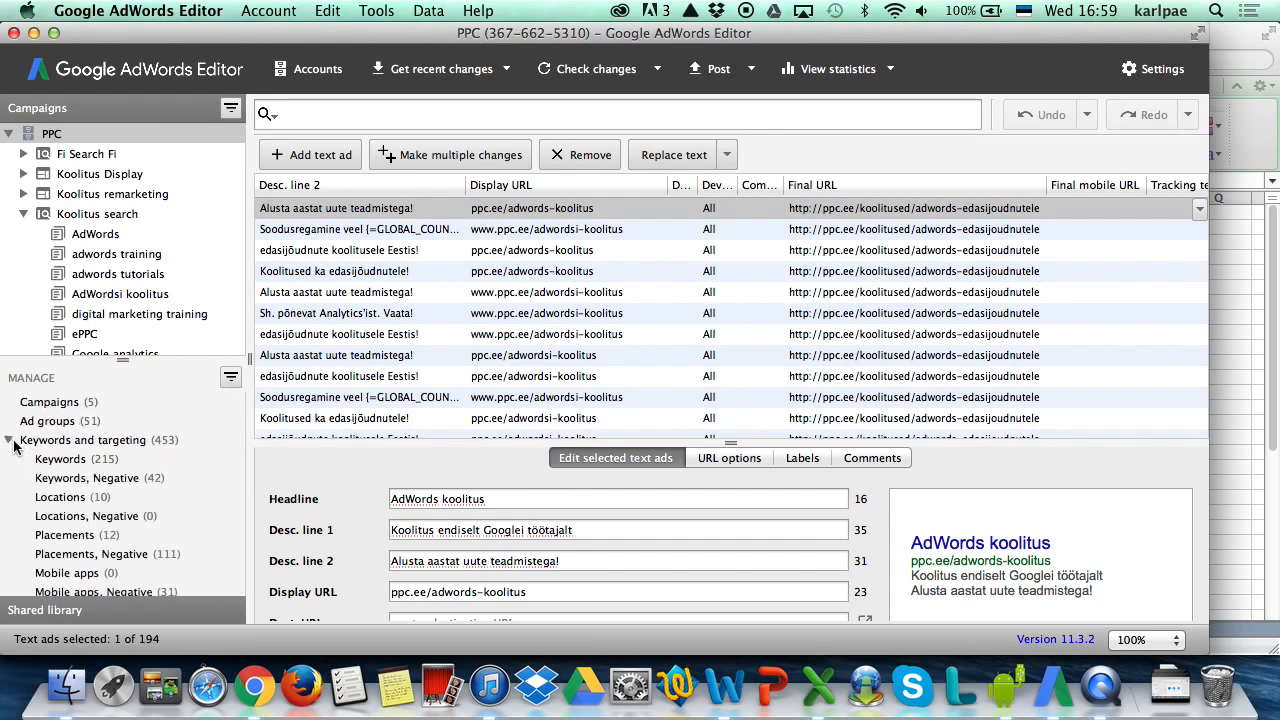
pyautogui.click(60, 459)
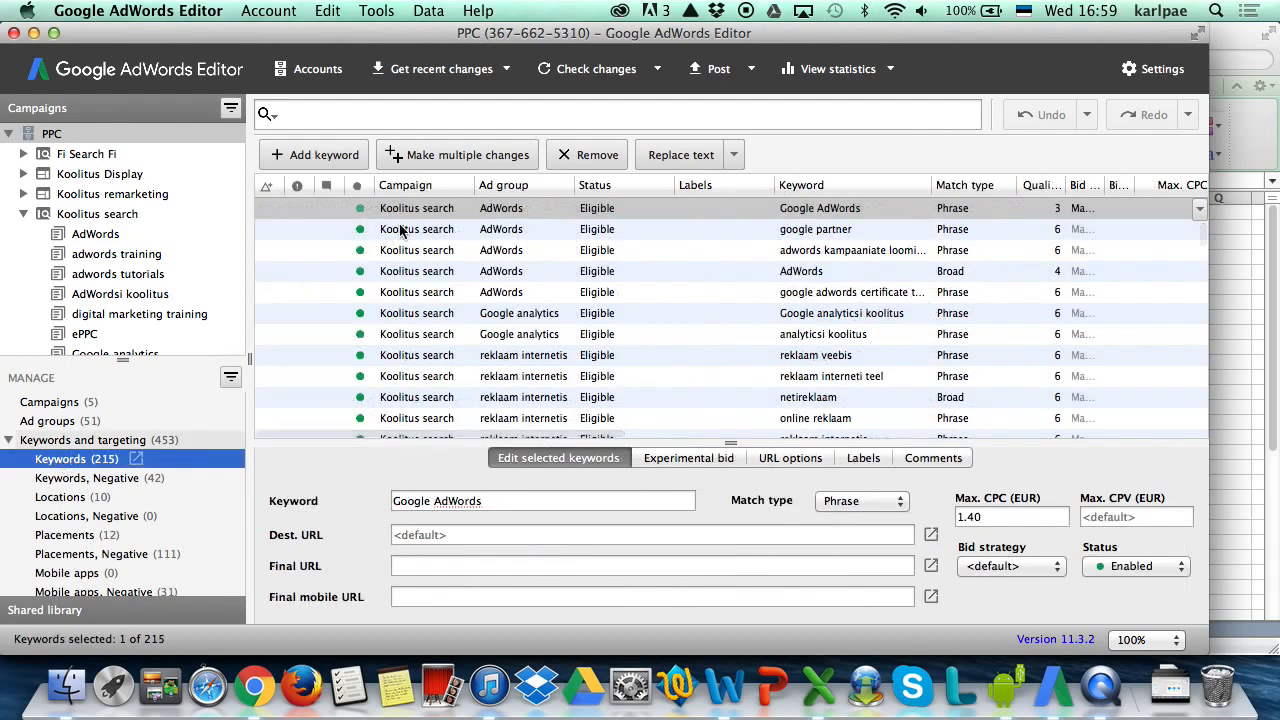
# - Start making multiple keyword changes and paste the copied campaign, ad group and keyword rows into the grid
pyautogui.click(493, 155)
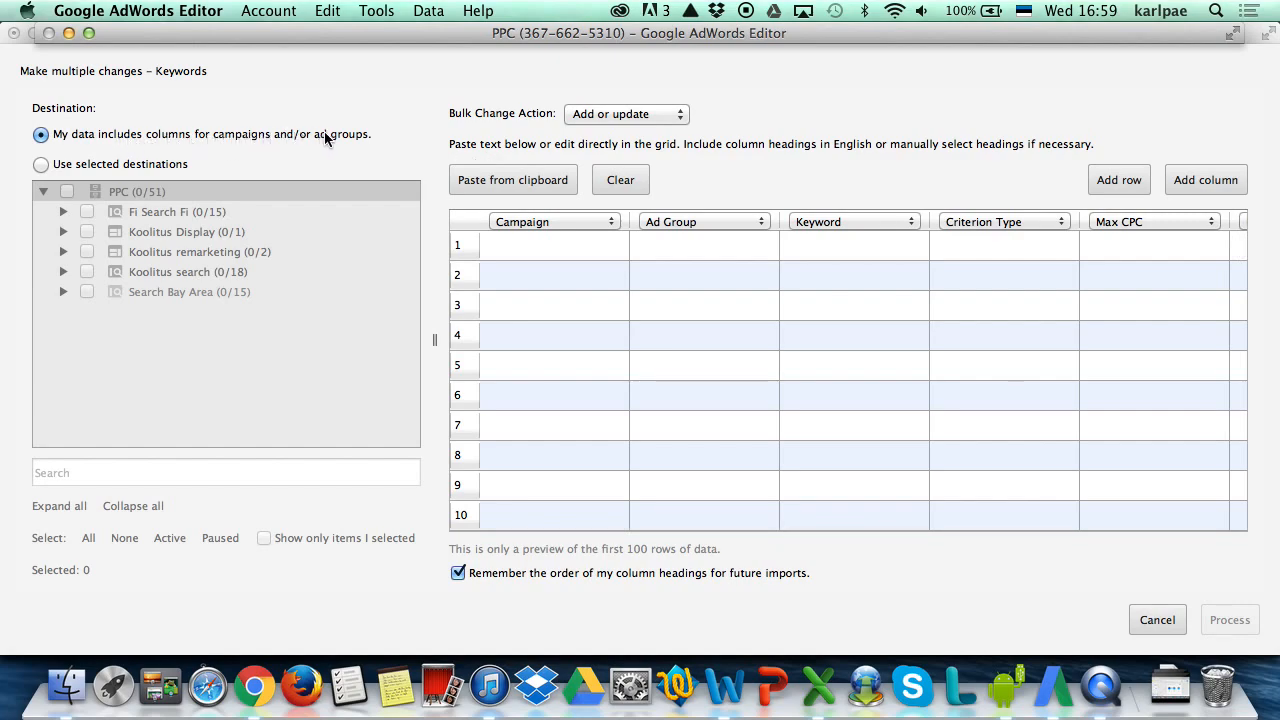
pyautogui.click(523, 262)
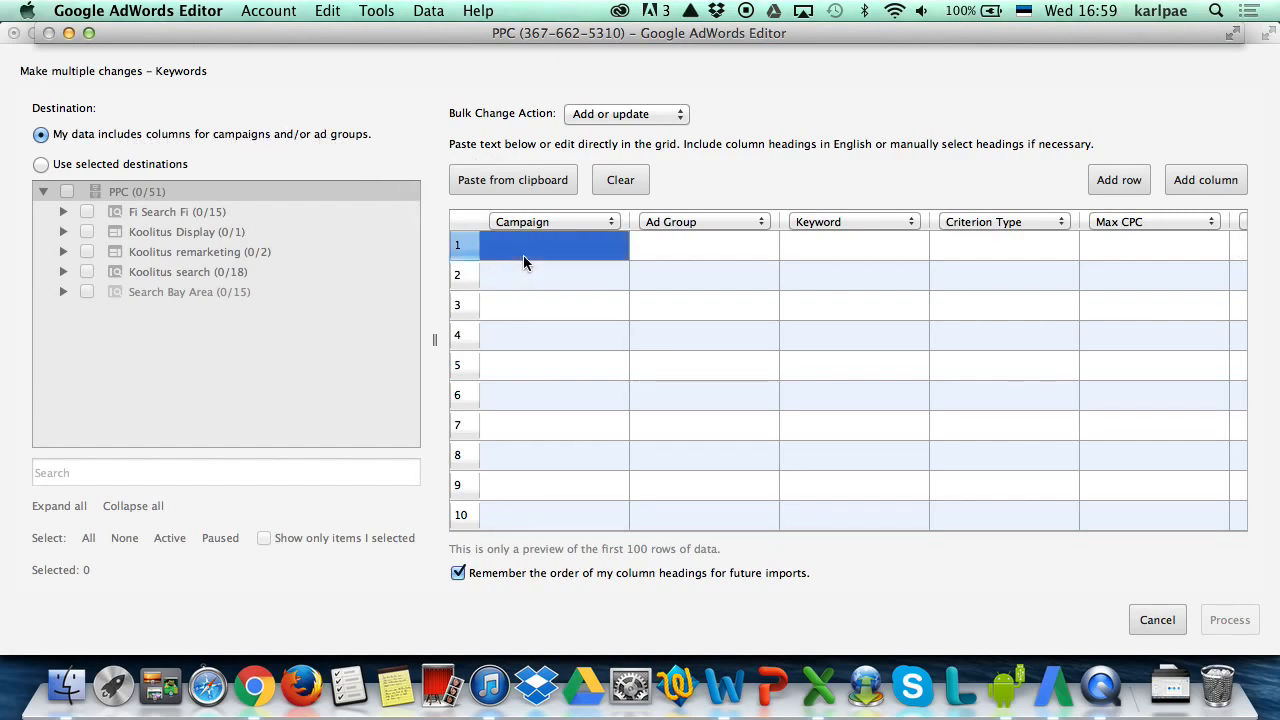
pyautogui.press('super+v')
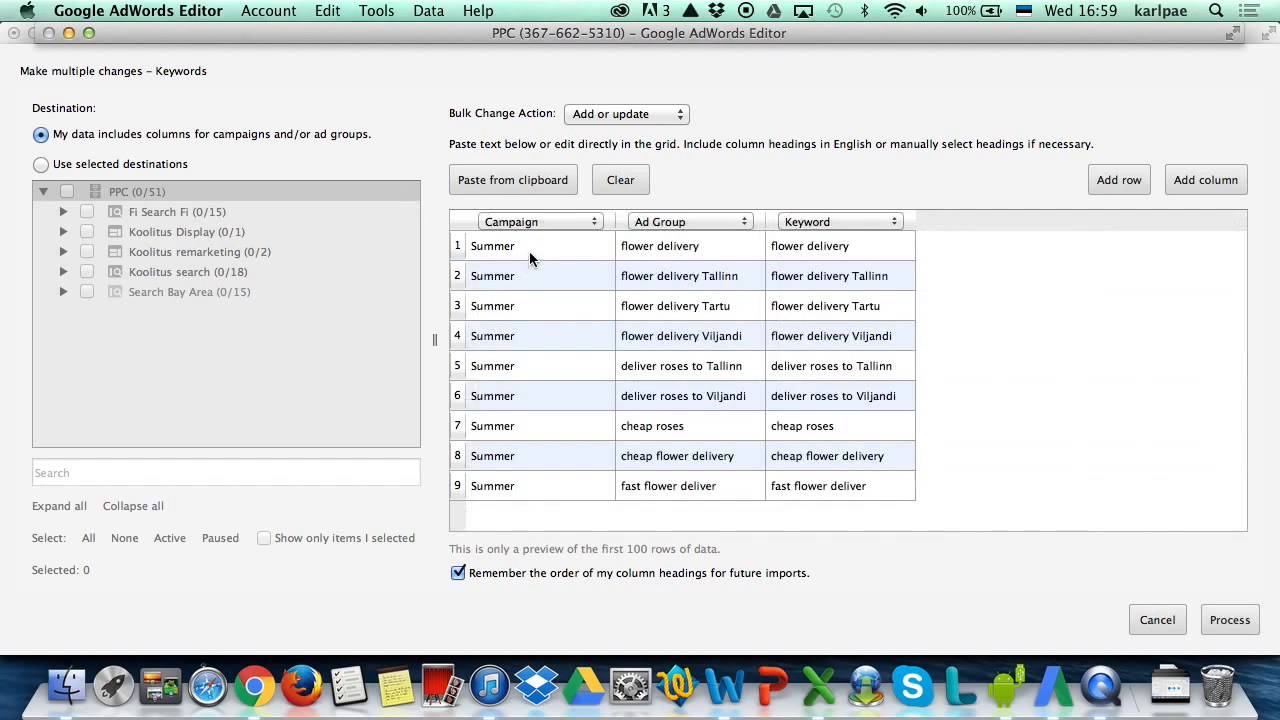
# - Check the pasted columns against the Excel sheet, process the keyword rows and finish the import for review
pyautogui.press('super+Tab')
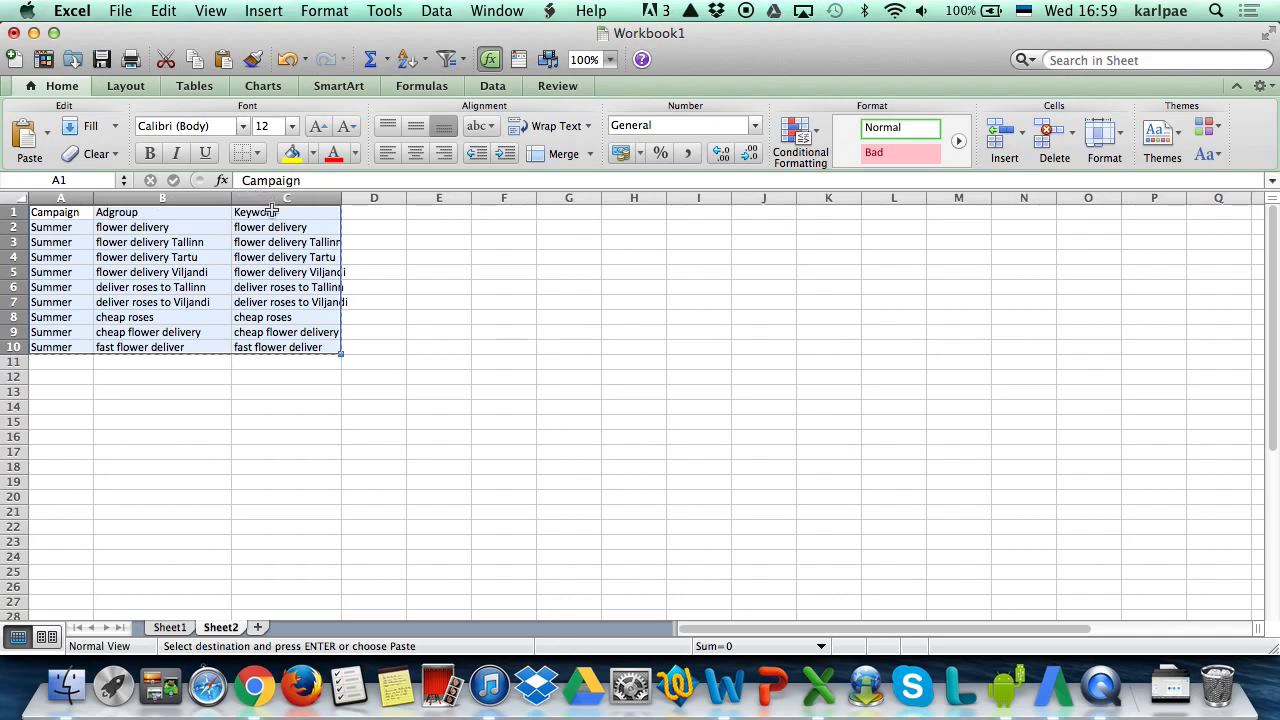
pyautogui.press('super+Tab')
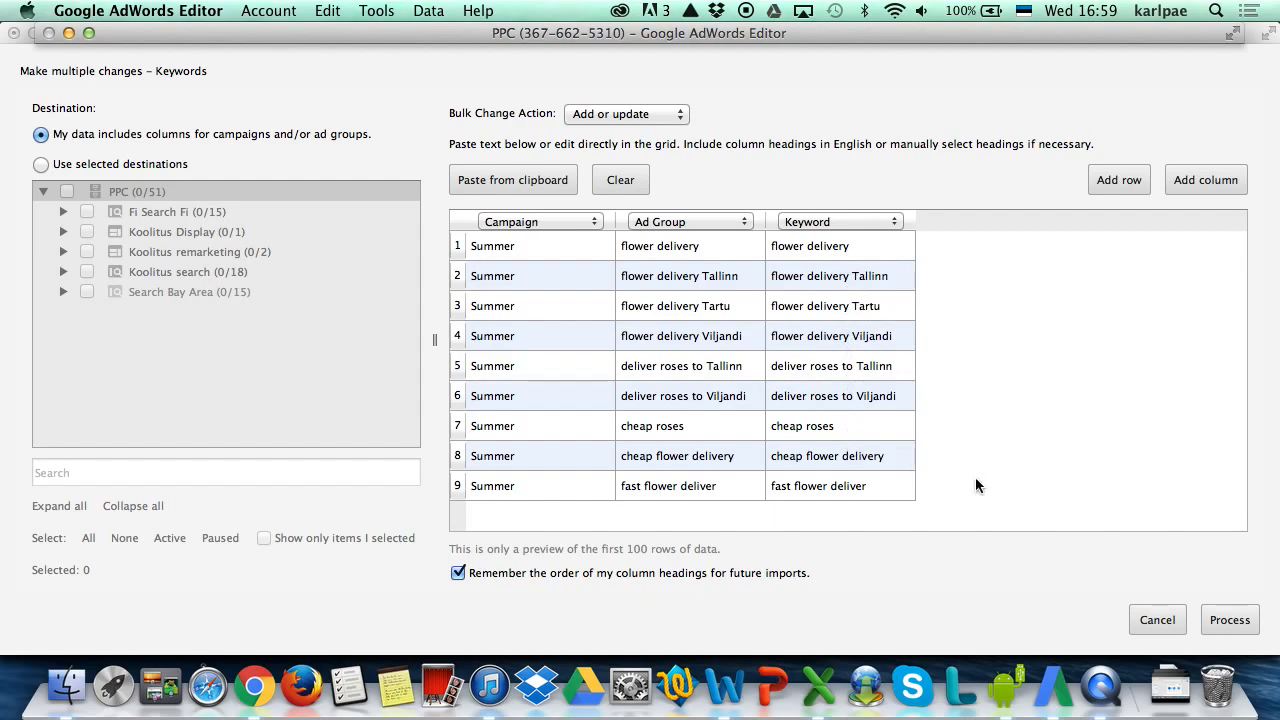
pyautogui.click(1222, 622)
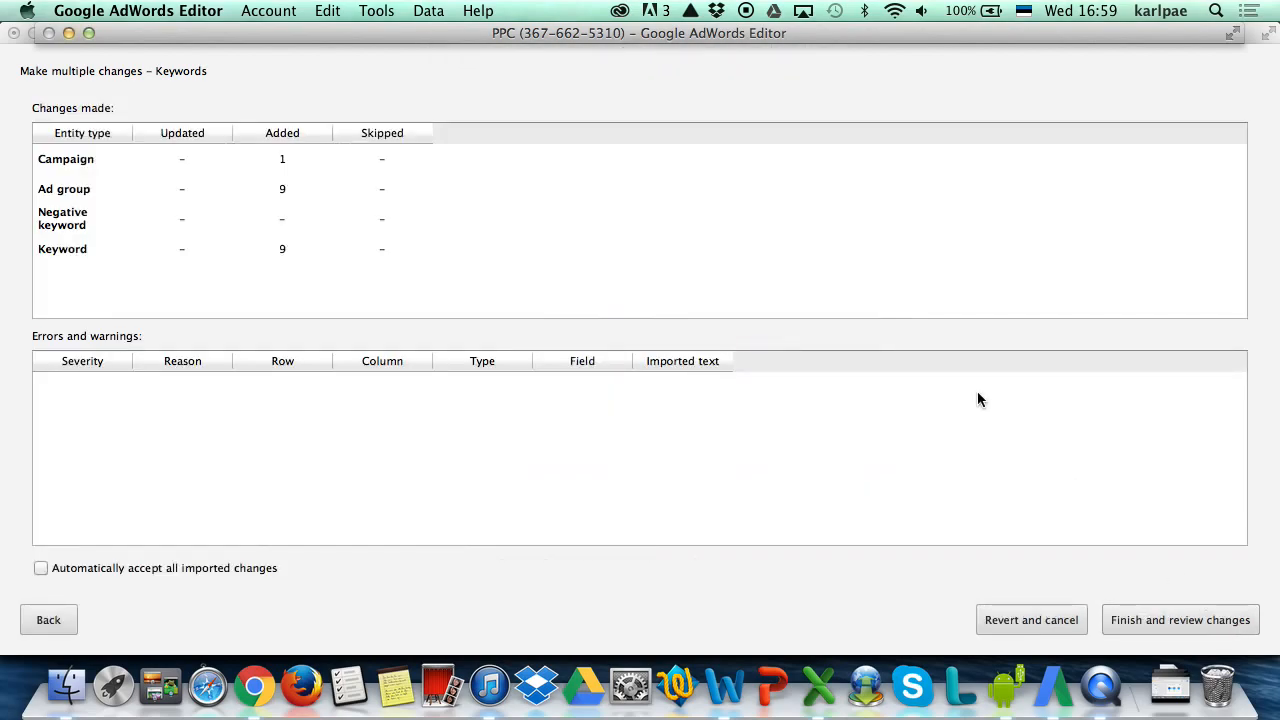
pyautogui.click(1170, 618)
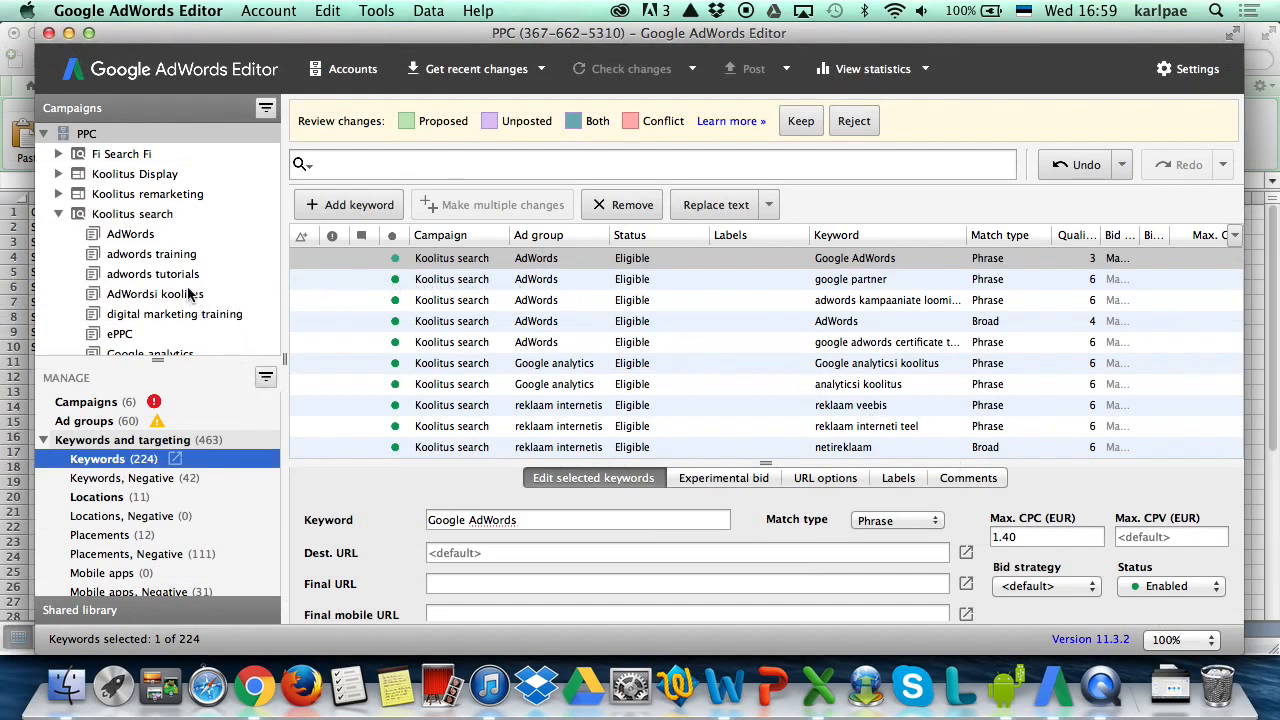
# - Collapse the Koolitus search campaign, list the account's ad groups and examine the imported ad groups under the Summer campaign
pyautogui.click(58, 214)
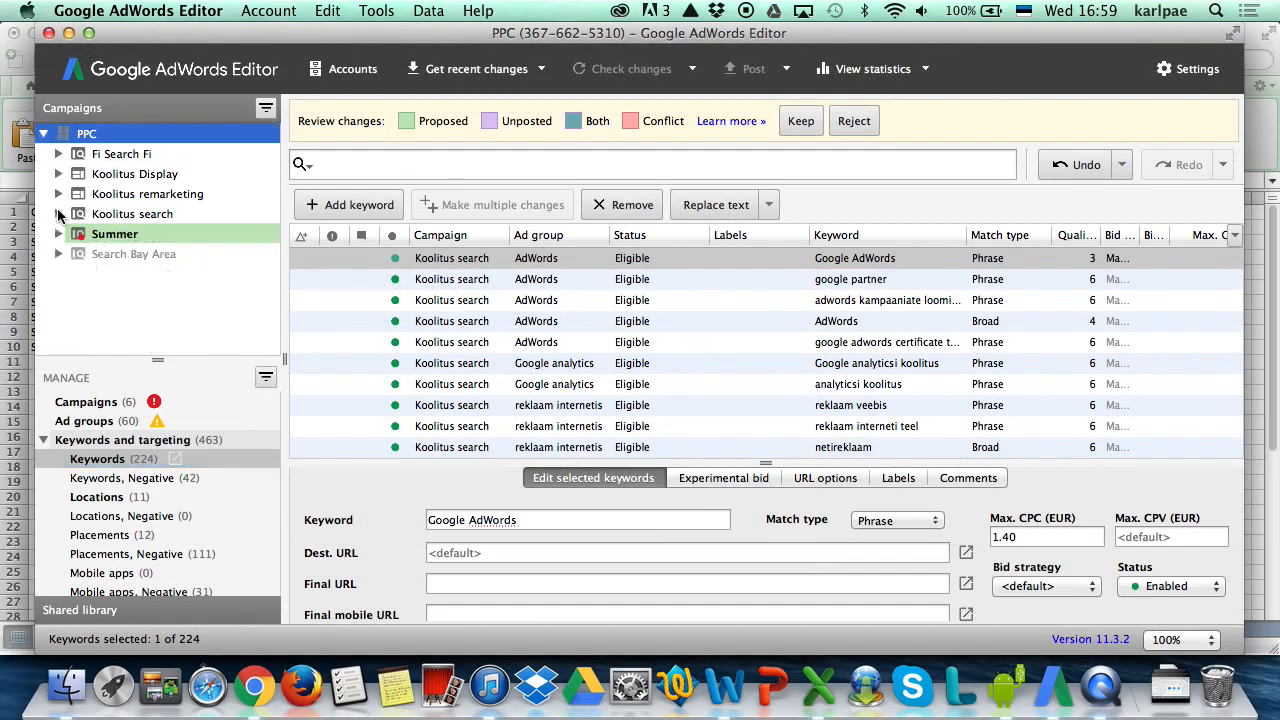
pyautogui.click(88, 421)
pyautogui.click(58, 234)
pyautogui.scroll(-3, 173, 287)
pyautogui.scroll(3, 170, 280)
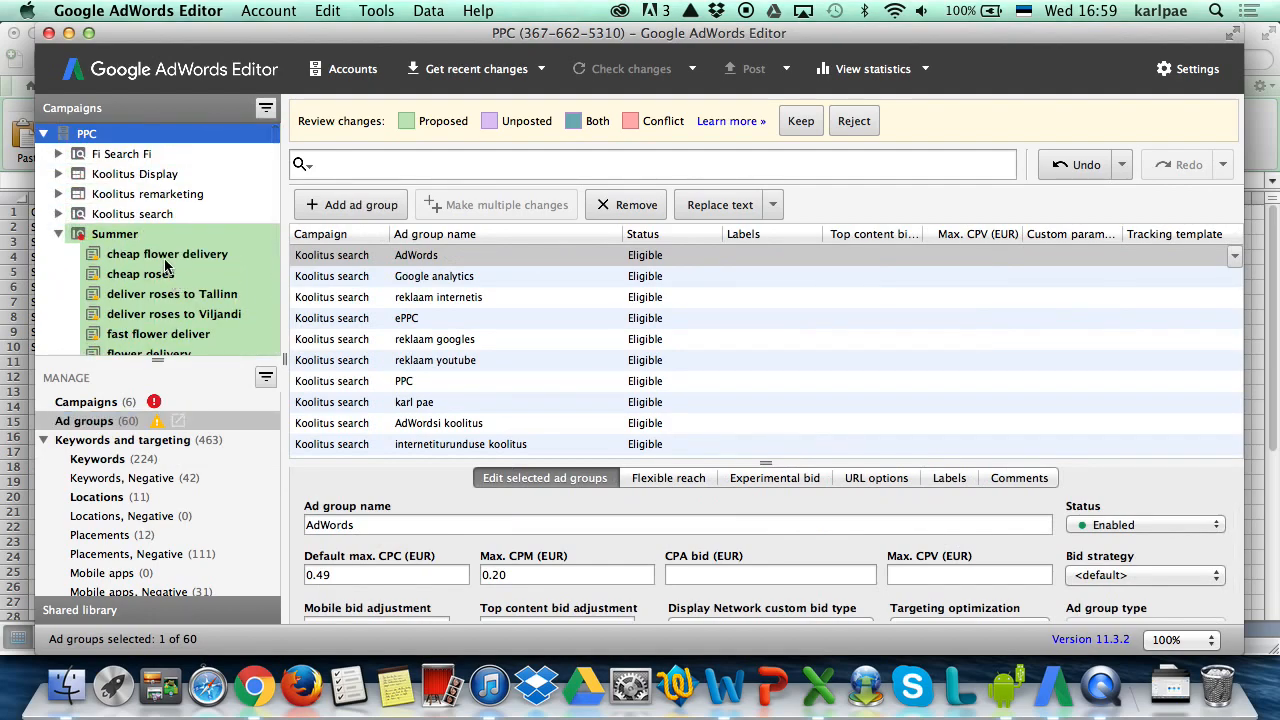
# - Switch to Excel, copy the ad group names B2:B10 on Sheet1 into the Headline column from C2, and widen that column
pyautogui.press('super+Tab')
pyautogui.press('super+Tab')
pyautogui.press('super+Tab')
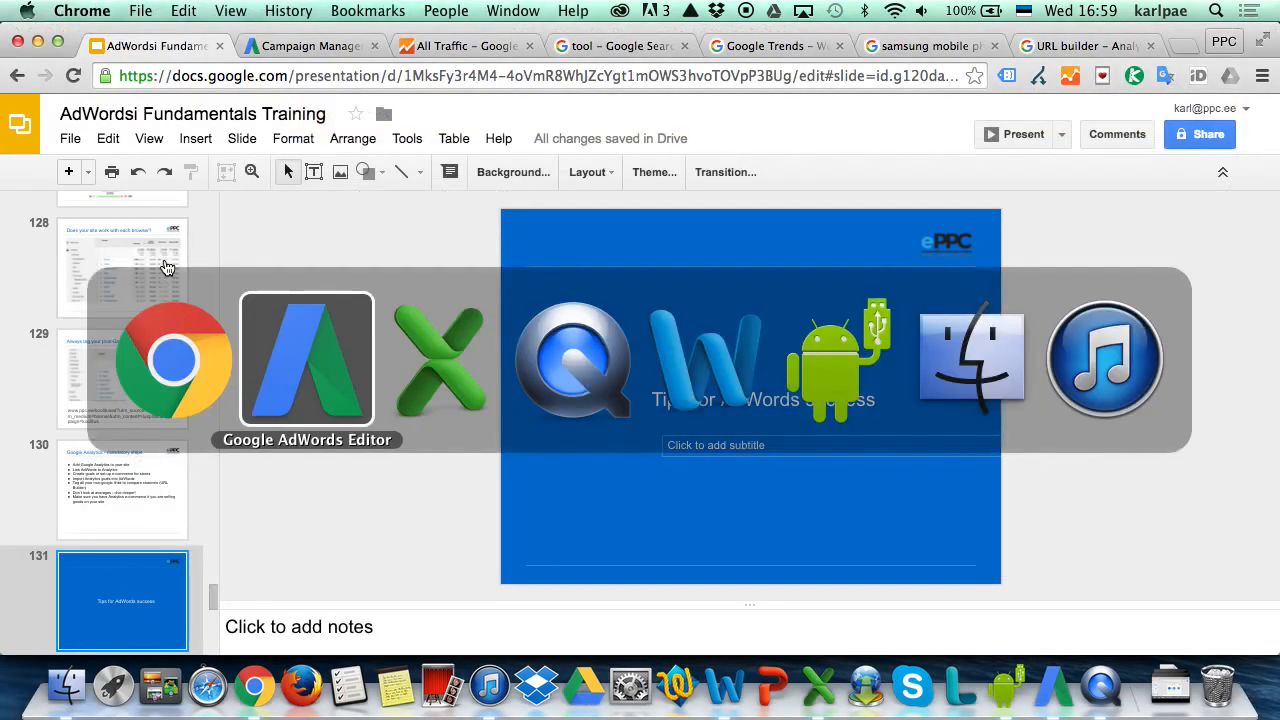
pyautogui.press('super+Tab')
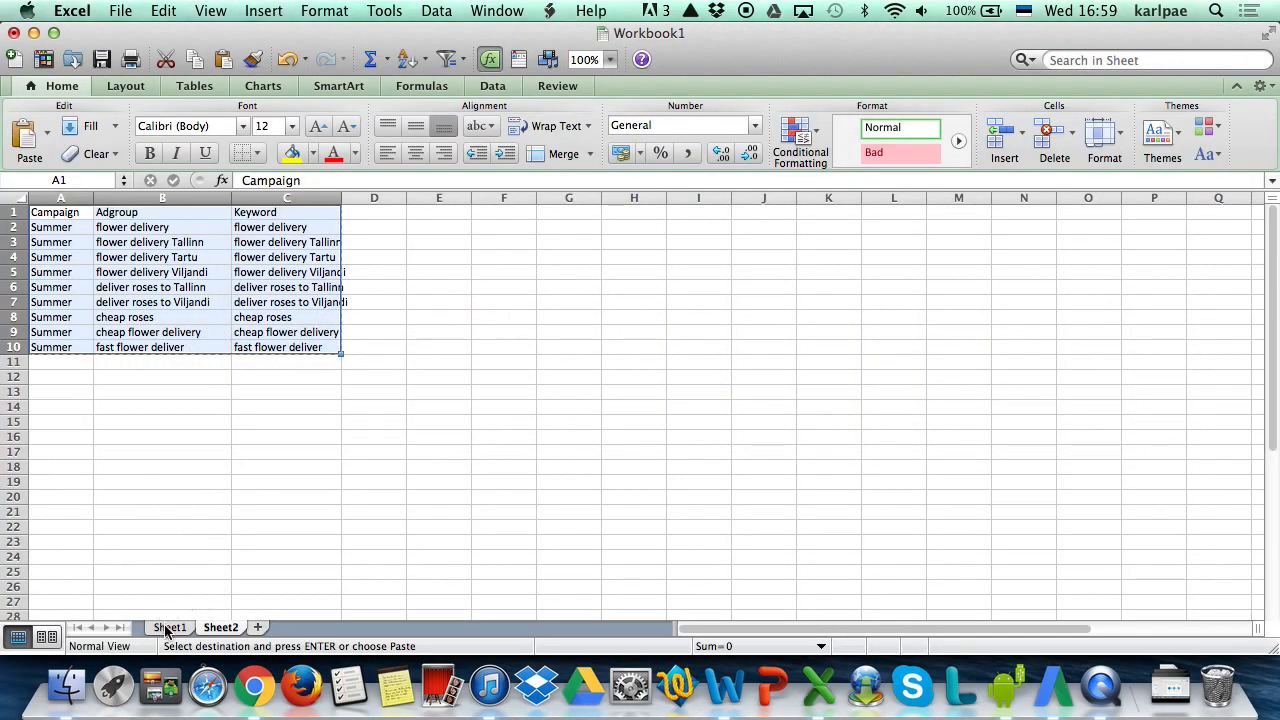
pyautogui.click(166, 628)
pyautogui.click(198, 229)
pyautogui.moveTo(198, 229); pyautogui.dragTo(196, 350)
pyautogui.press('super+c')
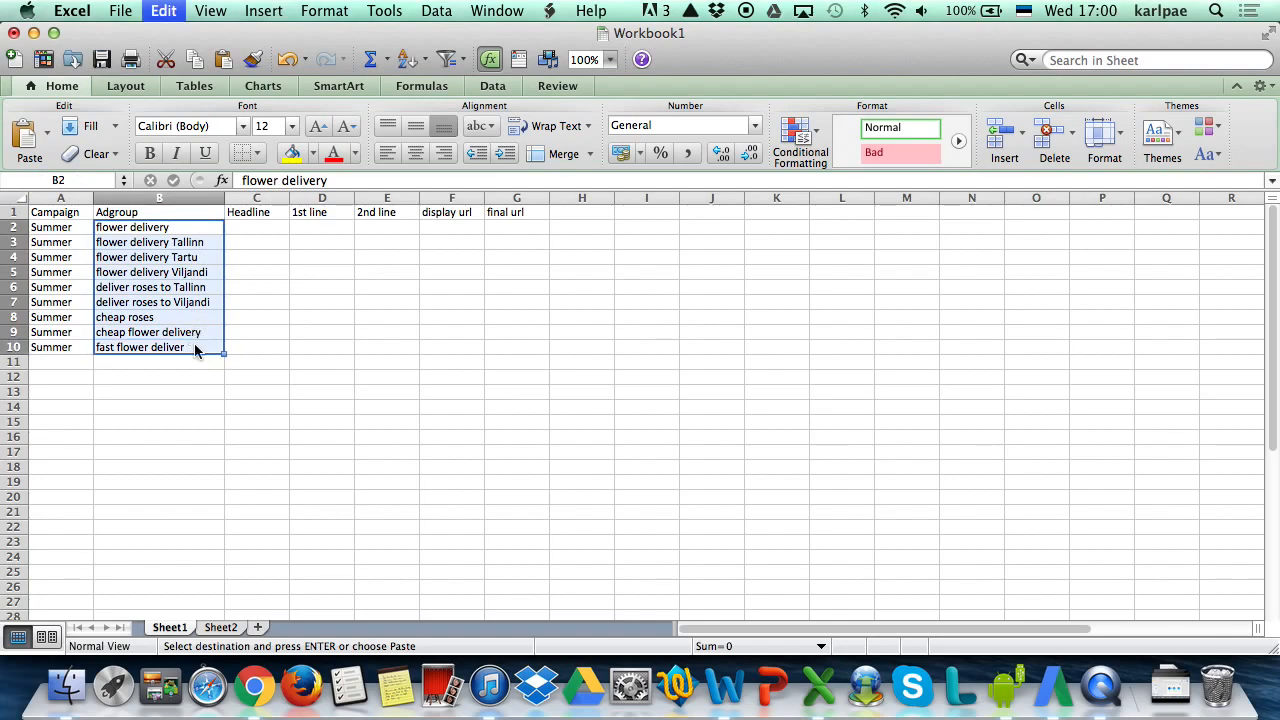
pyautogui.click(256, 232)
pyautogui.press('super+v')
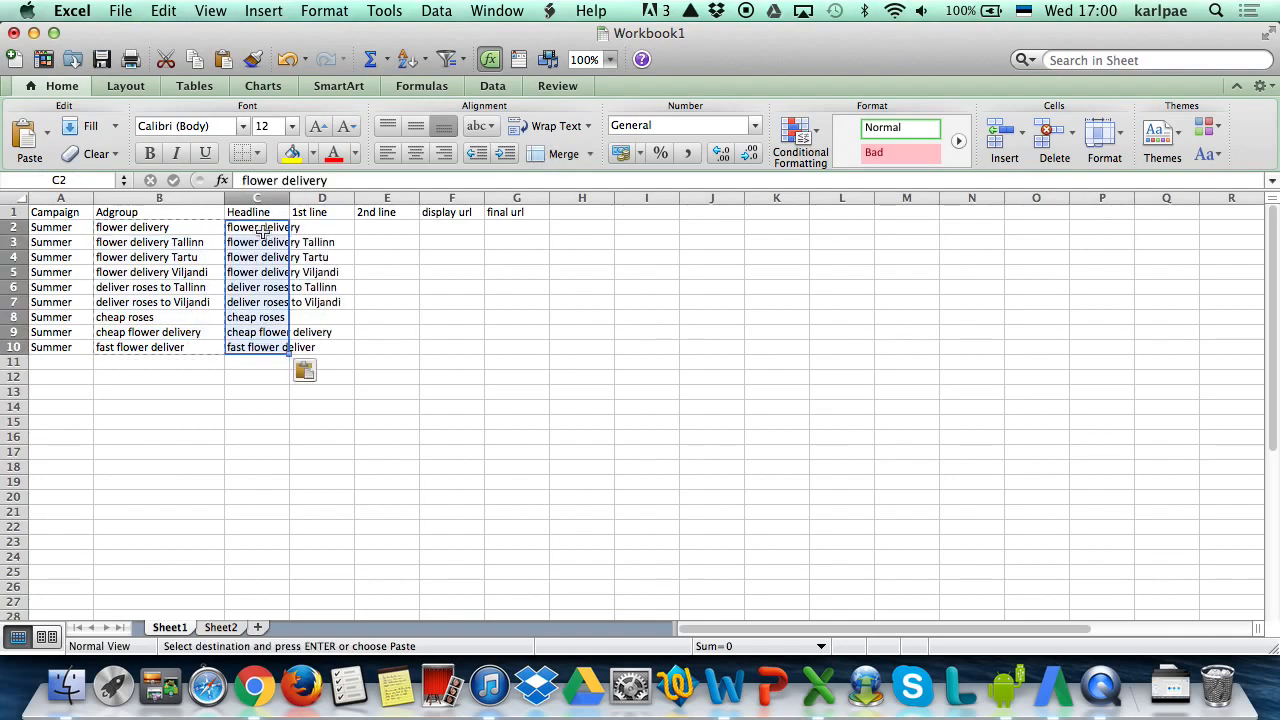
pyautogui.moveTo(290, 198); pyautogui.dragTo(356, 198)
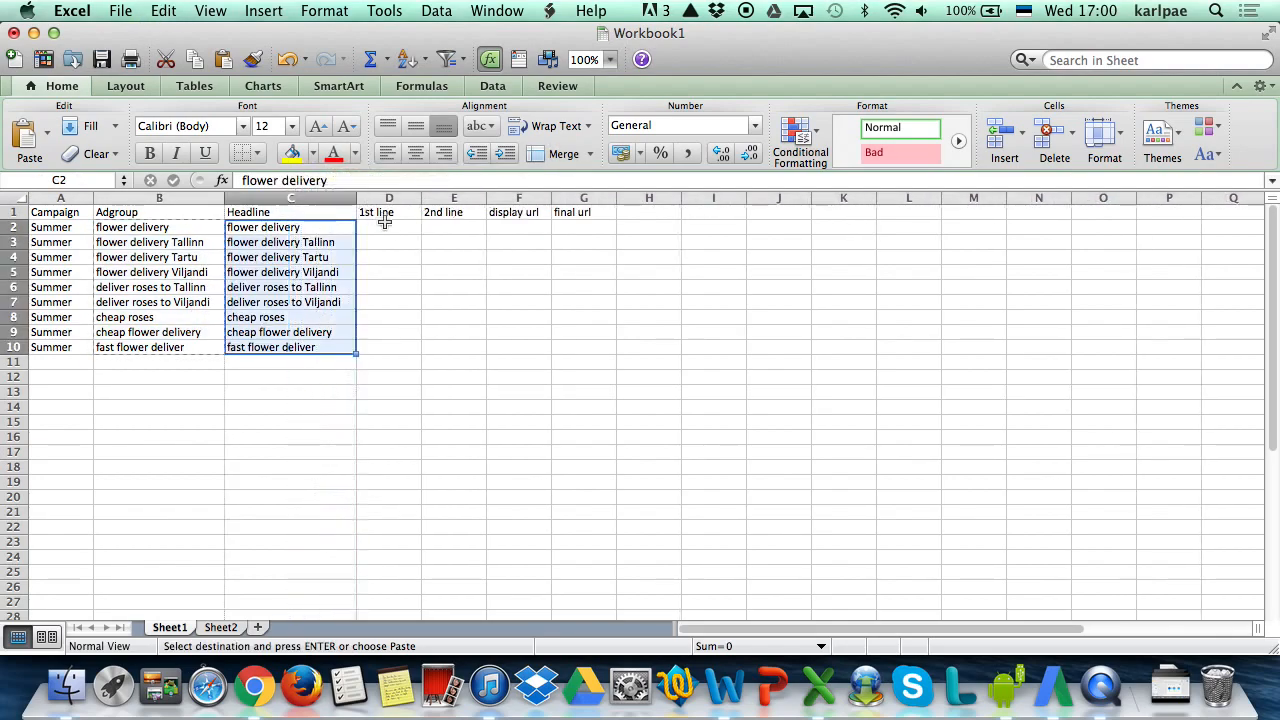
# - Enter "24h delivery." in D2 as the first ad line
pyautogui.click(385, 227)
pyautogui.write('Chea')
pyautogui.press('BackSpace')
pyautogui.press('BackSpace')
pyautogui.press('BackSpace')
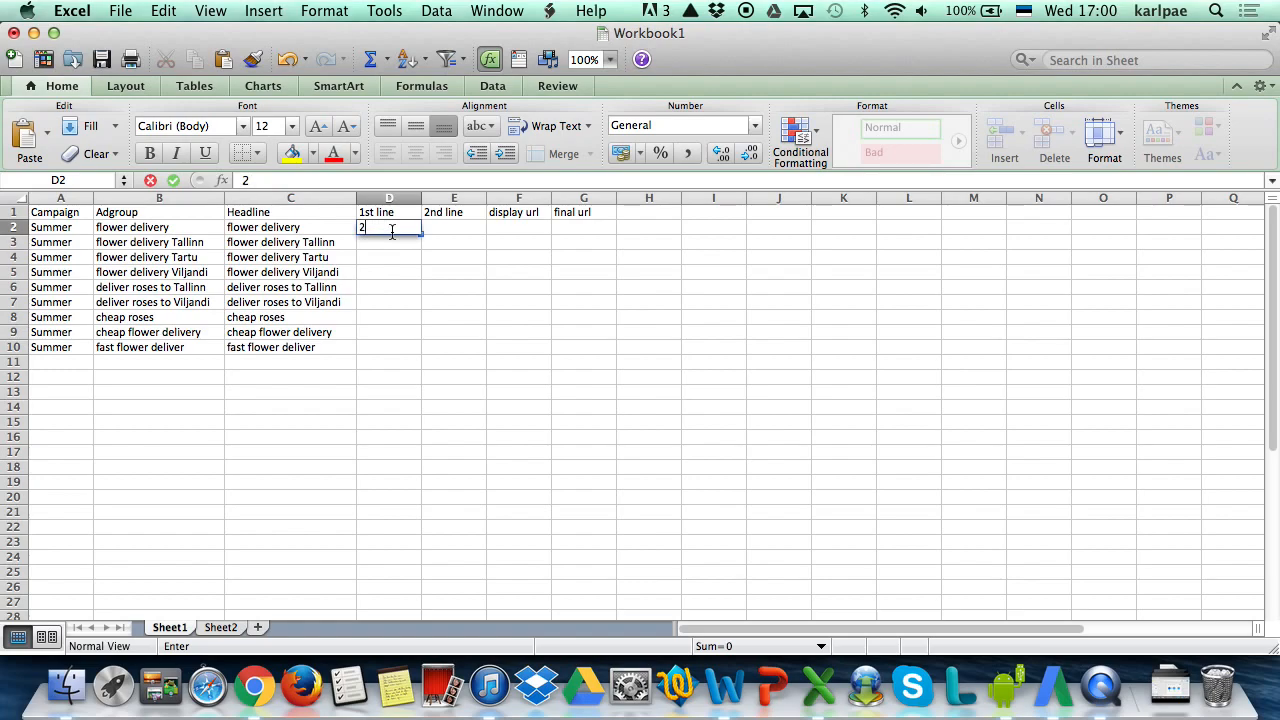
pyautogui.write('24h delivery.')
pyautogui.press('Return')
# - Enter "Great prices. Call now!" in E2 as the second ad line
pyautogui.press('Up')
pyautogui.press('Right')
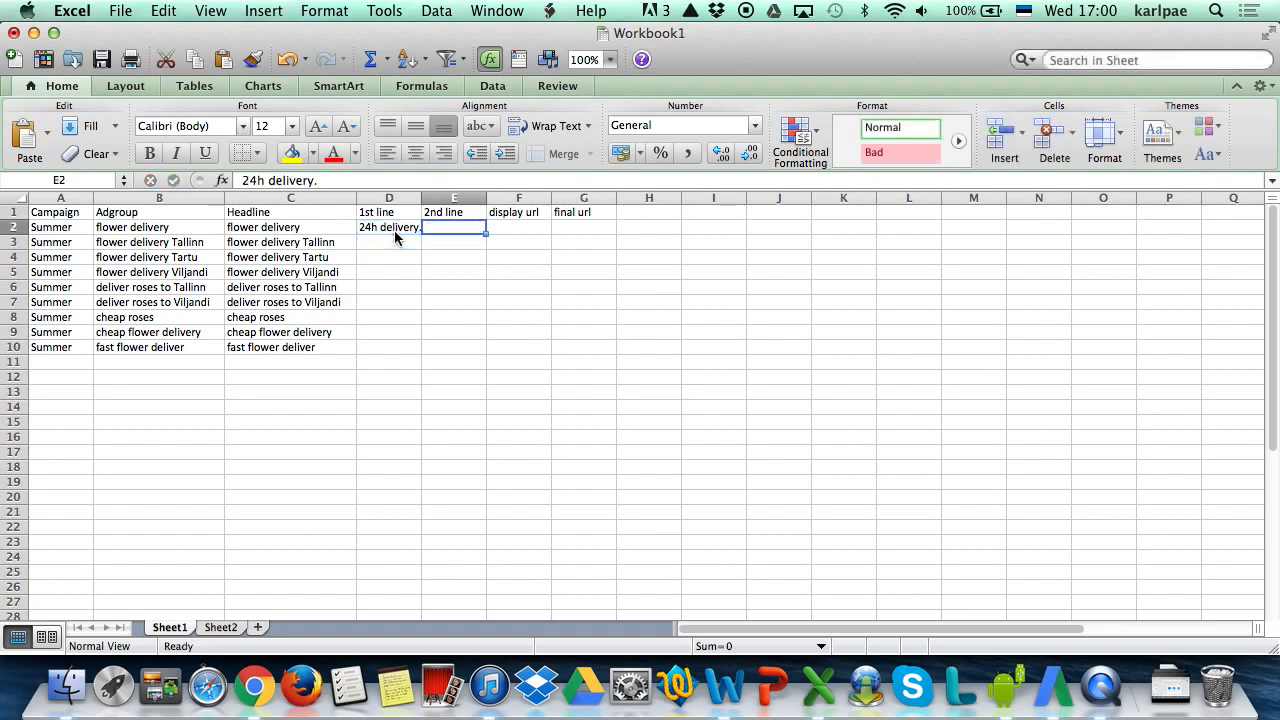
pyautogui.write('Great pri')
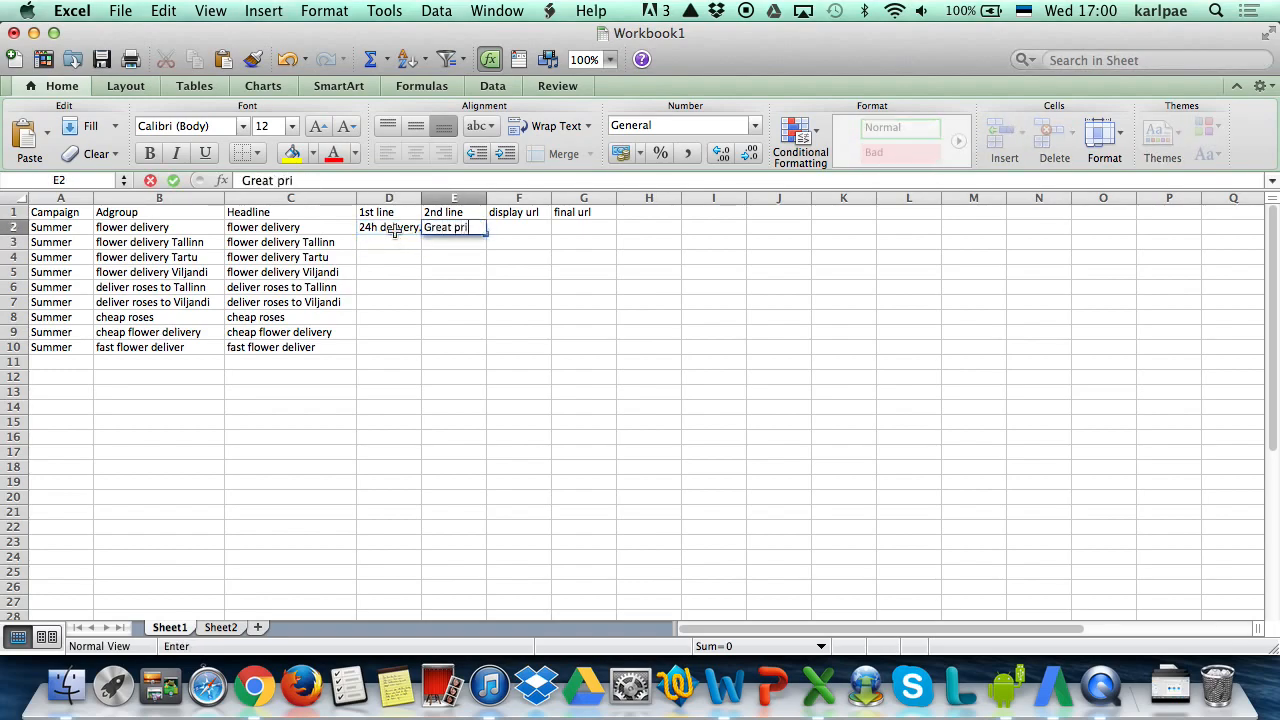
pyautogui.write('ces. Call now!')
pyautogui.press('Return')
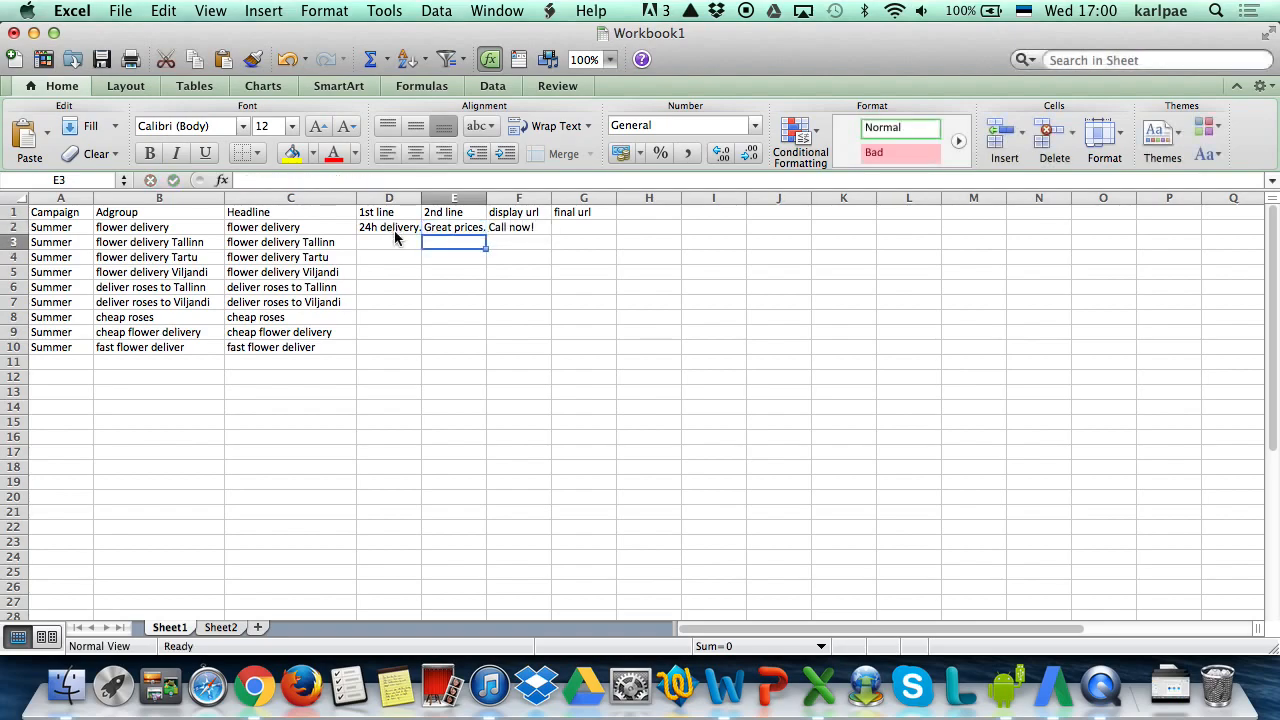
# - Fill both ad text lines down to row 10 and widen columns D and E
pyautogui.moveTo(395, 230); pyautogui.dragTo(491, 356)
pyautogui.moveTo(488, 194); pyautogui.dragTo(557, 194)
pyautogui.moveTo(422, 200); pyautogui.dragTo(499, 200)
# - Count the characters of the second ad line with =LEN(E2) in H2
pyautogui.click(778, 228)
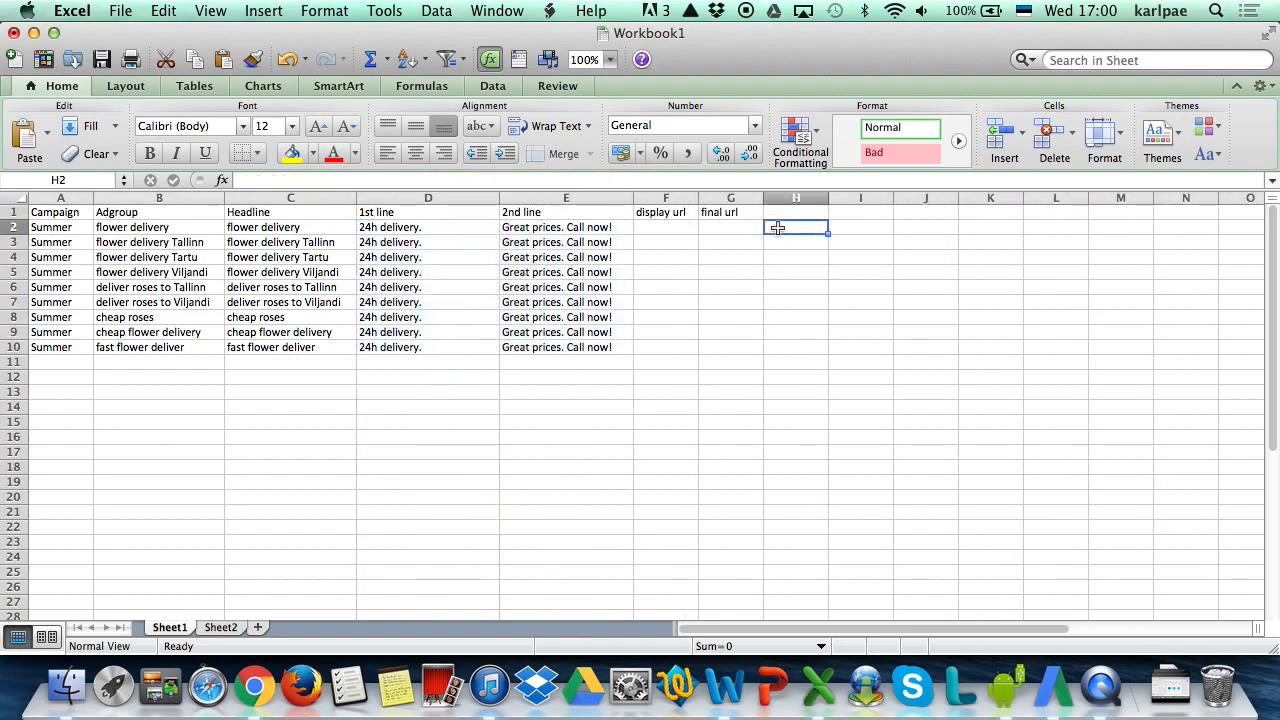
pyautogui.write('=len(')
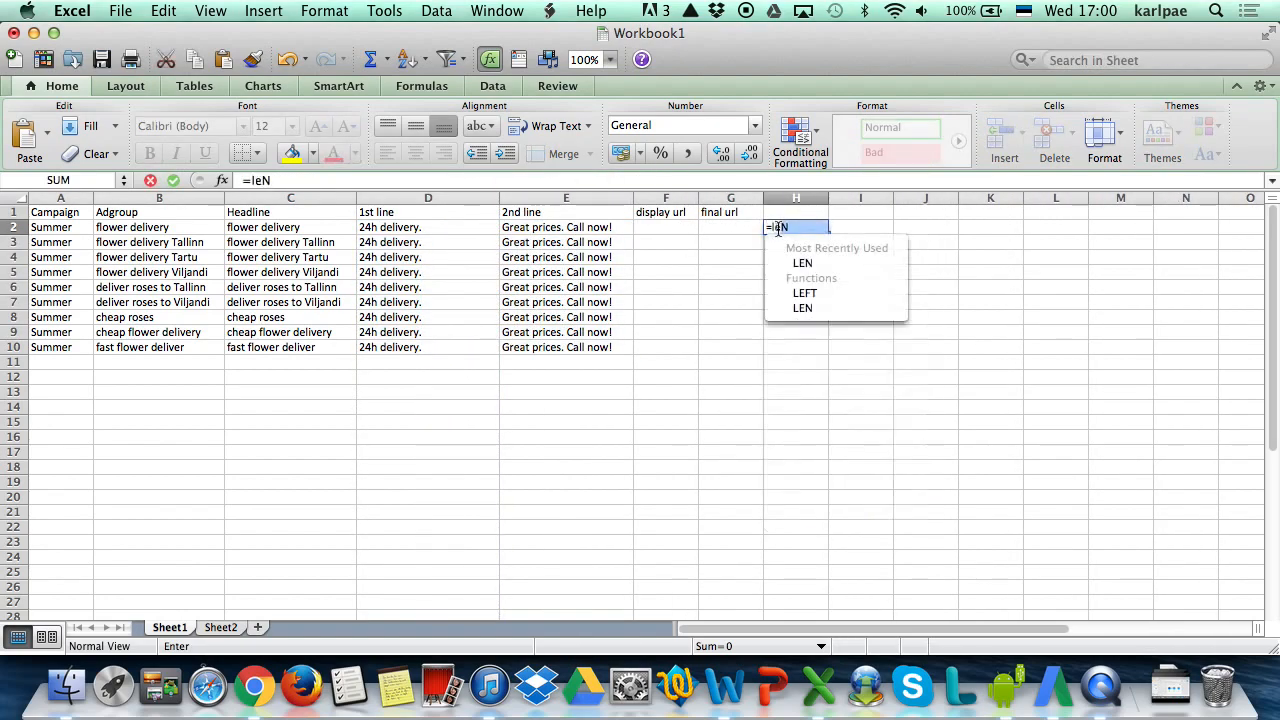
pyautogui.click(506, 228)
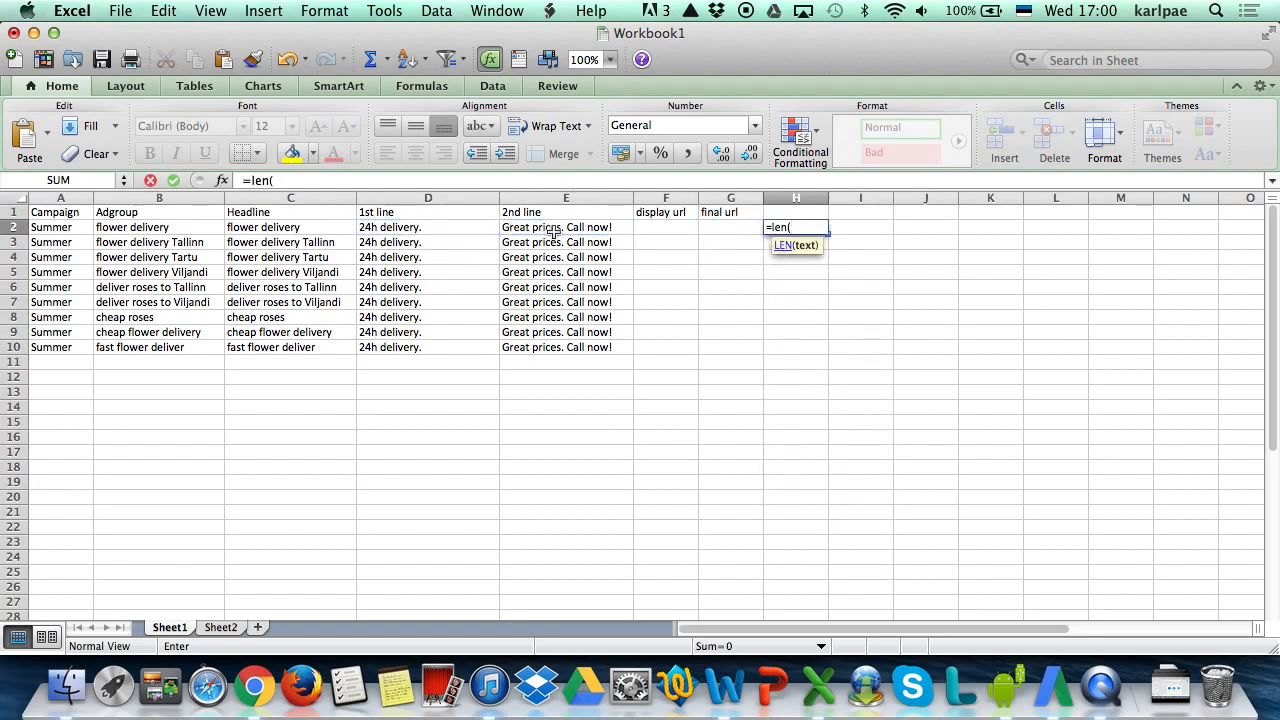
pyautogui.write(')')
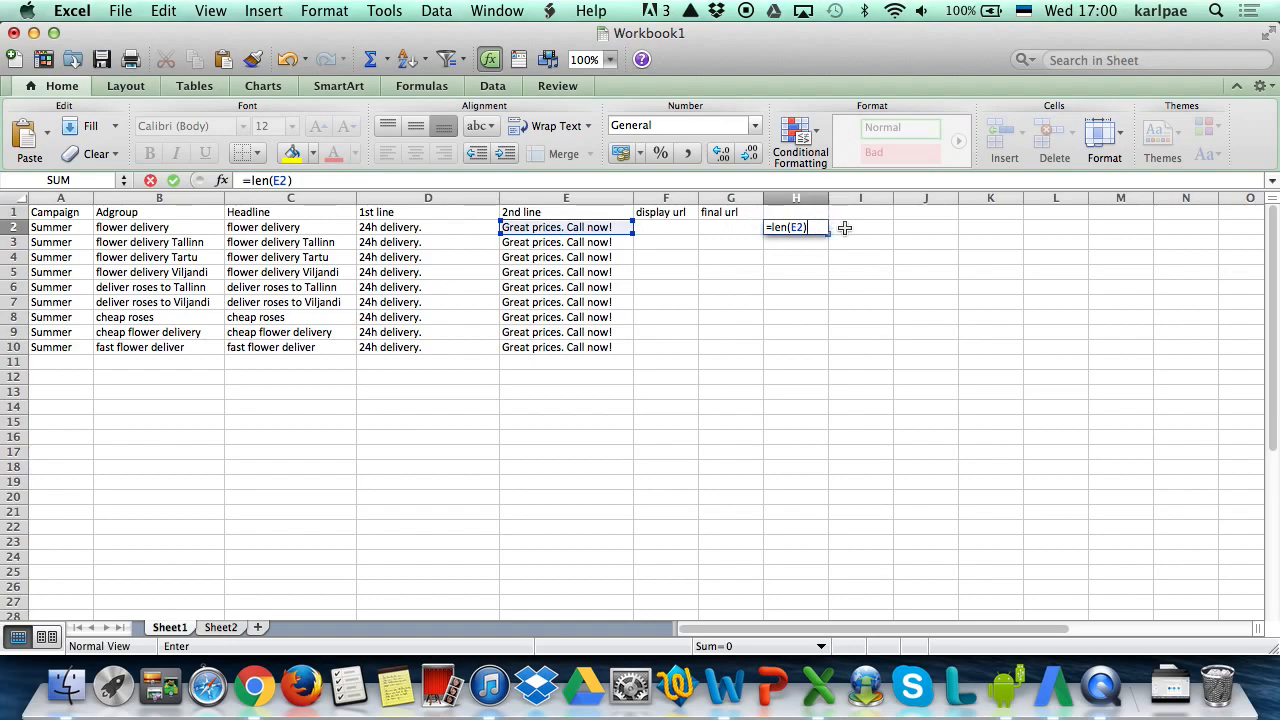
pyautogui.press('Return')
pyautogui.press('Up')
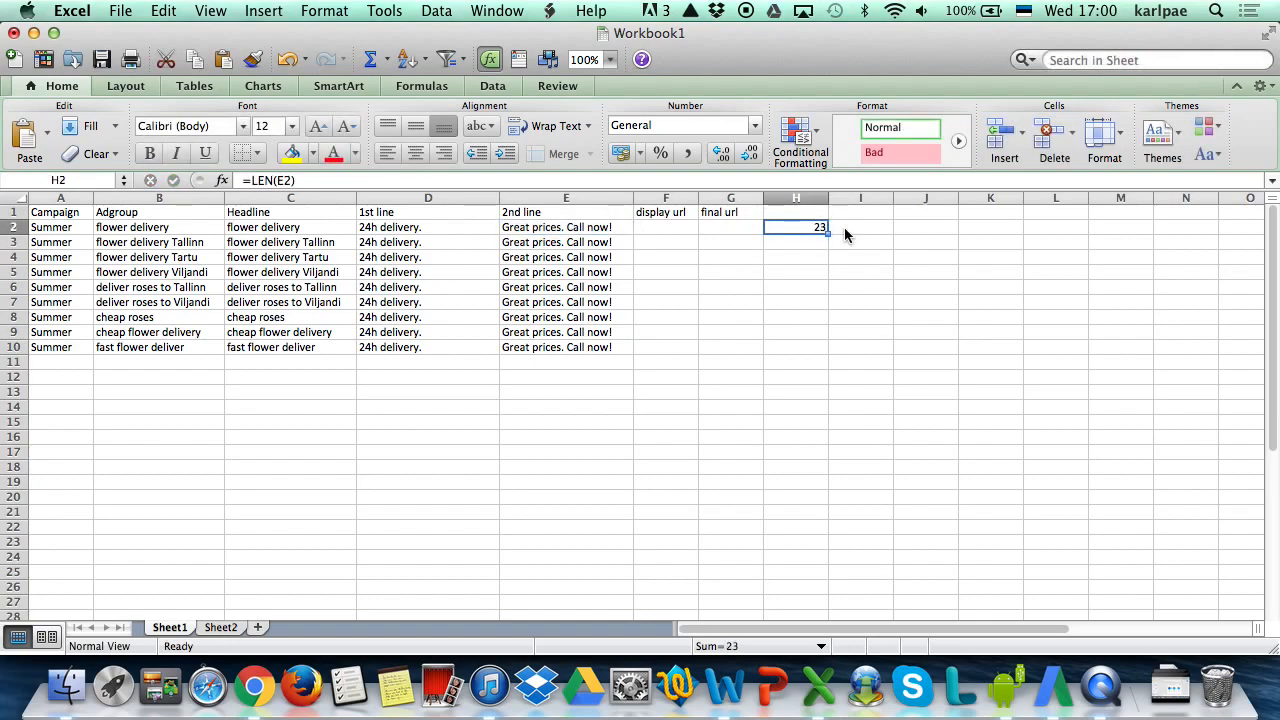
pyautogui.press('Left')
pyautogui.press('Left')
pyautogui.press('Left')
pyautogui.press('Right')
pyautogui.press('Right')
pyautogui.press('Right')
pyautogui.press('Left')
pyautogui.press('Left')
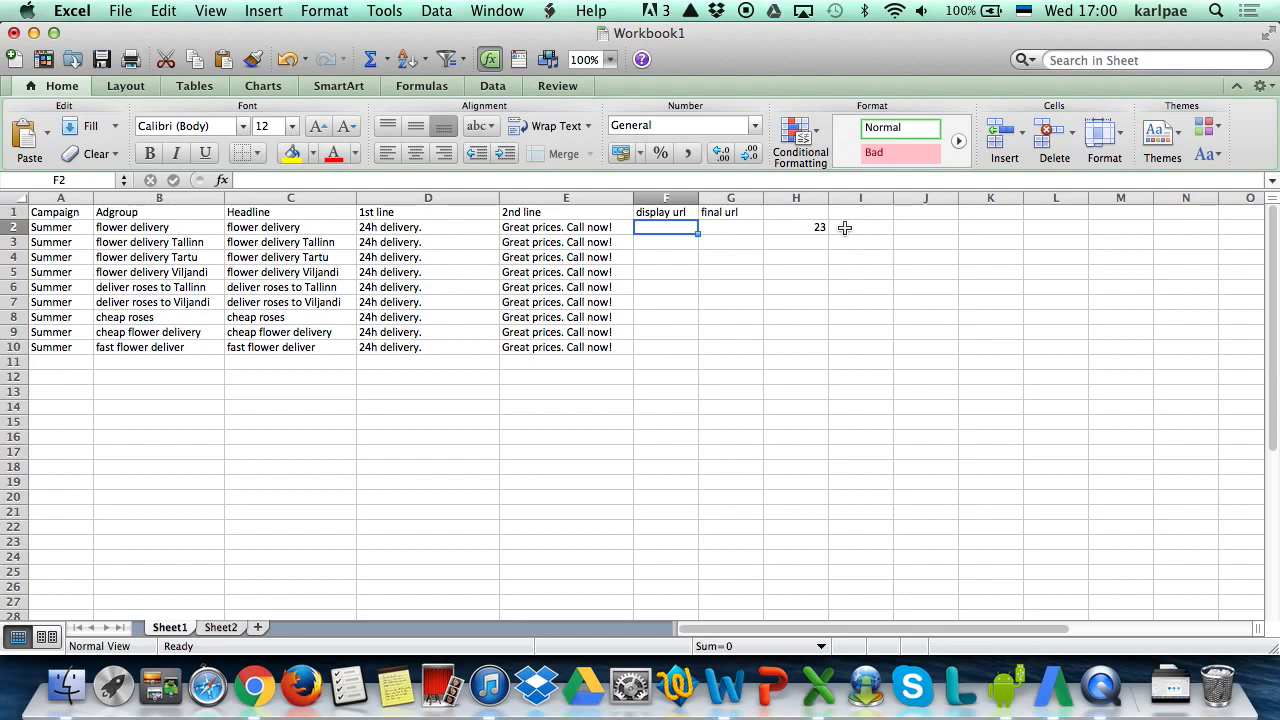
pyautogui.write('fl')
pyautogui.press('BackSpace')
pyautogui.press('BackSpace')
pyautogui.press('BackSpace')
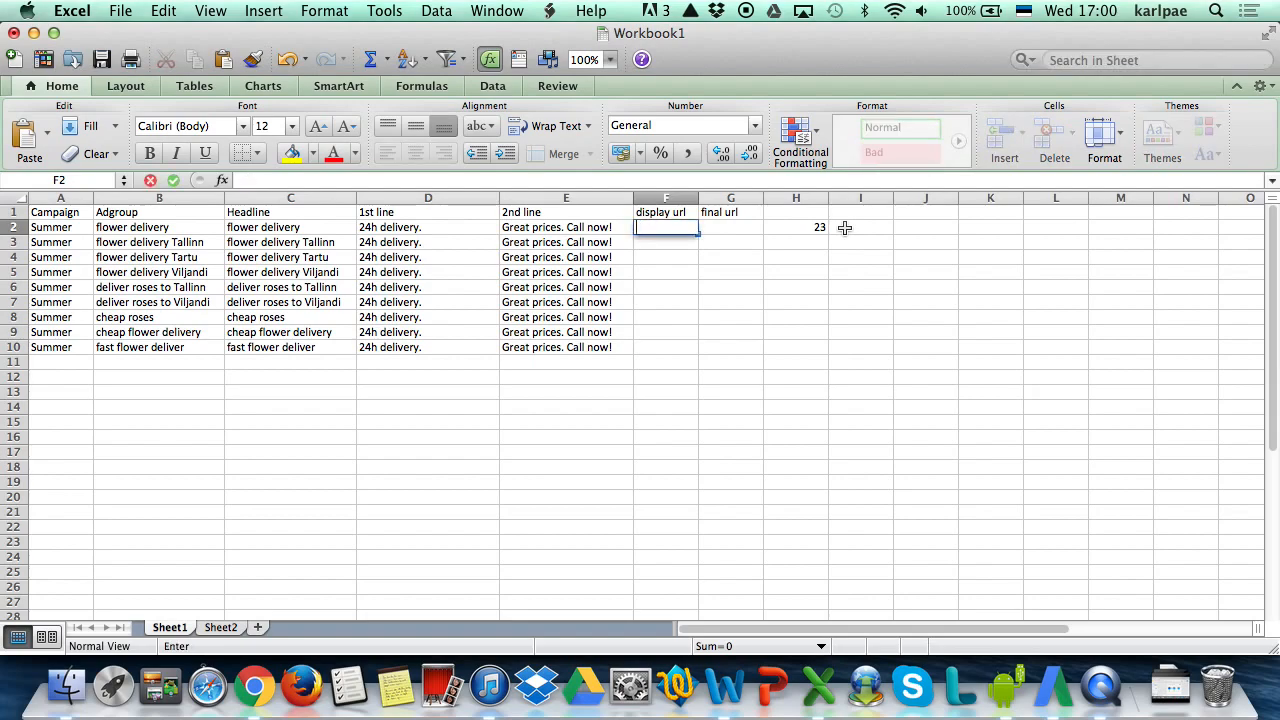
# - Enter flowers.com as the final url in G2
pyautogui.press('Tab')
pyautogui.write('flowers.com')
pyautogui.press('Return')
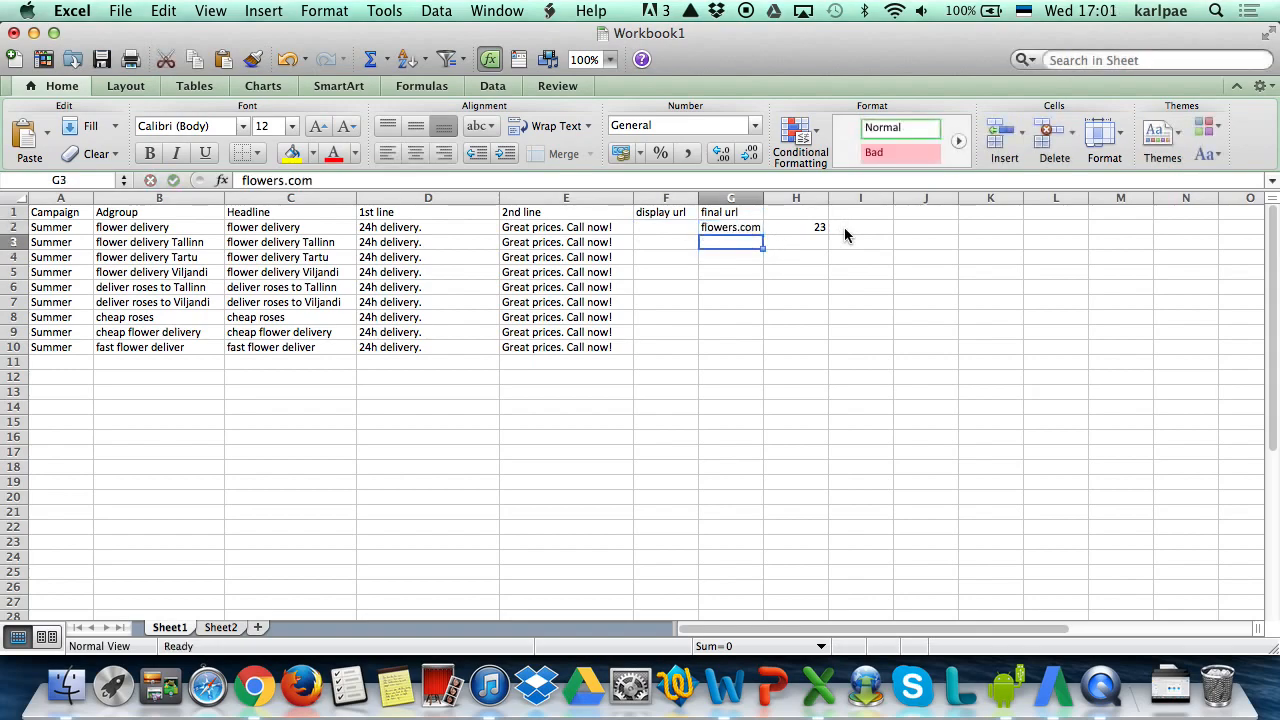
# - Build the display url in F2 with the formula =CONCATENATE("flowers.com/",B2)
pyautogui.press('Up')
pyautogui.press('Left')
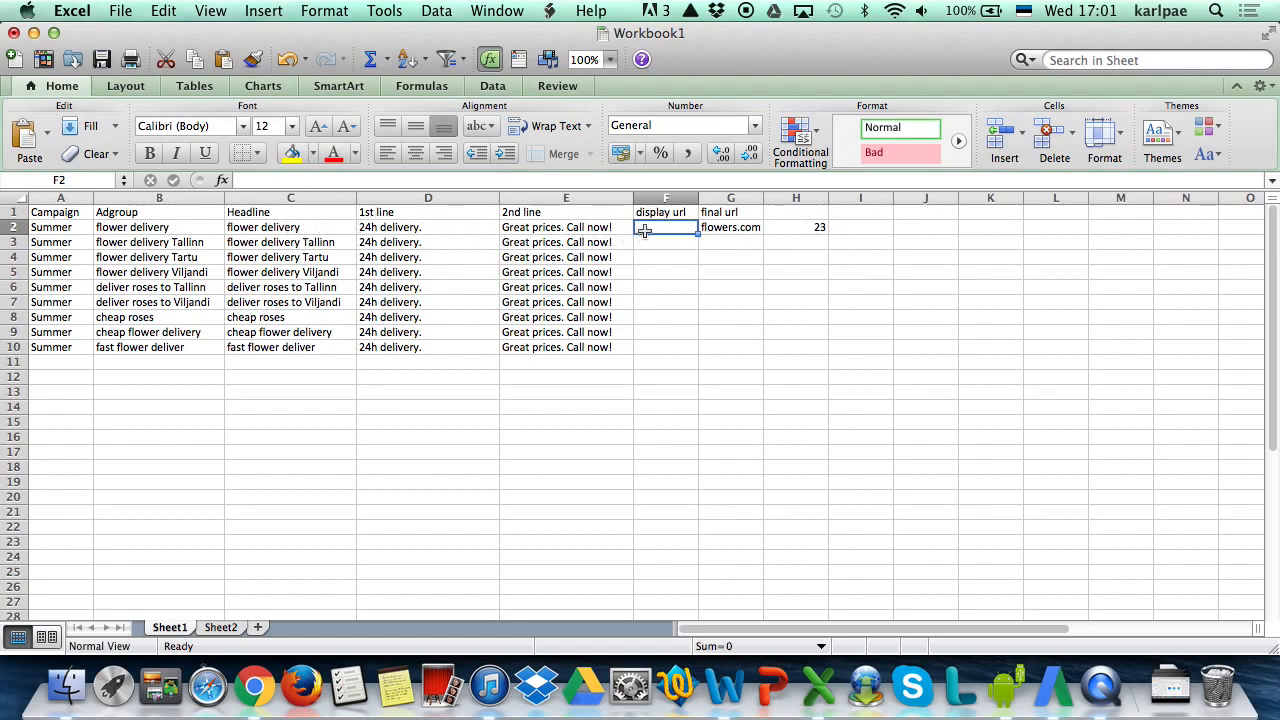
pyautogui.write('=con')
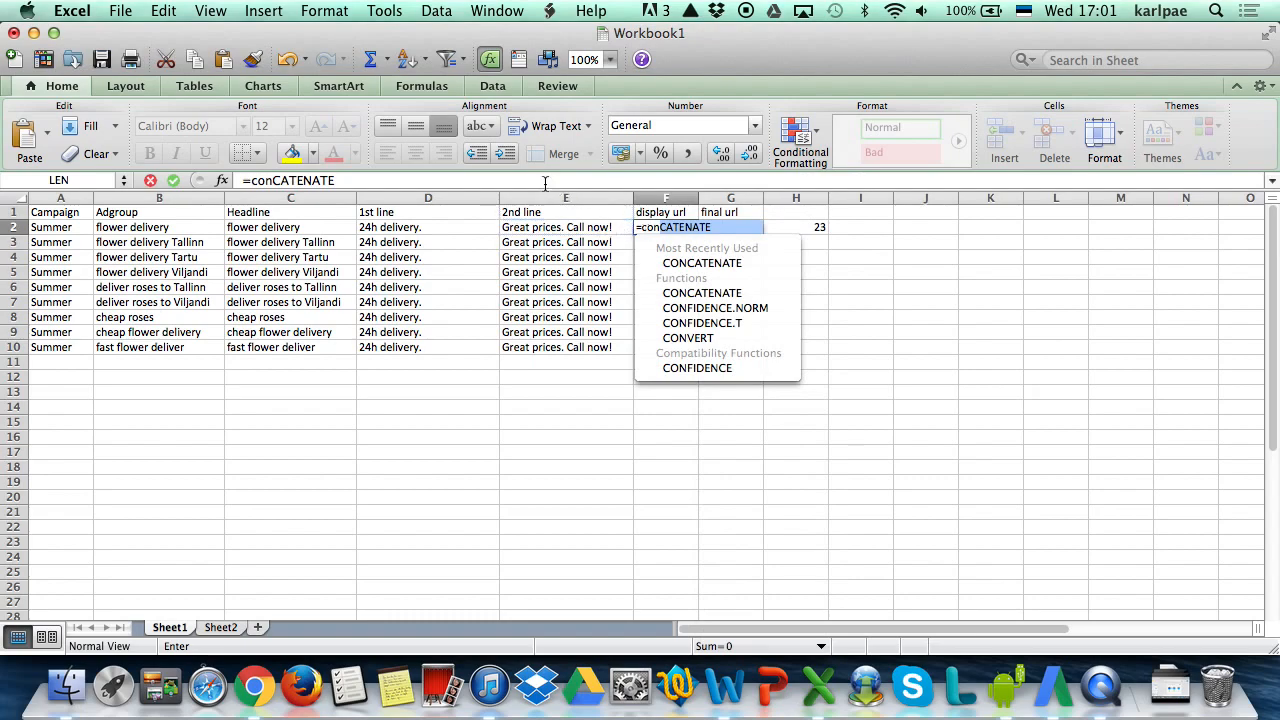
pyautogui.press('Tab')
pyautogui.write('"flowers.com')
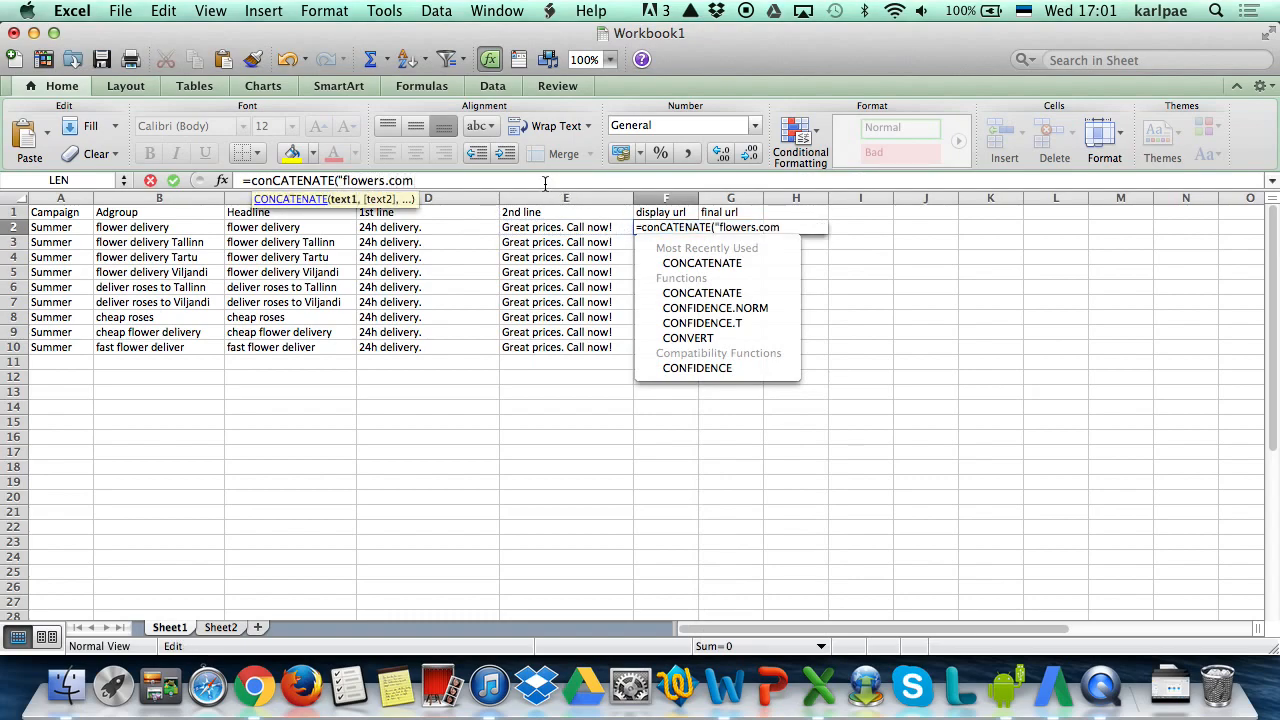
pyautogui.write('/",')
pyautogui.moveTo(430, 229); pyautogui.dragTo(175, 230)
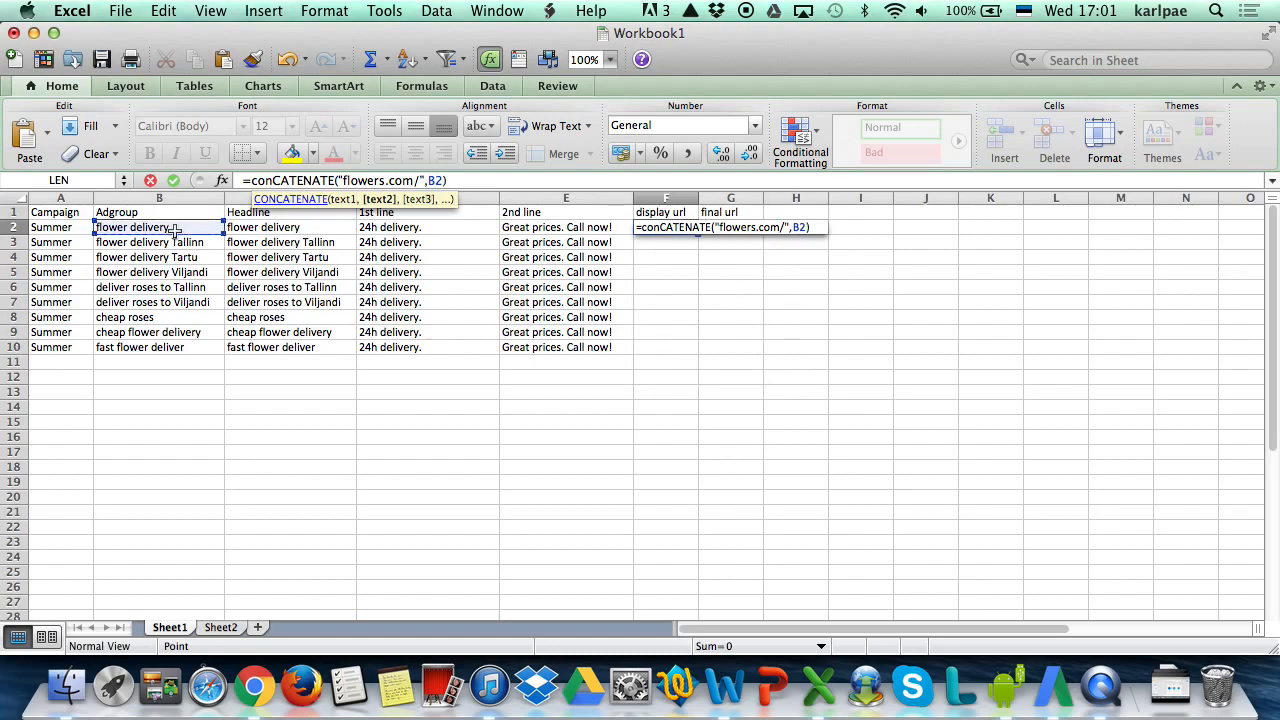
pyautogui.press('Return')
pyautogui.press('Up')
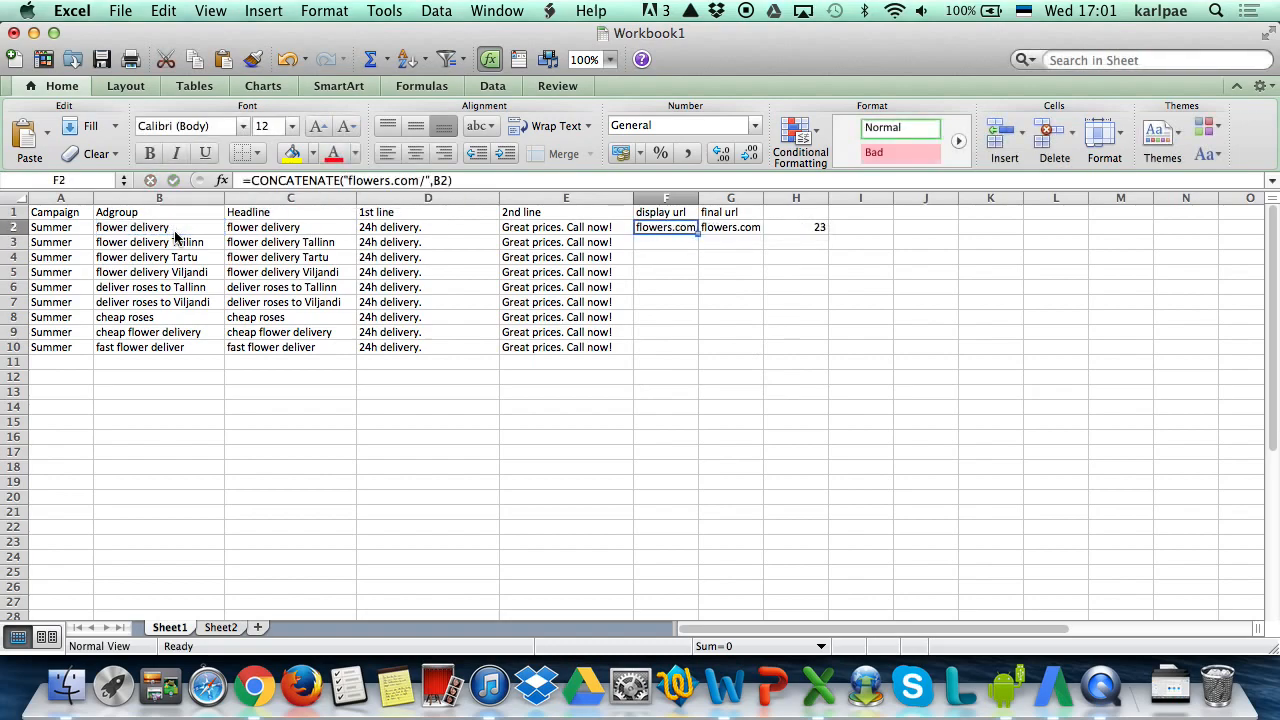
# - Widen the display url column and fill the display url formula and the final url down to row 10
pyautogui.doubleClick(698, 199)
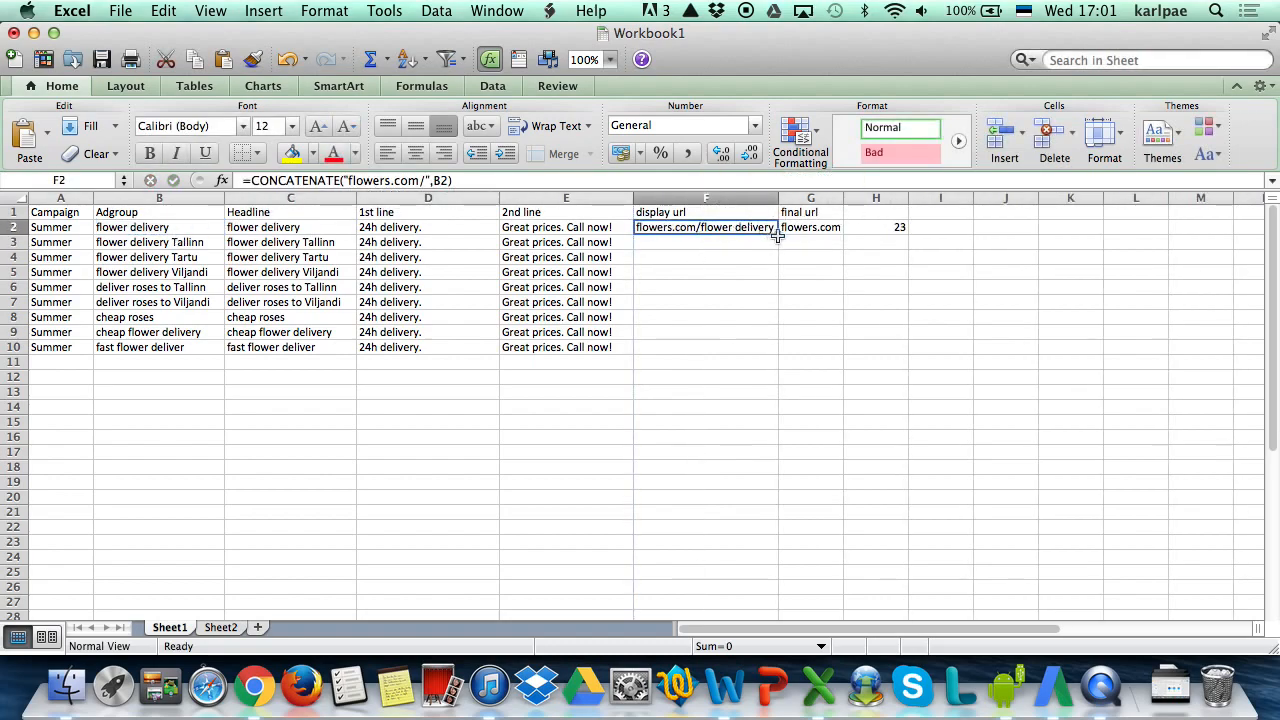
pyautogui.doubleClick(777, 234)
pyautogui.moveTo(778, 199); pyautogui.dragTo(833, 199)
pyautogui.click(884, 229)
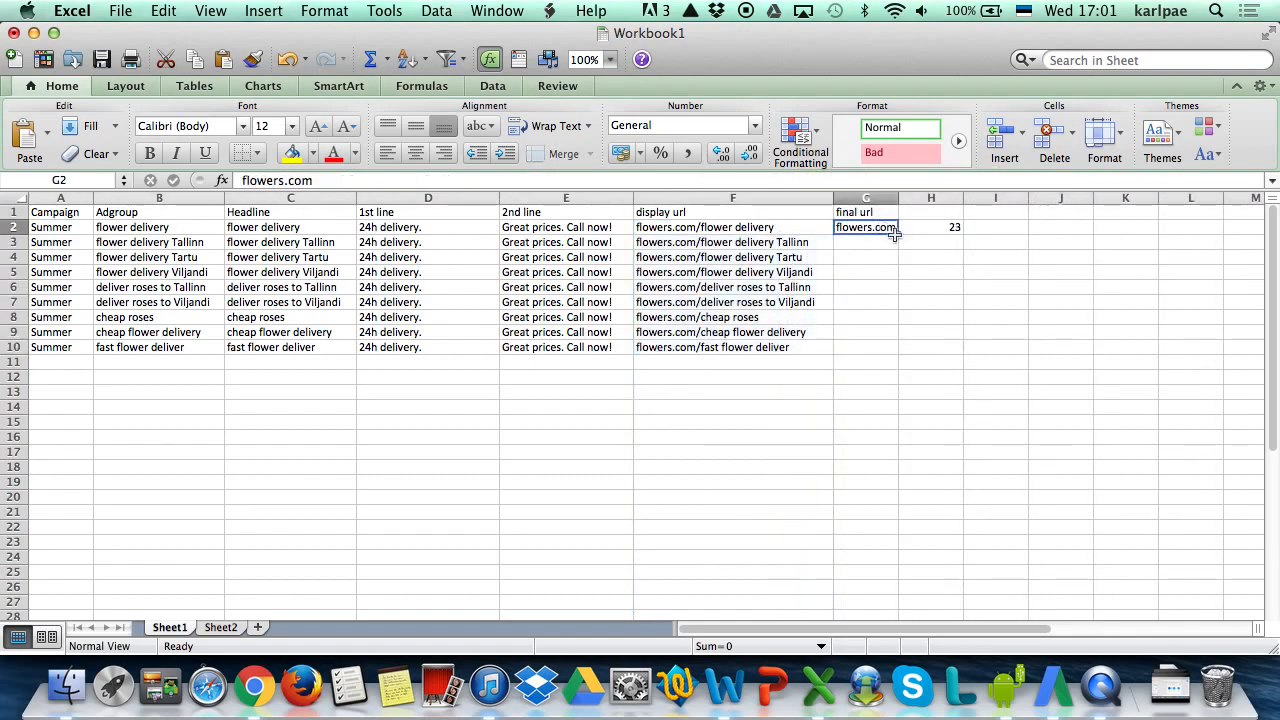
pyautogui.doubleClick(897, 235)
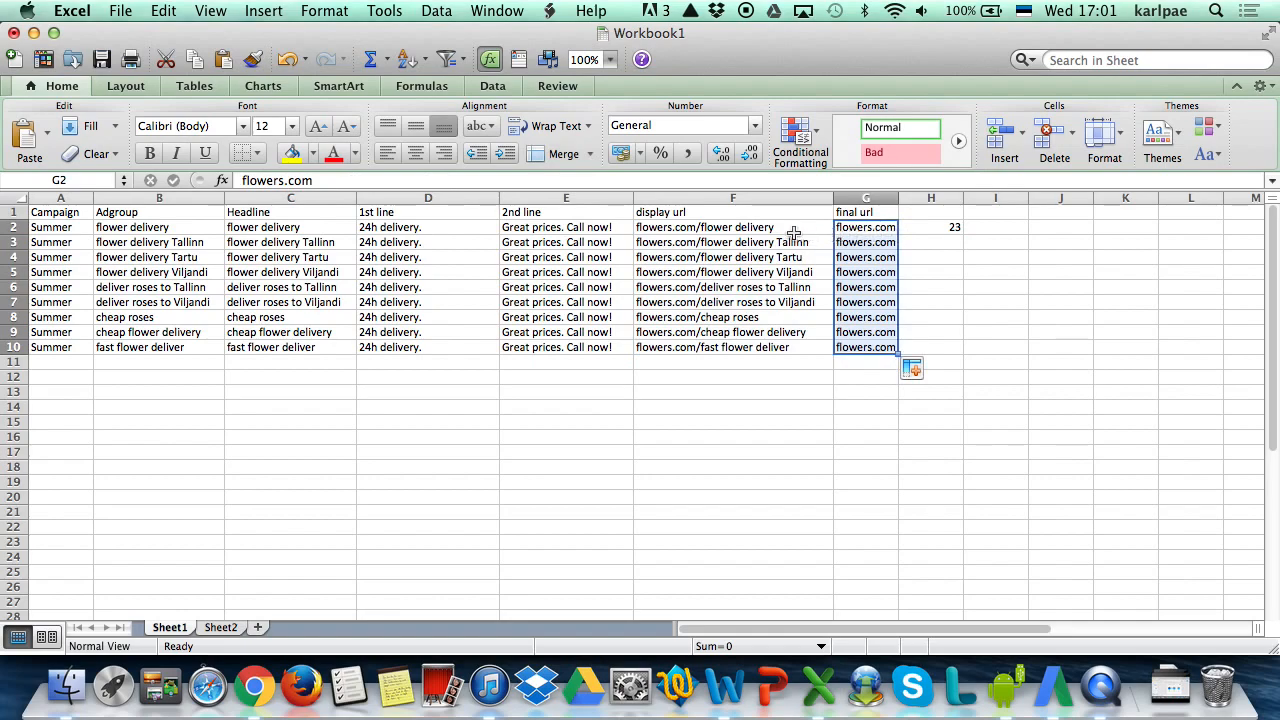
# - Convert the display url formulas in F2:F10 to plain text by pasting them over themselves as values
pyautogui.moveTo(745, 226); pyautogui.dragTo(749, 346)
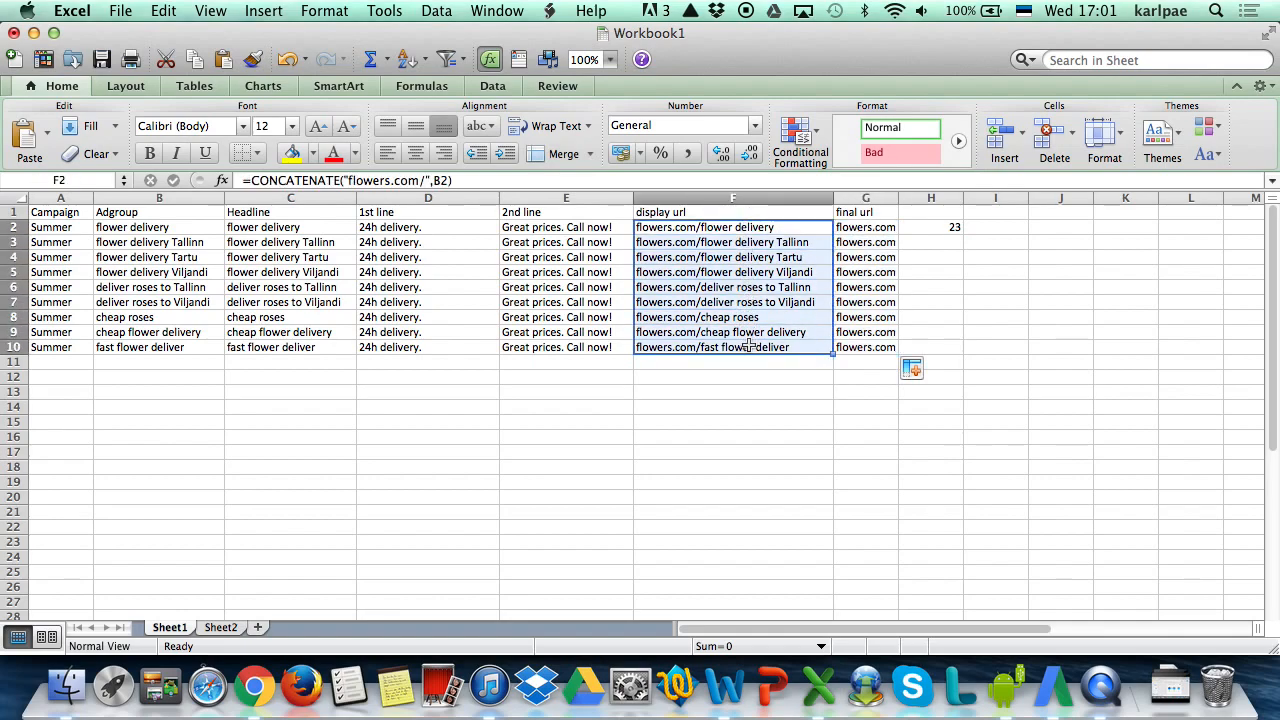
pyautogui.press('super+c')
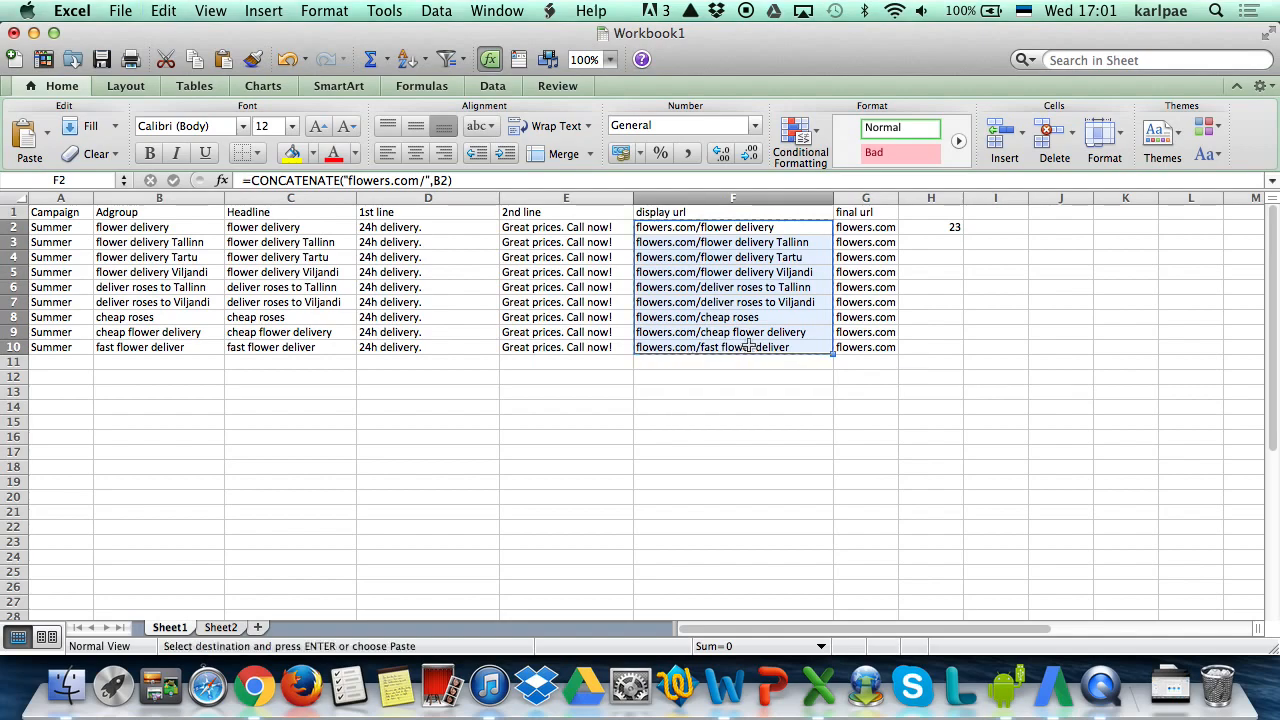
pyautogui.rightClick(667, 228)
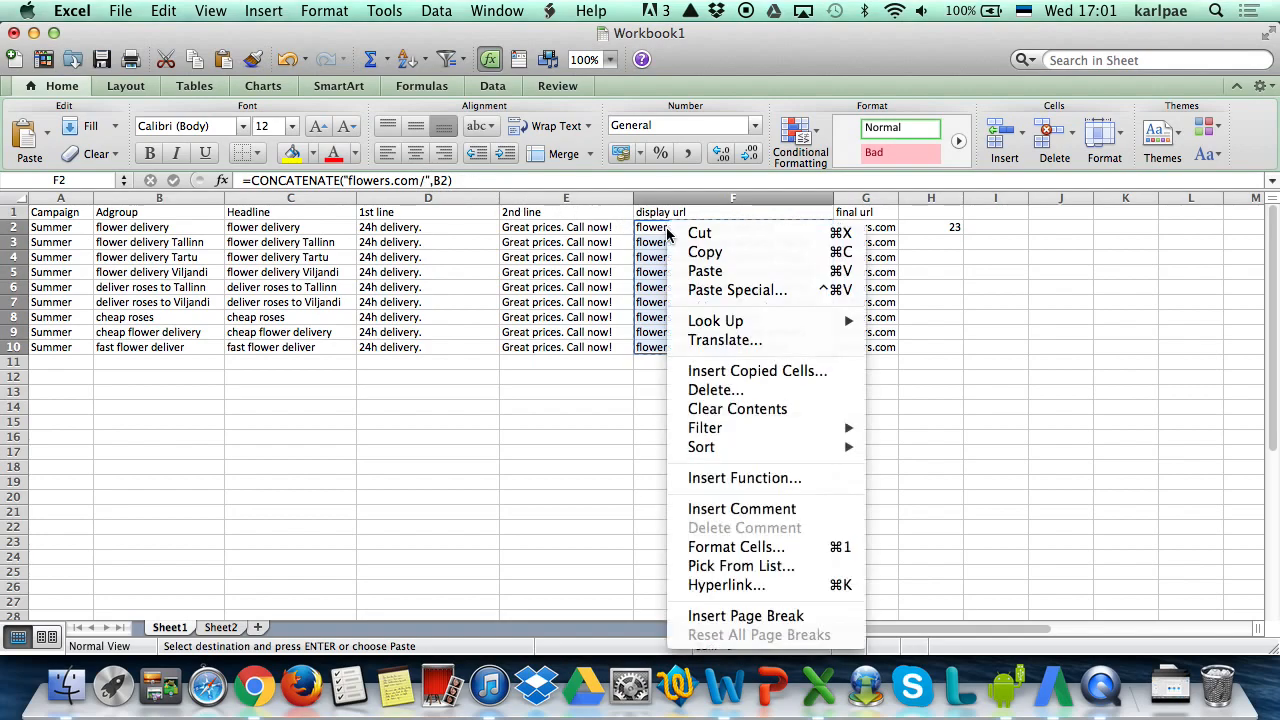
pyautogui.click(710, 290)
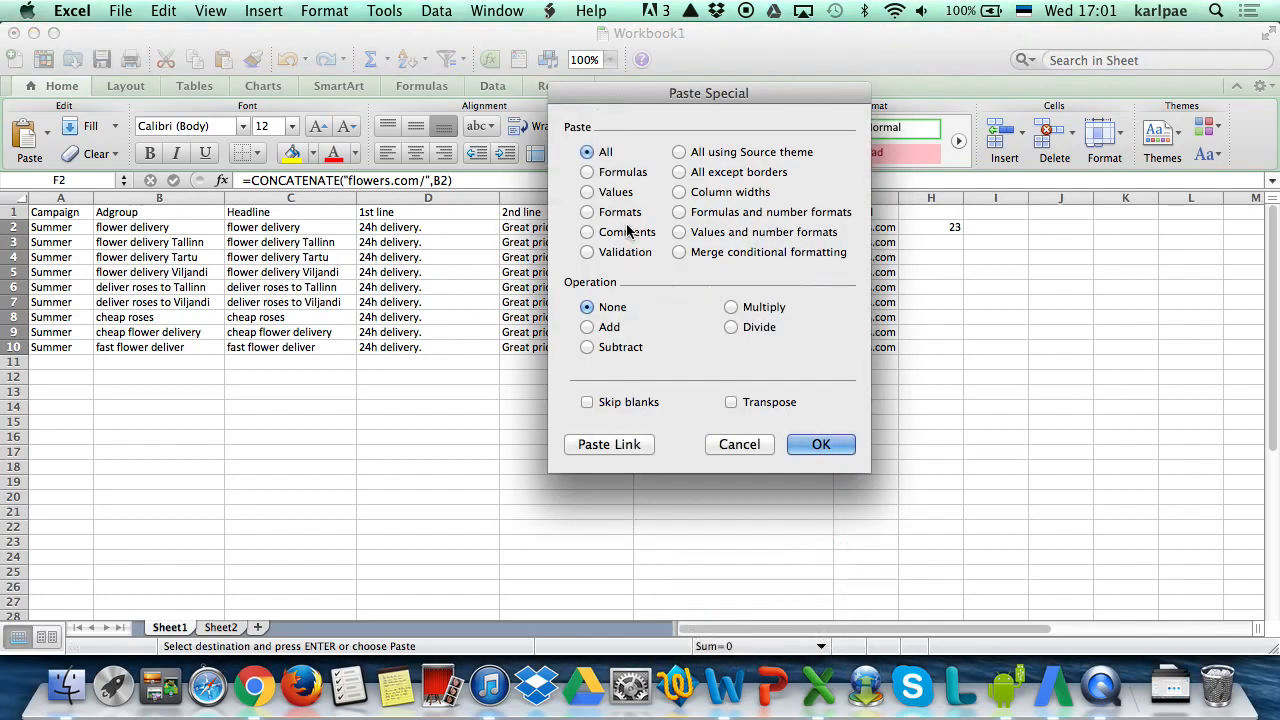
pyautogui.click(618, 193)
pyautogui.click(818, 444)
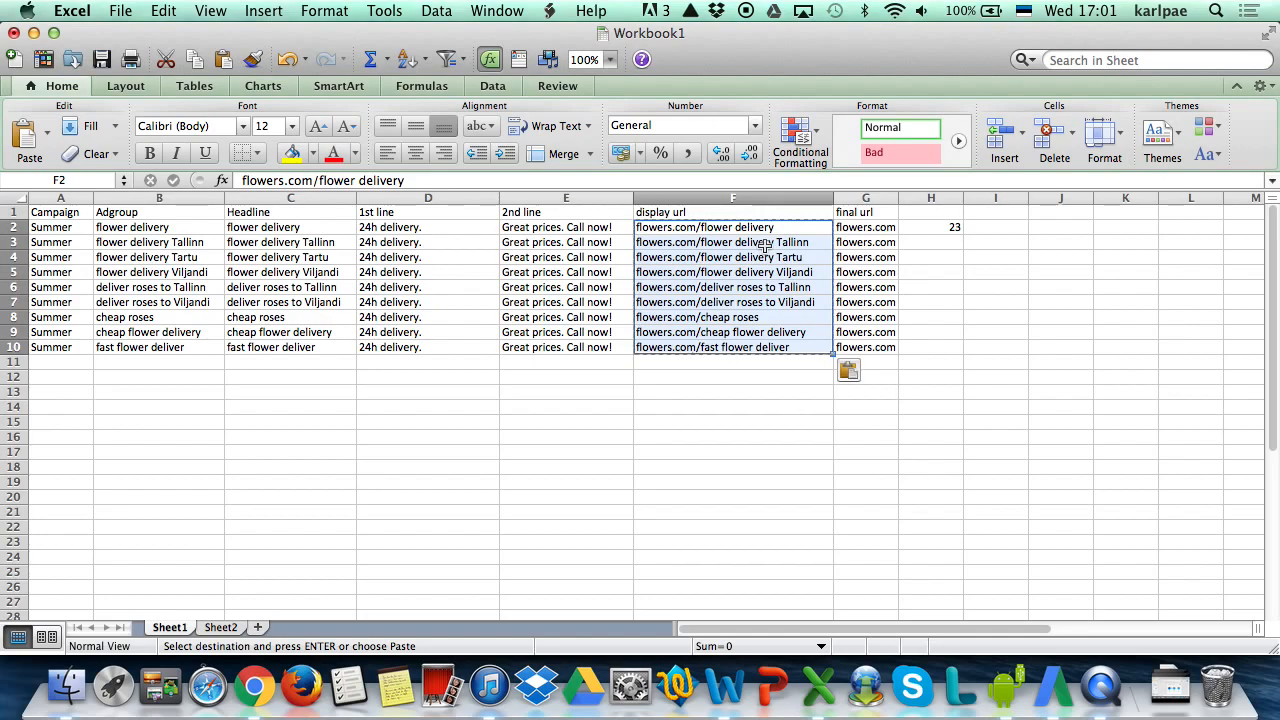
pyautogui.press('Escape')
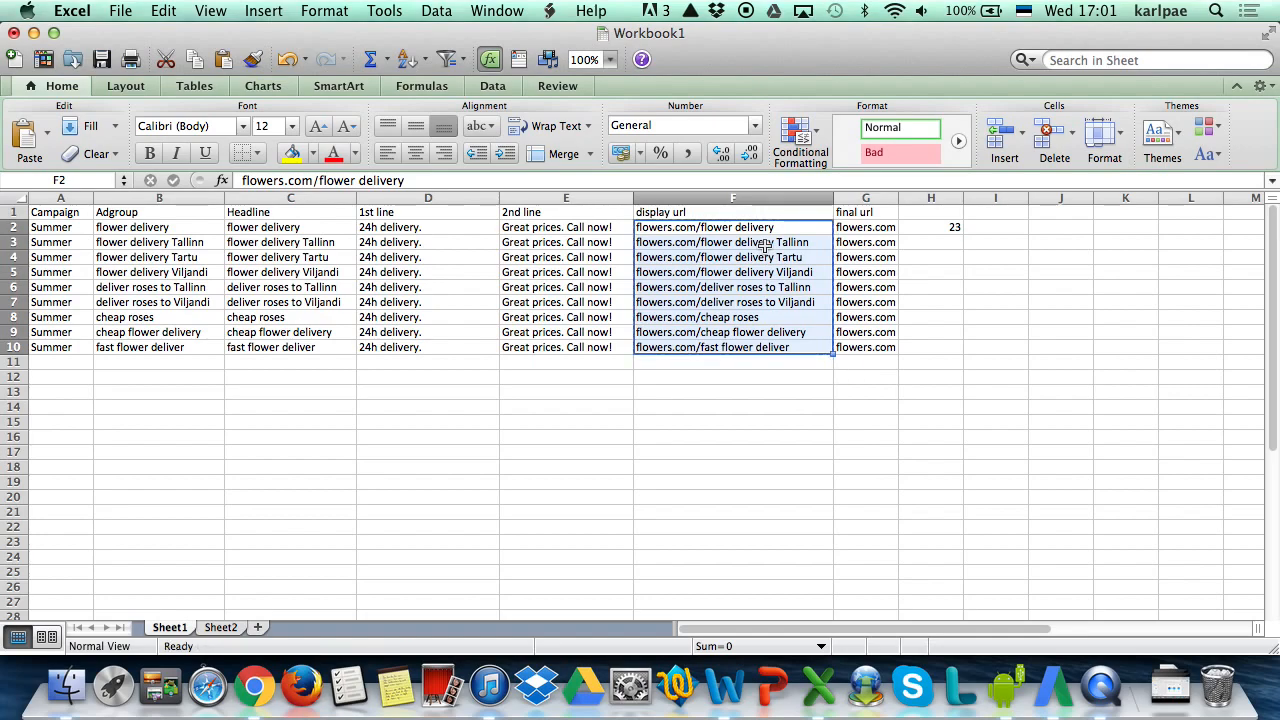
# - Replace every space with a hyphen in the display urls in F2:F10
pyautogui.click(164, 11)
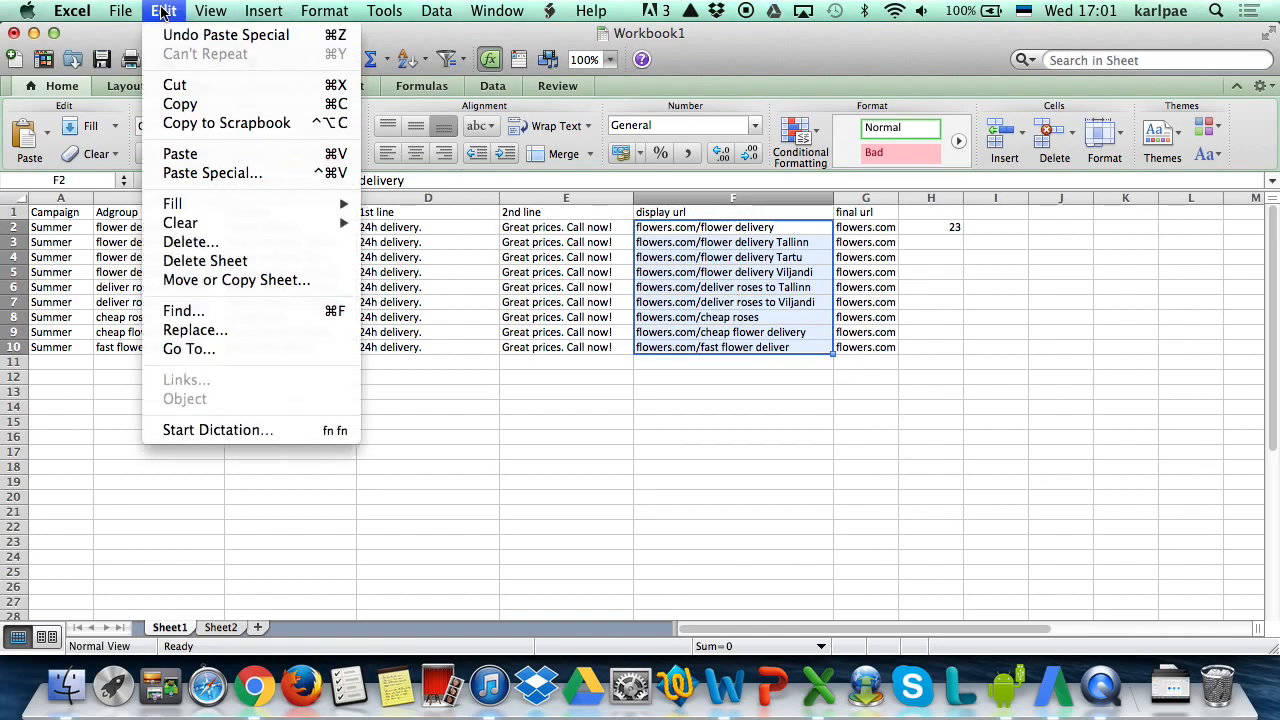
pyautogui.click(214, 331)
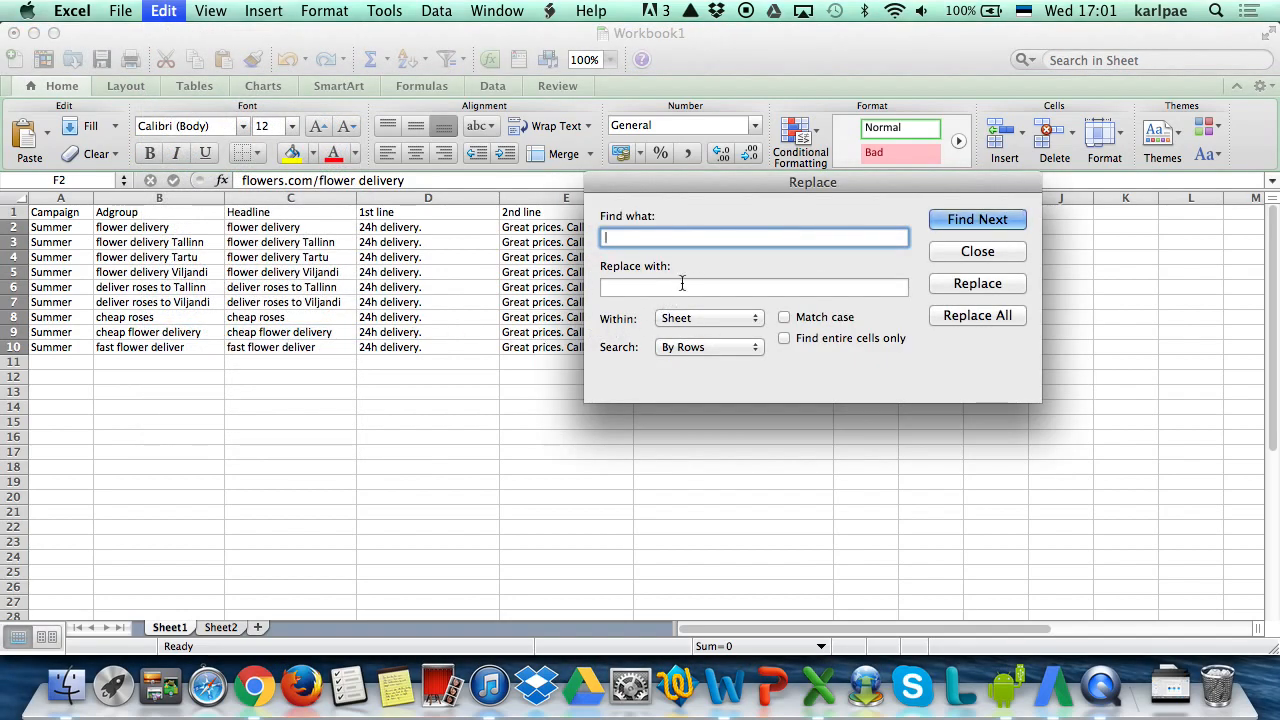
pyautogui.click(718, 290)
pyautogui.write('-')
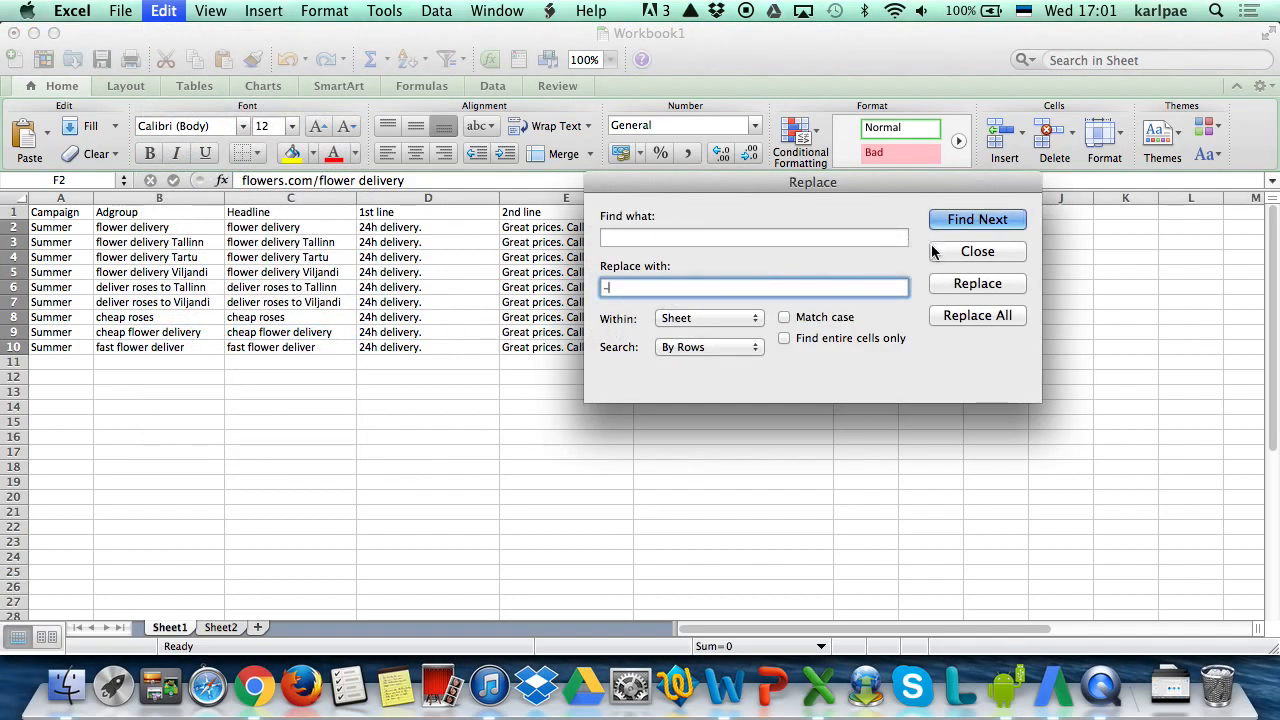
pyautogui.click(959, 316)
pyautogui.press('Return')
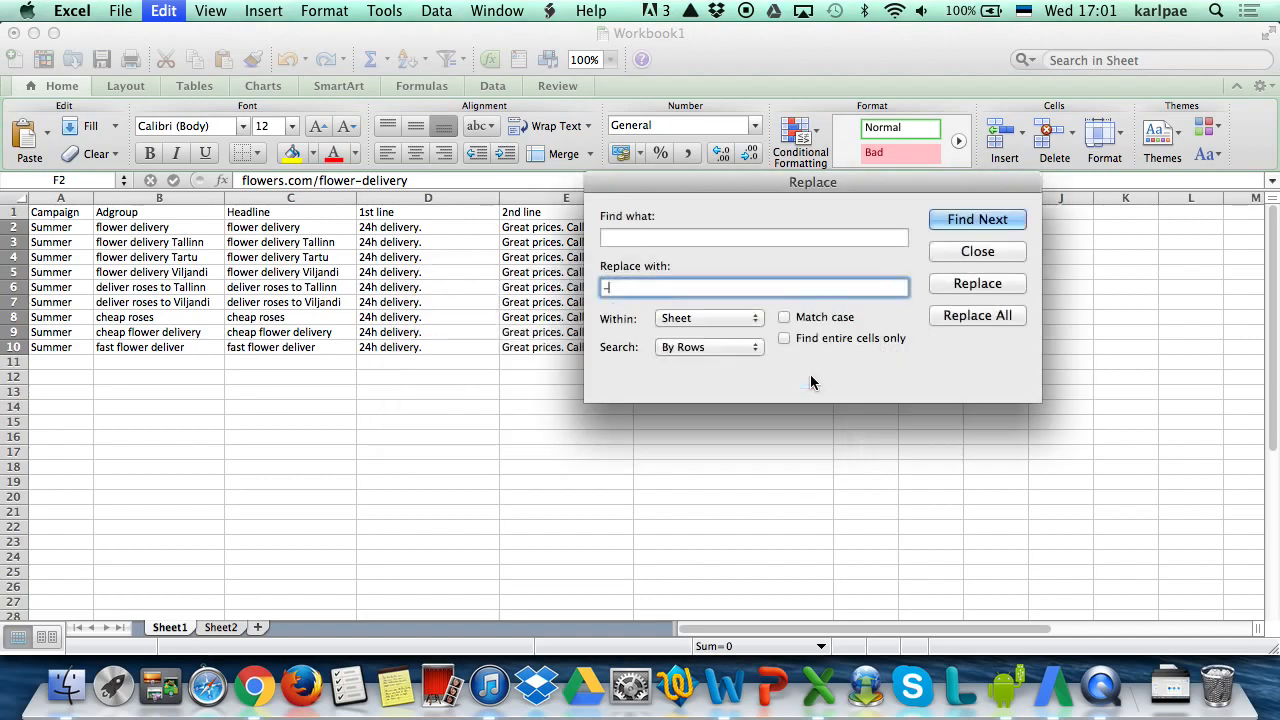
pyautogui.click(950, 250)
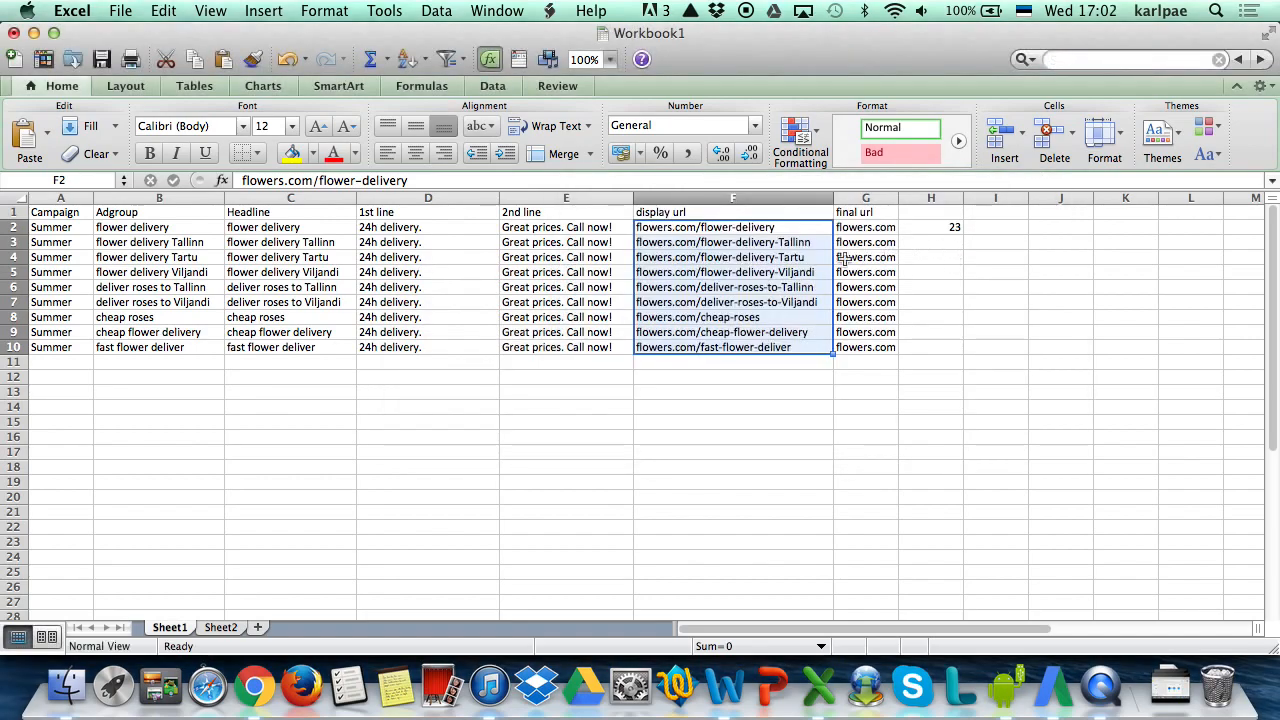
# - Count the characters of the display url in H2 with =LEN(F2) and fill the formula down to H10
pyautogui.click(931, 231)
pyautogui.write('=e')
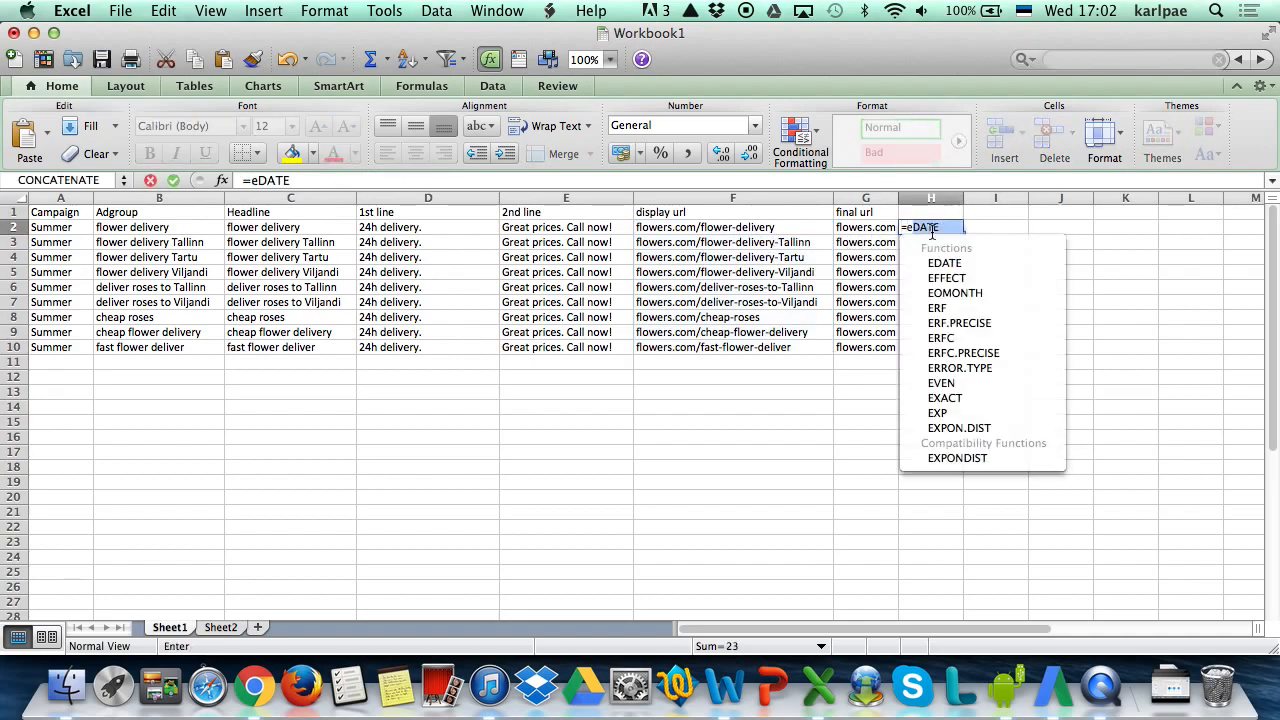
pyautogui.press('BackSpace')
pyautogui.write('len(')
pyautogui.click(810, 230)
pyautogui.press('Return')
pyautogui.press('Up')
pyautogui.moveTo(963, 234); pyautogui.dragTo(962, 352)
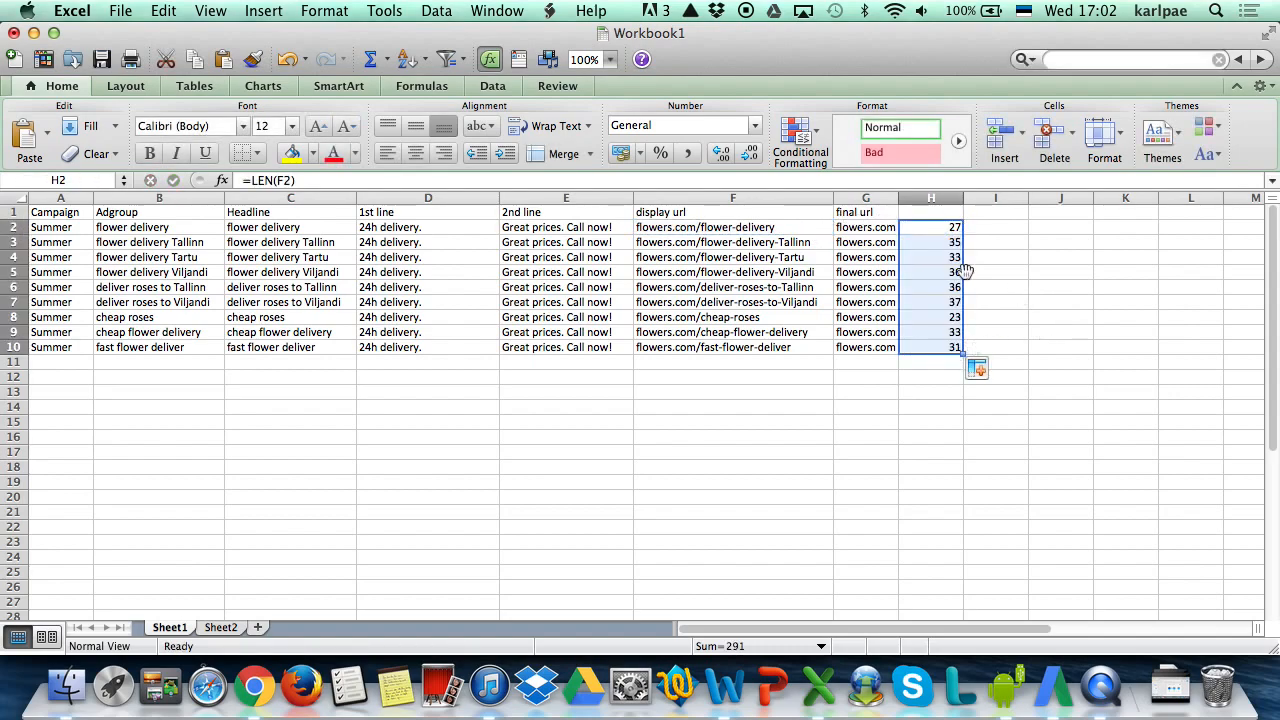
# - Replace the display urls in F5, F6 and F7 with a copy of flowers.com/flower-delivery from F2
pyautogui.click(793, 272)
pyautogui.press('Up')
pyautogui.press('Up')
pyautogui.press('Up')
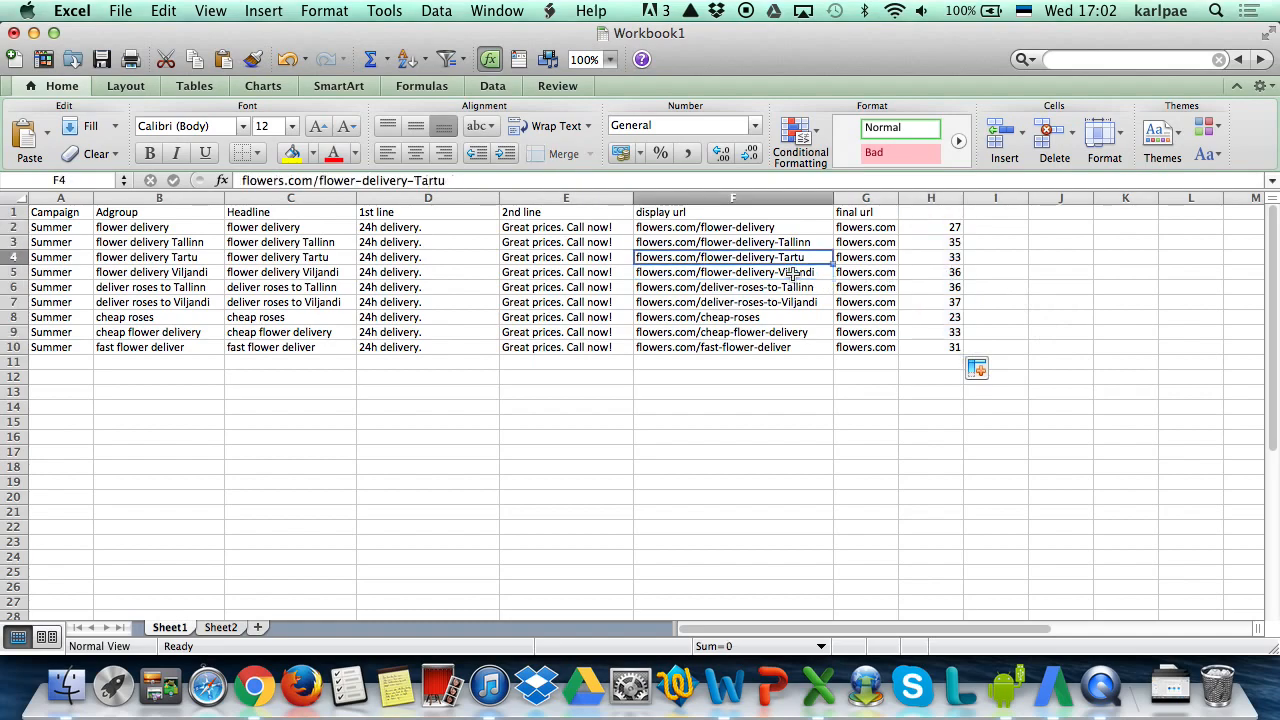
pyautogui.press('super+c')
pyautogui.press('Down')
pyautogui.press('Down')
pyautogui.press('Down')
pyautogui.press('super+v')
pyautogui.press('Down')
pyautogui.press('super+v')
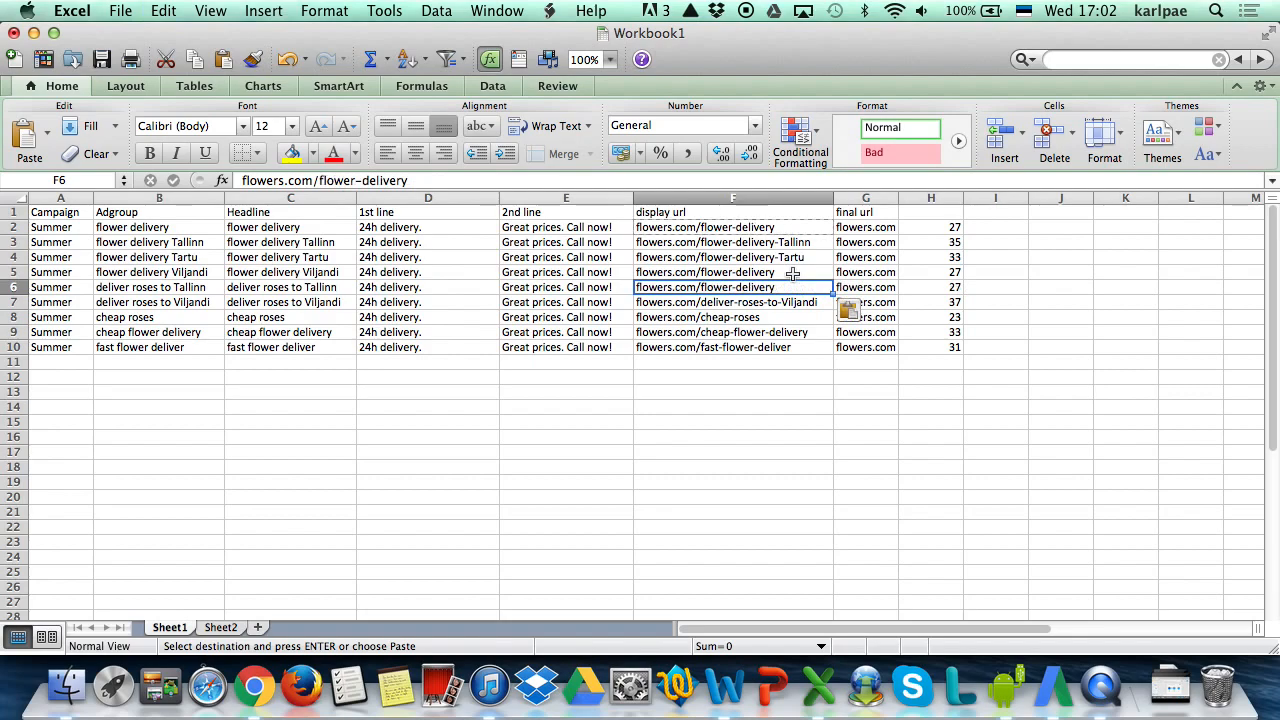
pyautogui.press('Down')
pyautogui.press('super+v')
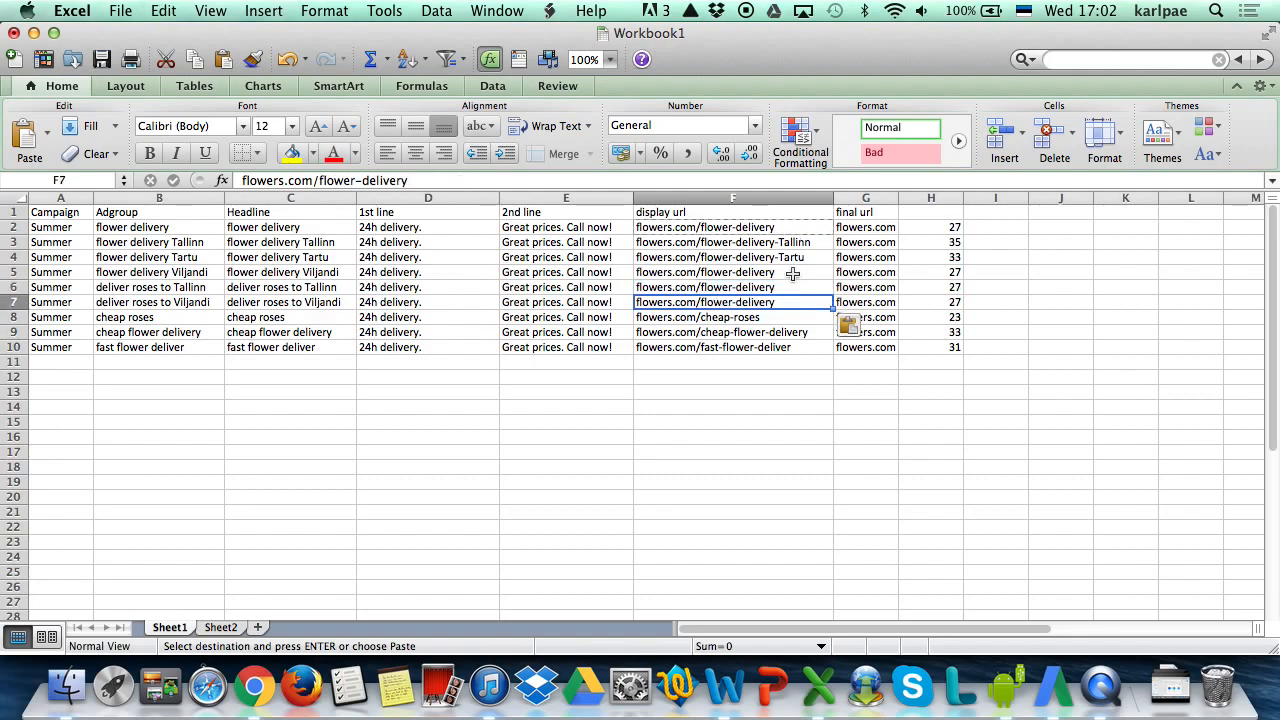
pyautogui.press('Escape')
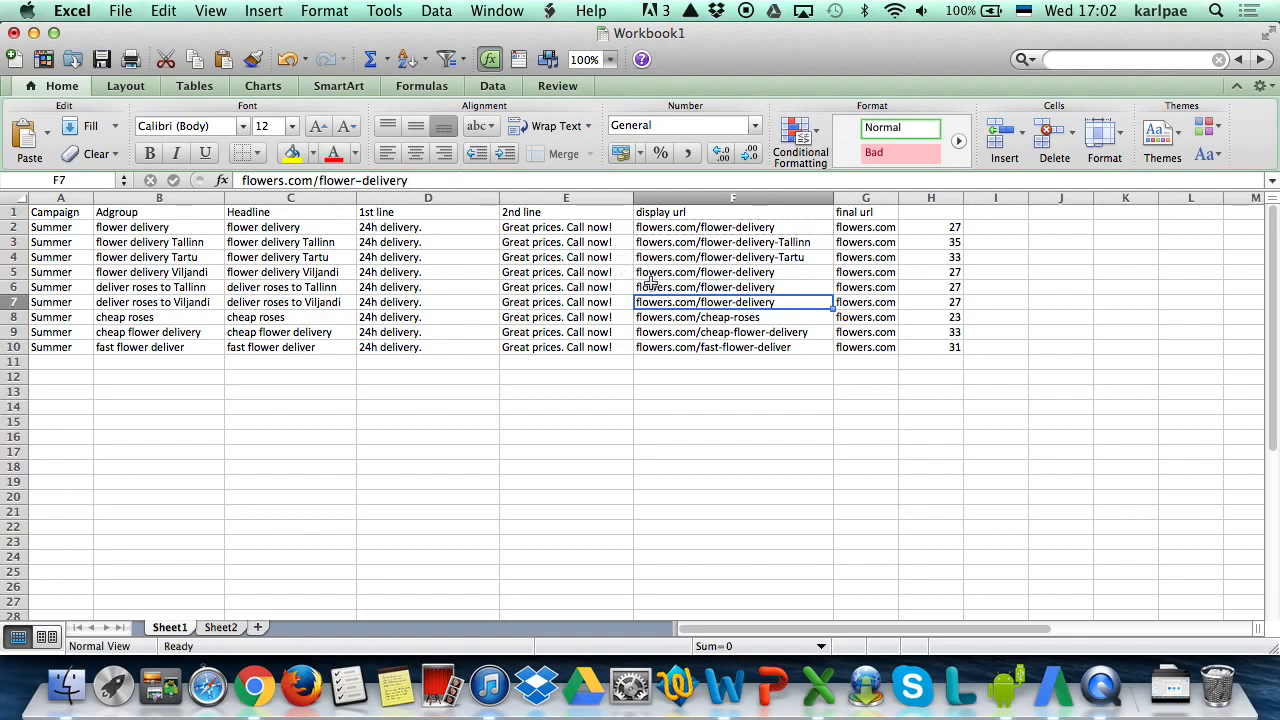
# - Duplicate the ad rows A2:G10 directly below the table, starting at A11
pyautogui.click(74, 227)
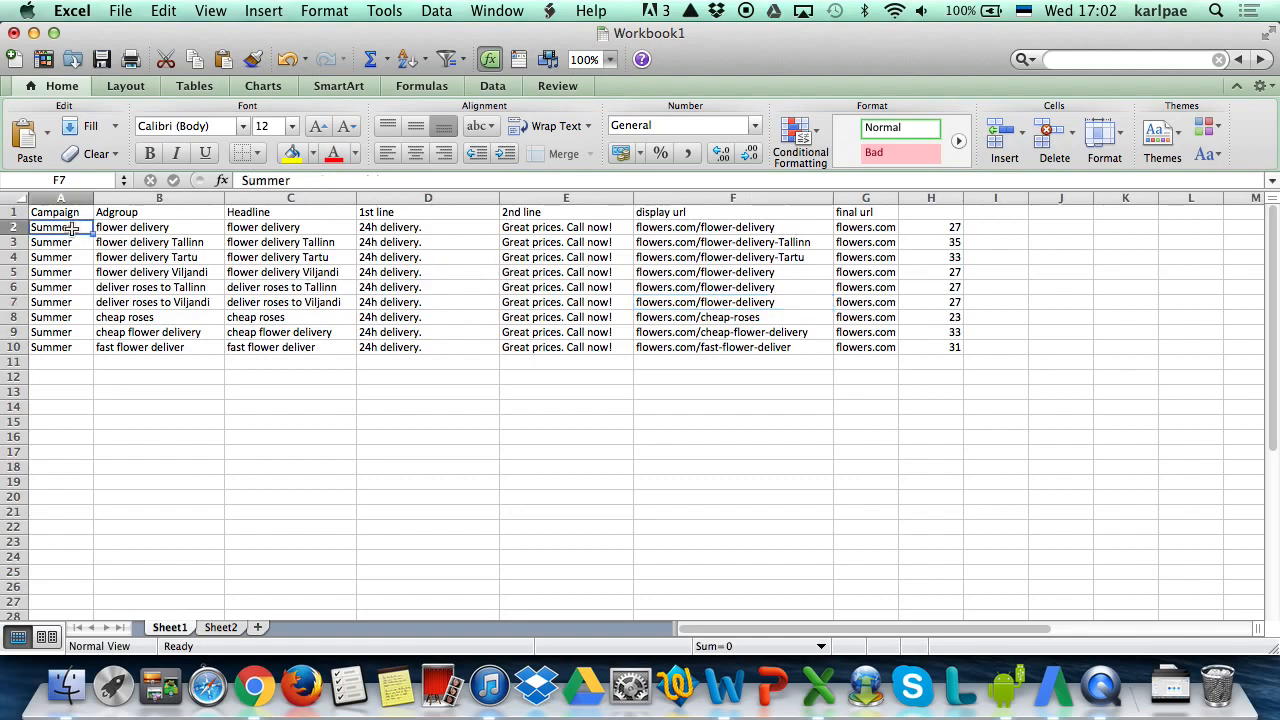
pyautogui.moveTo(74, 227); pyautogui.dragTo(855, 347)
pyautogui.press('super+c')
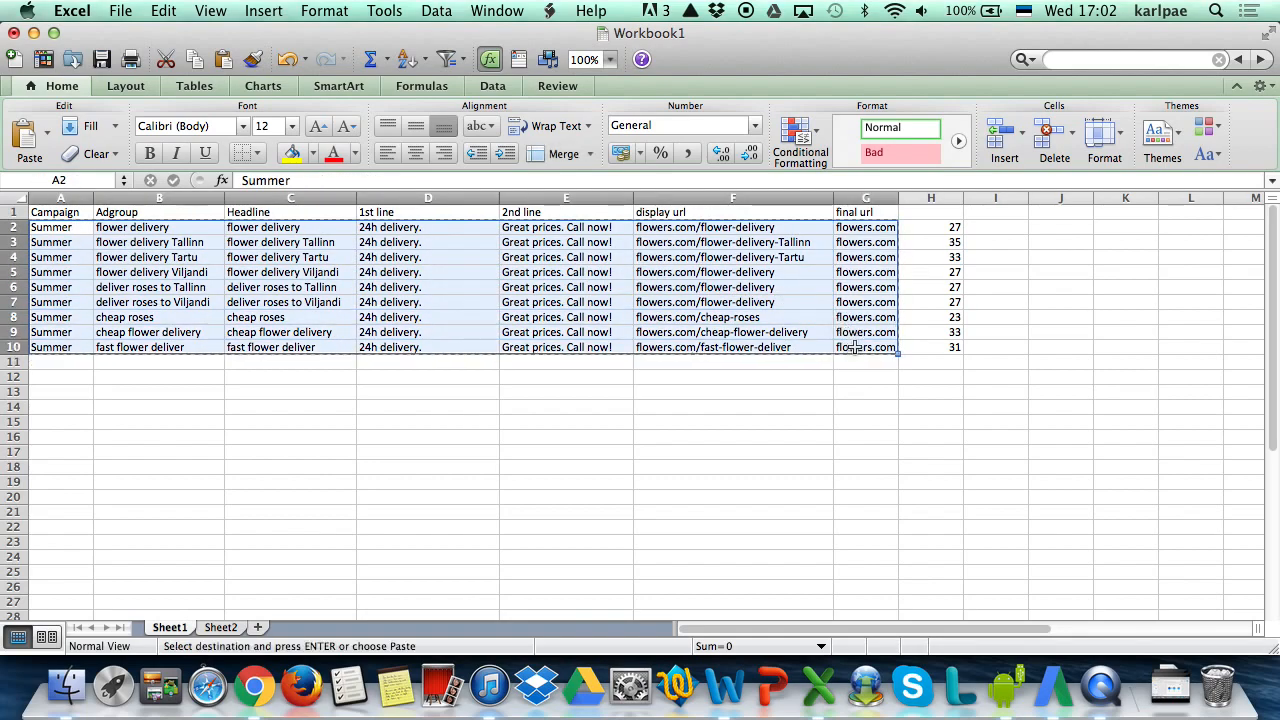
pyautogui.click(45, 362)
pyautogui.press('super+v')
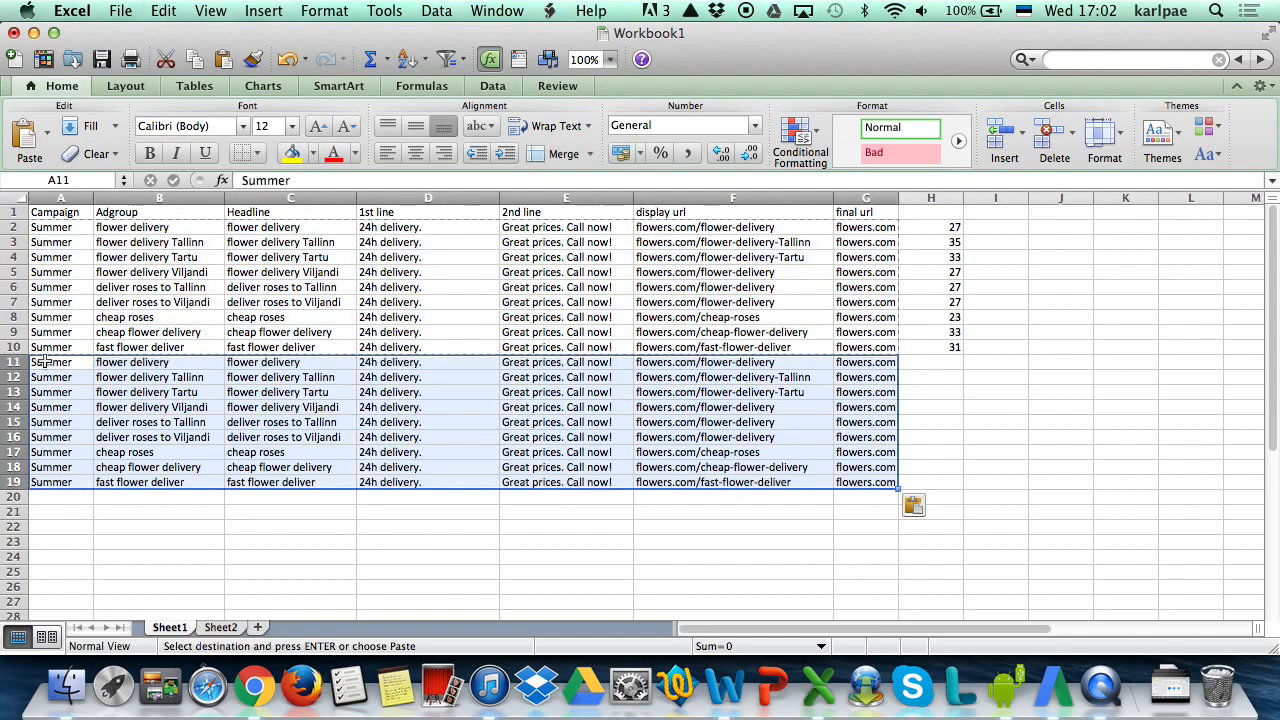
# - Change the 1st line of the duplicated ads in D11:D19 to "Free delivery only today."
pyautogui.click(369, 366)
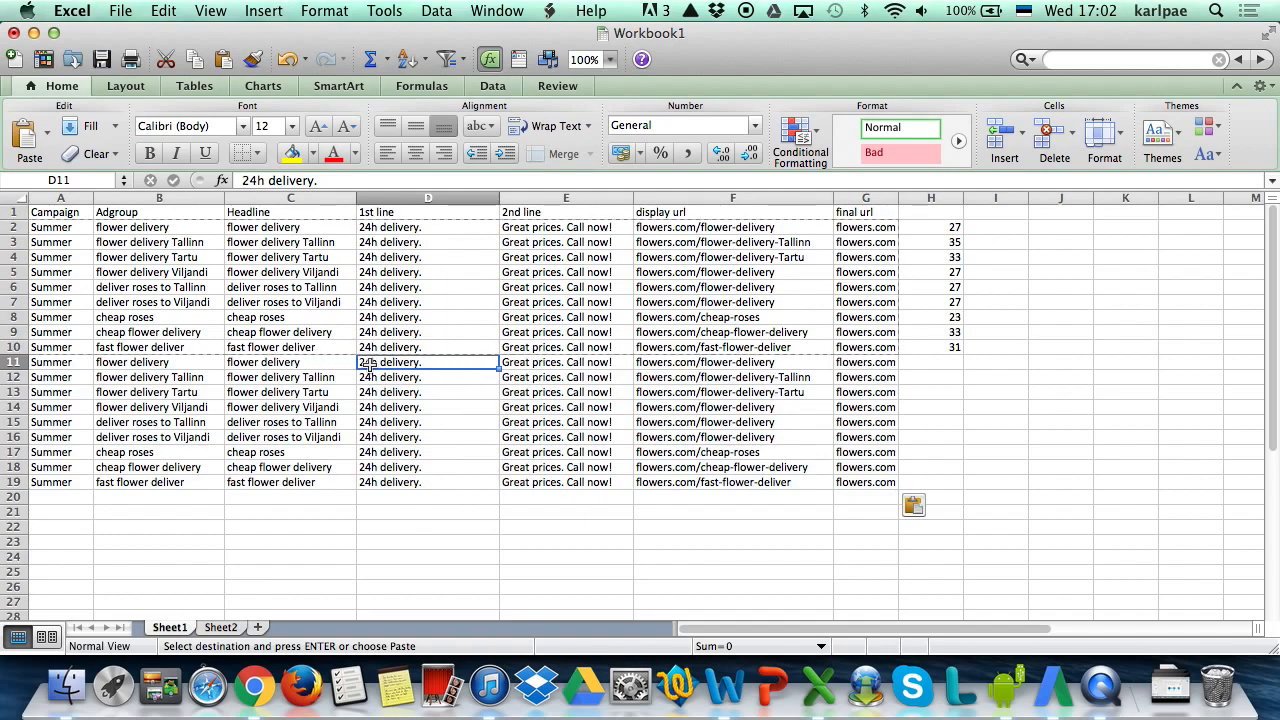
pyautogui.write('Free')
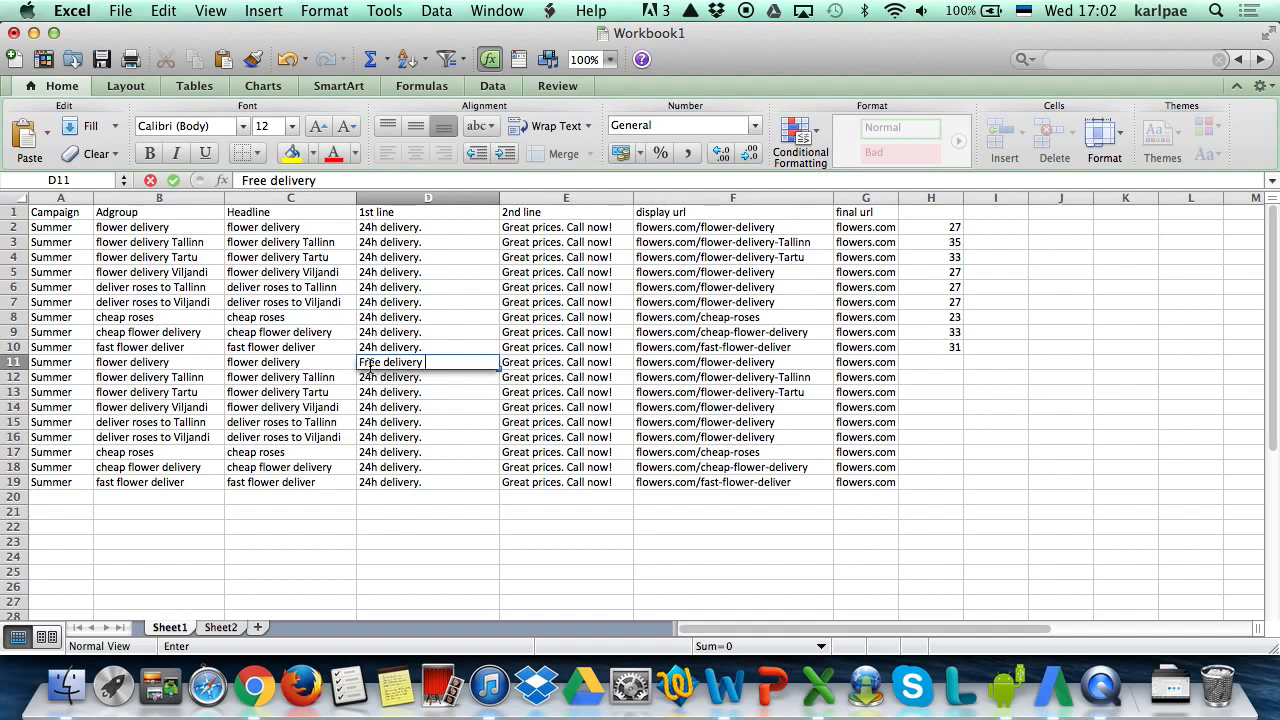
pyautogui.write('today.')
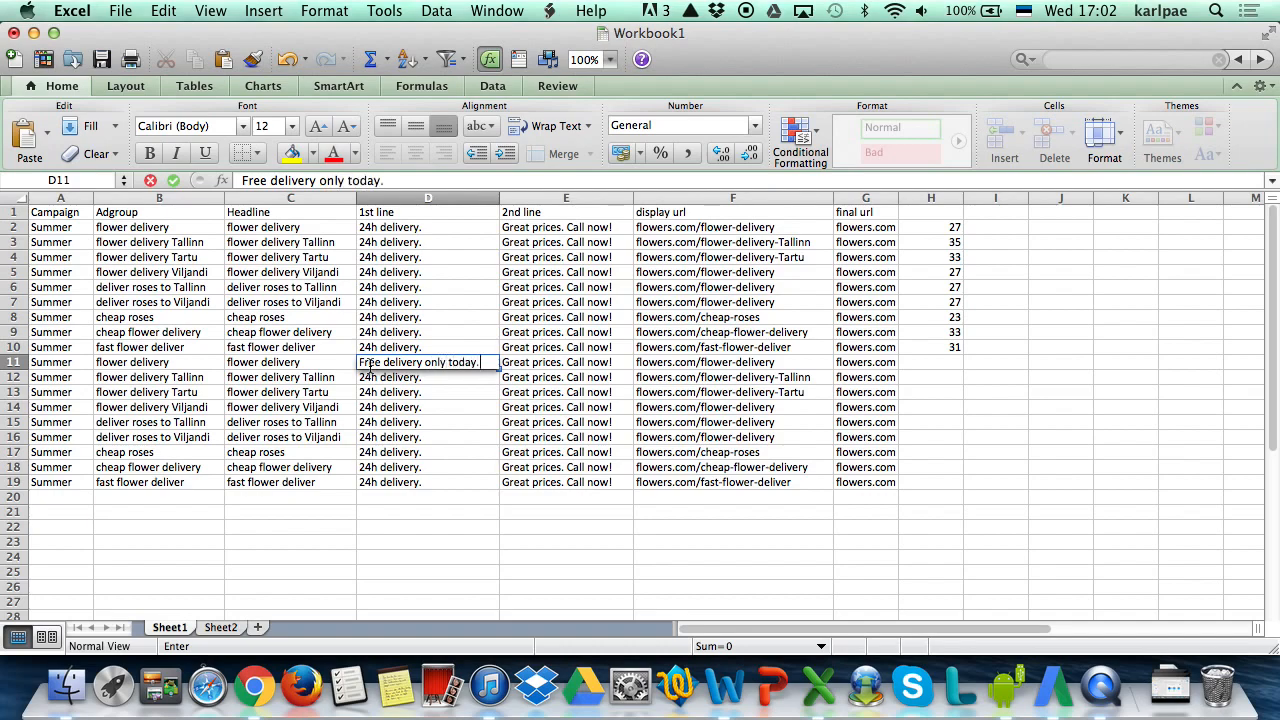
pyautogui.press('Return')
pyautogui.press('Up')
pyautogui.press('Right')
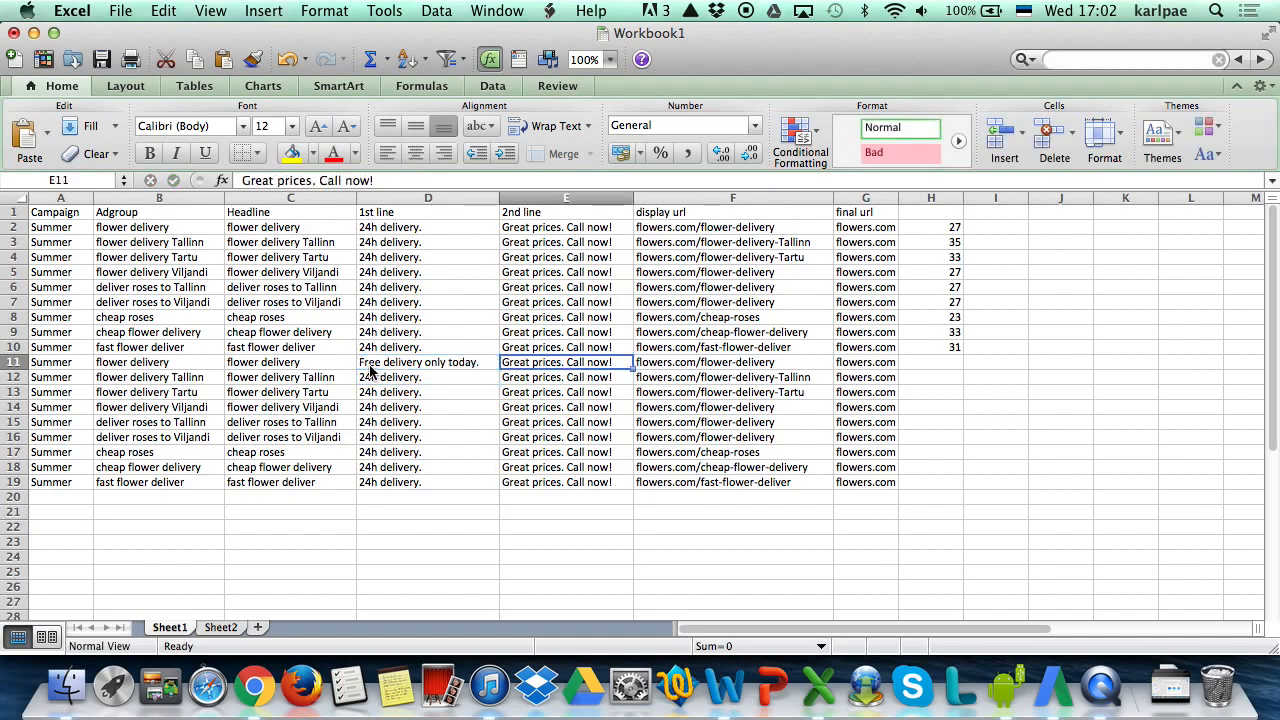
pyautogui.click(465, 362)
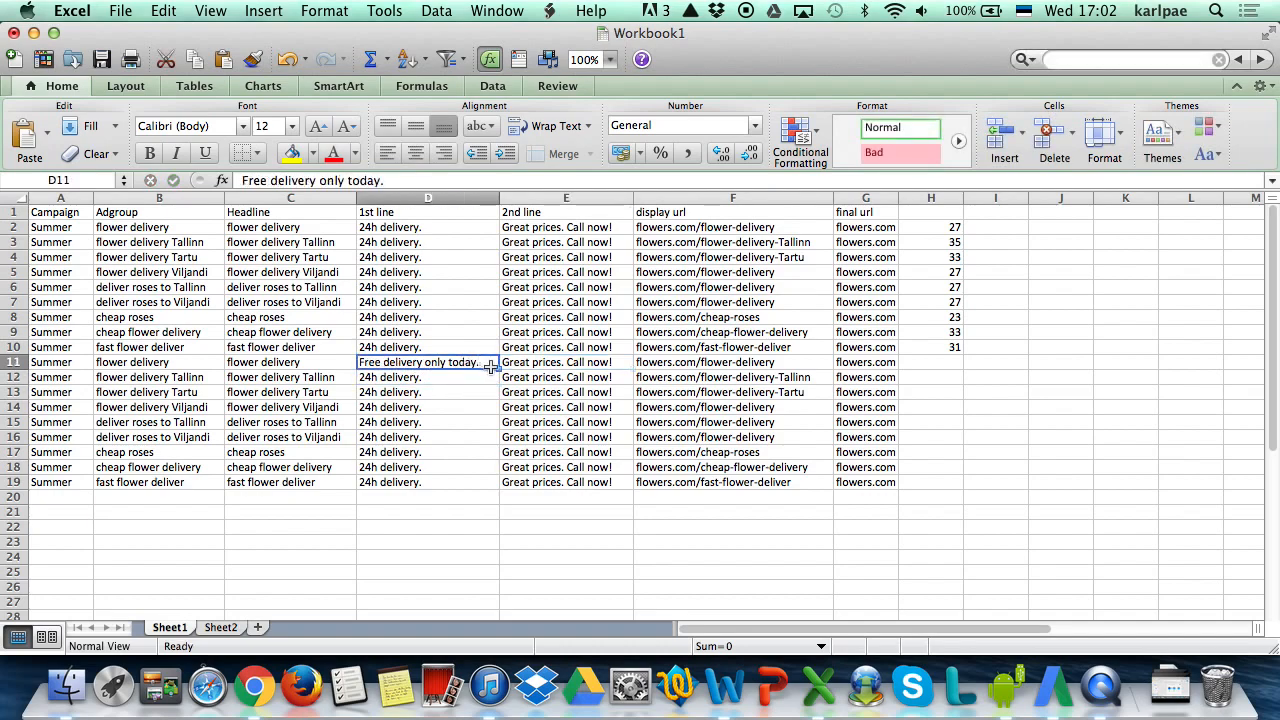
pyautogui.moveTo(497, 368); pyautogui.dragTo(497, 485)
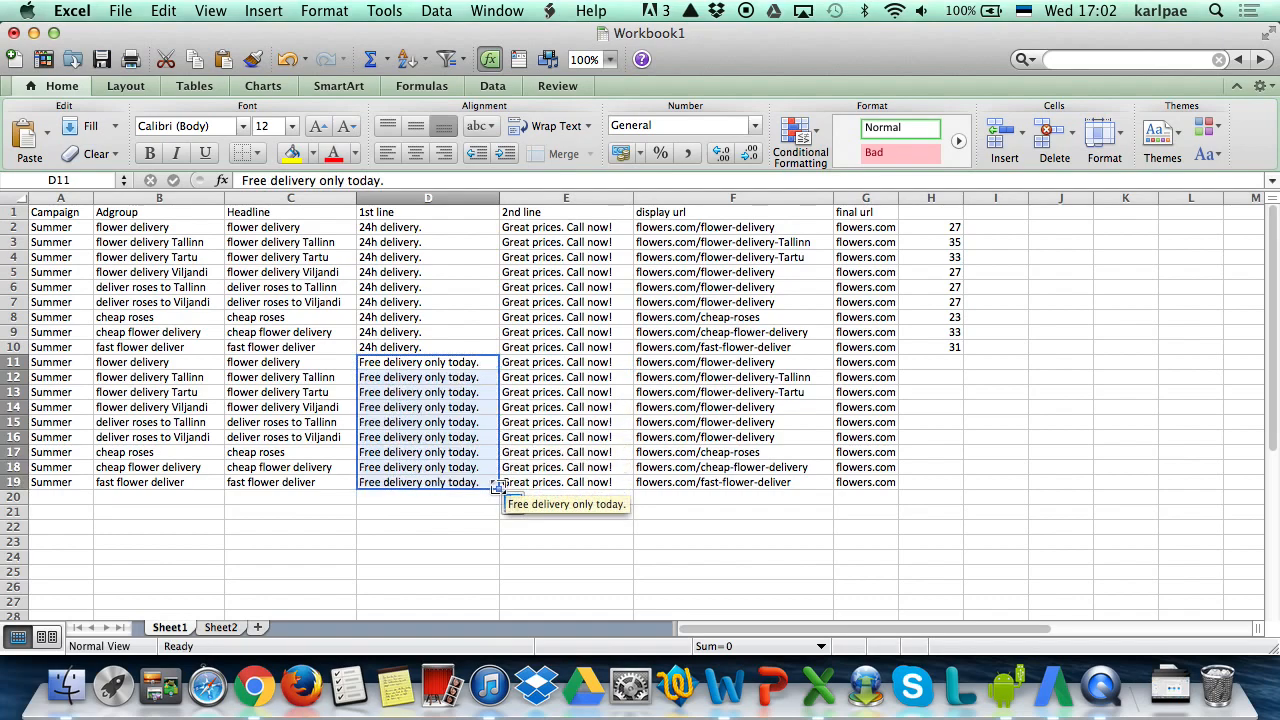
# - Copy the whole ad table A1:G19 with its headings and switch to Google AdWords Editor
pyautogui.moveTo(72, 227); pyautogui.dragTo(857, 480)
pyautogui.press('super+c')
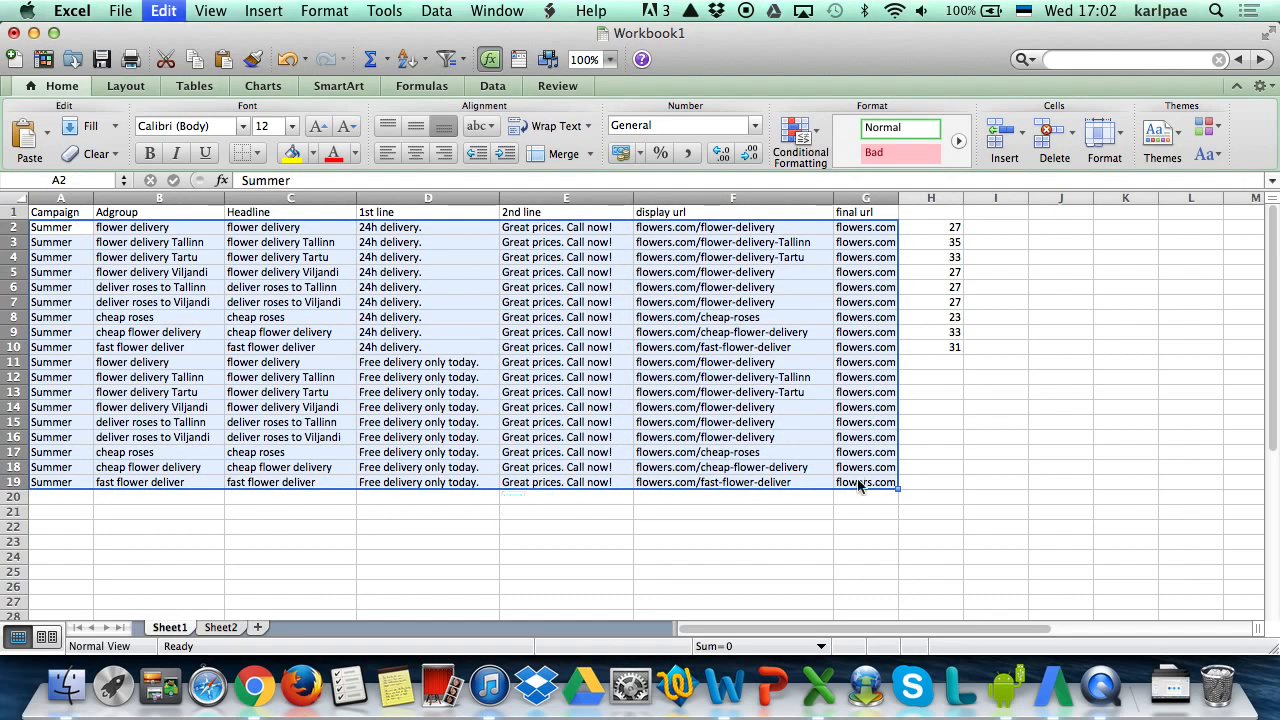
pyautogui.click(60, 213)
pyautogui.moveTo(60, 213); pyautogui.dragTo(858, 483)
pyautogui.press('super+c')
pyautogui.press('super+Tab')
pyautogui.press('super+Tab')
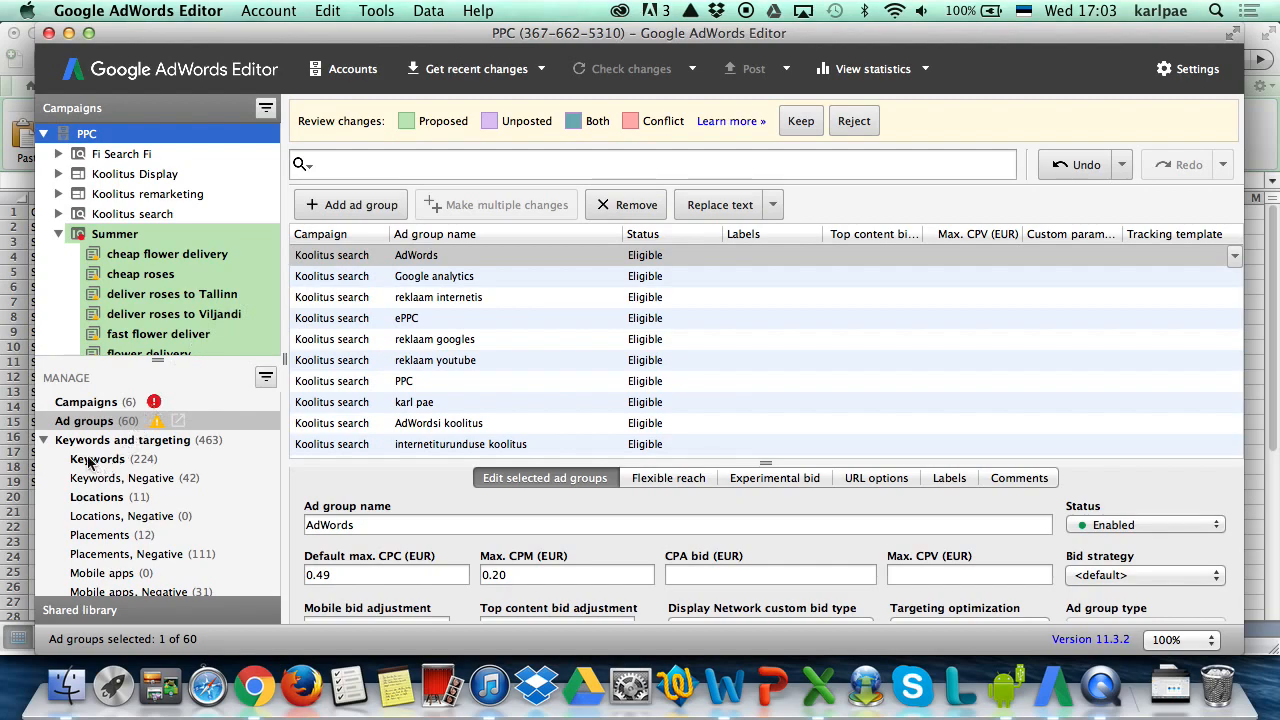
# - Show the account's text ads and keep the proposed changes from the previous import
pyautogui.click(44, 440)
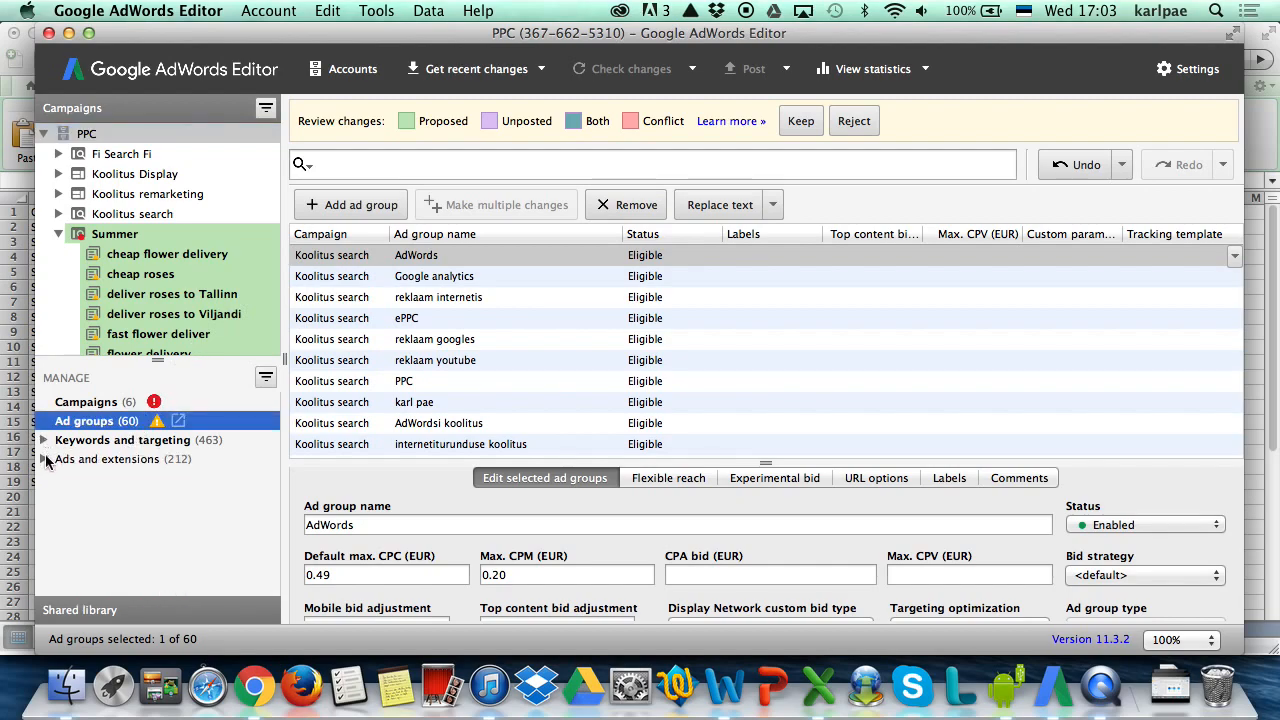
pyautogui.click(44, 459)
pyautogui.click(88, 480)
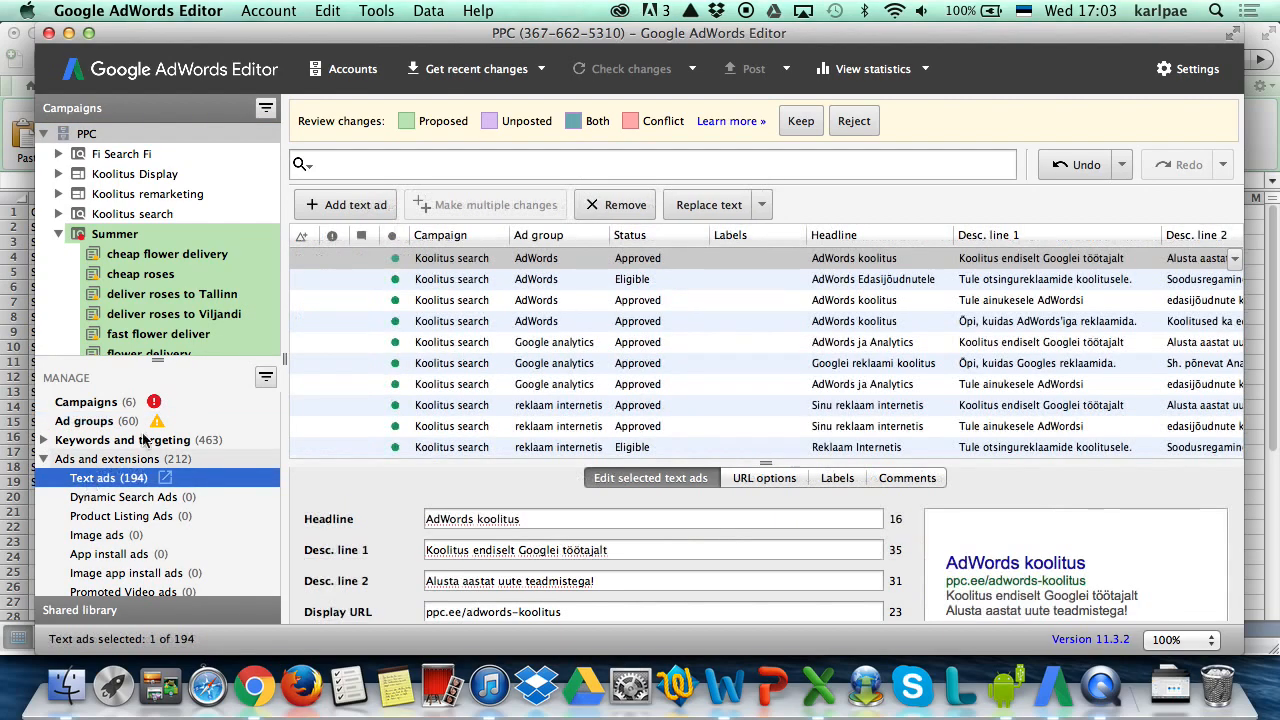
pyautogui.click(800, 121)
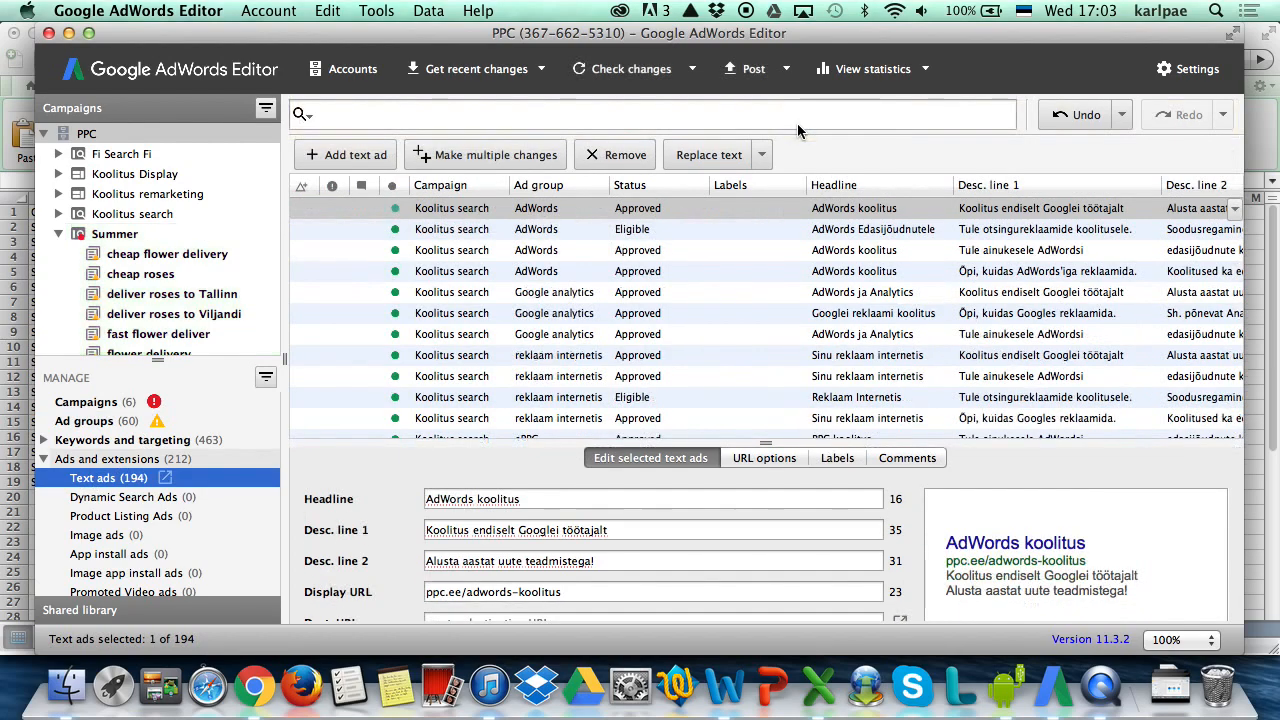
# - Start a multiple-change import for text ads and paste the copied ad table into its grid
pyautogui.click(510, 153)
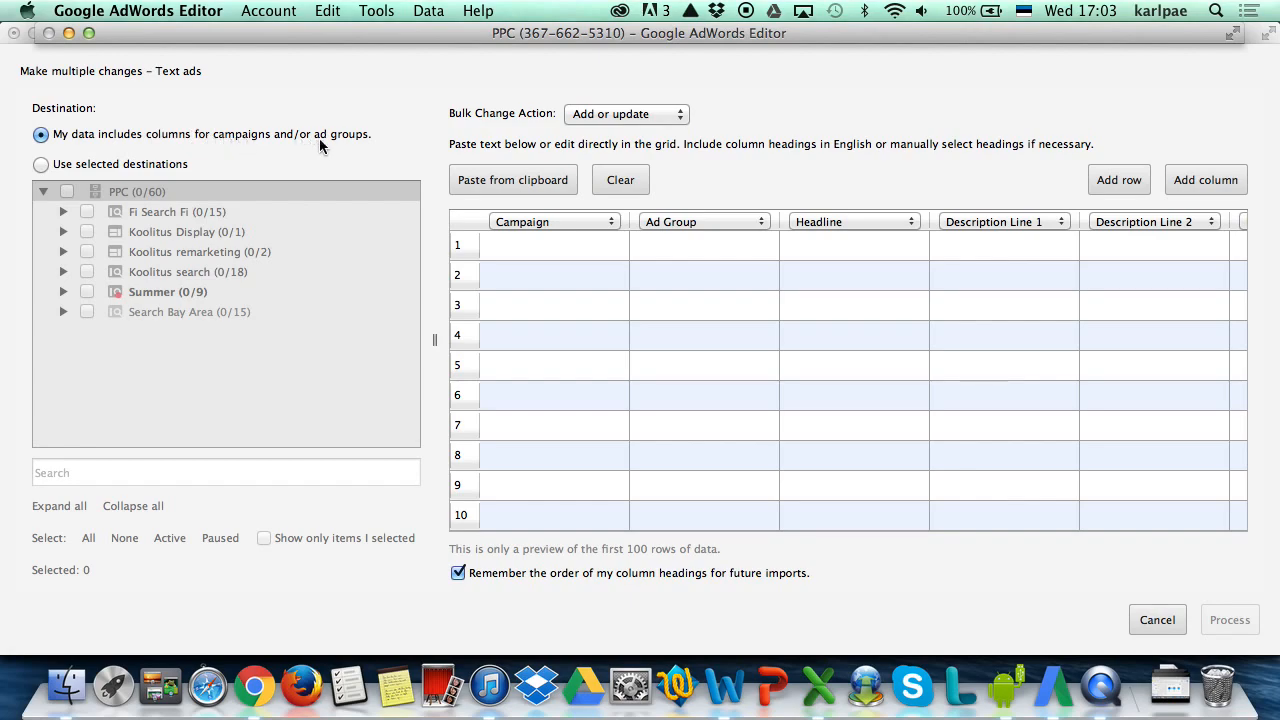
pyautogui.click(520, 255)
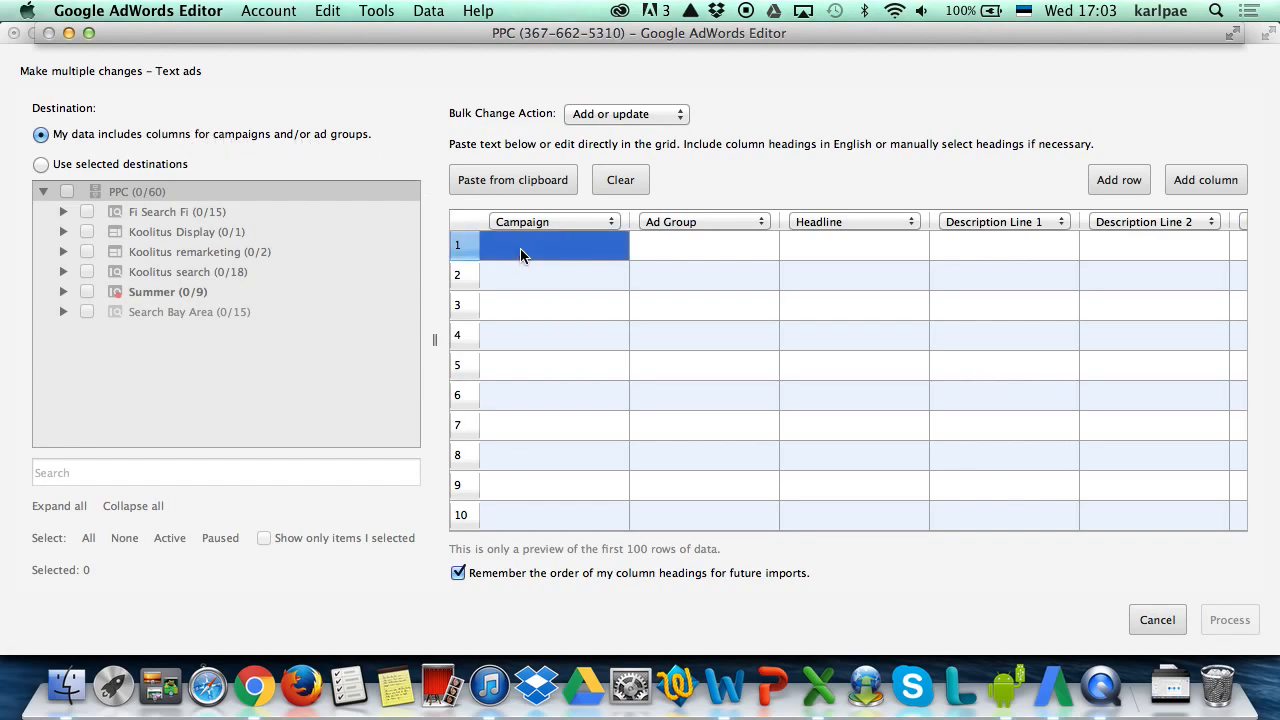
pyautogui.press('super+v')
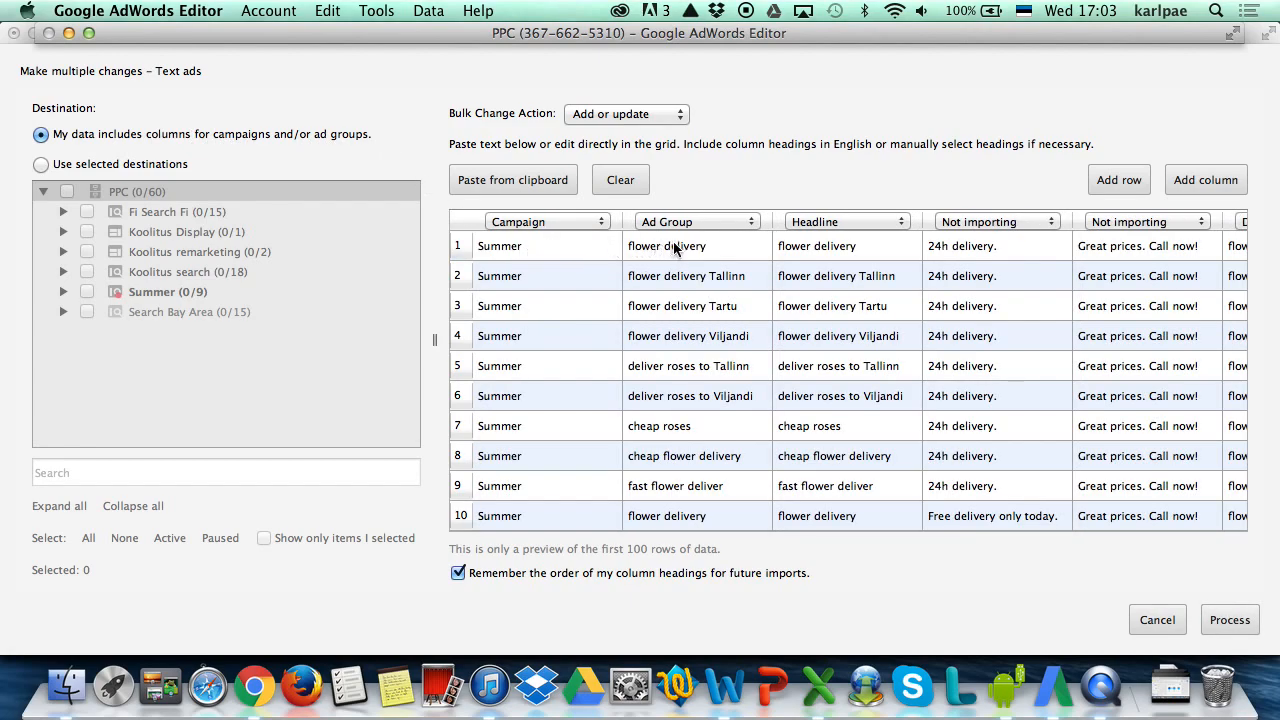
# - Assign the two unmapped columns to Description Line 1 and Description Line 2, and process and finish the text ad import
pyautogui.click(1008, 222)
pyautogui.click(995, 124)
pyautogui.click(1130, 222)
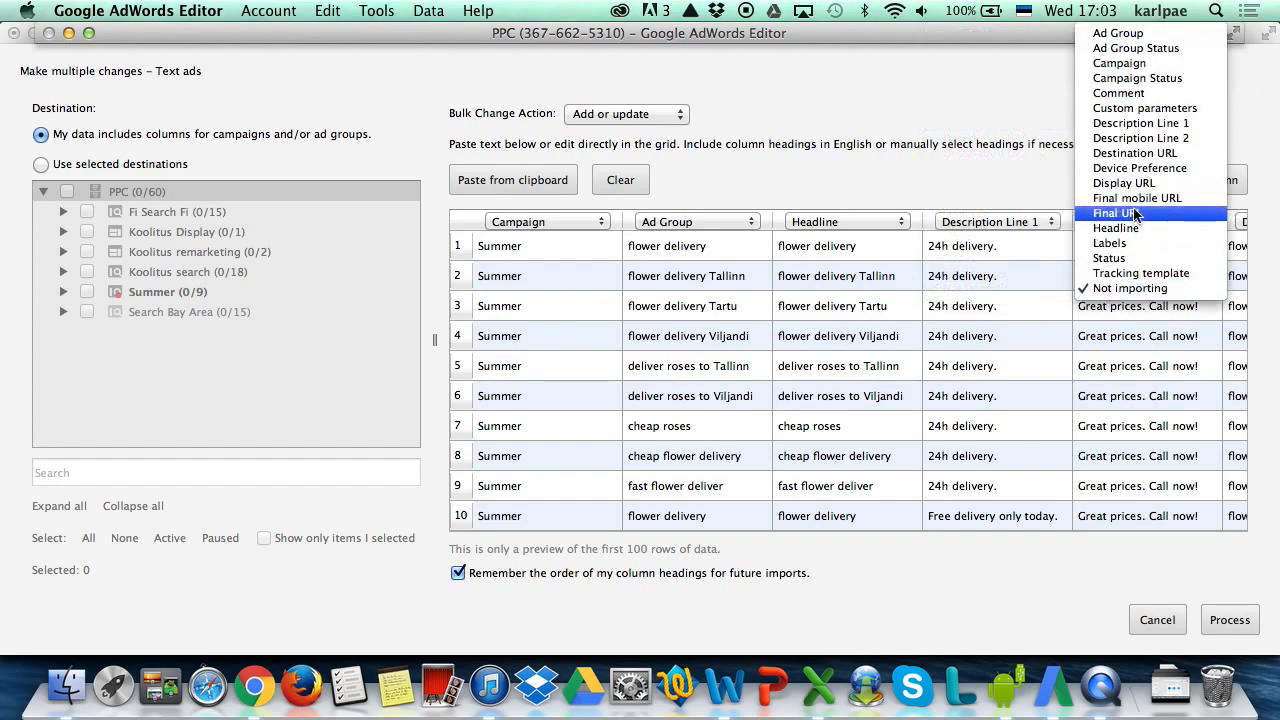
pyautogui.click(1177, 138)
pyautogui.hscroll(5, 1066, 363)
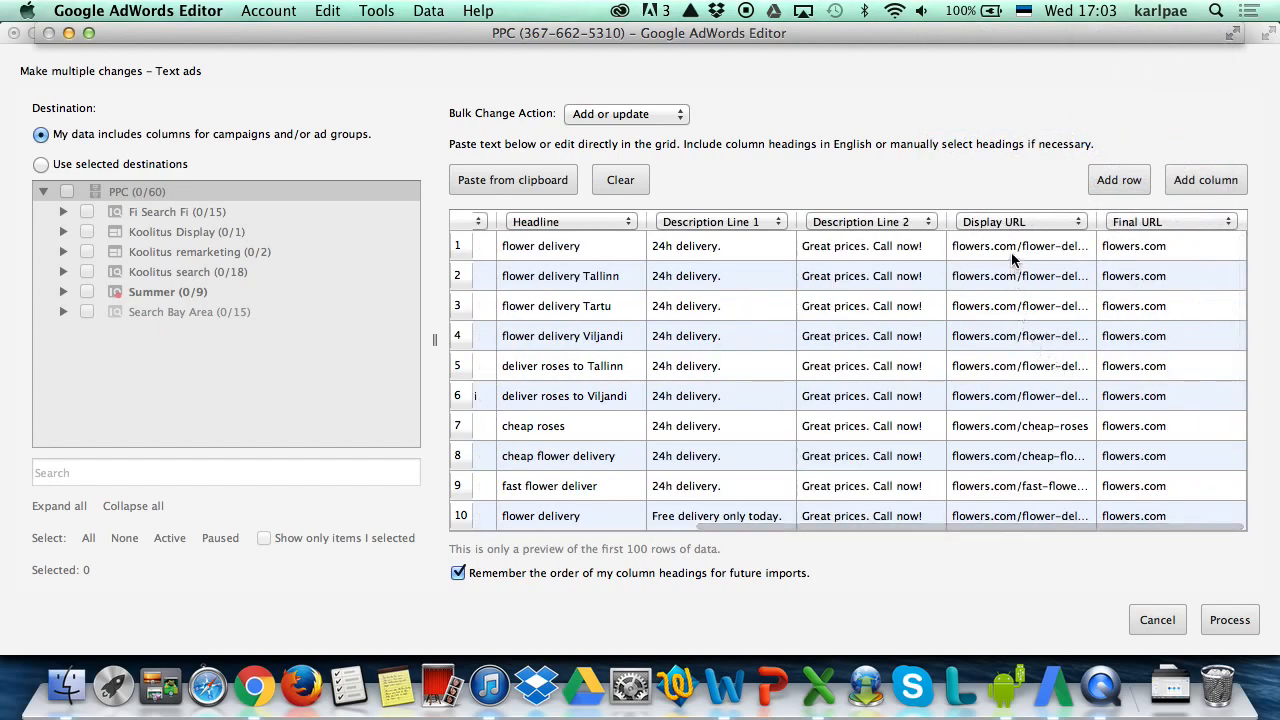
pyautogui.click(1229, 620)
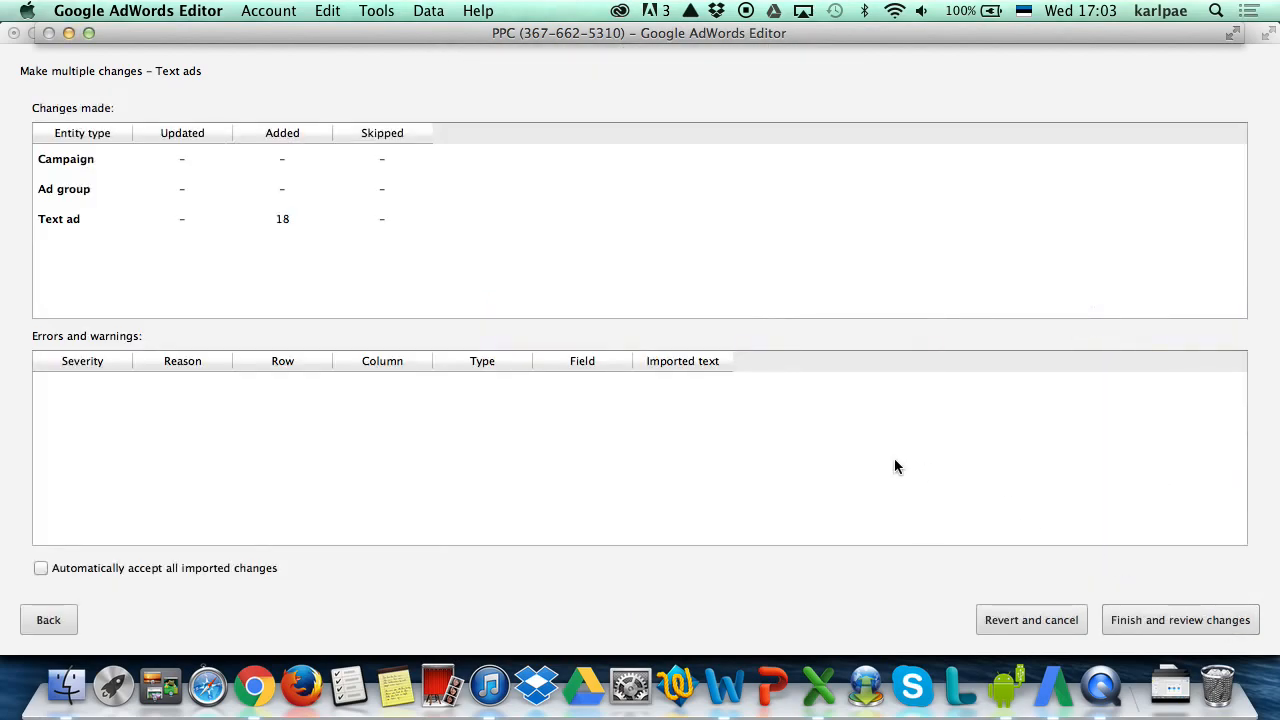
pyautogui.click(1148, 618)
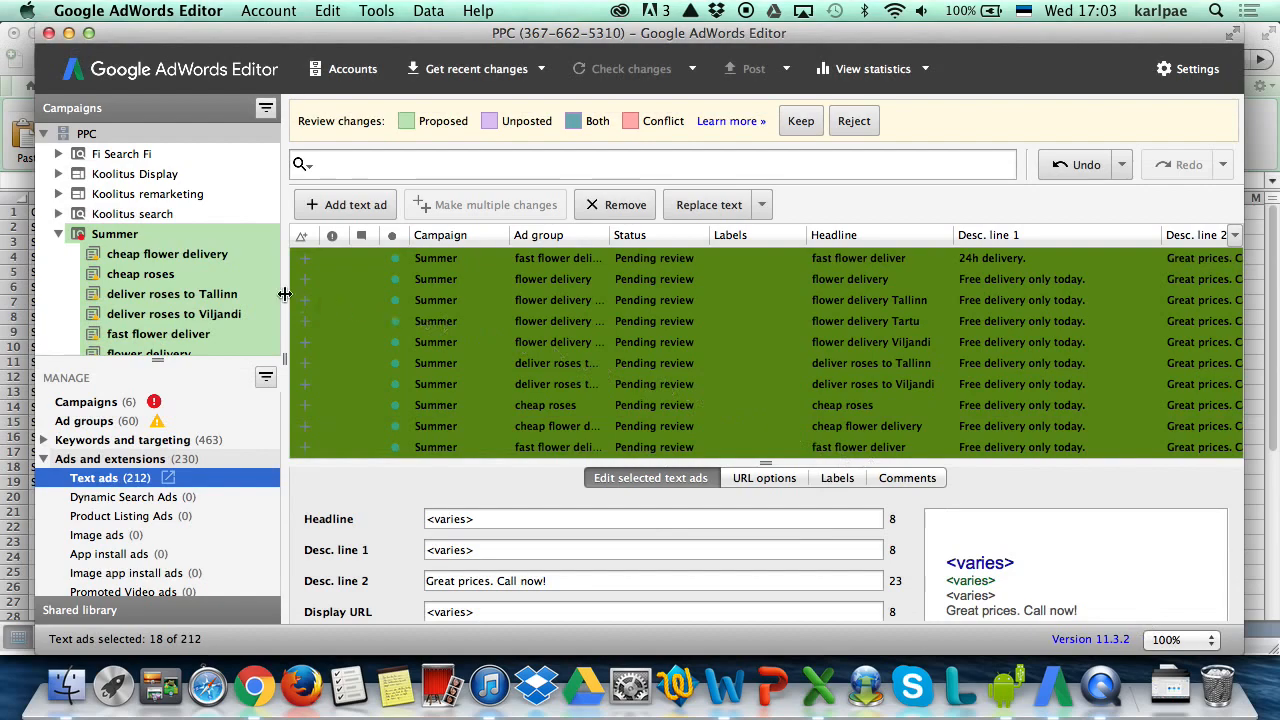
# - Review the imported text ads of the Summer campaign ad group by ad group, from cheap flower delivery to flower delivery Tartu
pyautogui.scroll(-3, 197, 283)
pyautogui.scroll(1, 197, 283)
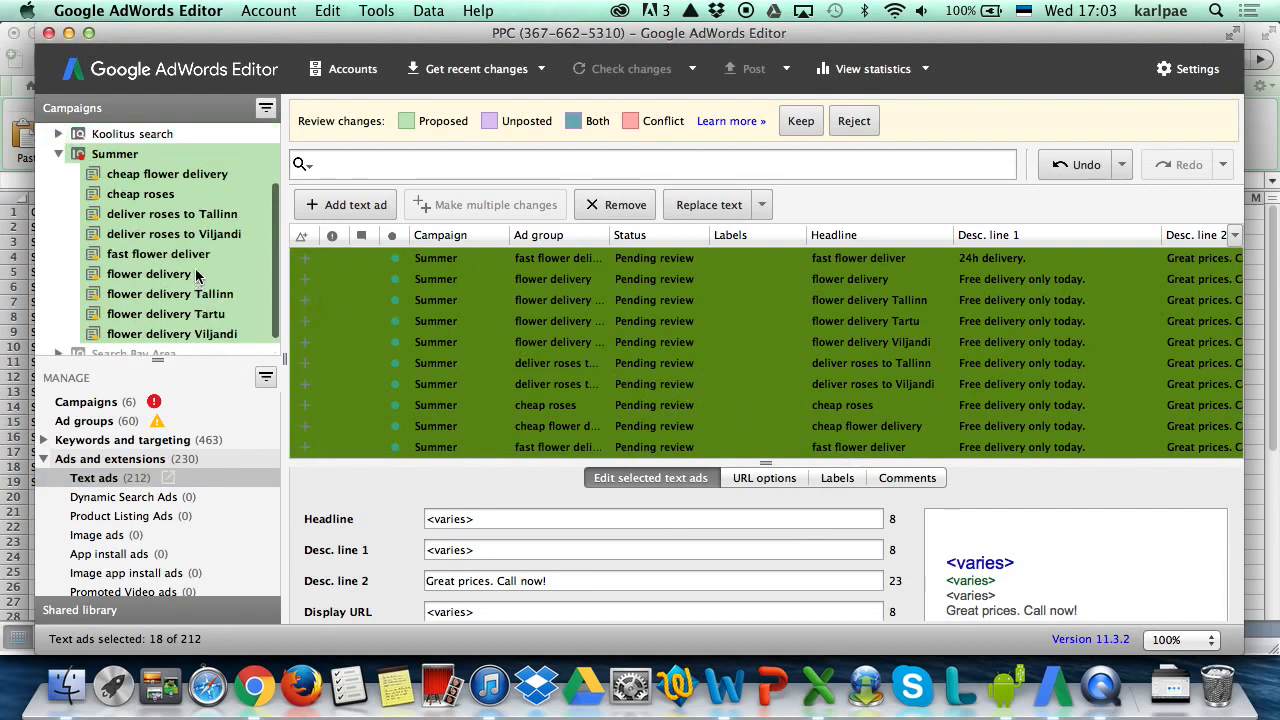
pyautogui.click(189, 175)
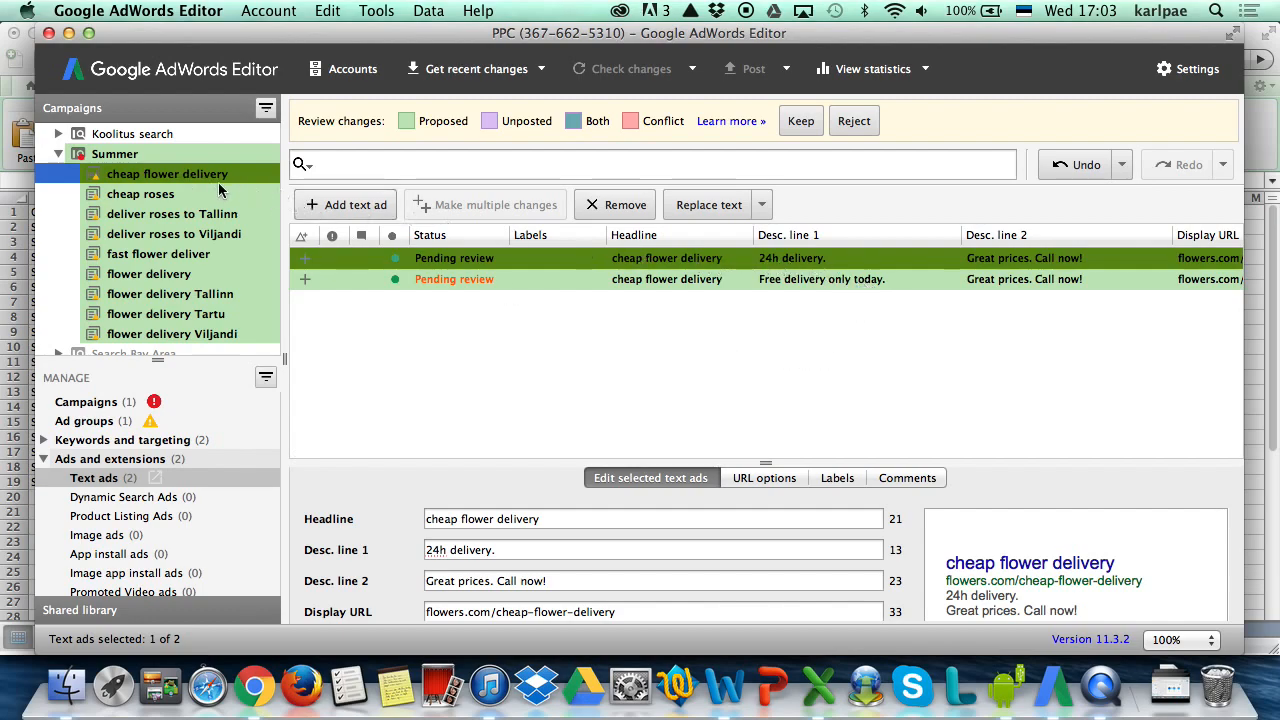
pyautogui.click(150, 194)
pyautogui.press('Down')
pyautogui.press('Down')
pyautogui.press('Down')
pyautogui.press('Down')
pyautogui.press('Down')
pyautogui.press('Down')
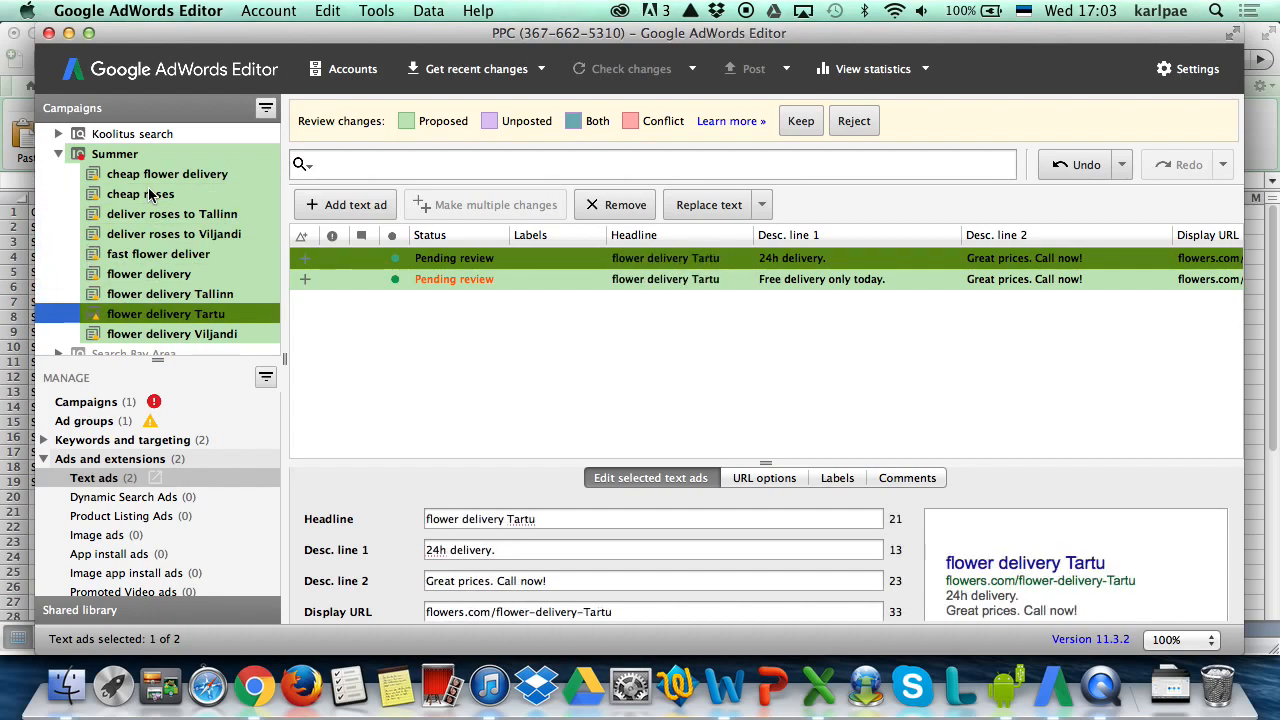
# - Change the headlines of all text ads in the Summer campaign to Title Case and look over the ads
pyautogui.press('Down')
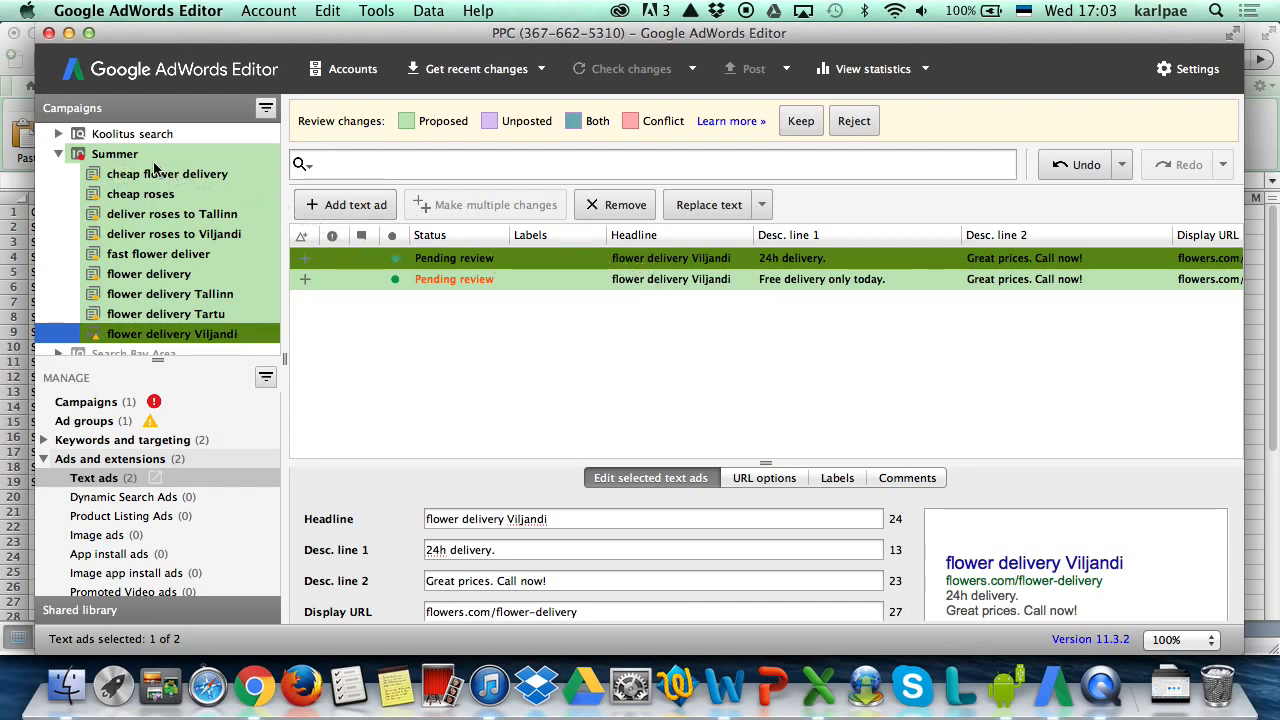
pyautogui.click(156, 163)
pyautogui.scroll(-3, 787, 413)
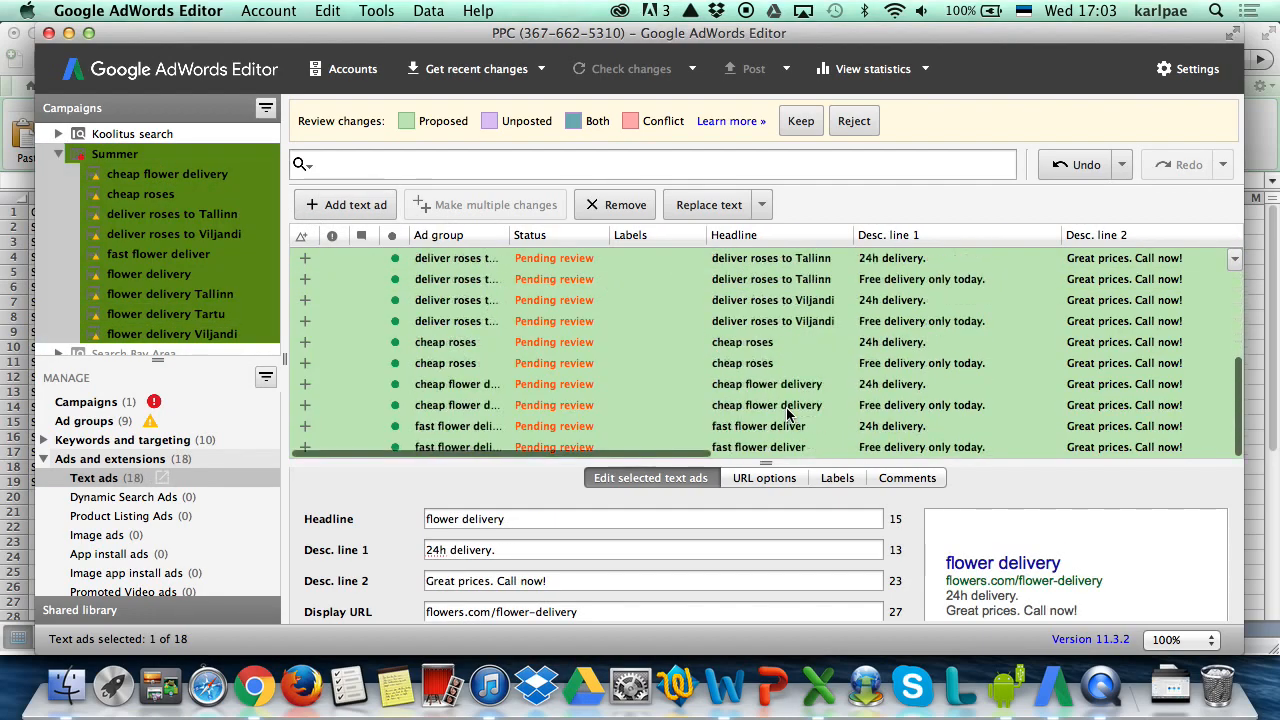
pyautogui.press('super+a')
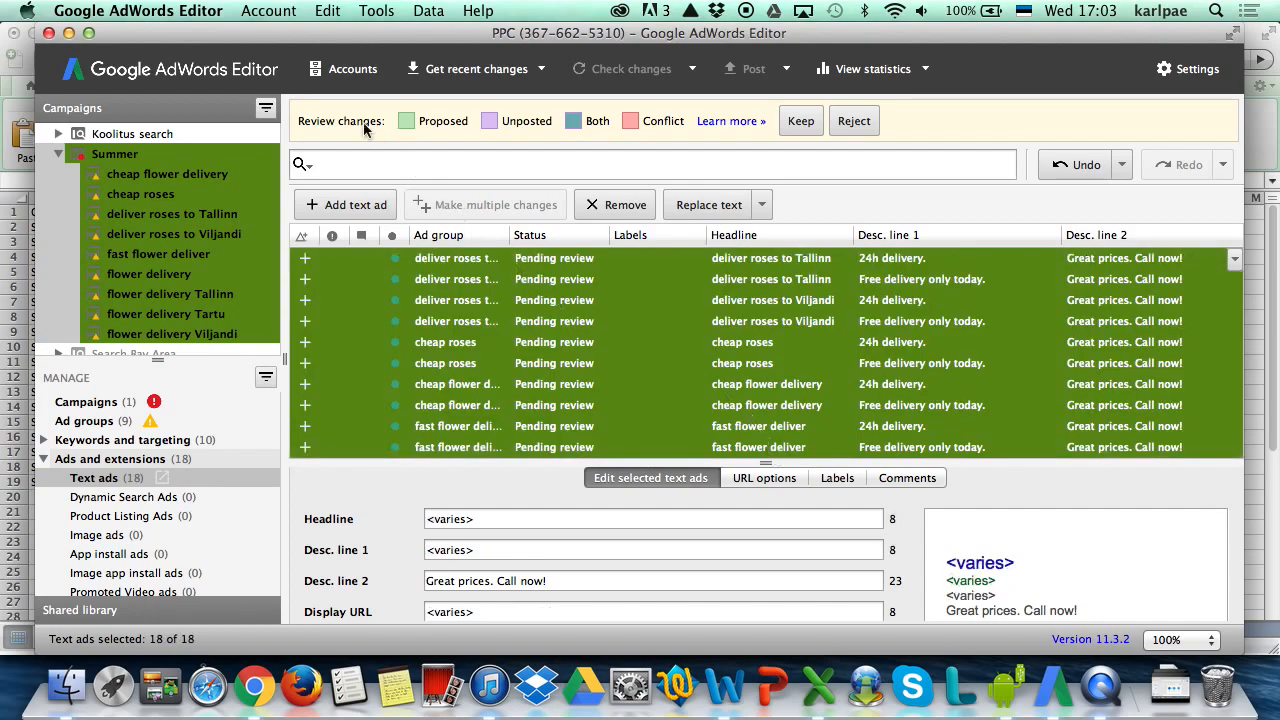
pyautogui.click(329, 11)
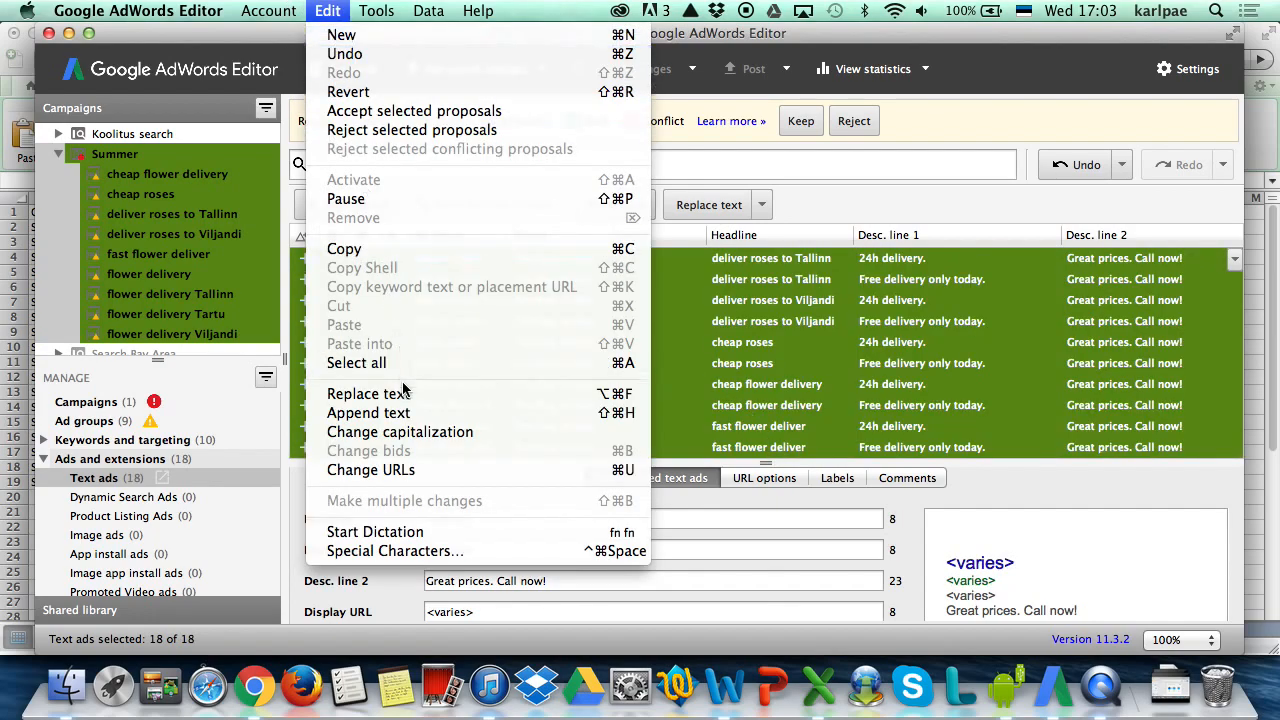
pyautogui.click(408, 432)
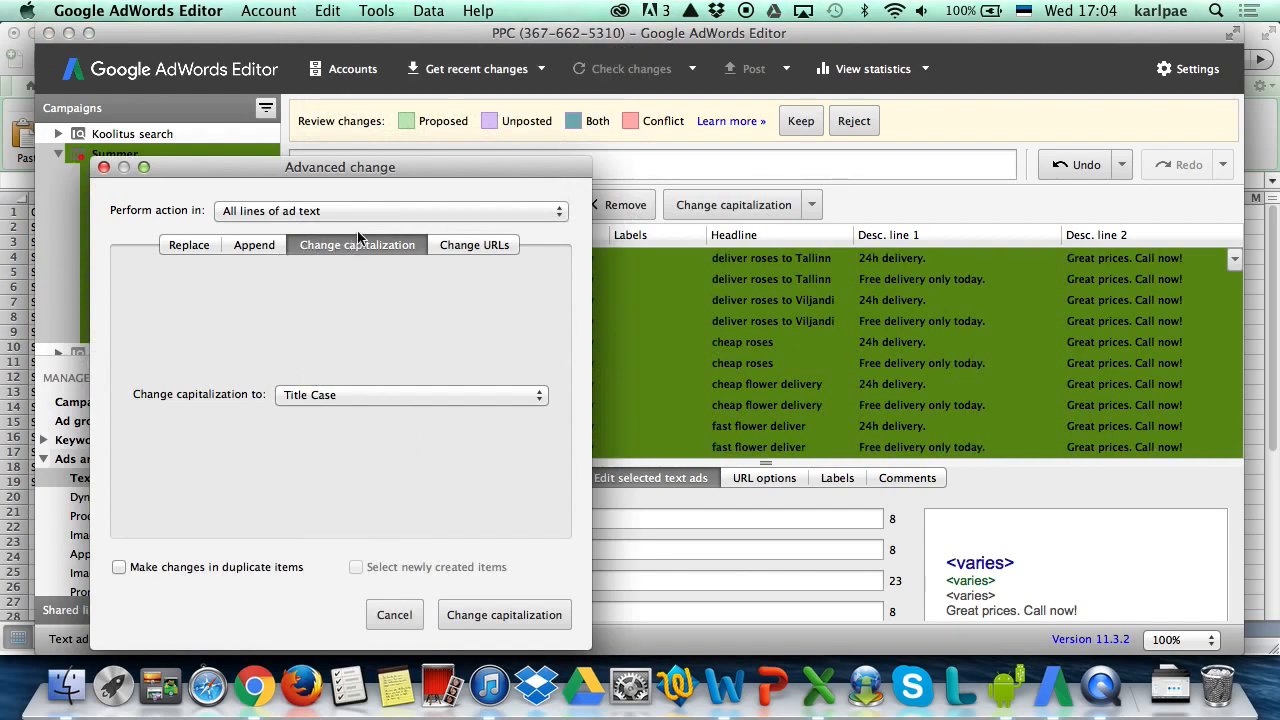
pyautogui.click(380, 210)
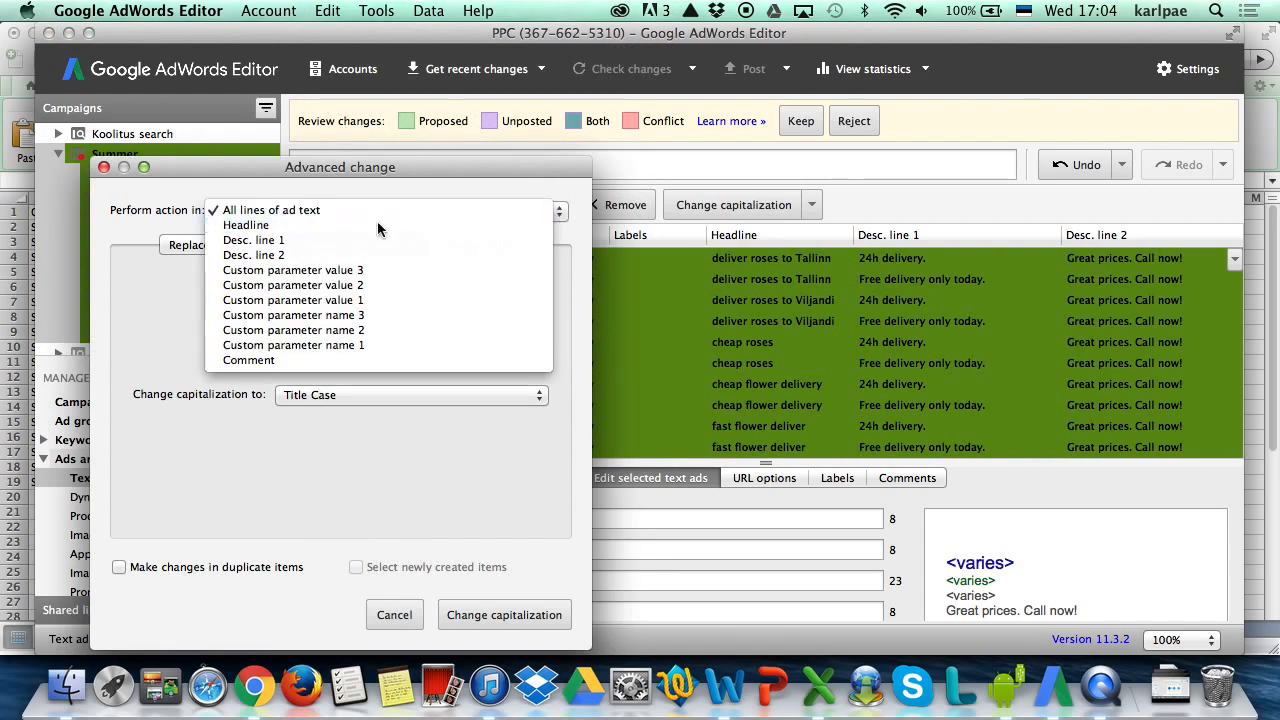
pyautogui.click(376, 226)
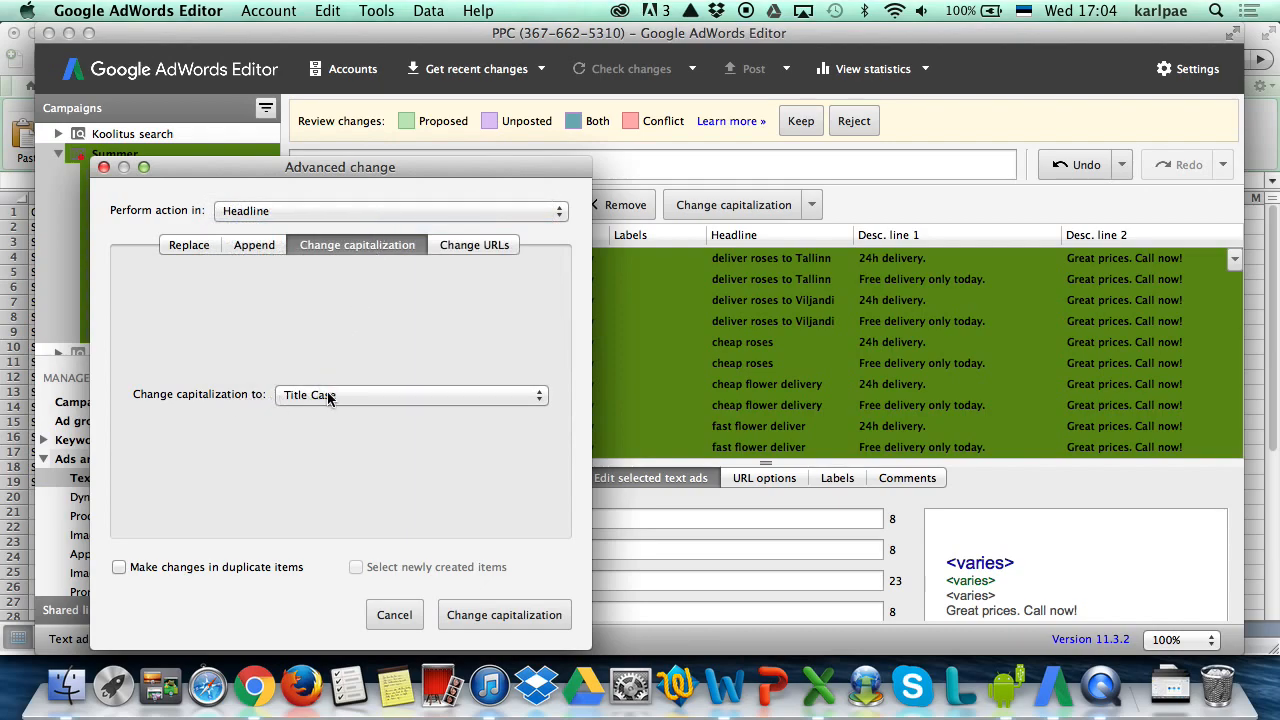
pyautogui.click(475, 617)
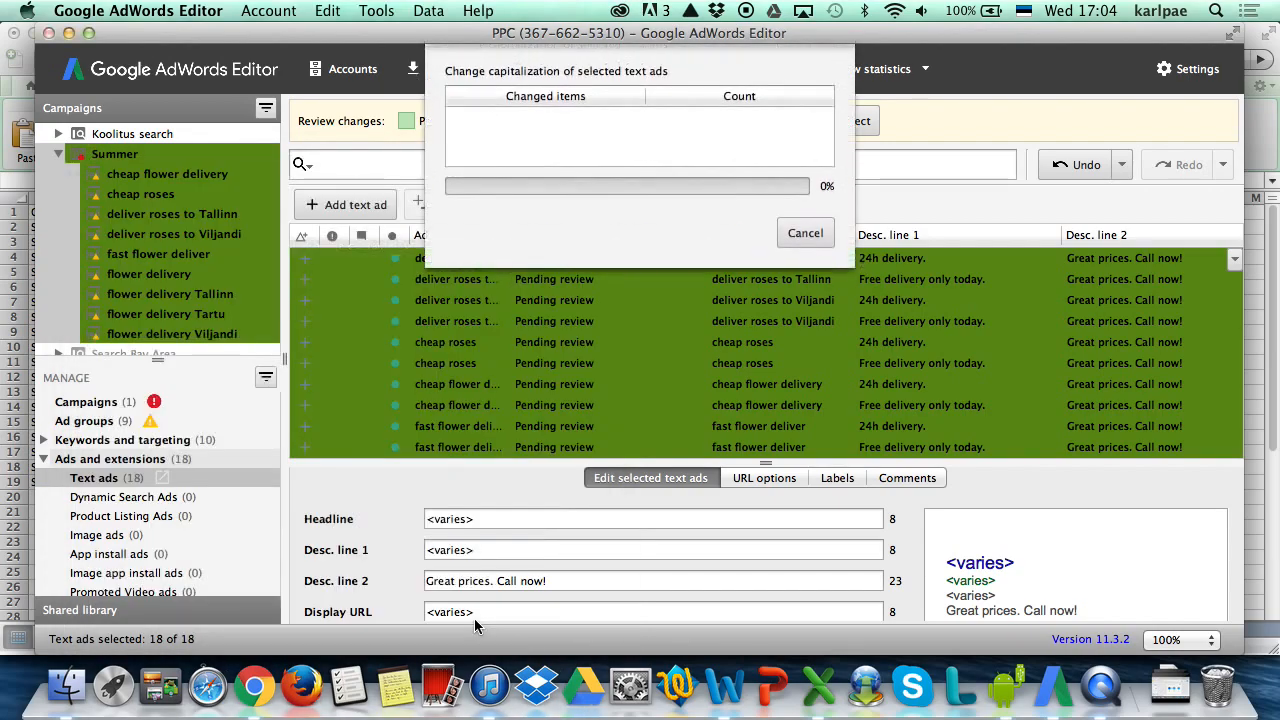
pyautogui.click(805, 233)
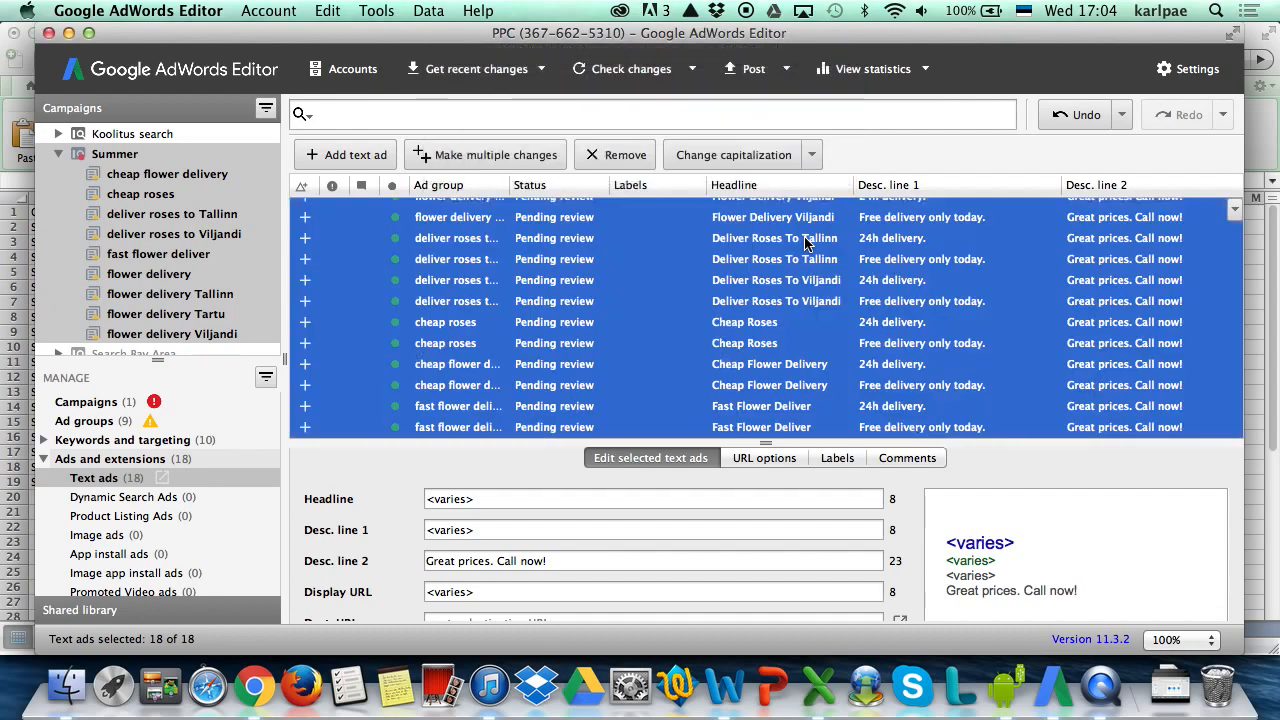
pyautogui.hscroll(2, 805, 240)
pyautogui.scroll(4, 805, 243)
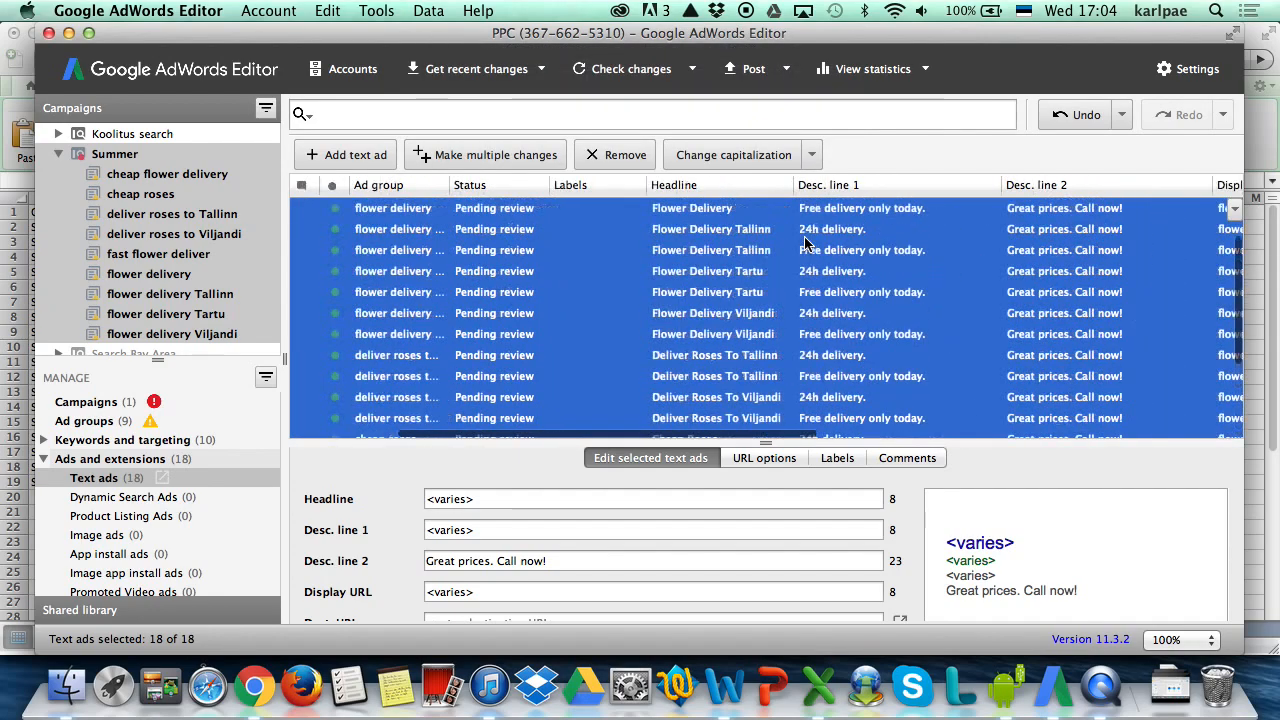
pyautogui.hscroll(10, 805, 243)
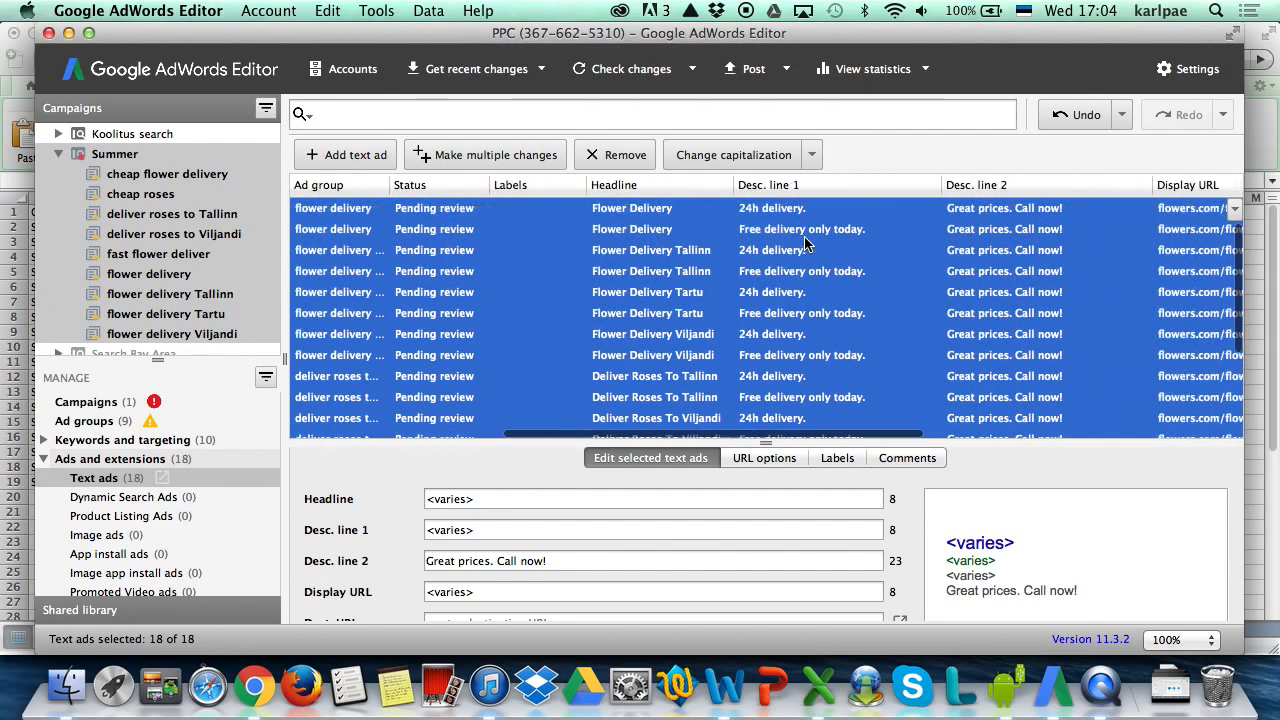
pyautogui.hscroll(-8, 805, 243)
pyautogui.hscroll(-4, 805, 240)
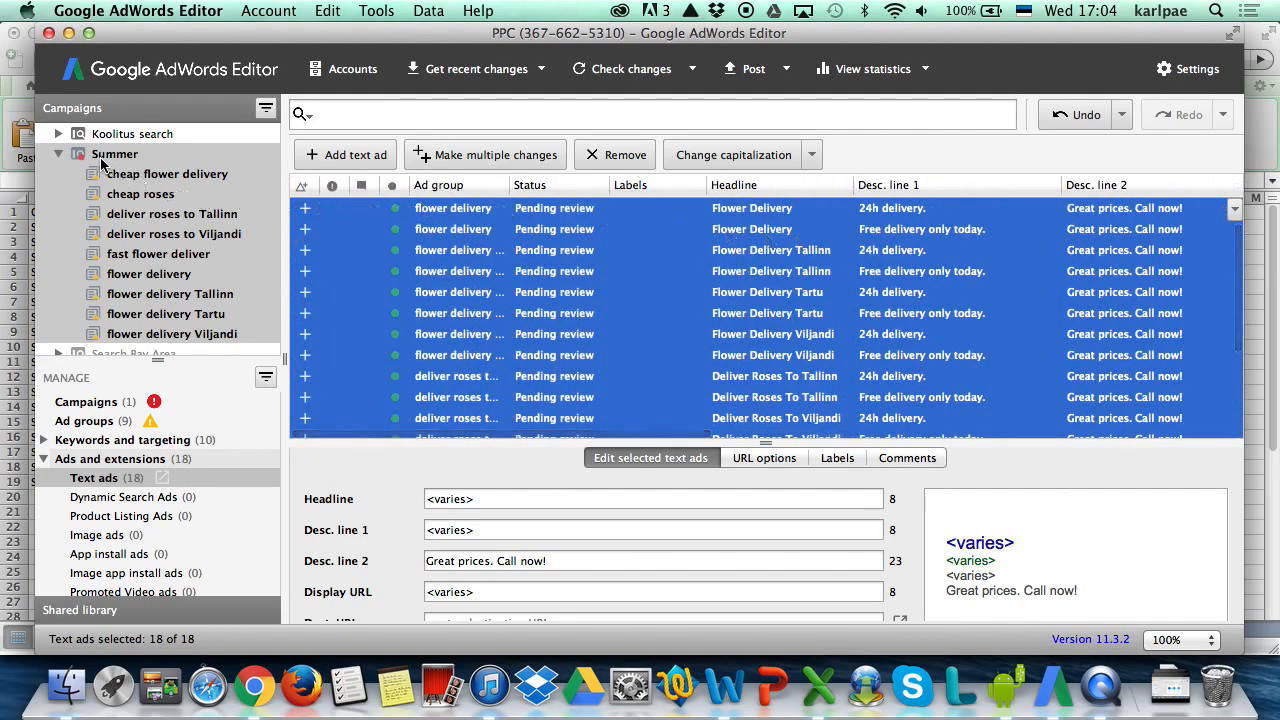
# - Set the Summer campaign's daily budget to 1 EUR
pyautogui.click(126, 156)
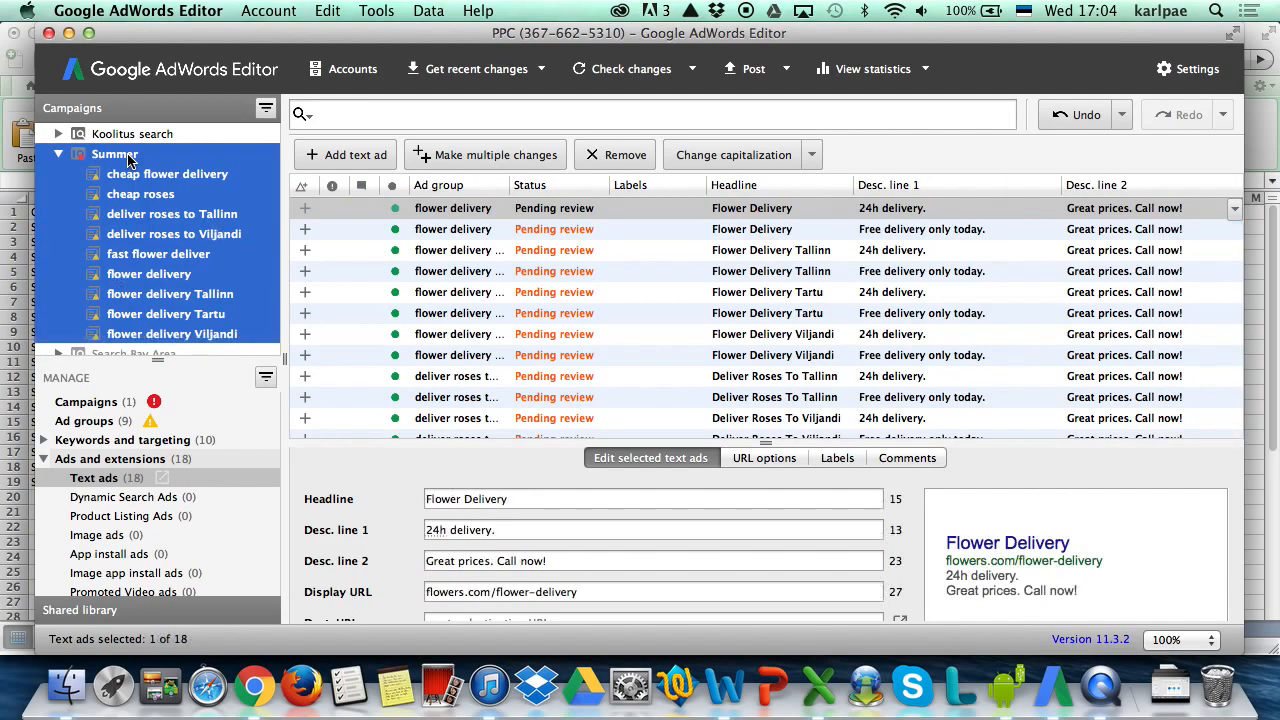
pyautogui.click(92, 402)
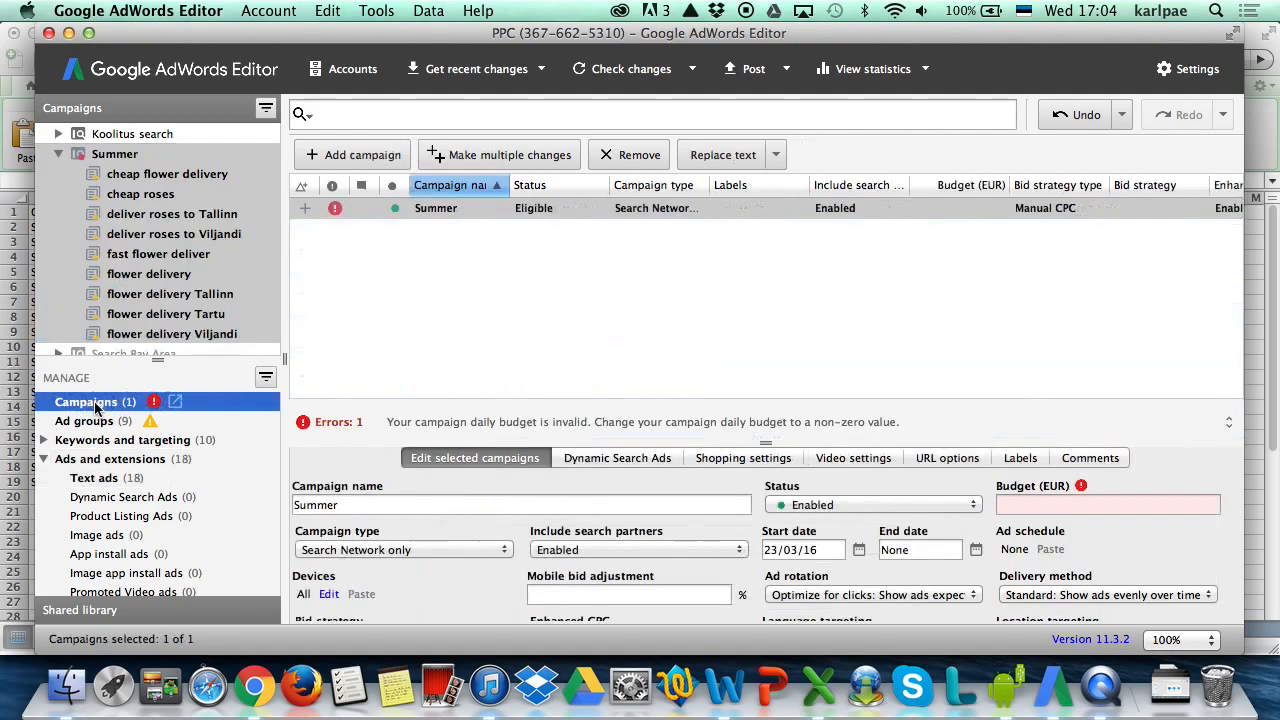
pyautogui.click(474, 394)
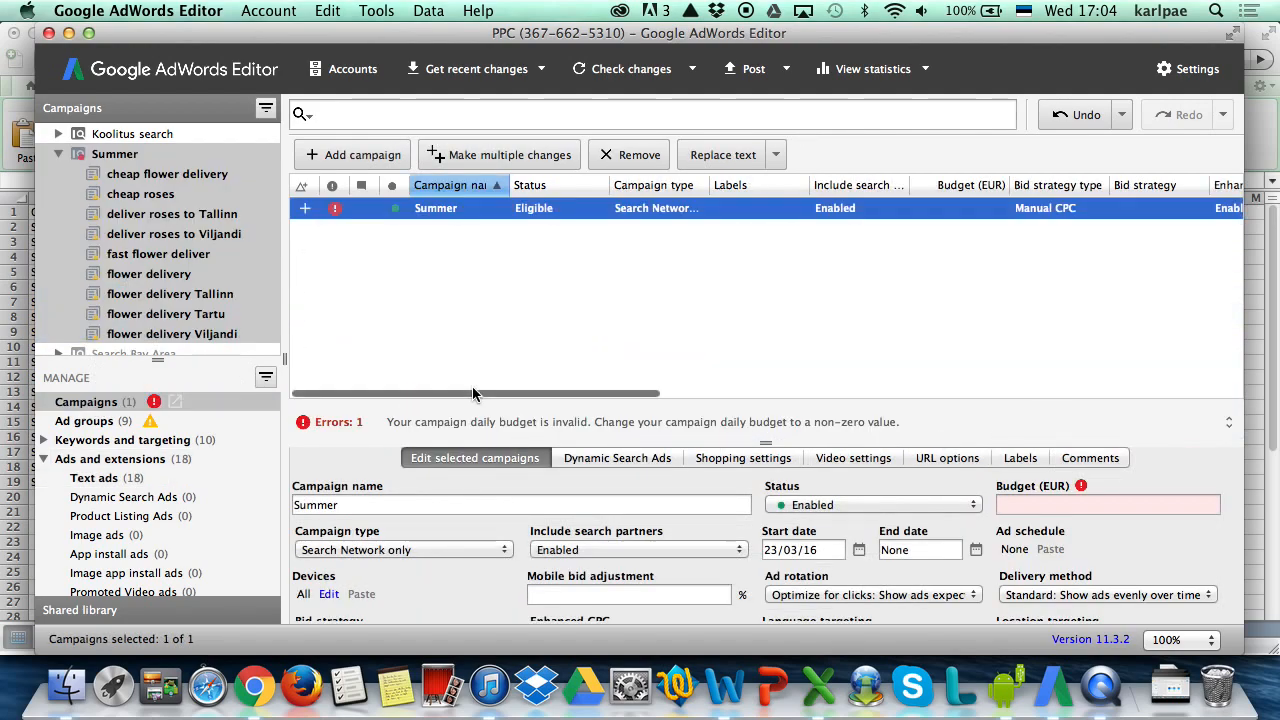
pyautogui.click(1045, 511)
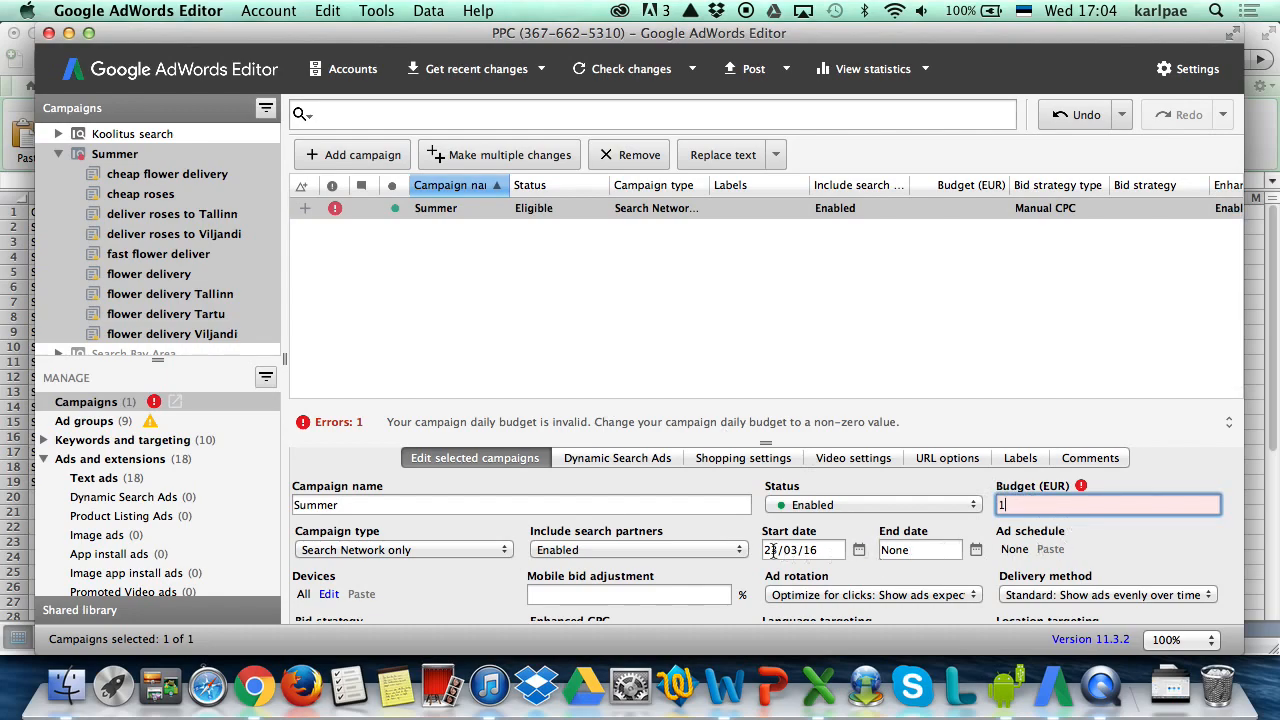
# - Add Estonian and Russian to the Summer campaign's language targeting alongside English
pyautogui.scroll(-3, 773, 551)
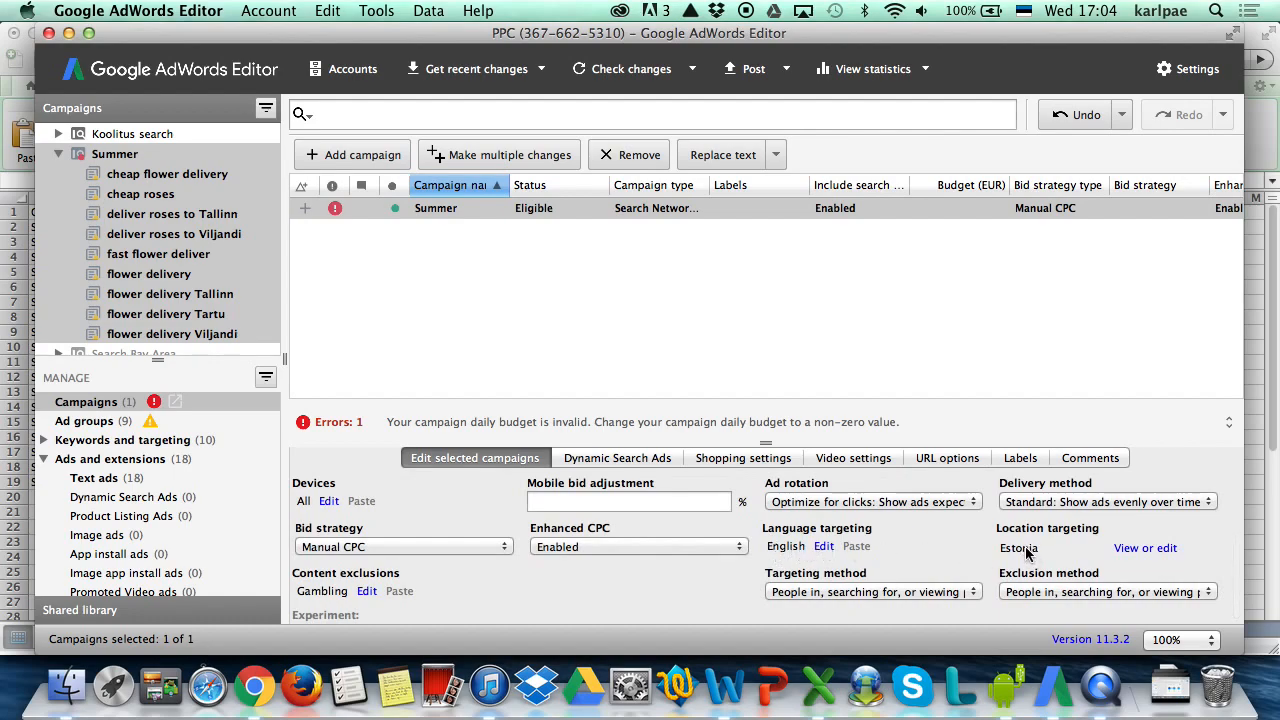
pyautogui.click(823, 546)
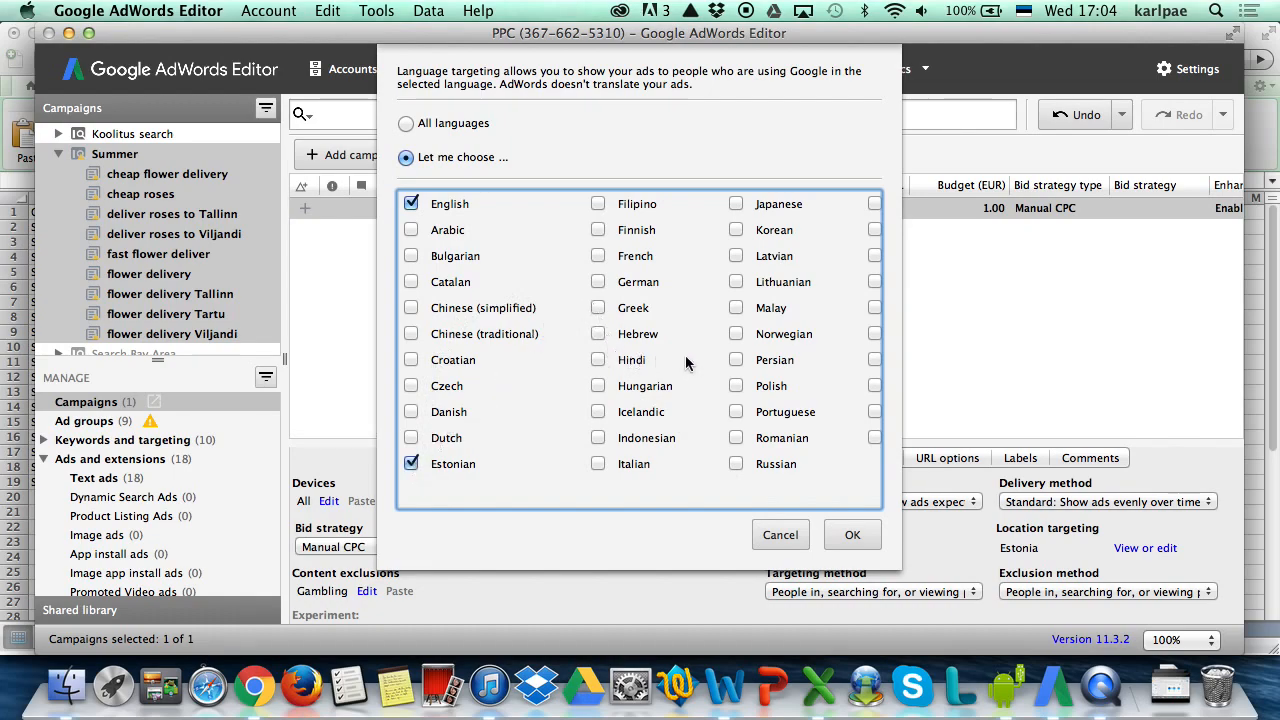
pyautogui.hscroll(3, 753, 342)
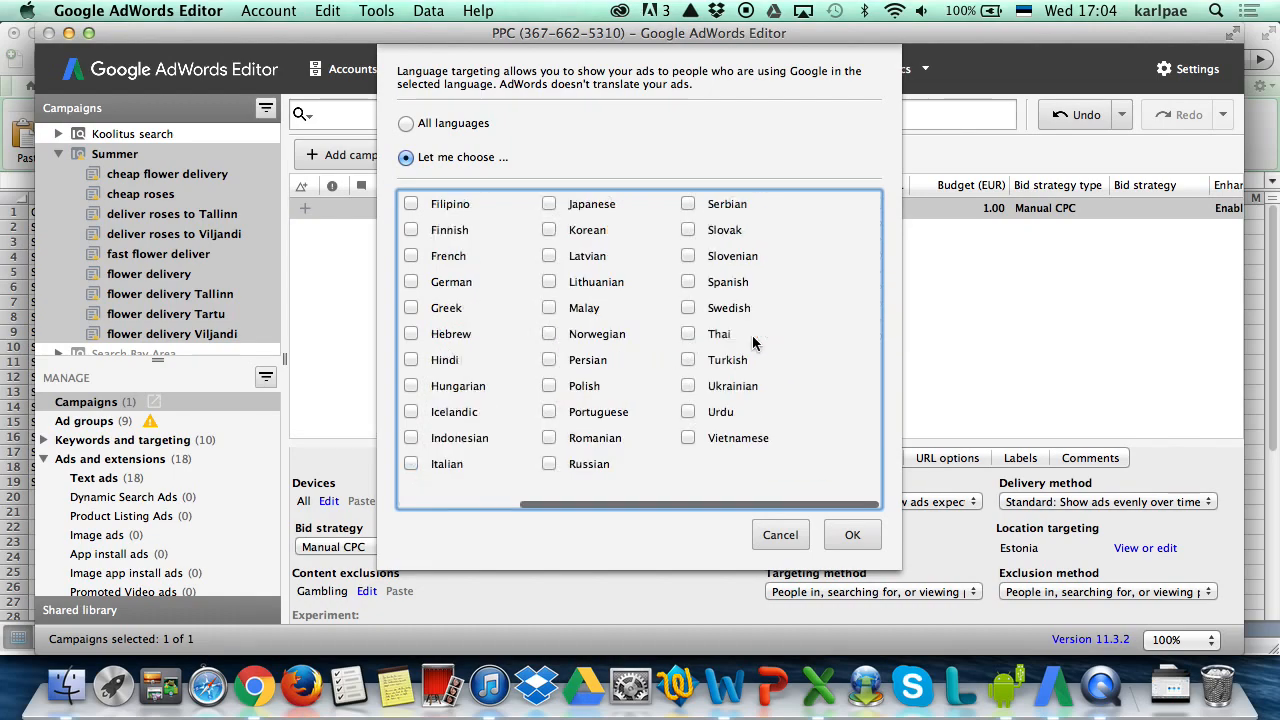
pyautogui.click(549, 464)
pyautogui.click(845, 533)
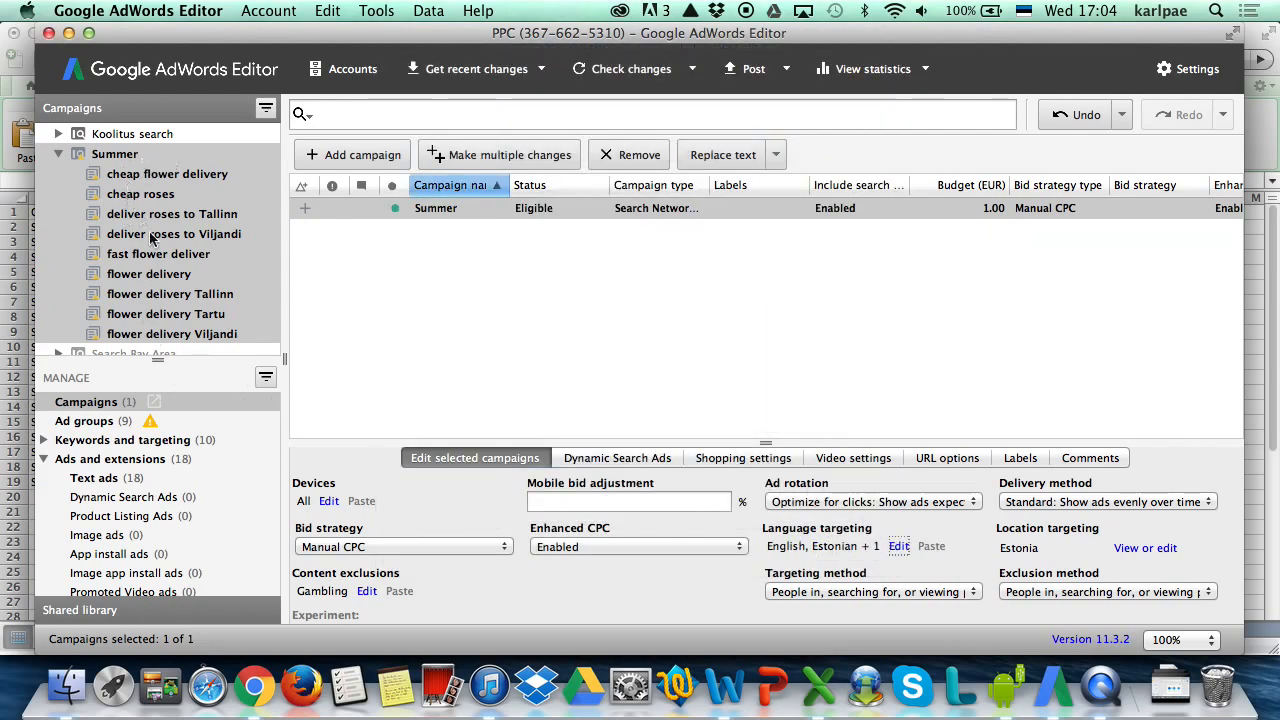
# - Set the default max. CPC of all nine Summer ad groups to 0.1 EUR
pyautogui.click(84, 421)
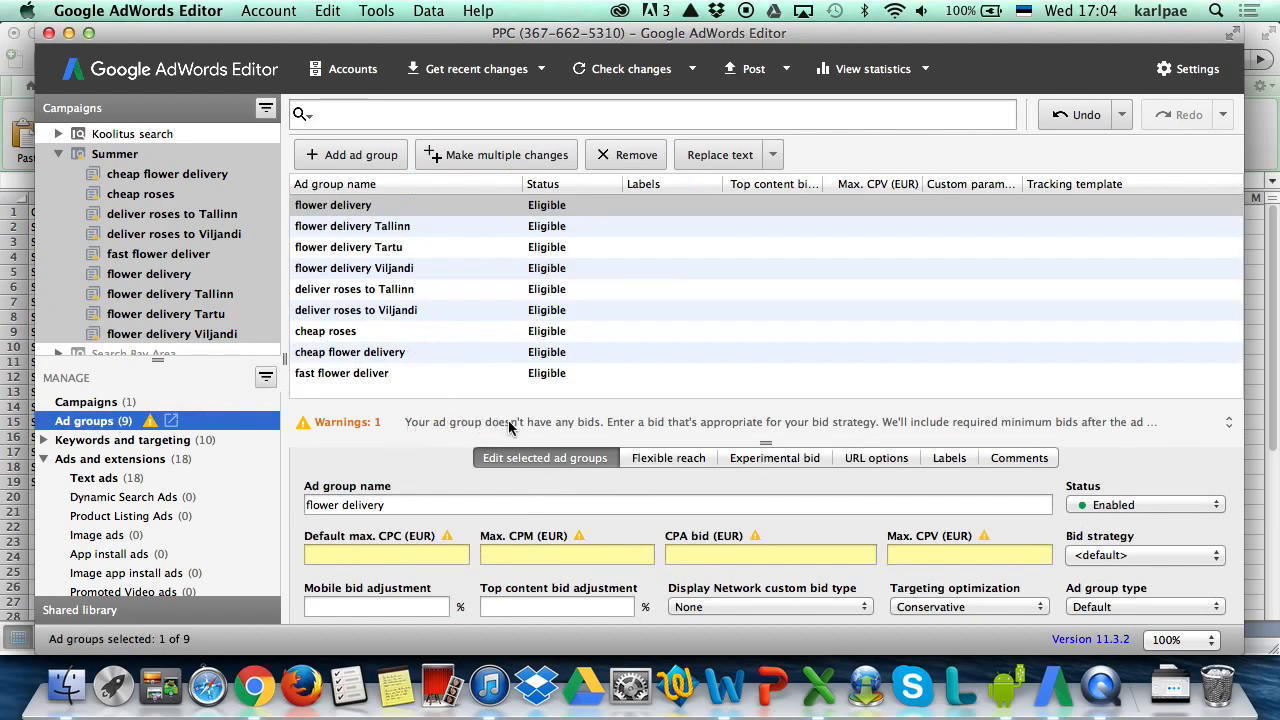
pyautogui.keyDown('shift'); pyautogui.click(555, 375); pyautogui.keyUp('shift')
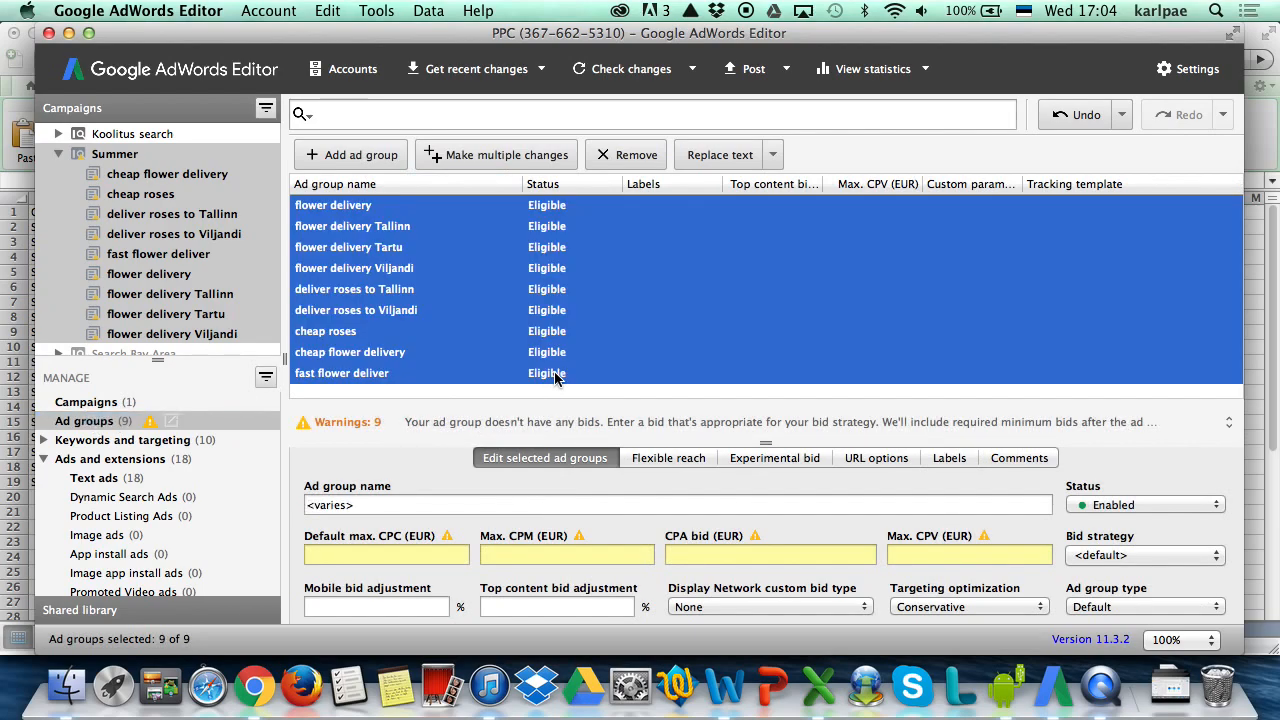
pyautogui.click(368, 553)
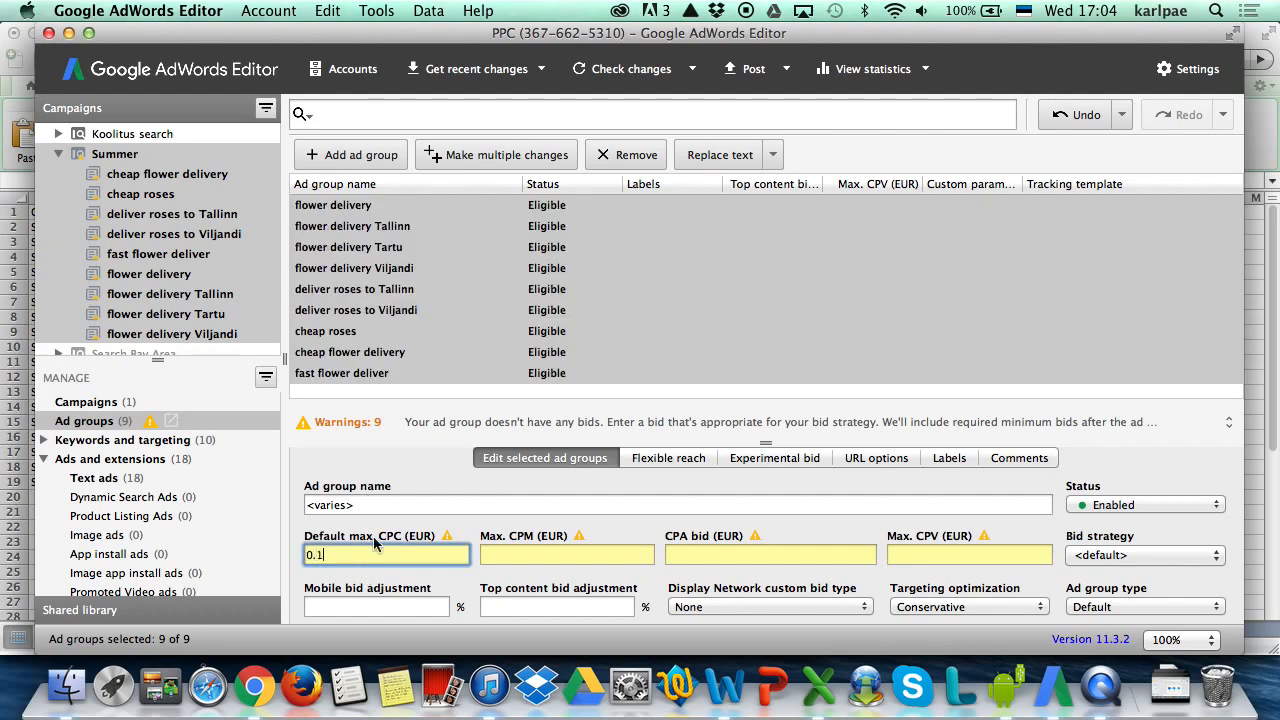
pyautogui.click(176, 214)
# - Run the check on the Summer campaign's changes and close the finished check
pyautogui.click(131, 156)
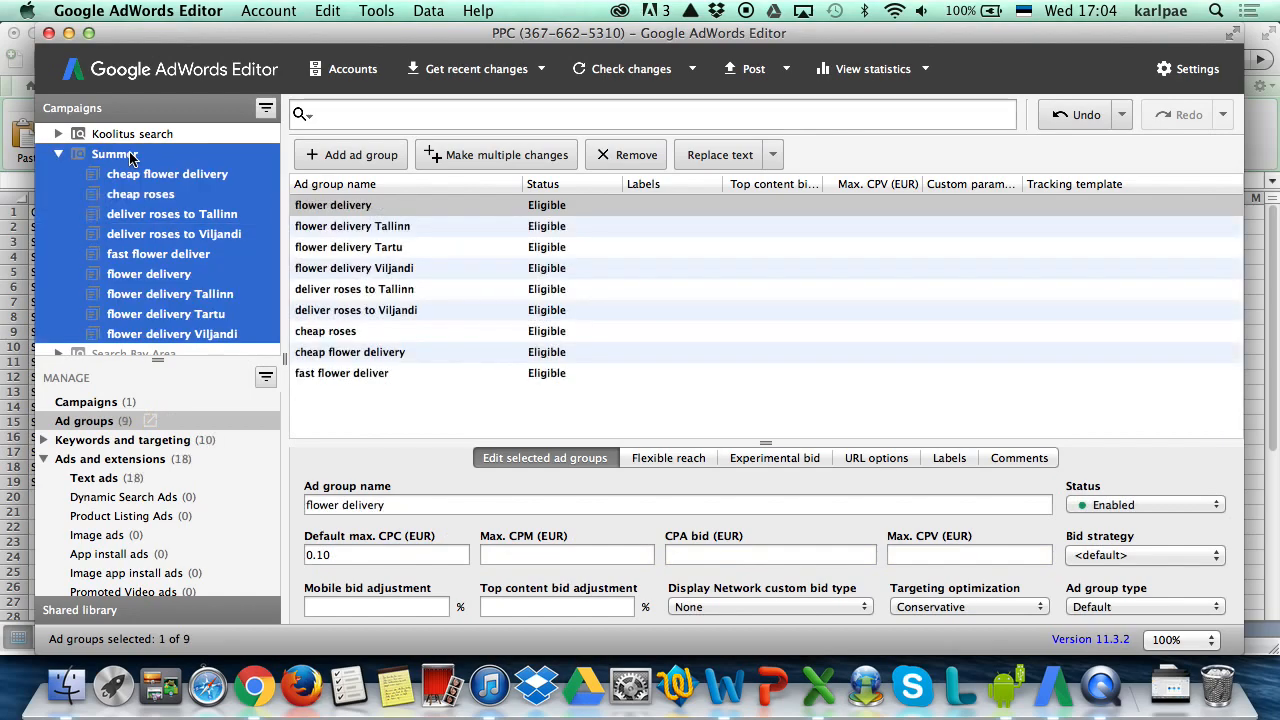
pyautogui.click(603, 68)
pyautogui.click(820, 415)
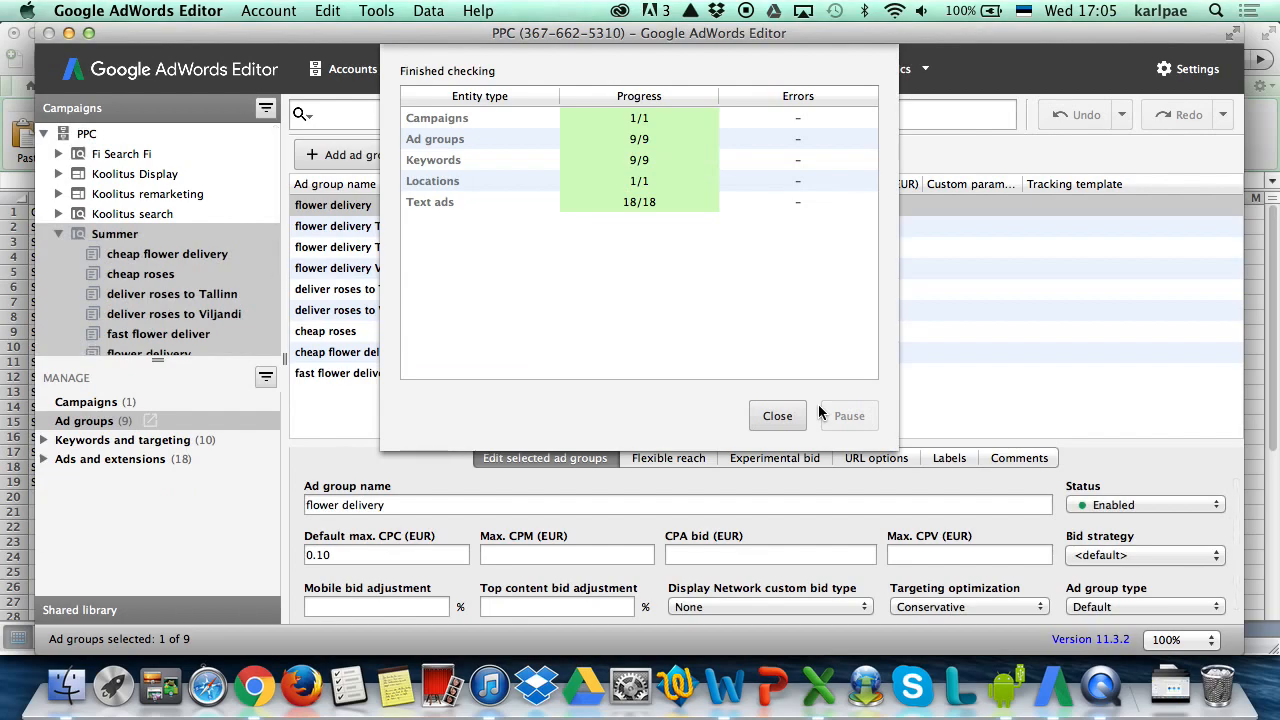
pyautogui.click(777, 416)
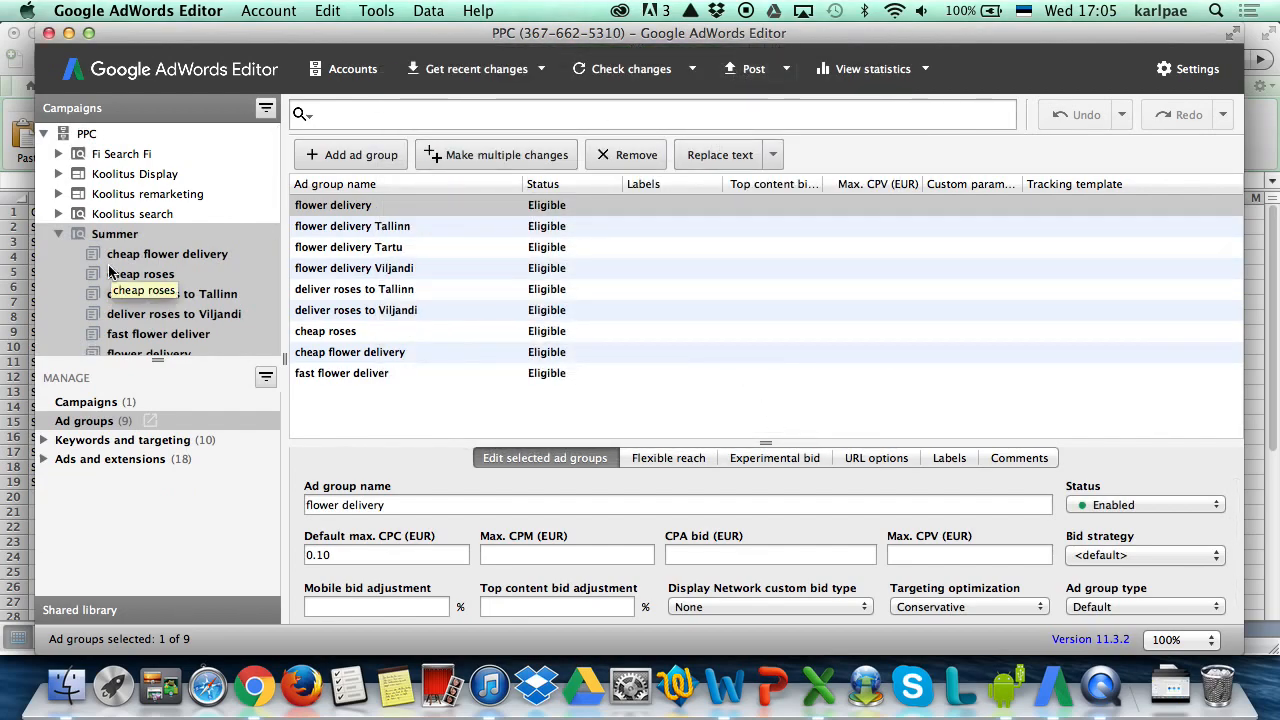
# - Sort the Summer text ads by description line 1 and change that line to "7h delivery." in all "24h delivery." ads
pyautogui.scroll(-4, 109, 272)
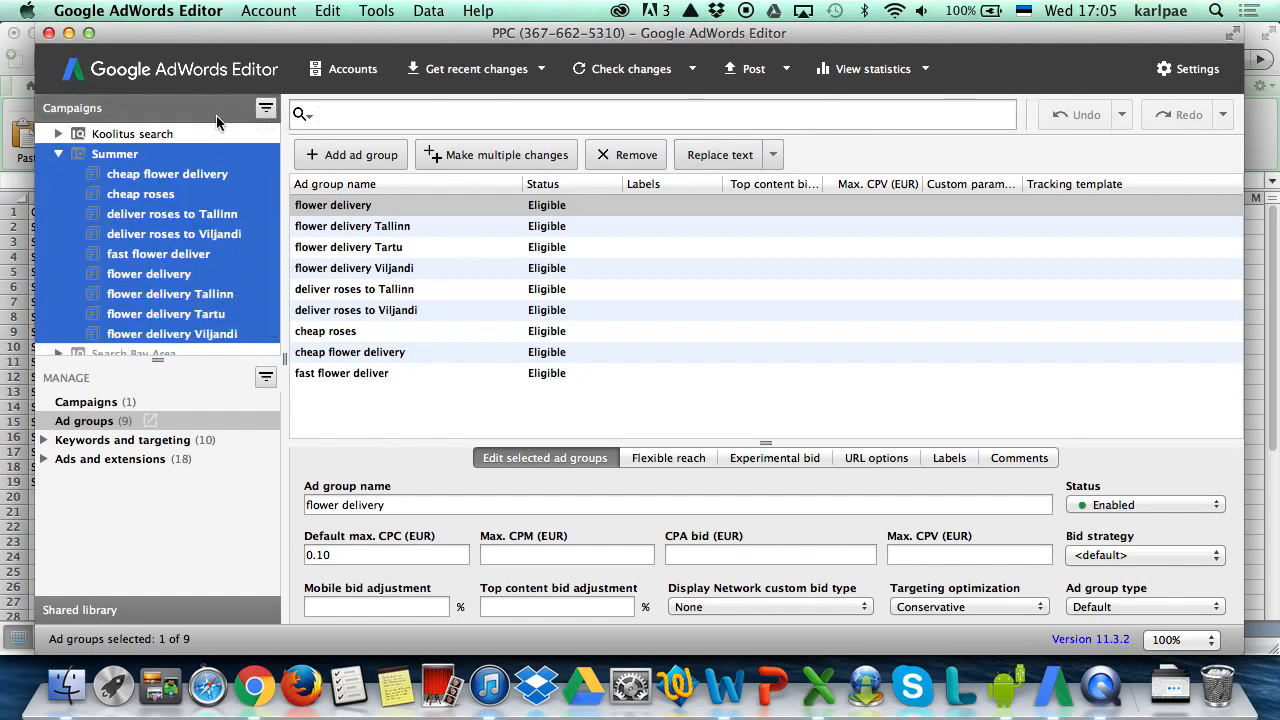
pyautogui.scroll(-1, 157, 193)
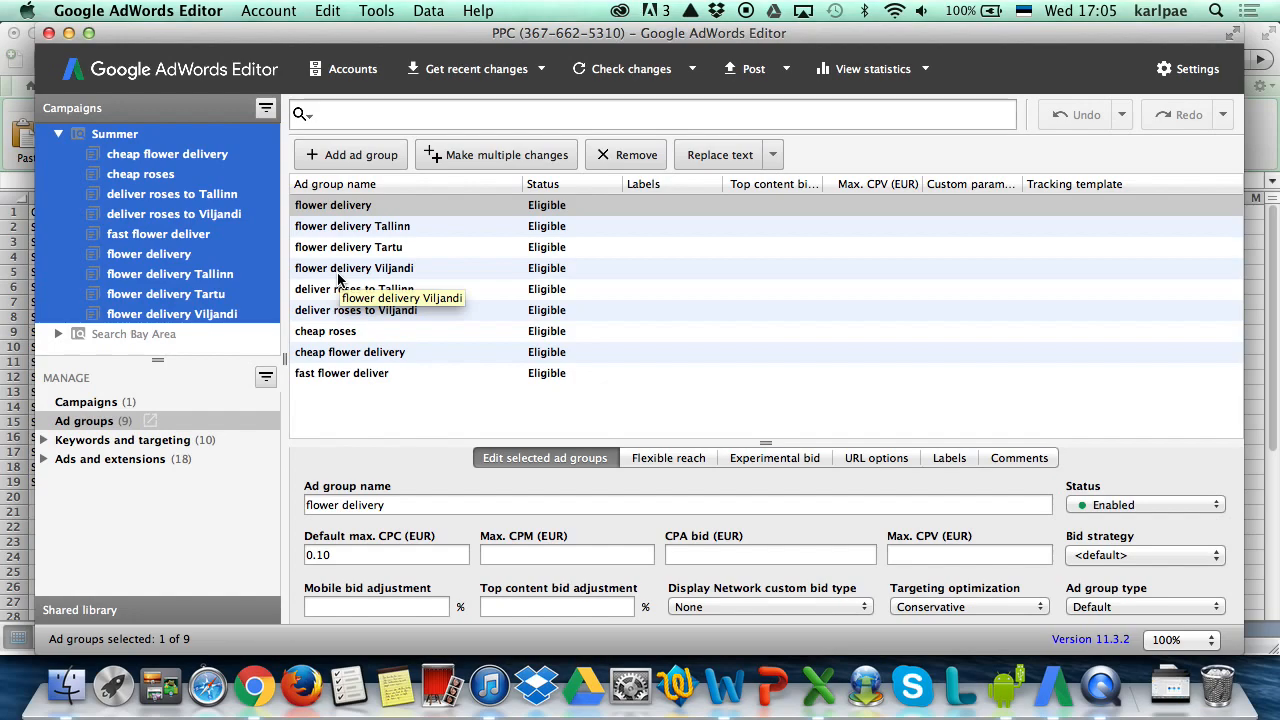
pyautogui.click(42, 459)
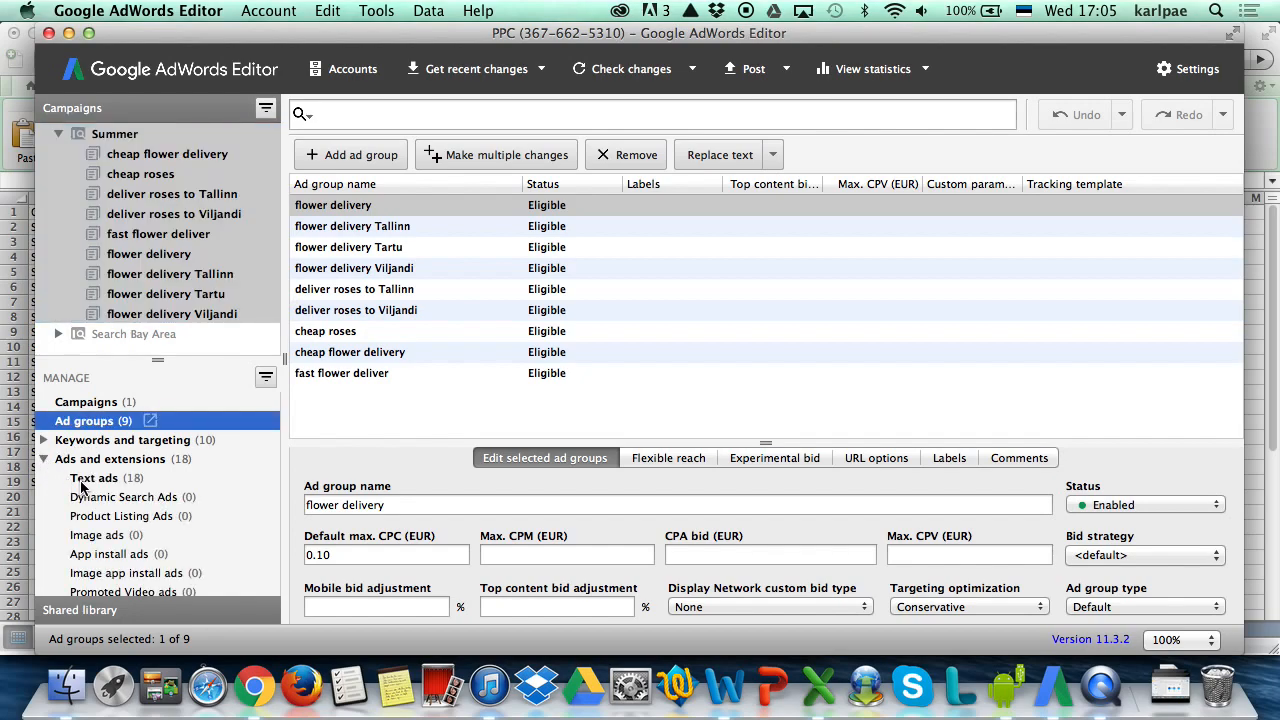
pyautogui.click(84, 480)
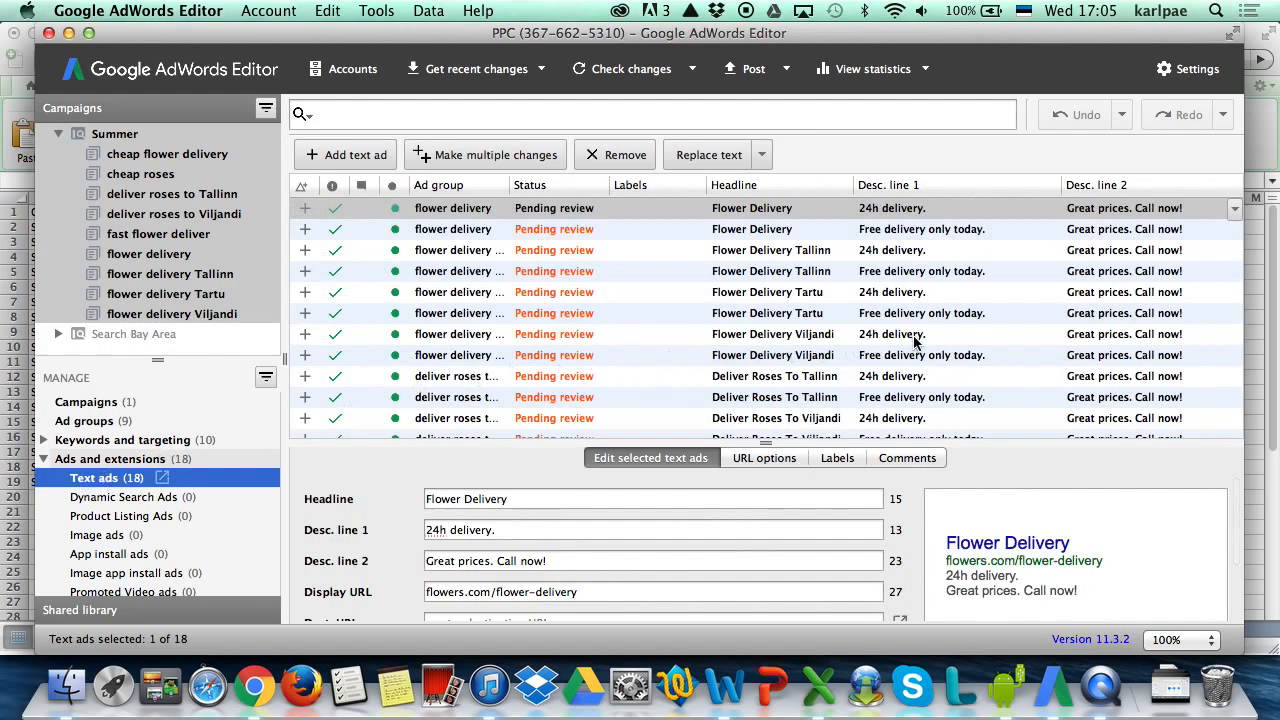
pyautogui.click(905, 193)
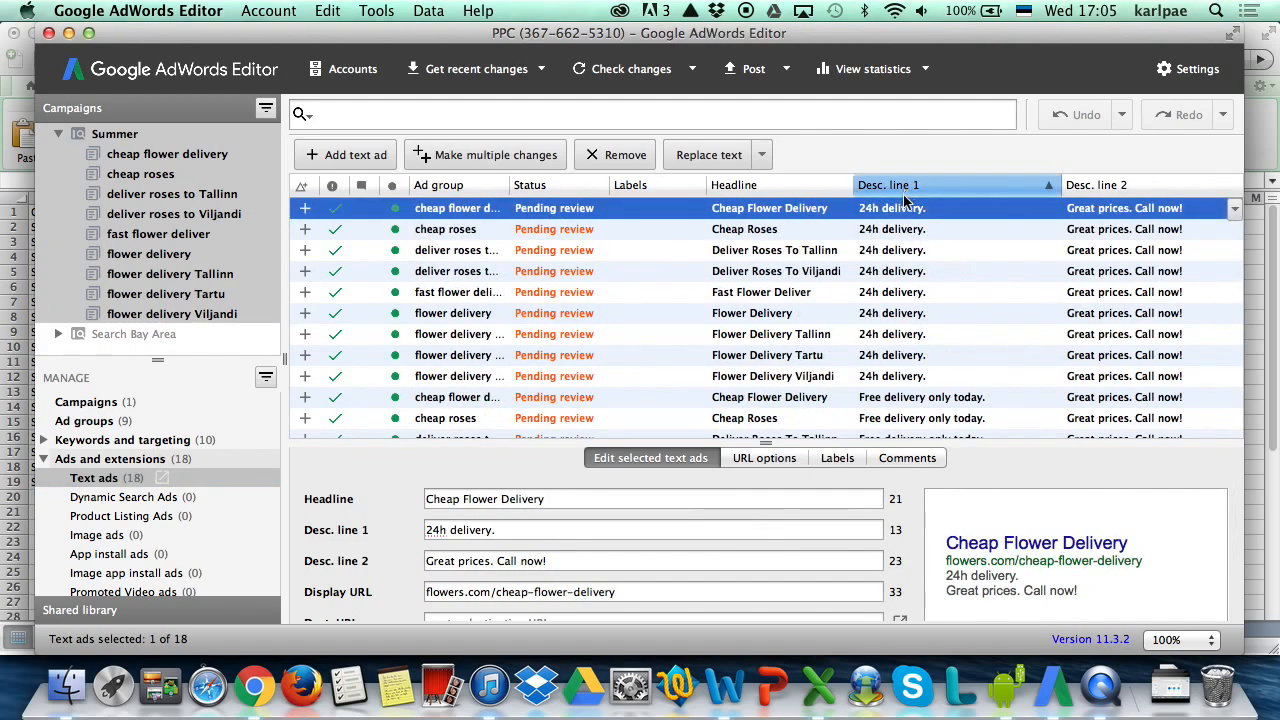
pyautogui.keyDown('shift'); pyautogui.click(903, 377); pyautogui.keyUp('shift')
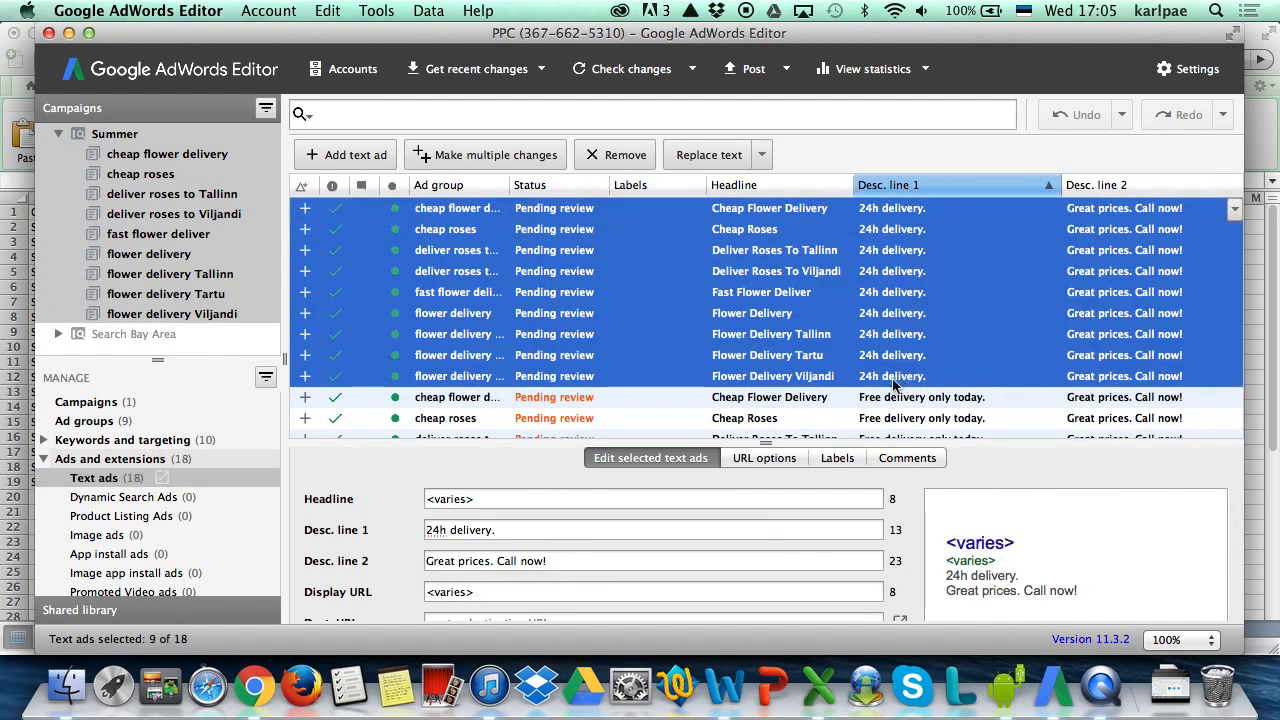
pyautogui.click(446, 530)
pyautogui.press('BackSpace')
pyautogui.press('BackSpace')
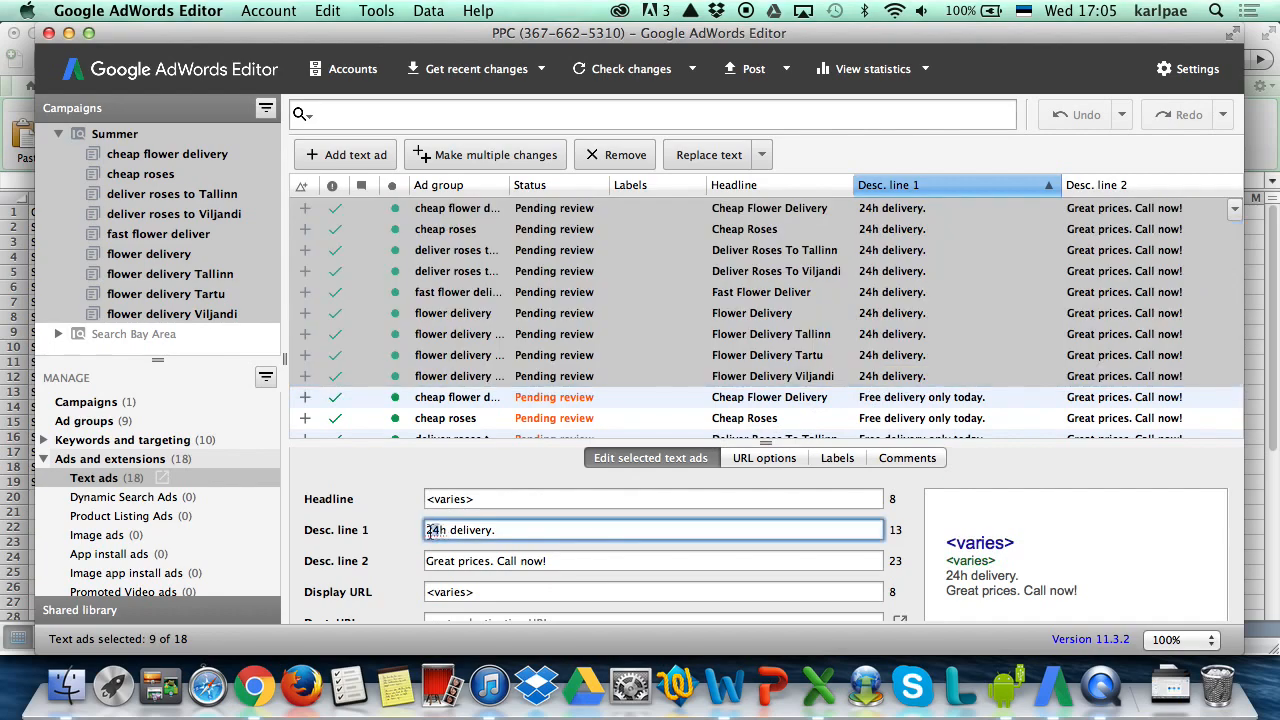
pyautogui.write('7')
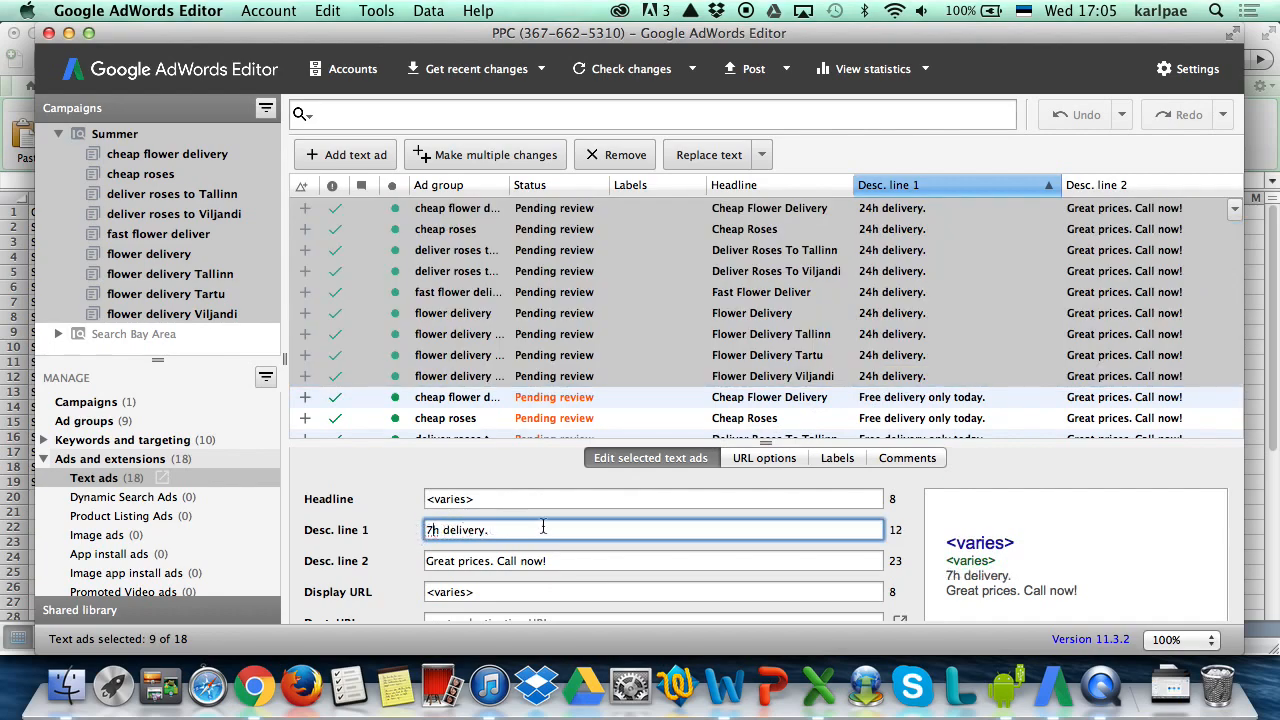
pyautogui.click(587, 560)
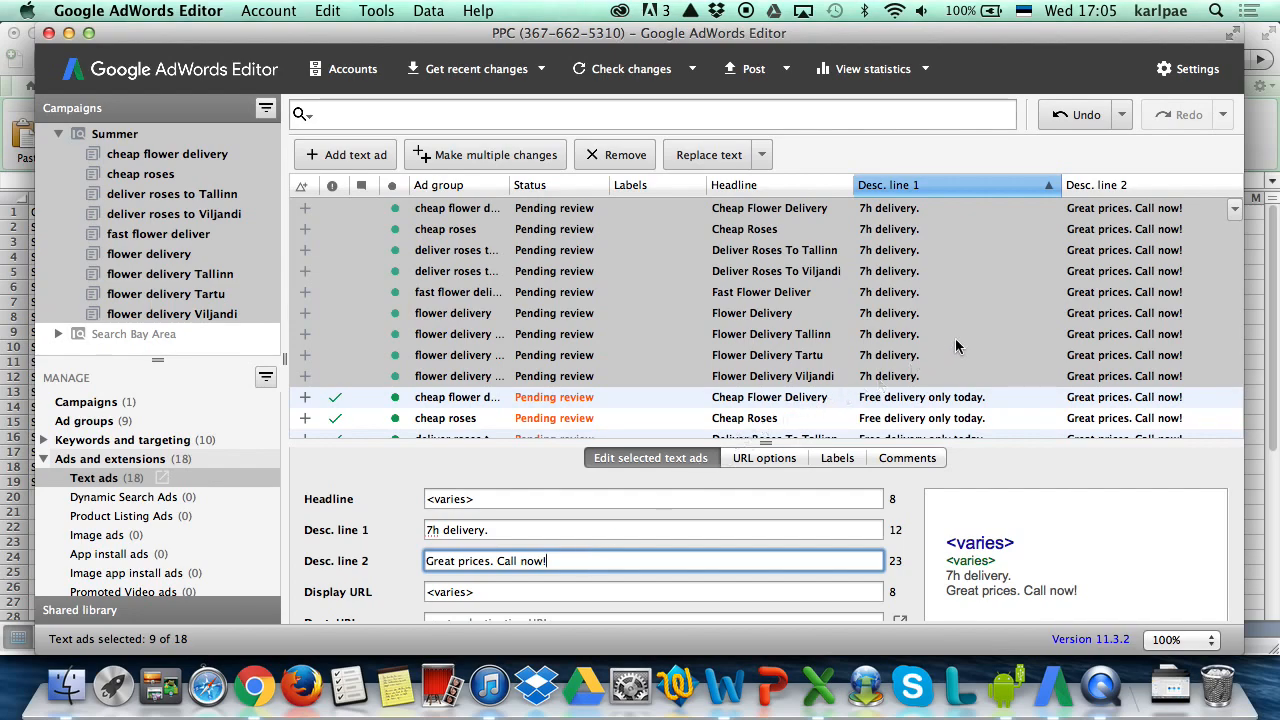
# - Look through the Summer campaign's ad and extension types, view its sitelinks and return to its text ads
pyautogui.scroll(-4, 957, 346)
pyautogui.scroll(4, 957, 346)
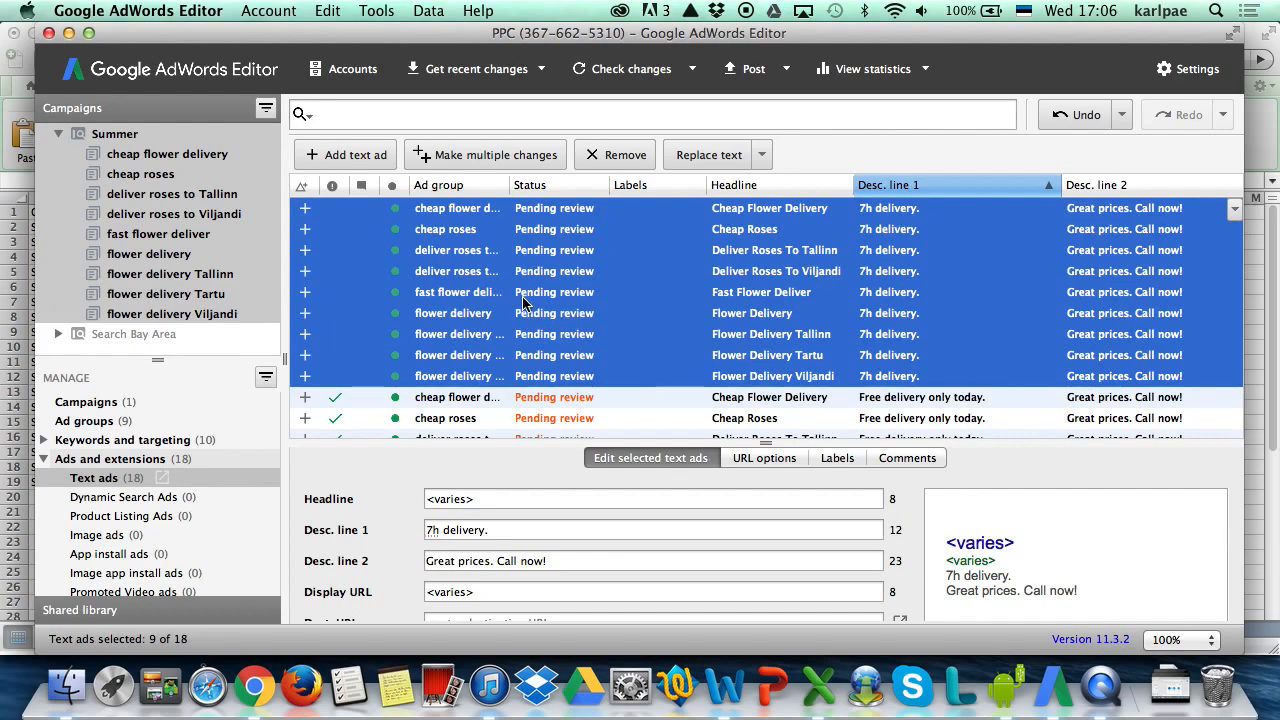
pyautogui.scroll(-1, 221, 500)
pyautogui.scroll(-7, 220, 495)
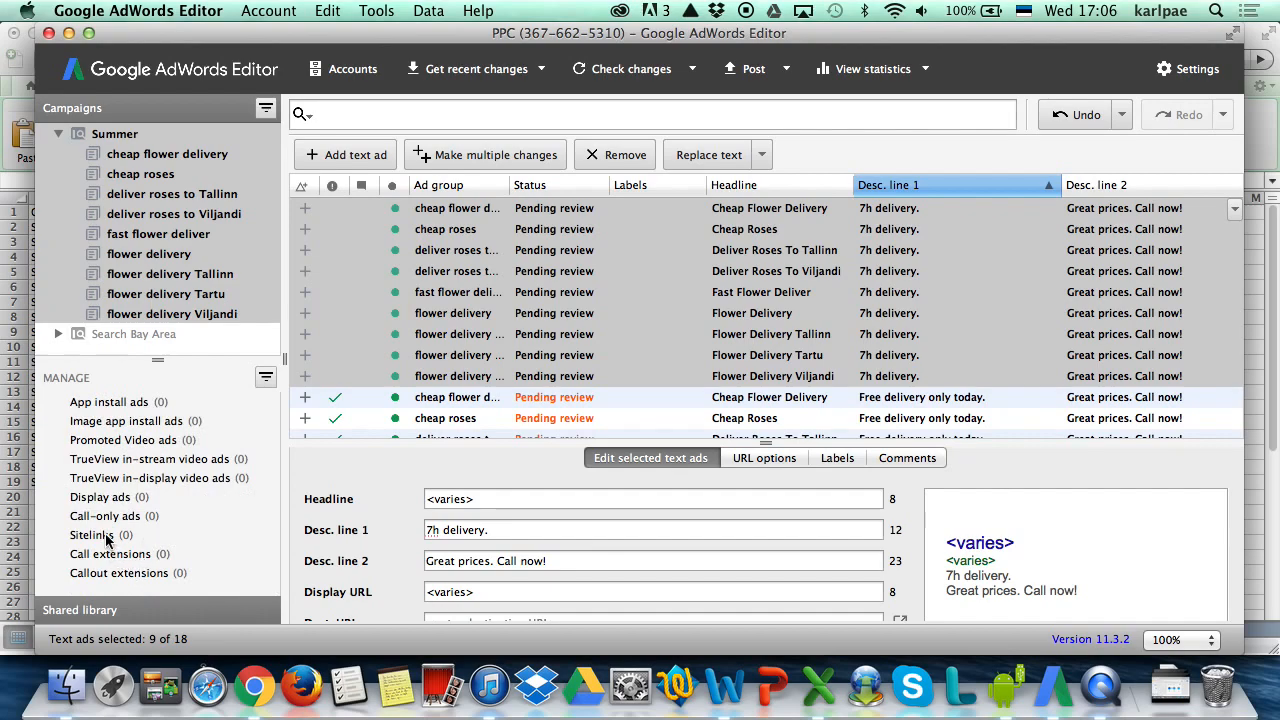
pyautogui.scroll(3, 110, 527)
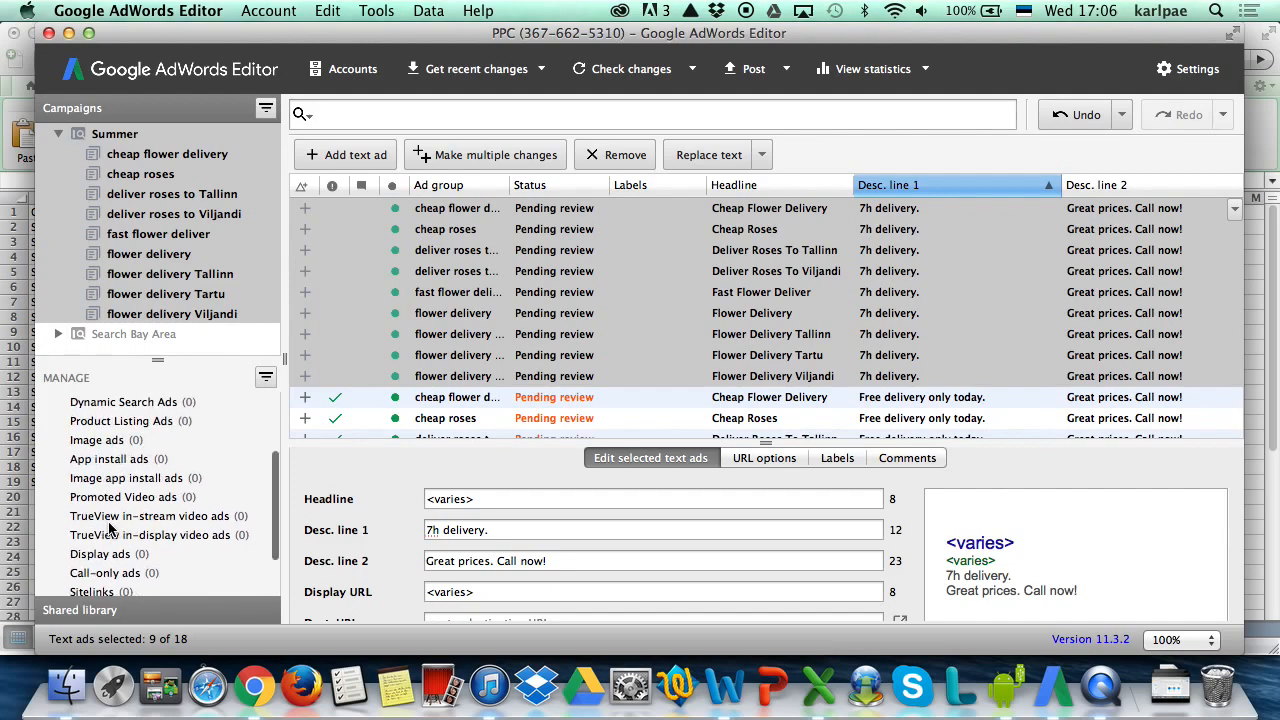
pyautogui.scroll(2, 110, 527)
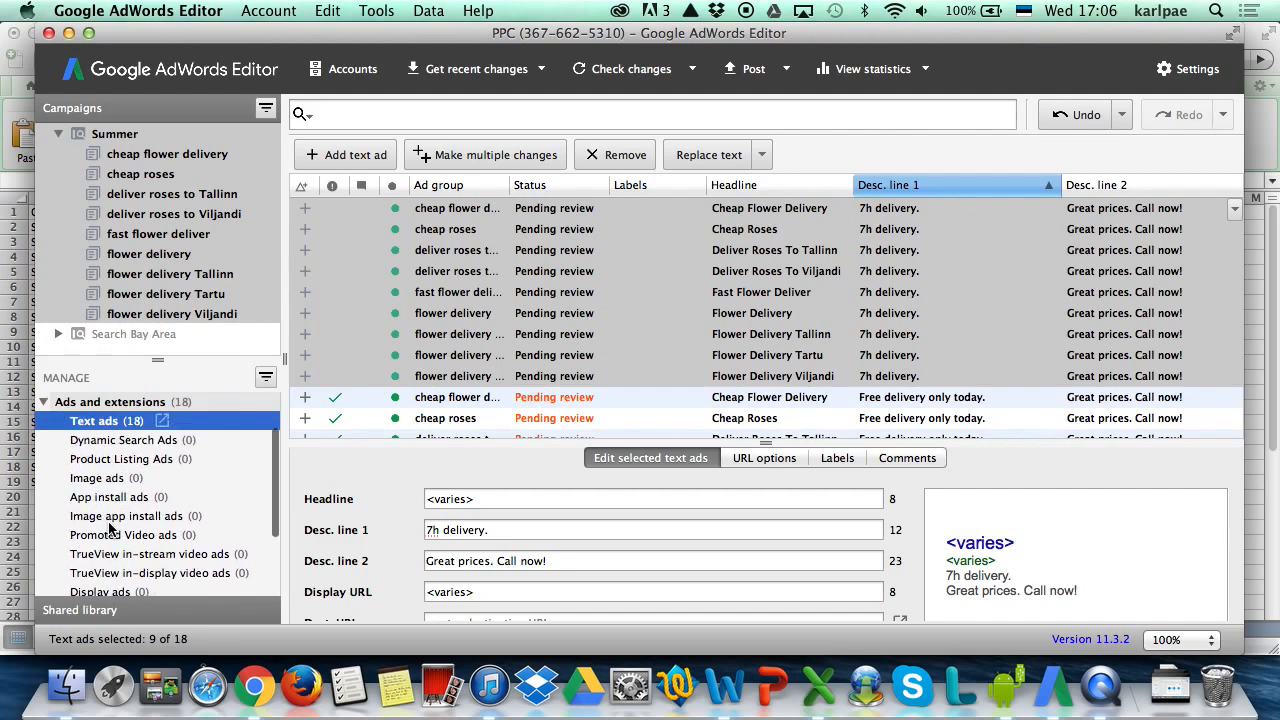
pyautogui.scroll(-5, 110, 527)
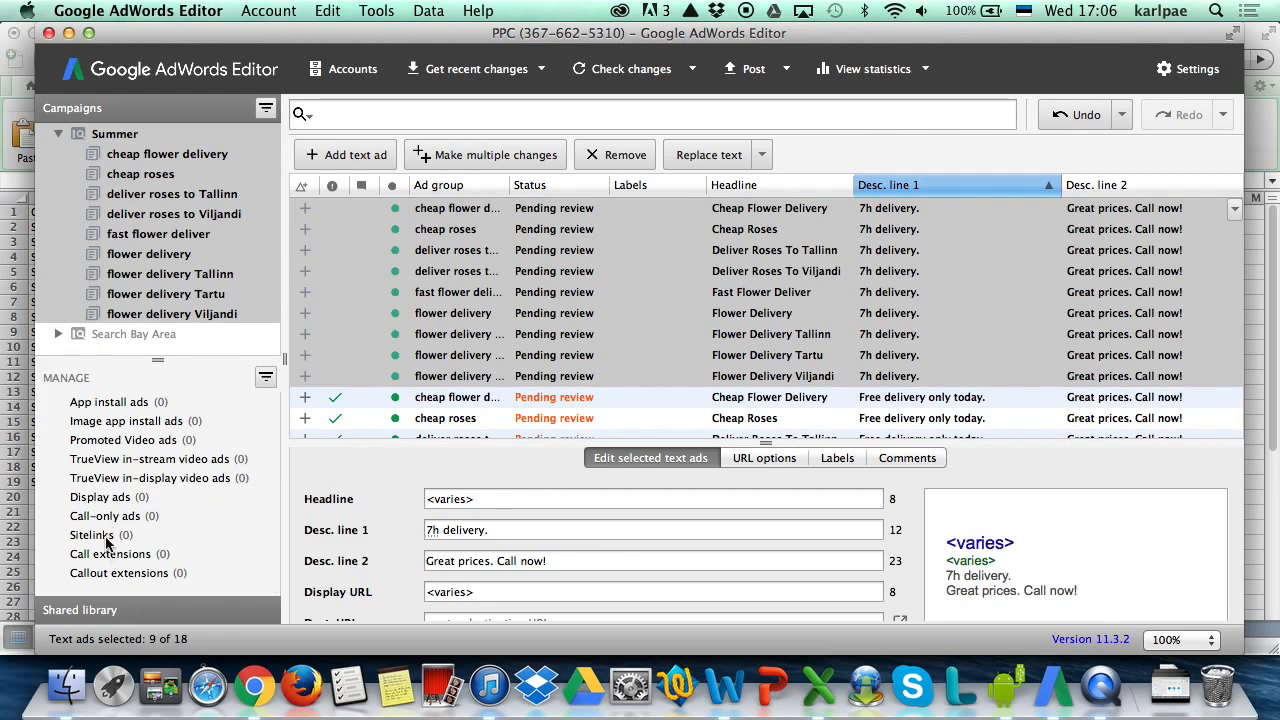
pyautogui.click(92, 536)
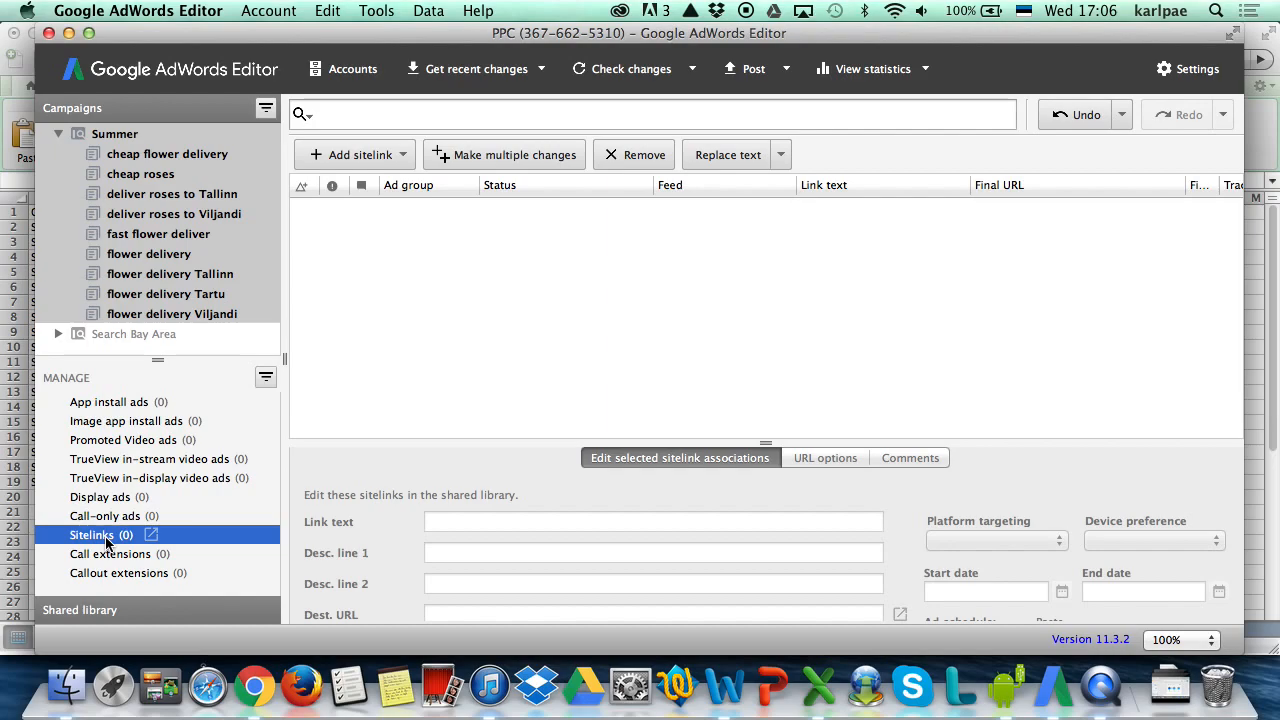
pyautogui.scroll(5, 110, 530)
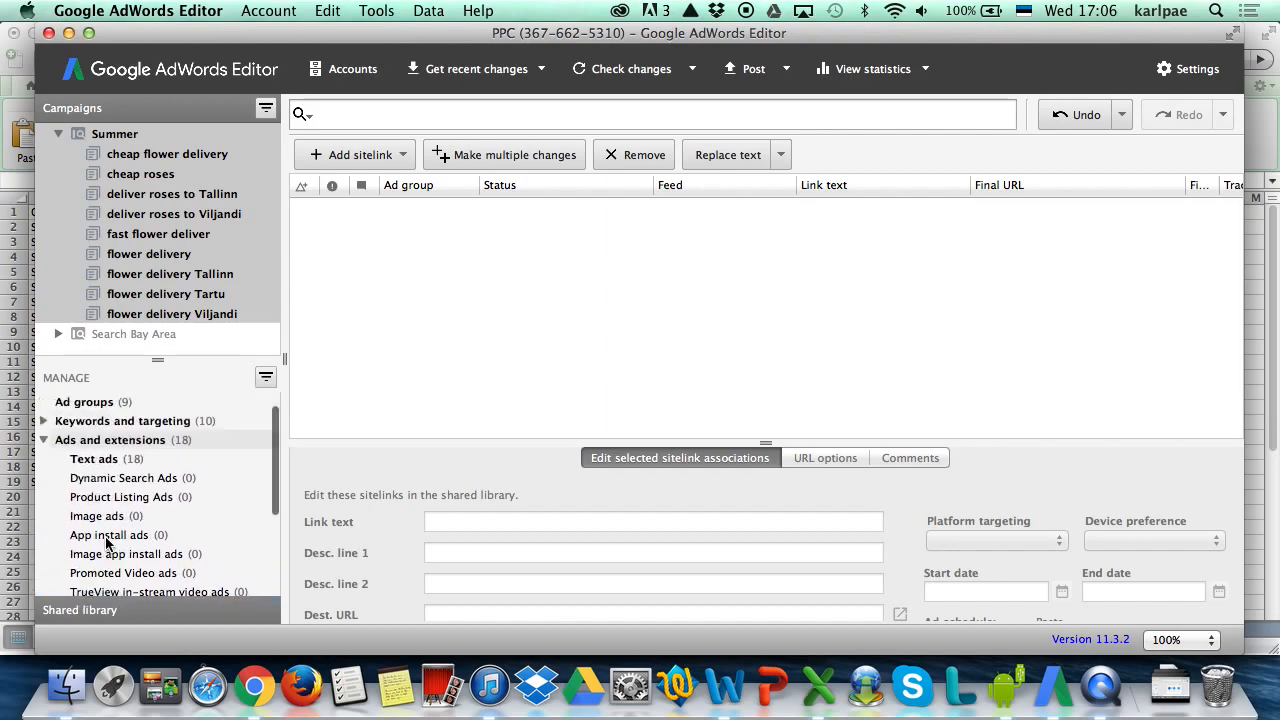
pyautogui.click(125, 462)
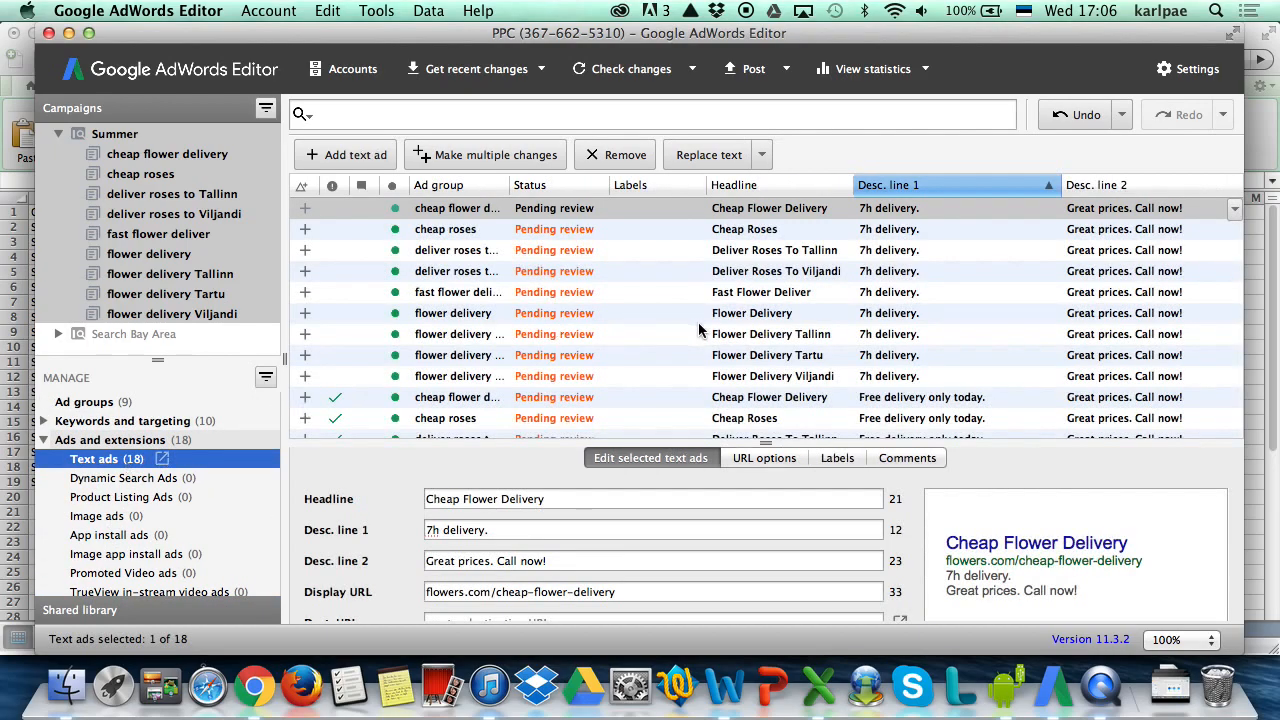
pyautogui.click(944, 272)
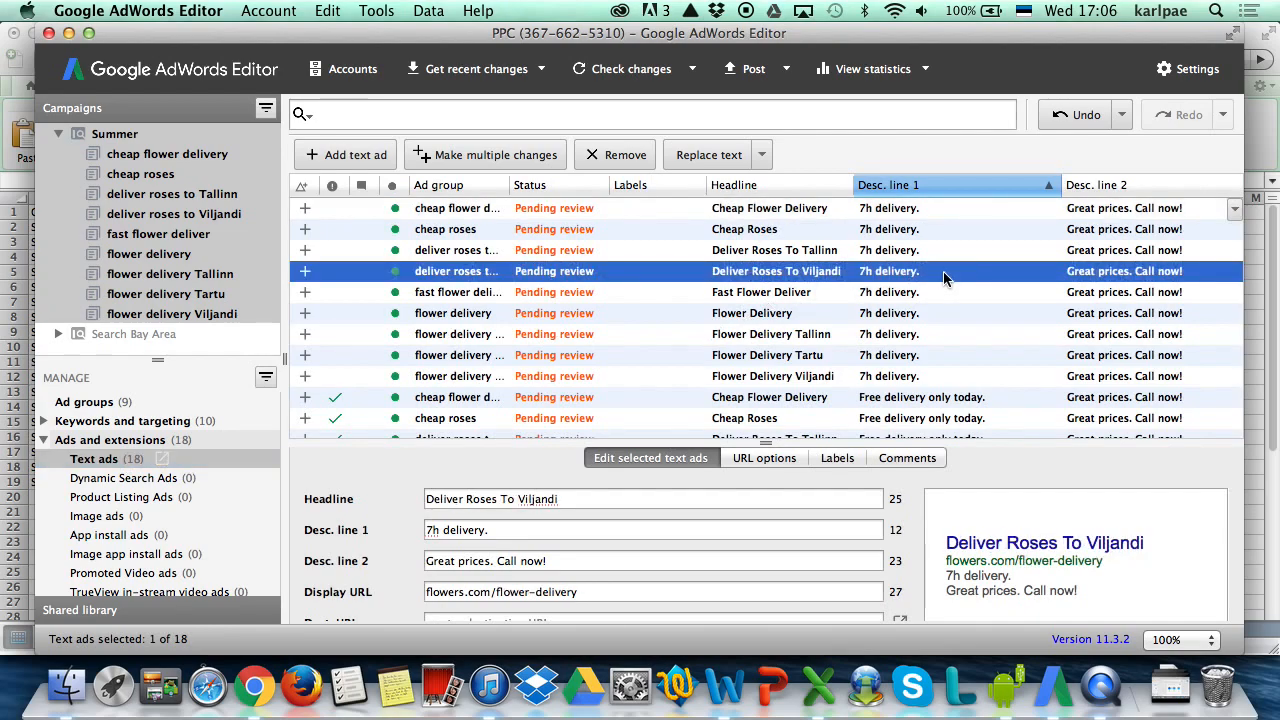
pyautogui.click(128, 456)
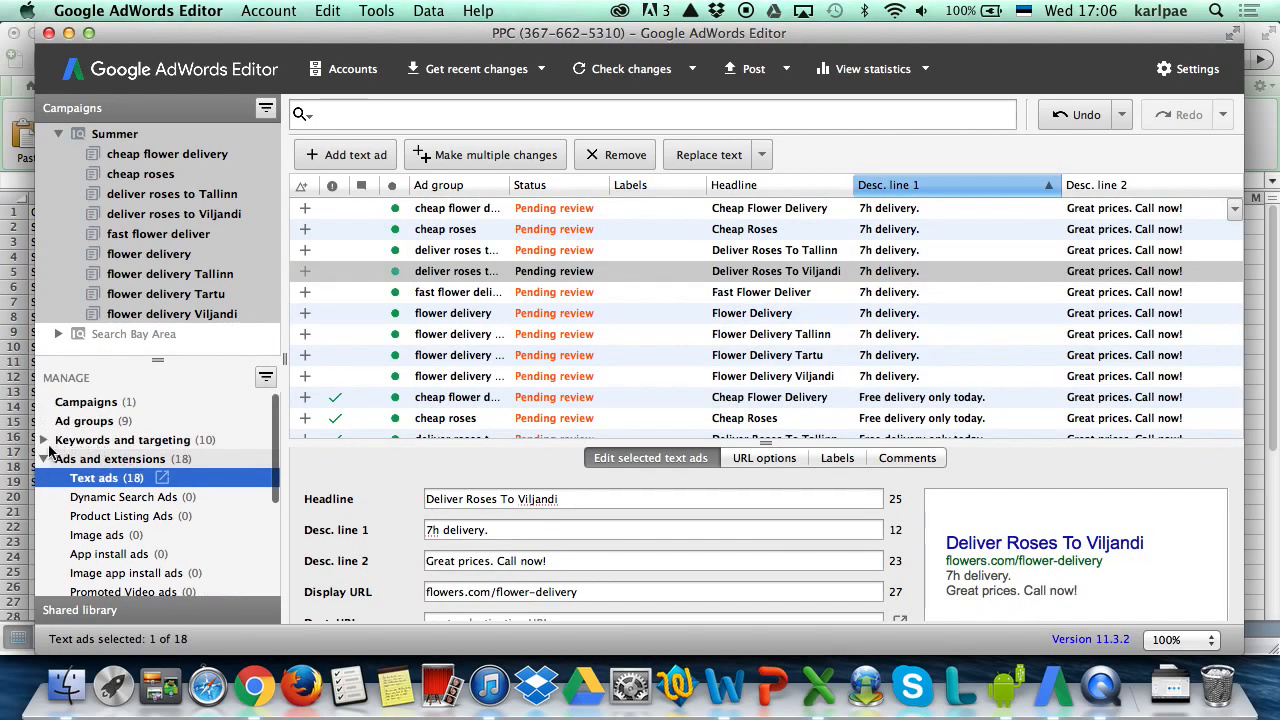
# - Start a multiple-changes import for the cheap flower delivery ad group's keywords and expand the Summer campaign among the destinations
pyautogui.click(45, 441)
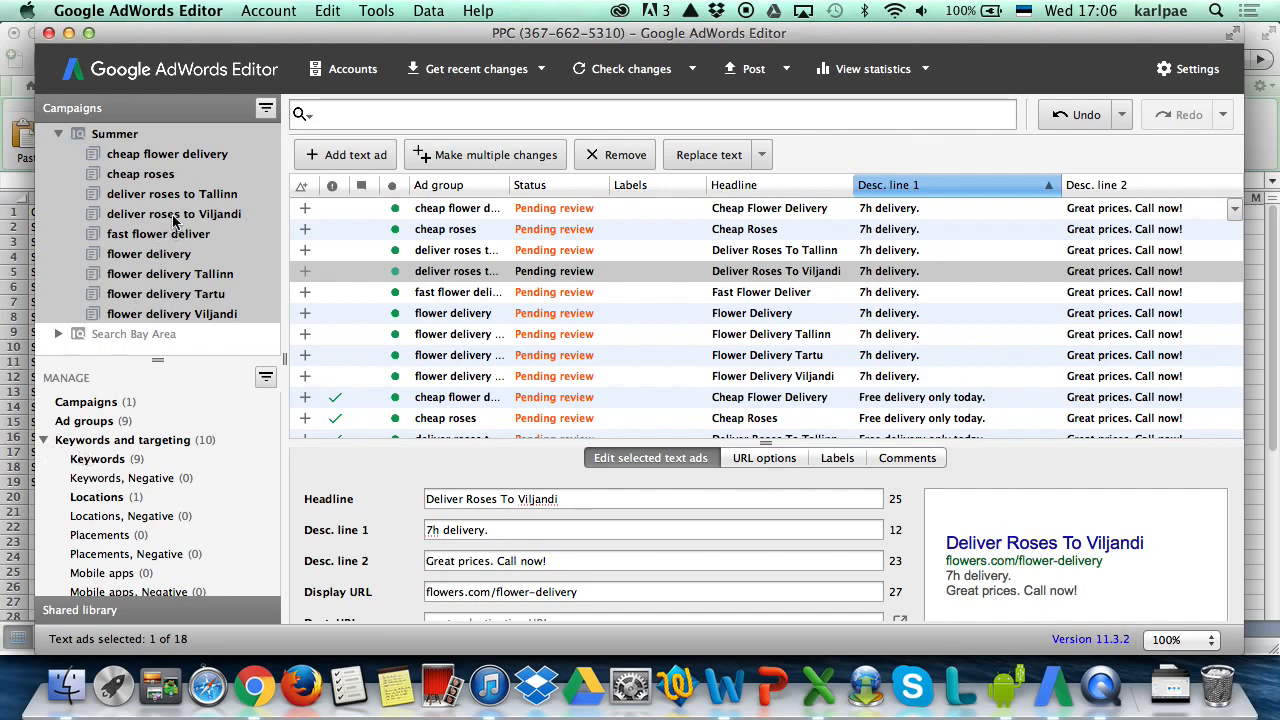
pyautogui.click(197, 154)
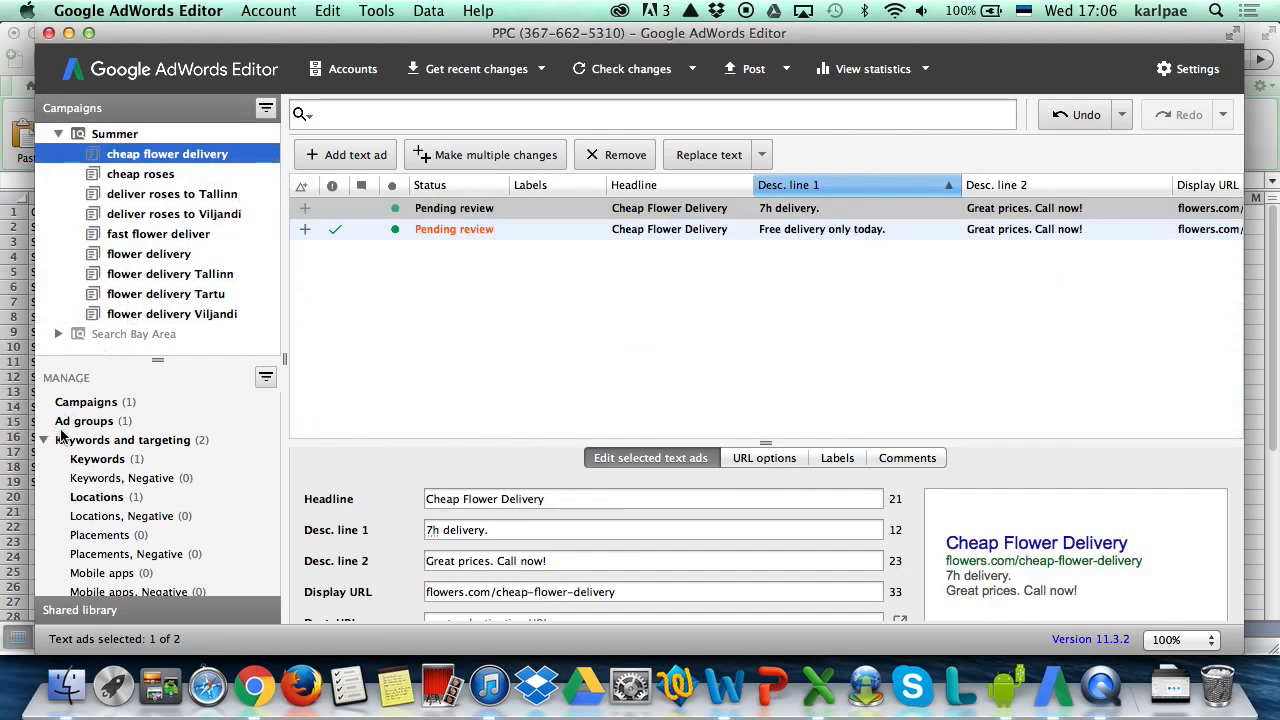
pyautogui.click(99, 460)
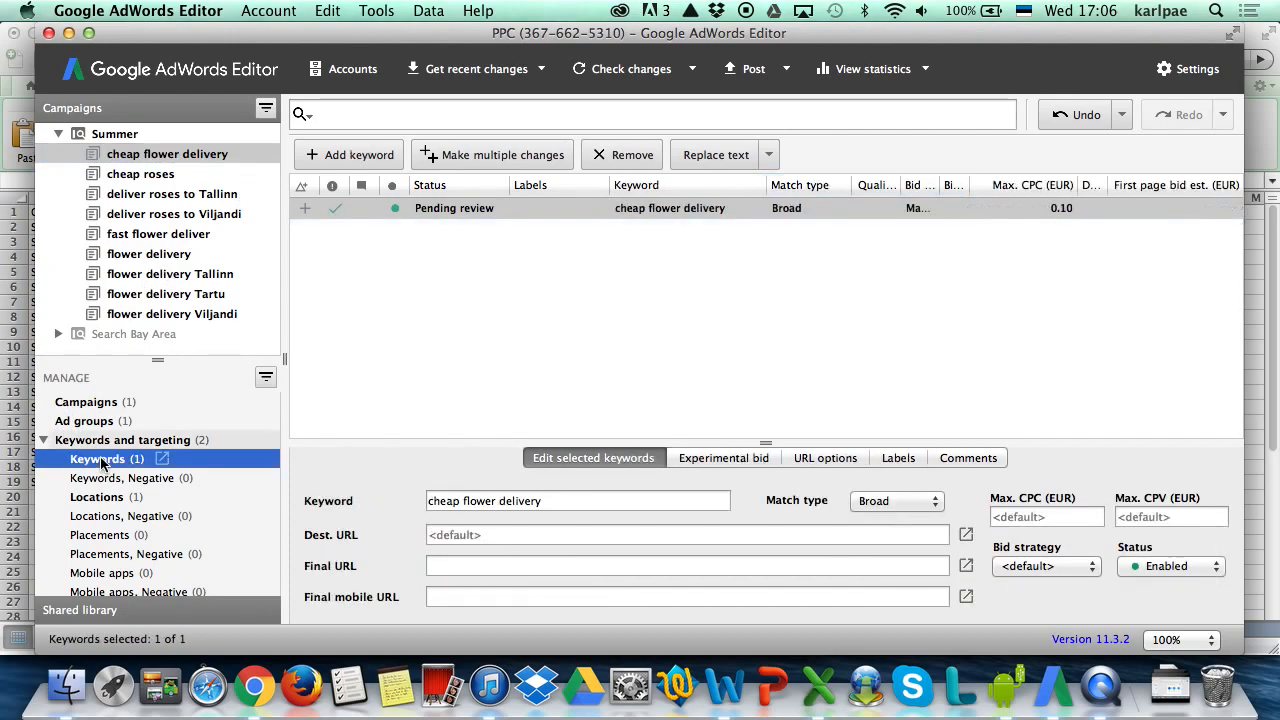
pyautogui.click(469, 157)
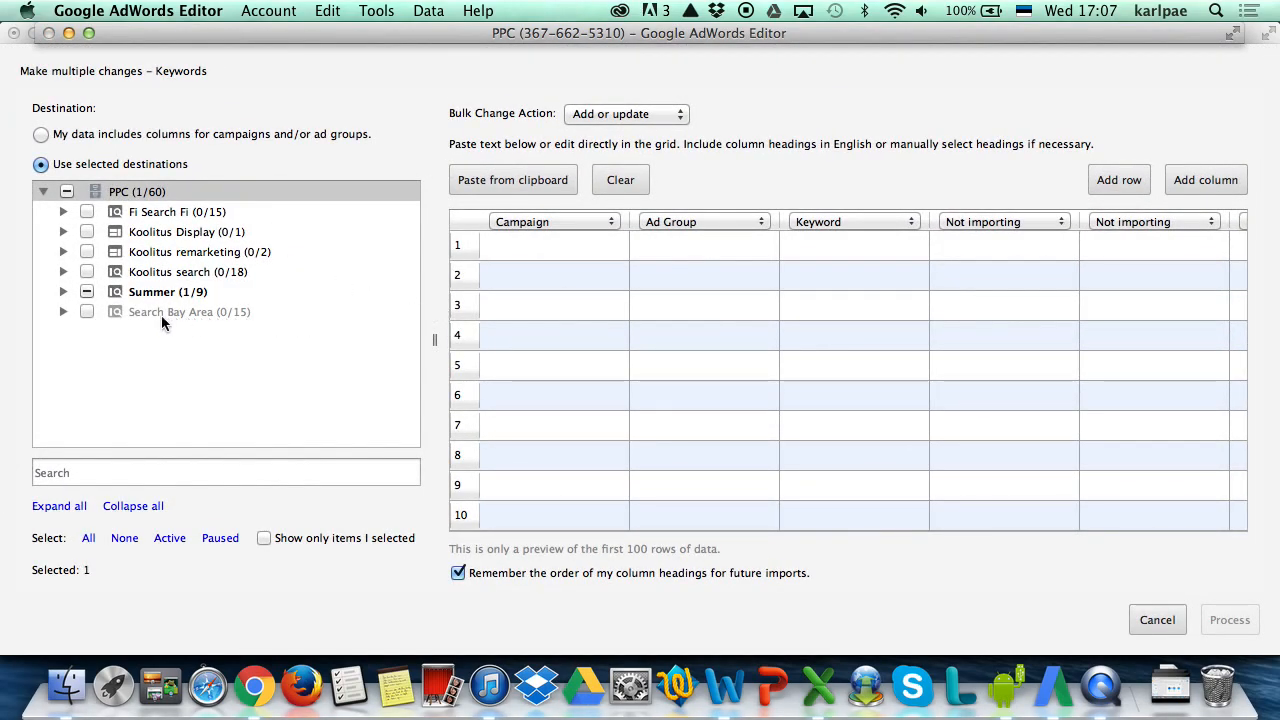
pyautogui.click(63, 291)
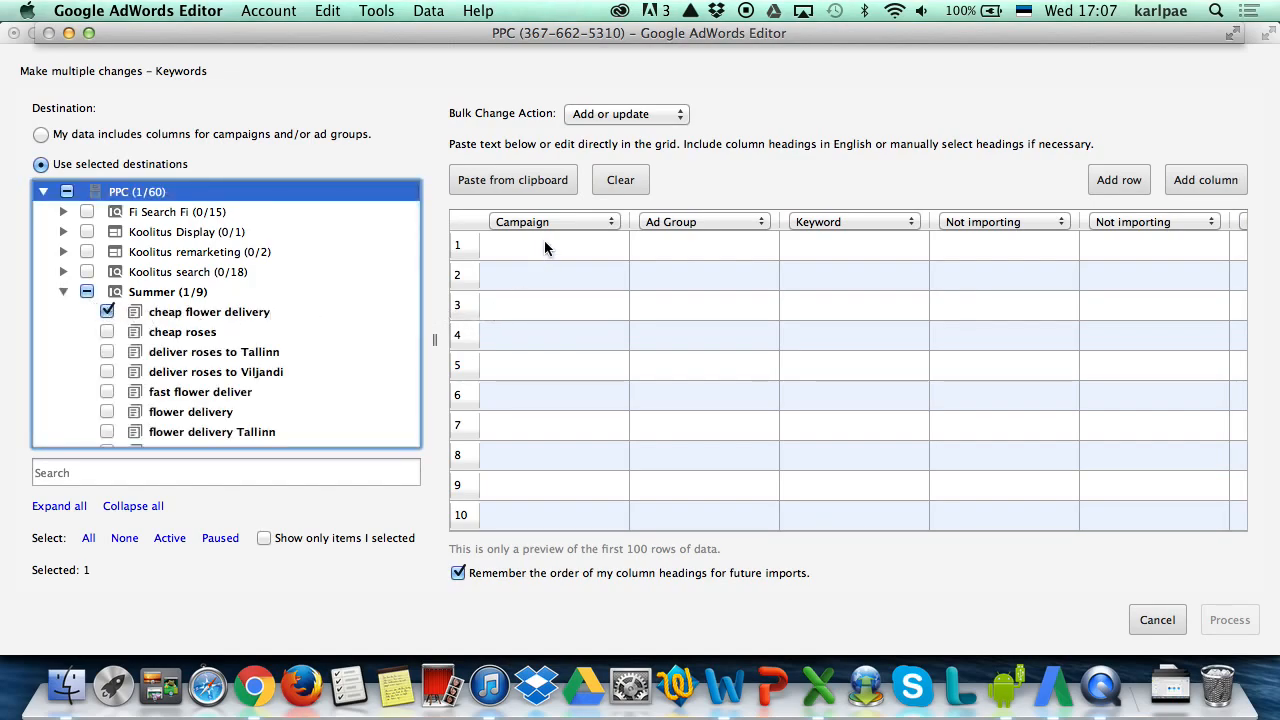
# - Switch to Excel, add a new sheet and fill cells A2 to A13 with keyword1 through keyword12
pyautogui.press('super+Tab')
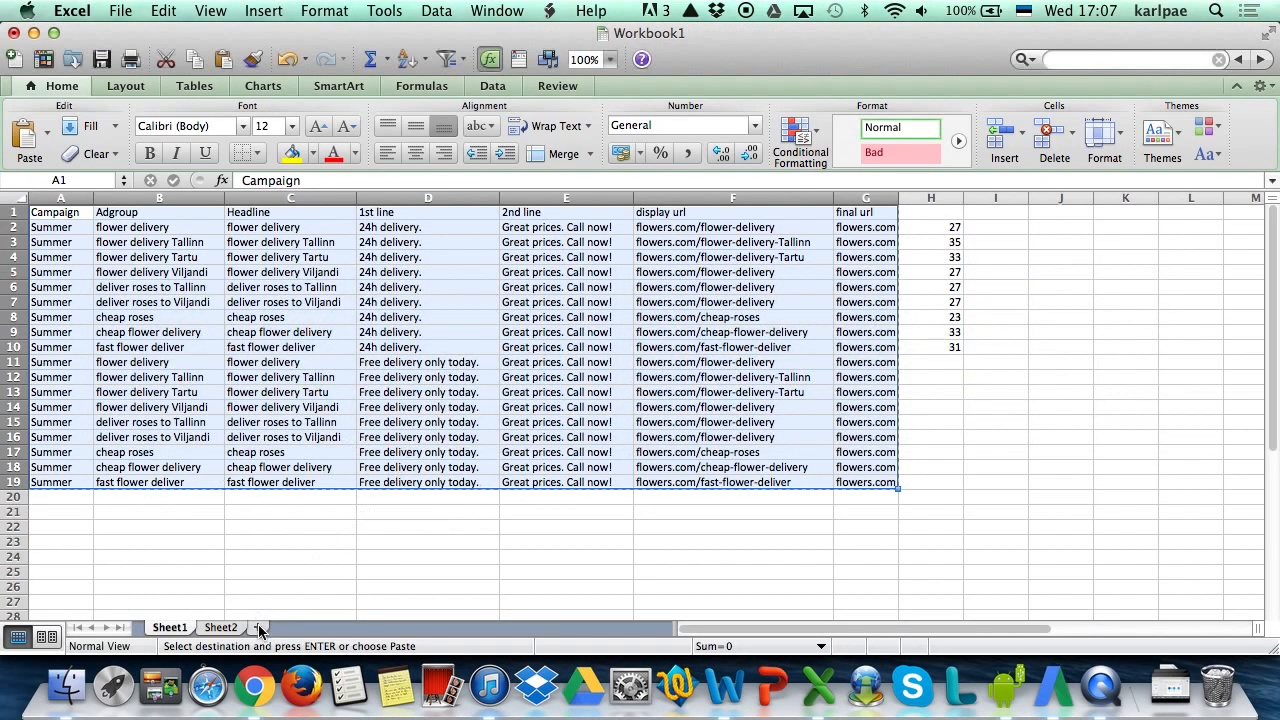
pyautogui.click(257, 627)
pyautogui.press('Down')
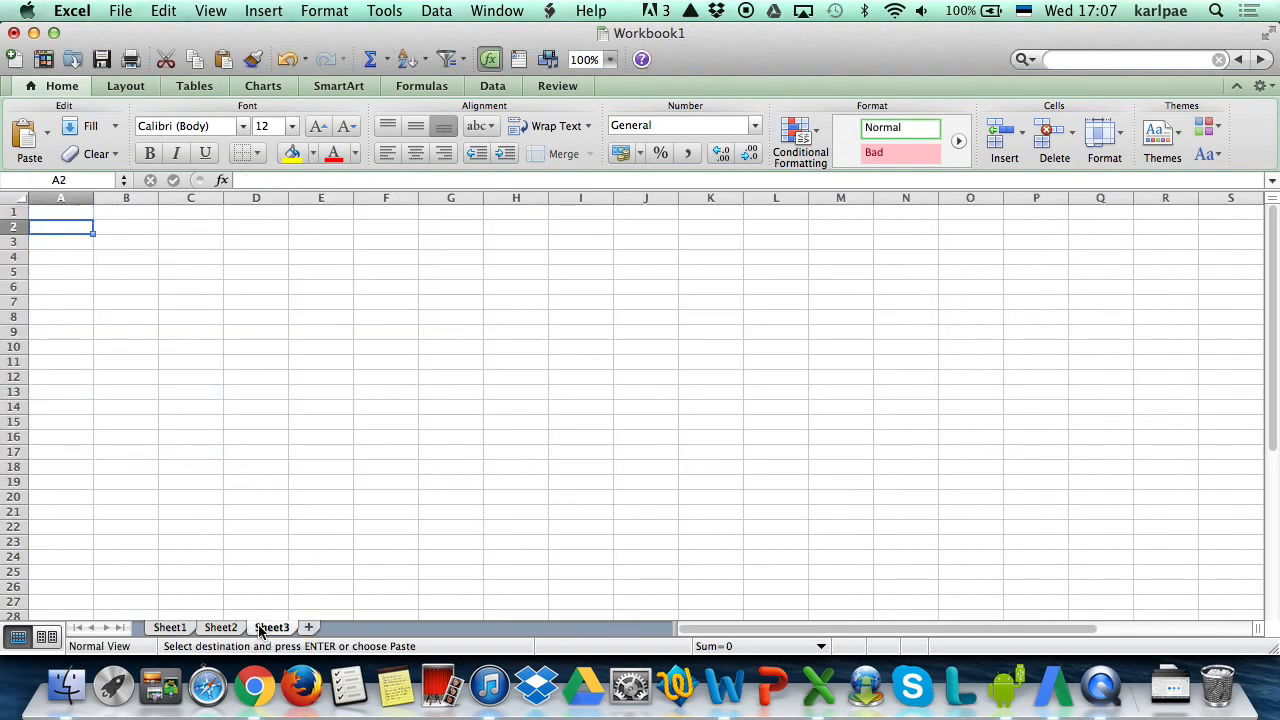
pyautogui.write('kew')
pyautogui.press('BackSpace')
pyautogui.write('ywords')
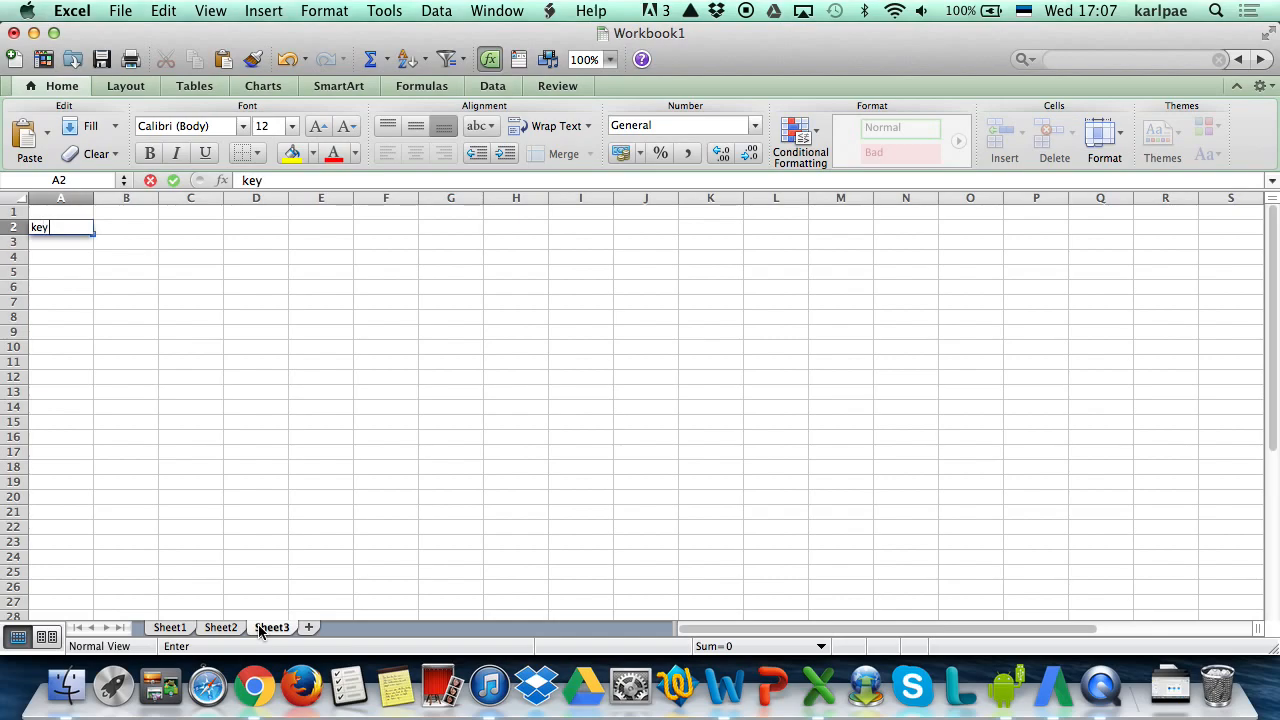
pyautogui.press('Return')
pyautogui.press('Up')
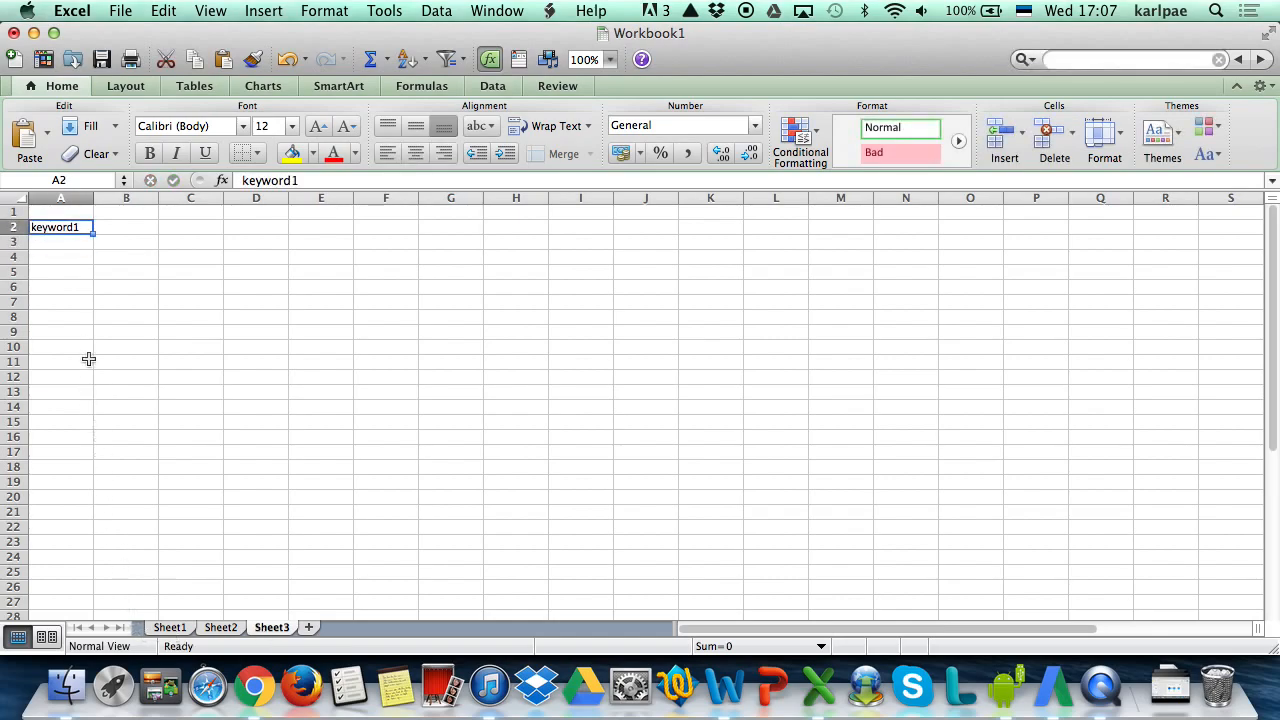
pyautogui.moveTo(94, 234); pyautogui.dragTo(89, 396)
# - Enter the heading "Keyword" in cell A1 above the keyword list
pyautogui.click(60, 215)
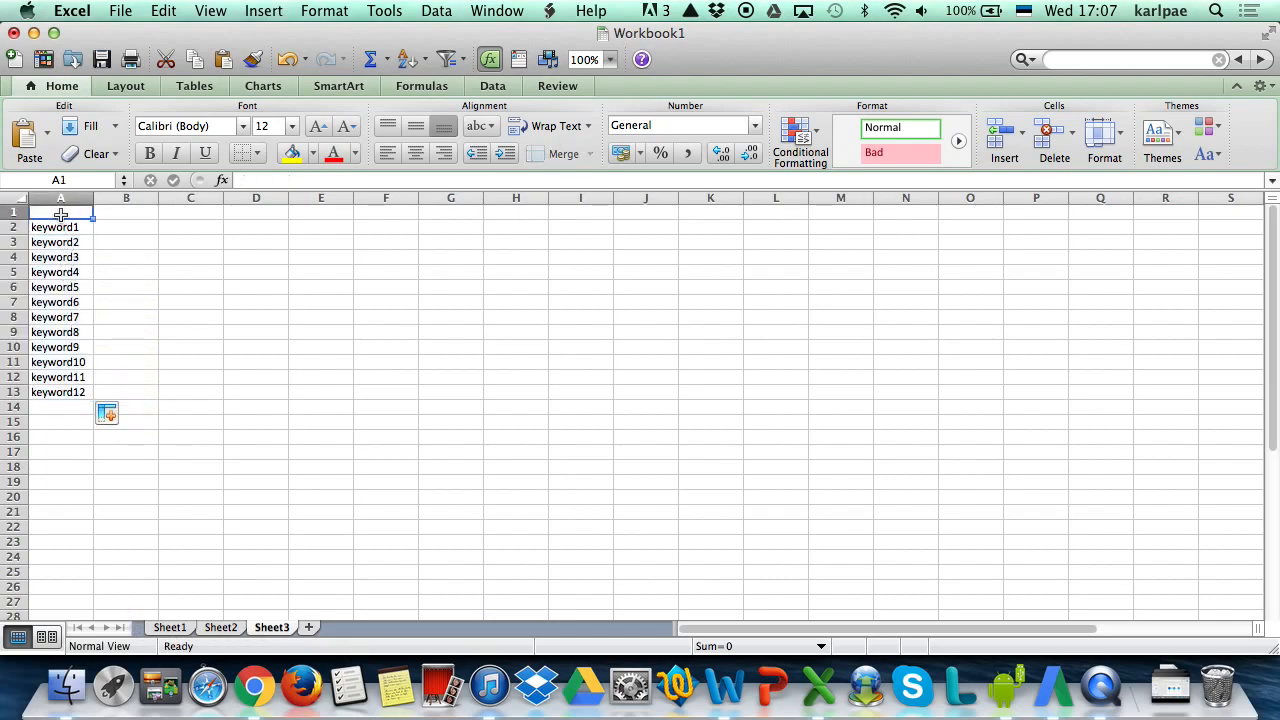
pyautogui.write('K')
pyautogui.hotkey('alt', 'Down')
pyautogui.write('eyword')
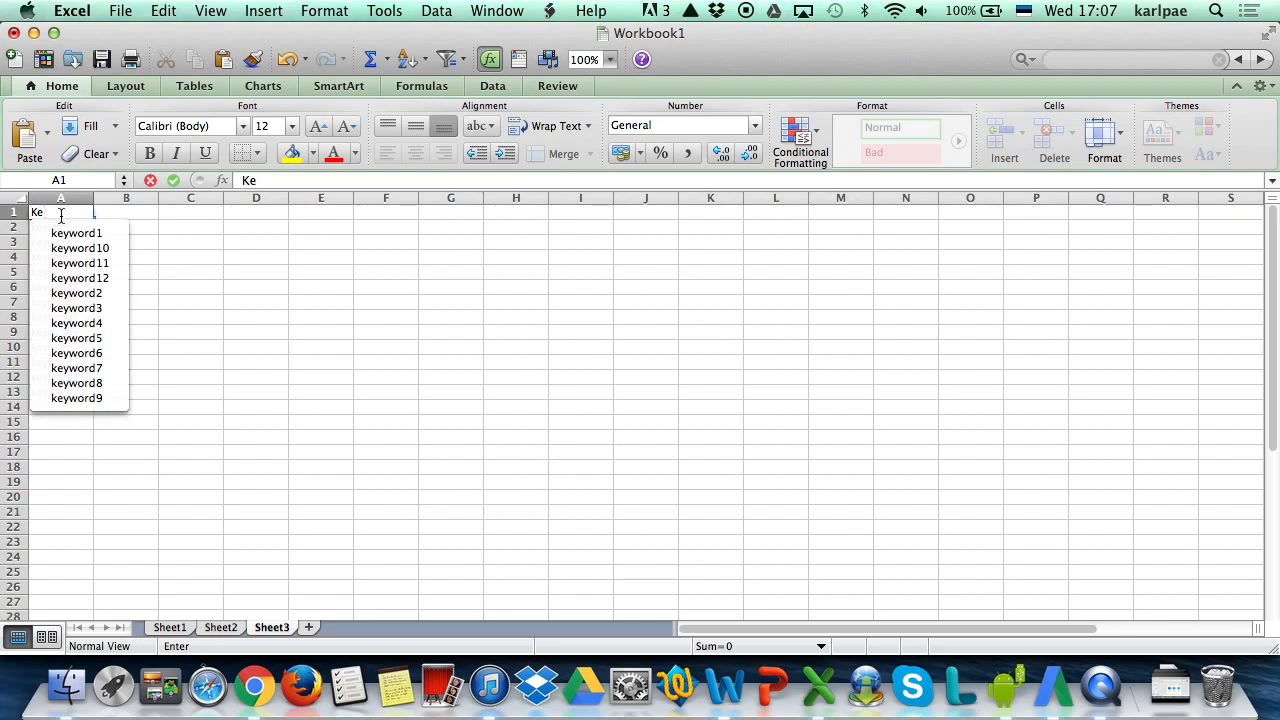
pyautogui.press('Return')
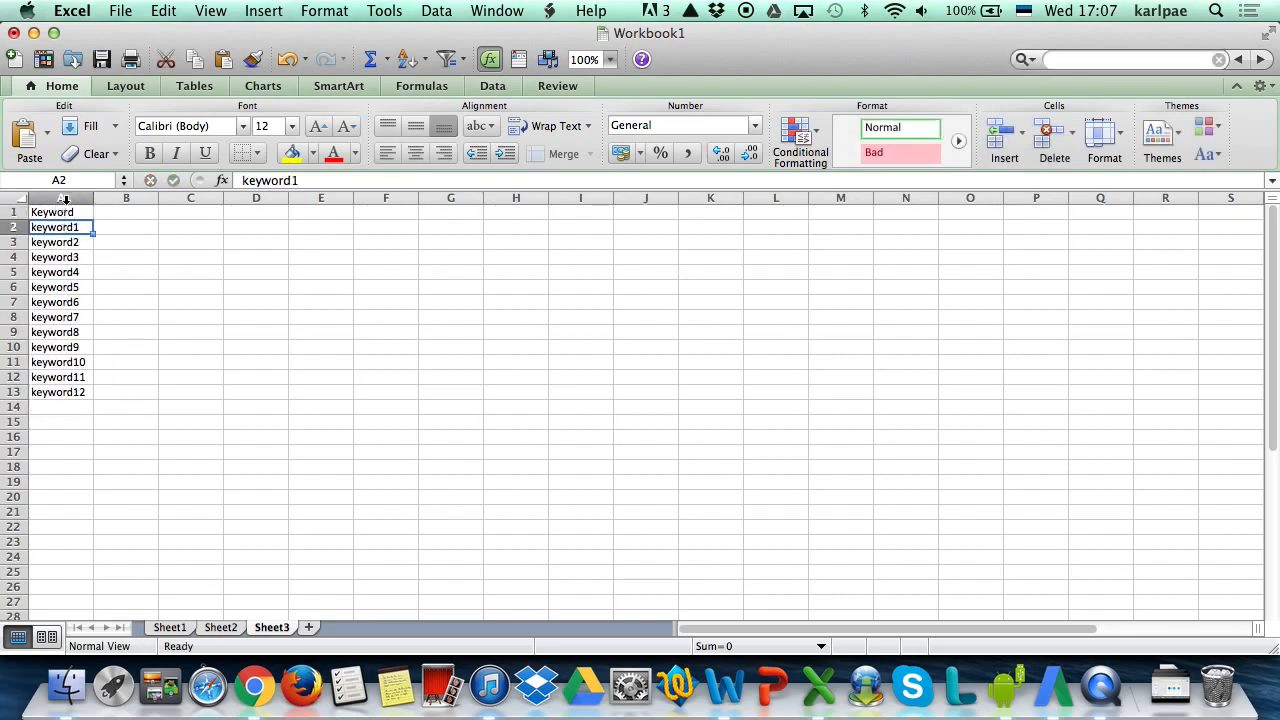
# - Insert a column before the Keyword column and give it the heading "Campaign"
pyautogui.rightClick(66, 200)
pyautogui.click(96, 301)
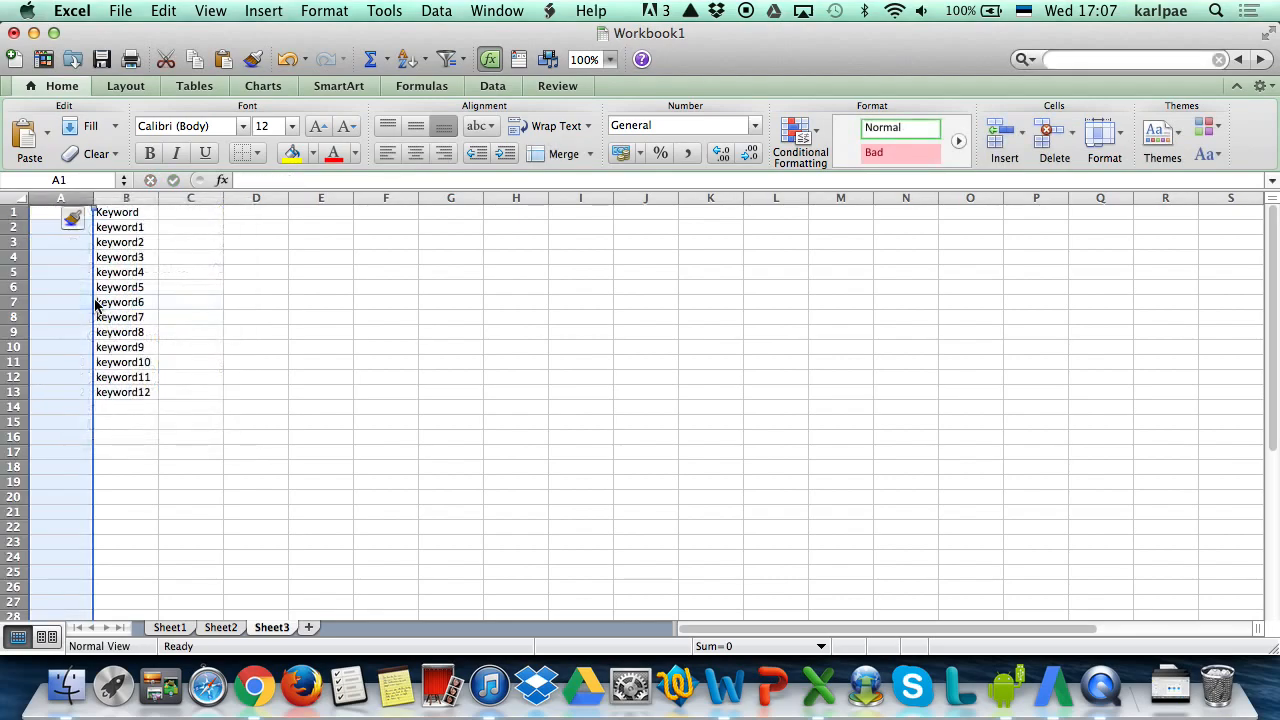
pyautogui.write('Campain')
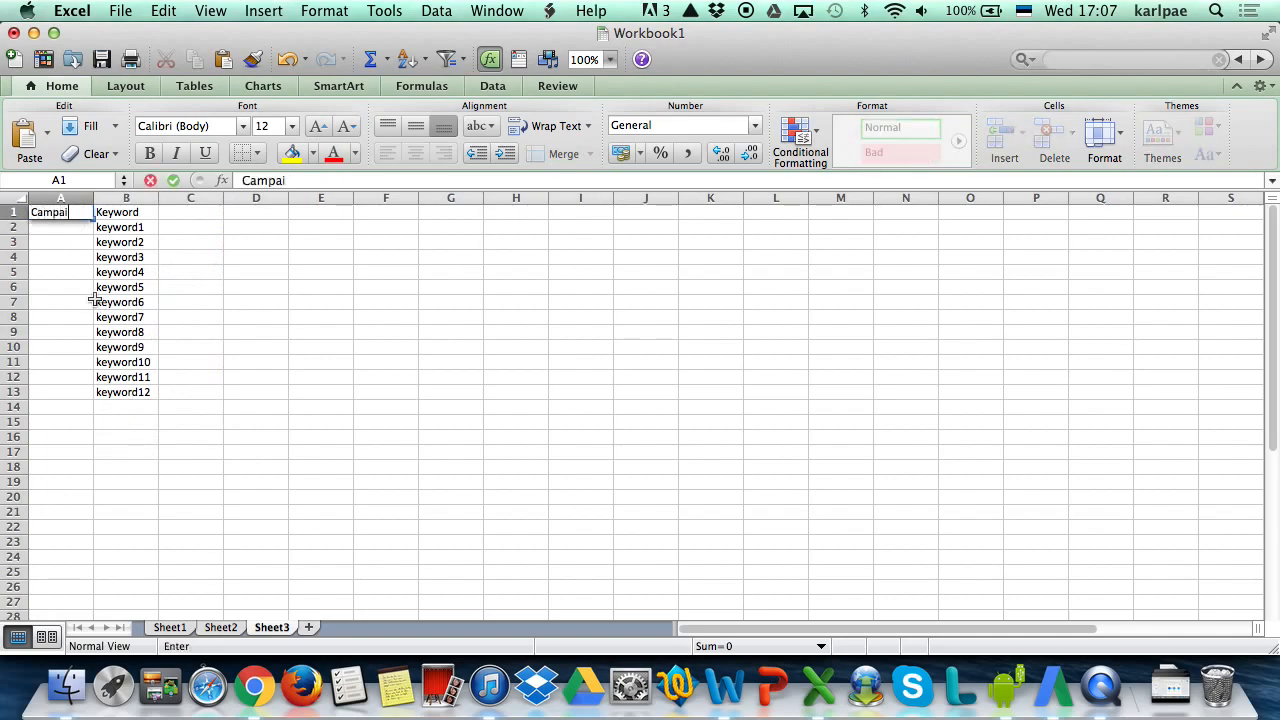
pyautogui.press('BackSpace')
pyautogui.write('gn')
pyautogui.press('Return')
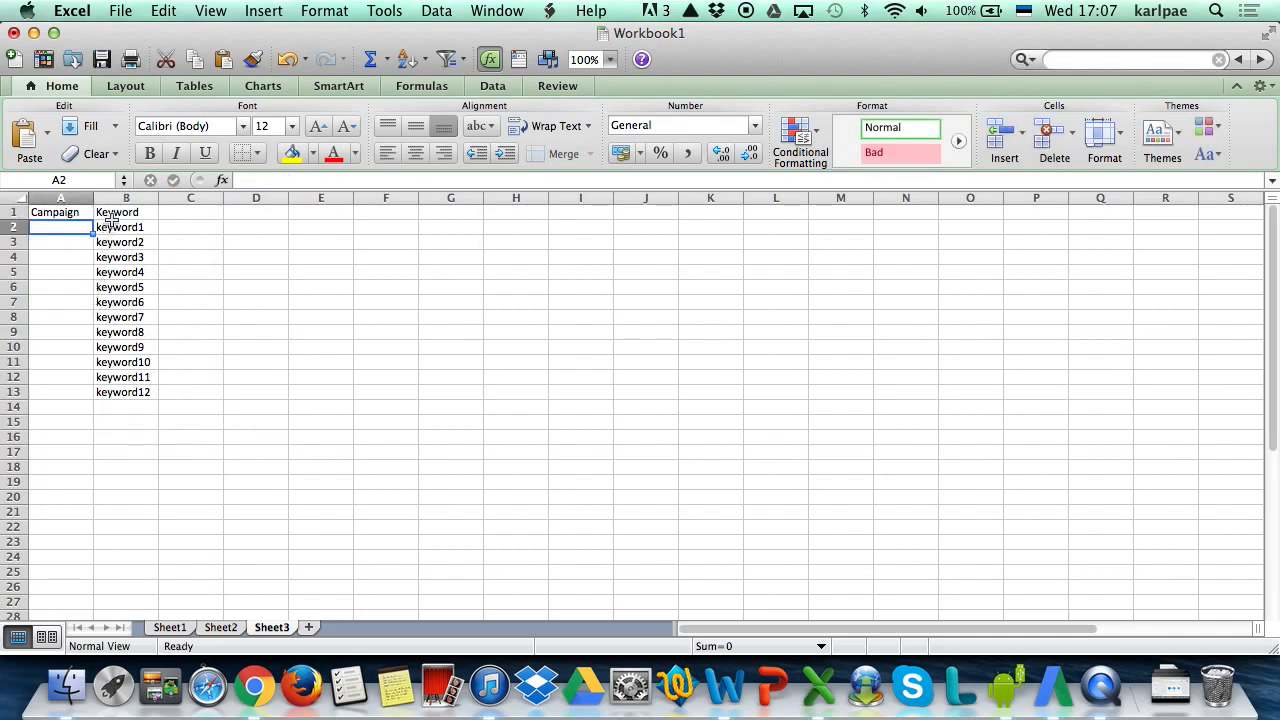
# - Insert an empty column between the Campaign and Keyword columns
pyautogui.click(124, 200)
pyautogui.rightClick(125, 204)
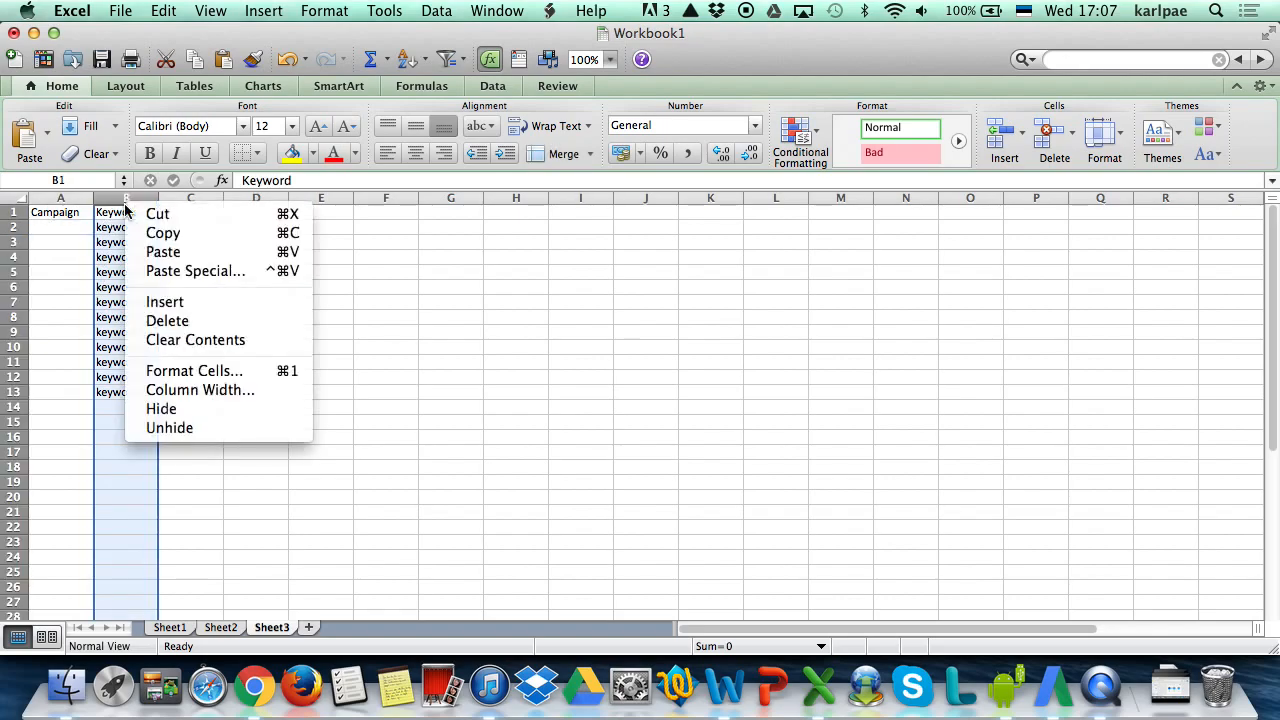
pyautogui.click(156, 302)
# - Fill the Campaign column from A2 to A13 with "Summer"
pyautogui.click(60, 227)
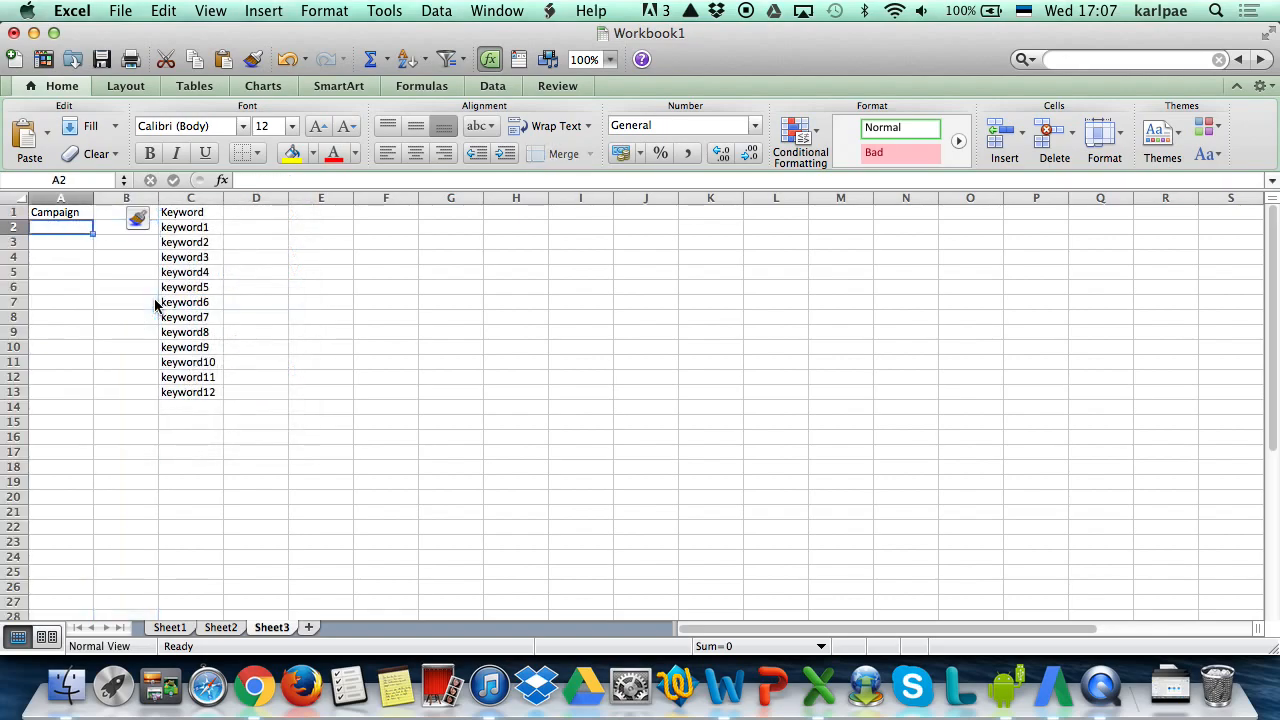
pyautogui.write('Summer')
pyautogui.press('Return')
pyautogui.press('Up')
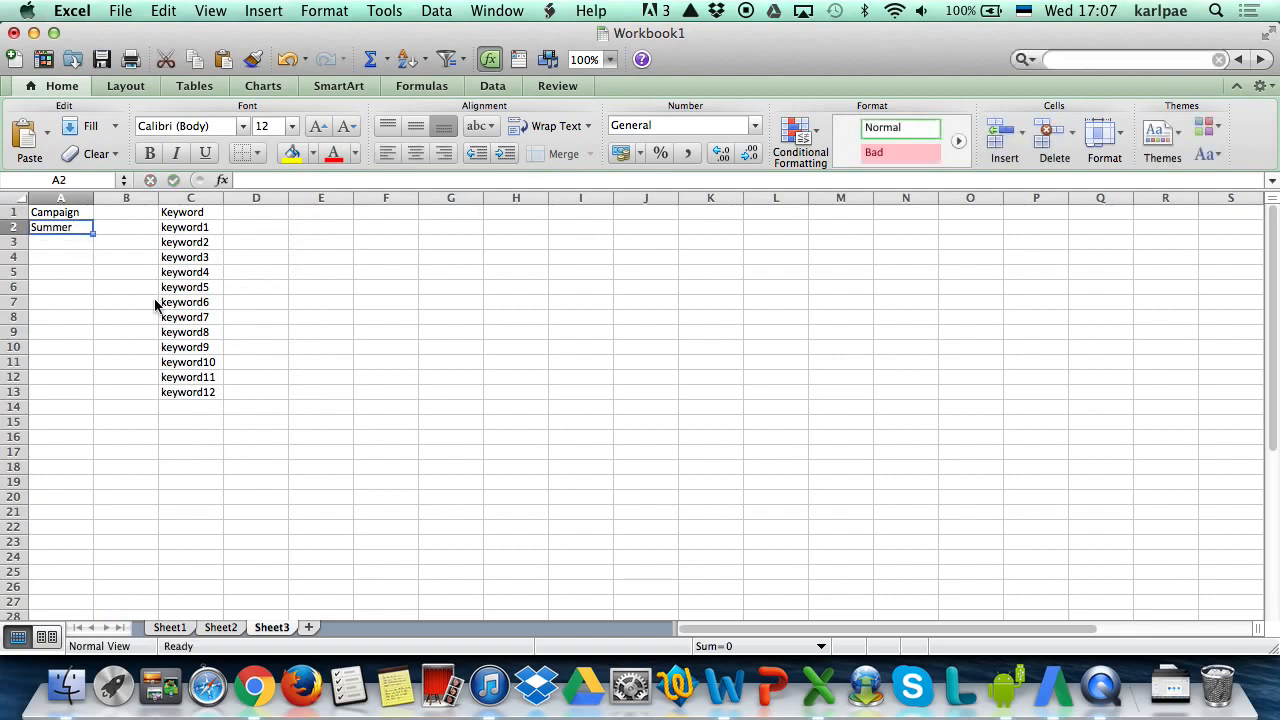
pyautogui.moveTo(92, 235); pyautogui.dragTo(90, 396)
# - Look up an ad group name in AdWords Editor, return to Excel and fill cells B2 to B13 with "cheap roses"
pyautogui.press('super+Tab')
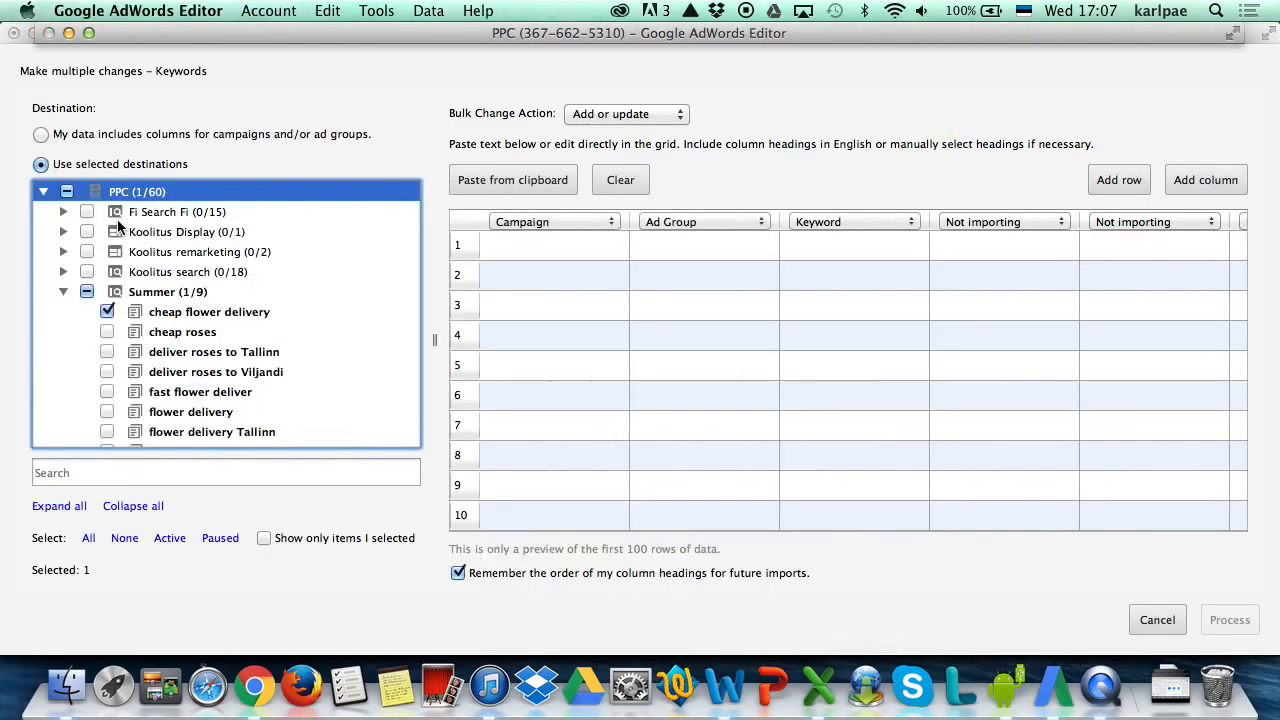
pyautogui.press('super+Tab')
pyautogui.click(127, 227)
pyautogui.write('cheap roses')
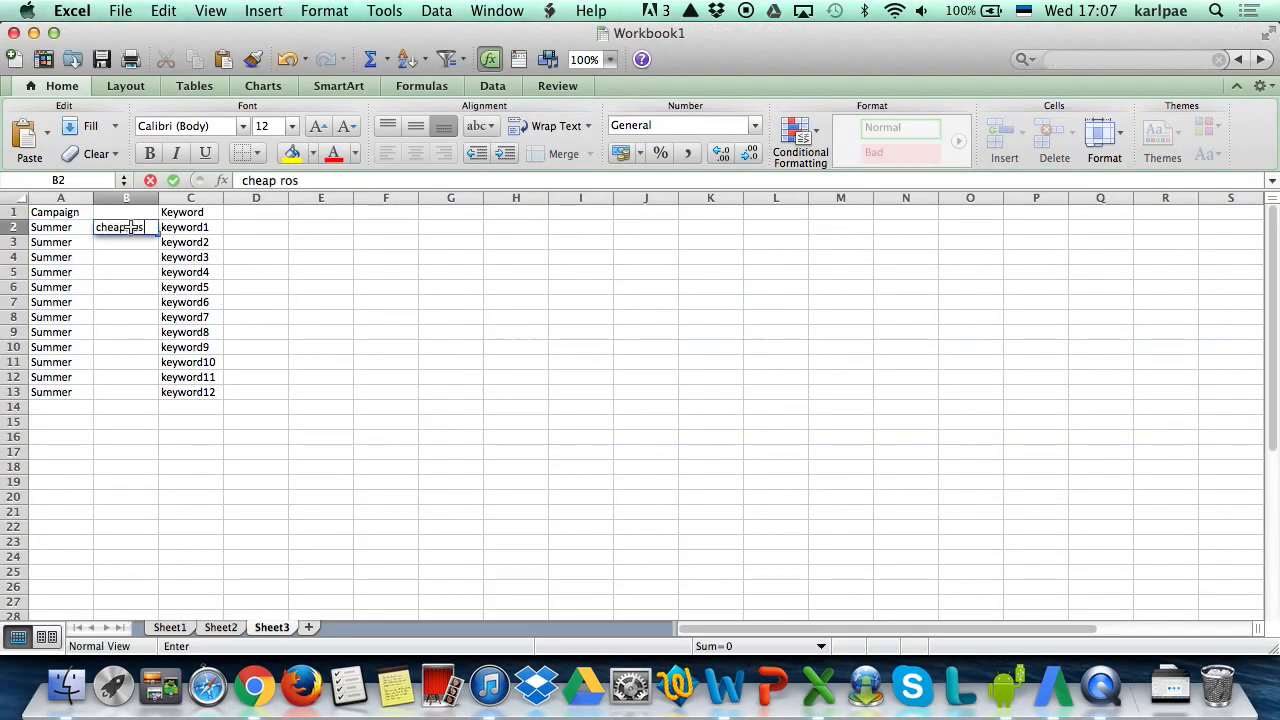
pyautogui.press('Return')
pyautogui.click(143, 228)
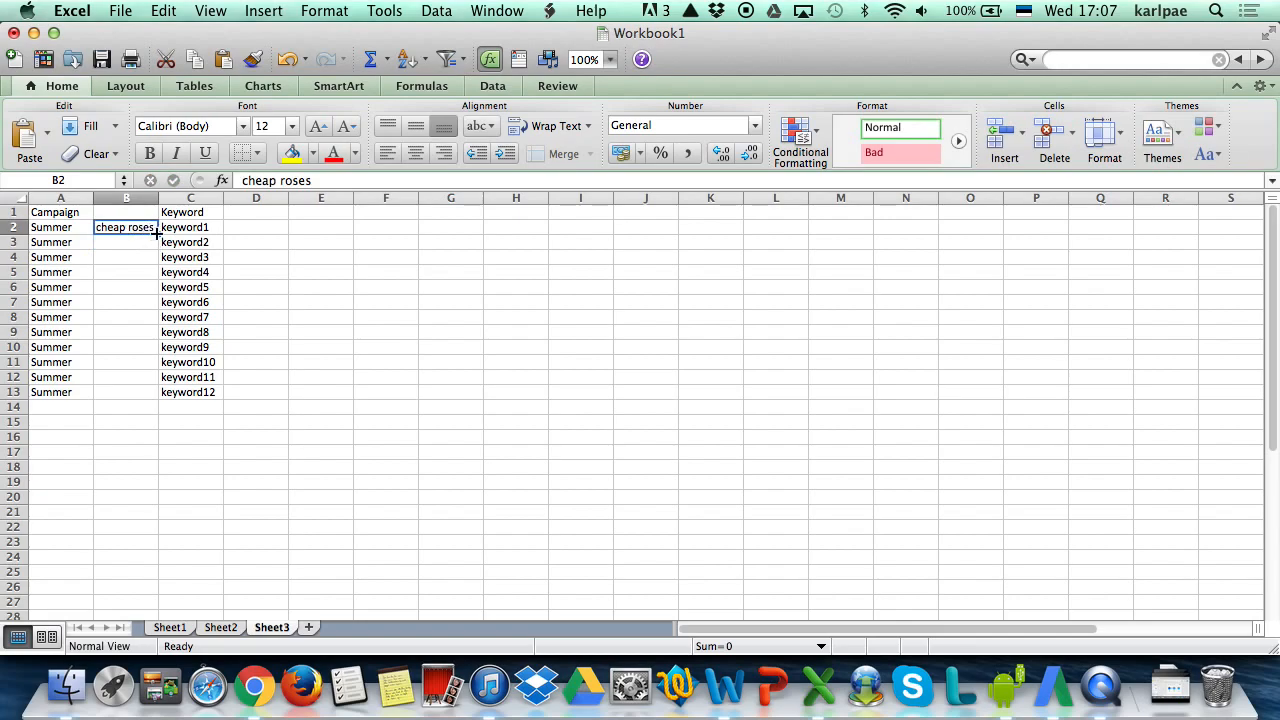
pyautogui.moveTo(153, 233); pyautogui.dragTo(153, 397)
# - Enter the heading "adgroup" in cell B1
pyautogui.click(128, 212)
pyautogui.write('adgroup')
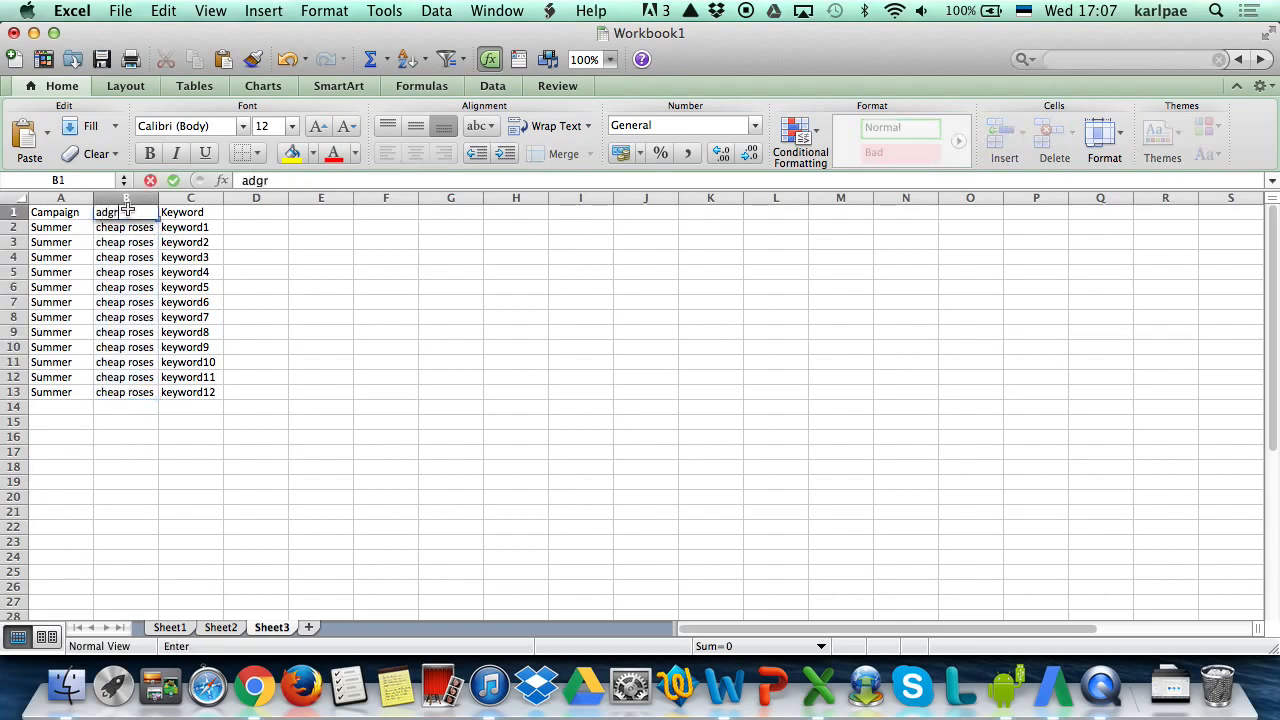
pyautogui.press('Return')
# - Copy the whole keyword table into AdWords Editor's keyword import grid, with the data set to include campaign and ad group columns
pyautogui.moveTo(87, 210); pyautogui.dragTo(177, 389)
pyautogui.press('super+c')
pyautogui.press('super+Tab')
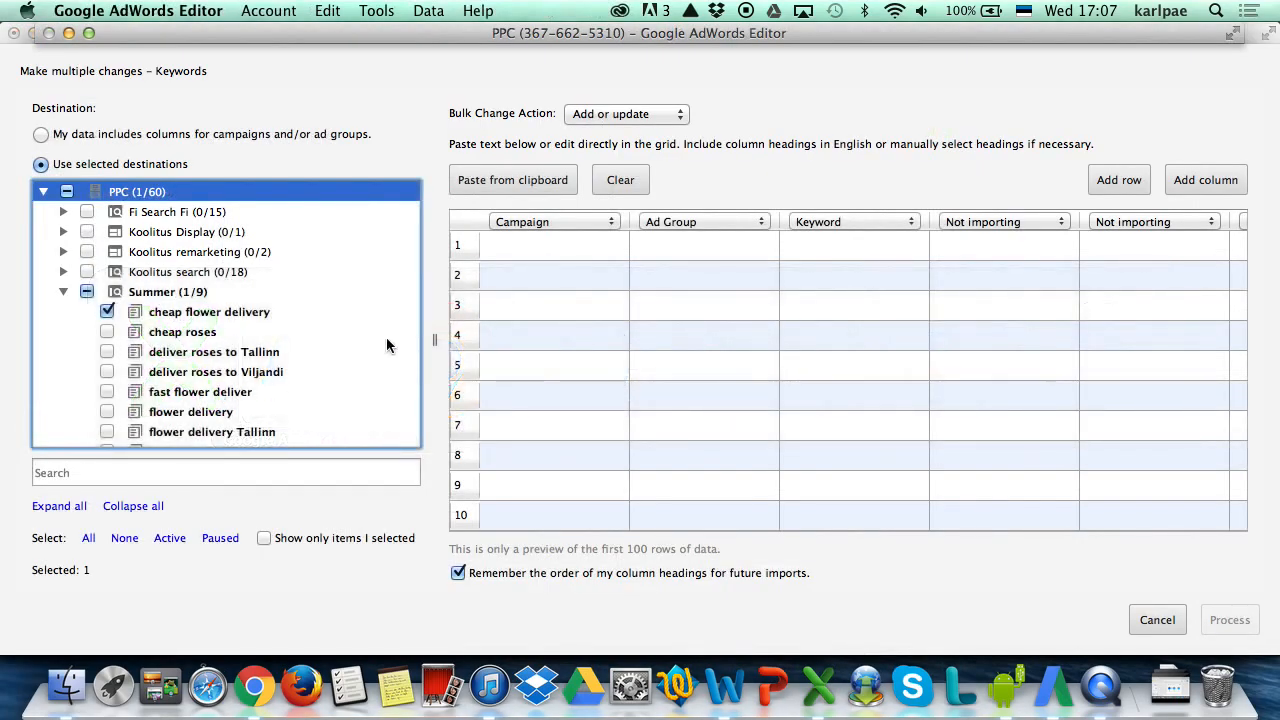
pyautogui.click(540, 250)
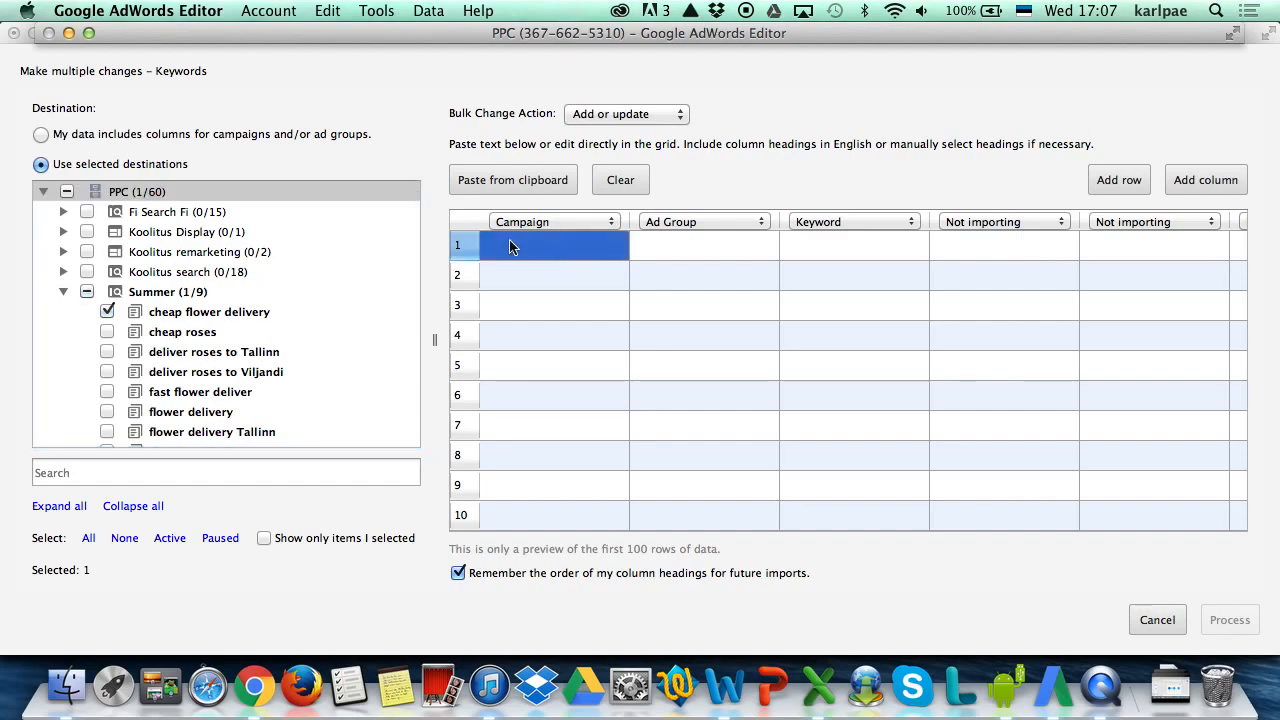
pyautogui.click(41, 135)
pyautogui.press('super+v')
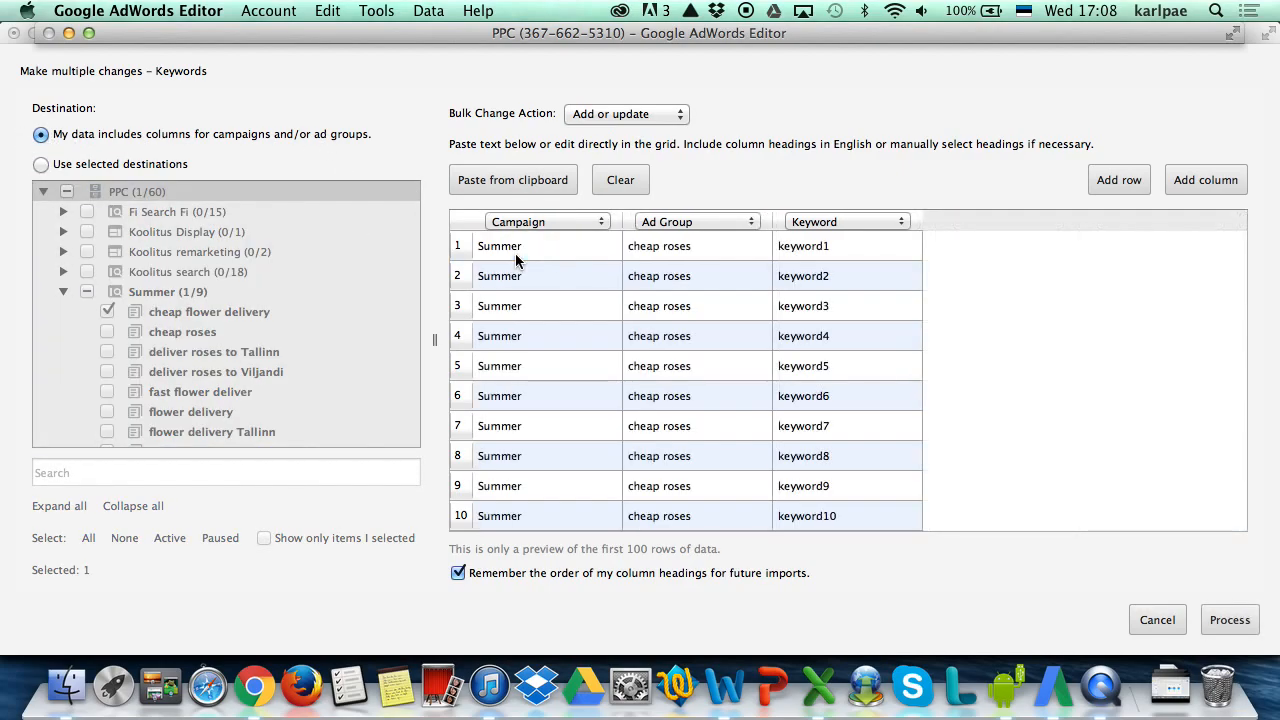
# - Process the keyword import, finish it and keep the proposed changes
pyautogui.click(1226, 619)
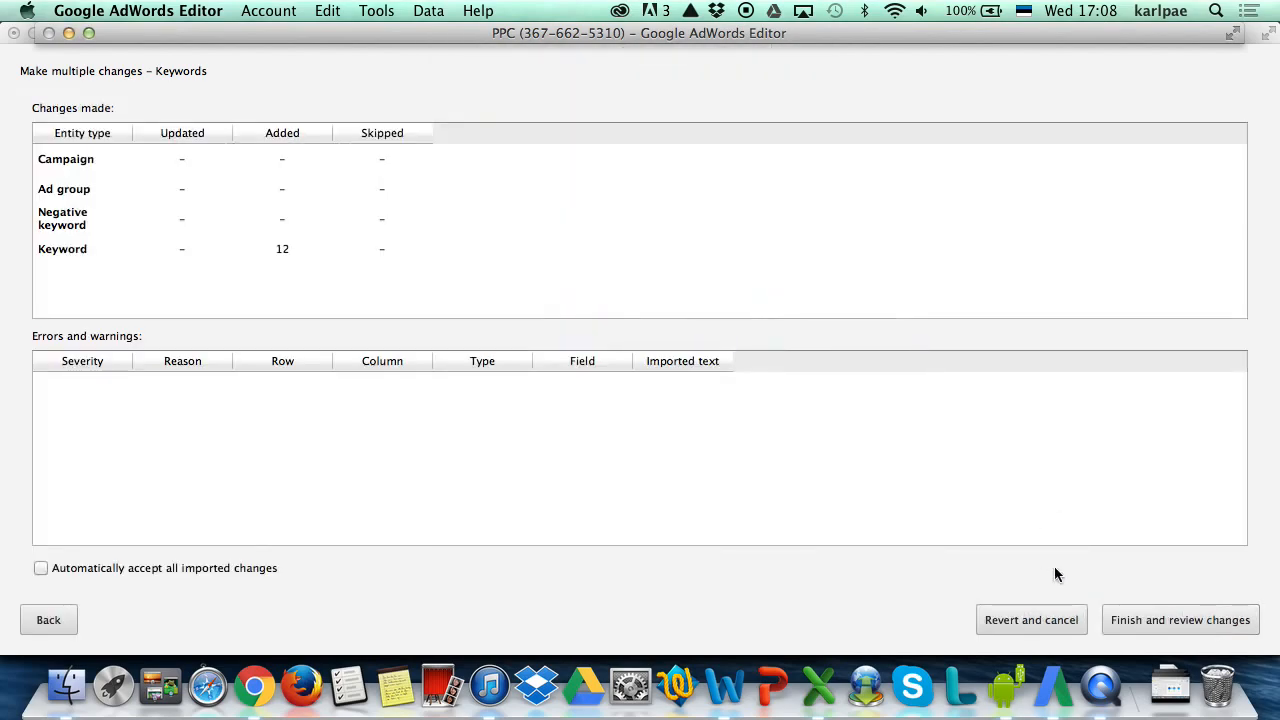
pyautogui.click(1142, 621)
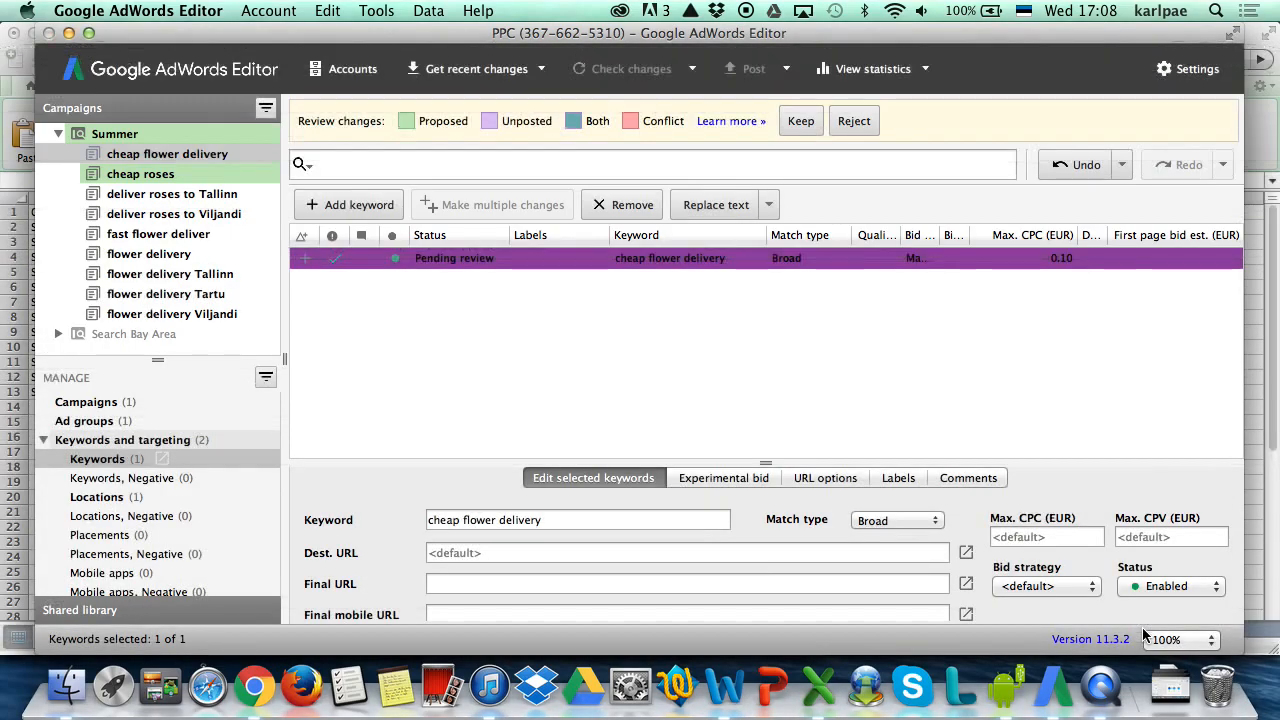
pyautogui.click(801, 121)
# - Move keyword2, keyword3 and keyword4 from the "cheap roses" ad group to "deliver roses to Tallinn"
pyautogui.click(172, 196)
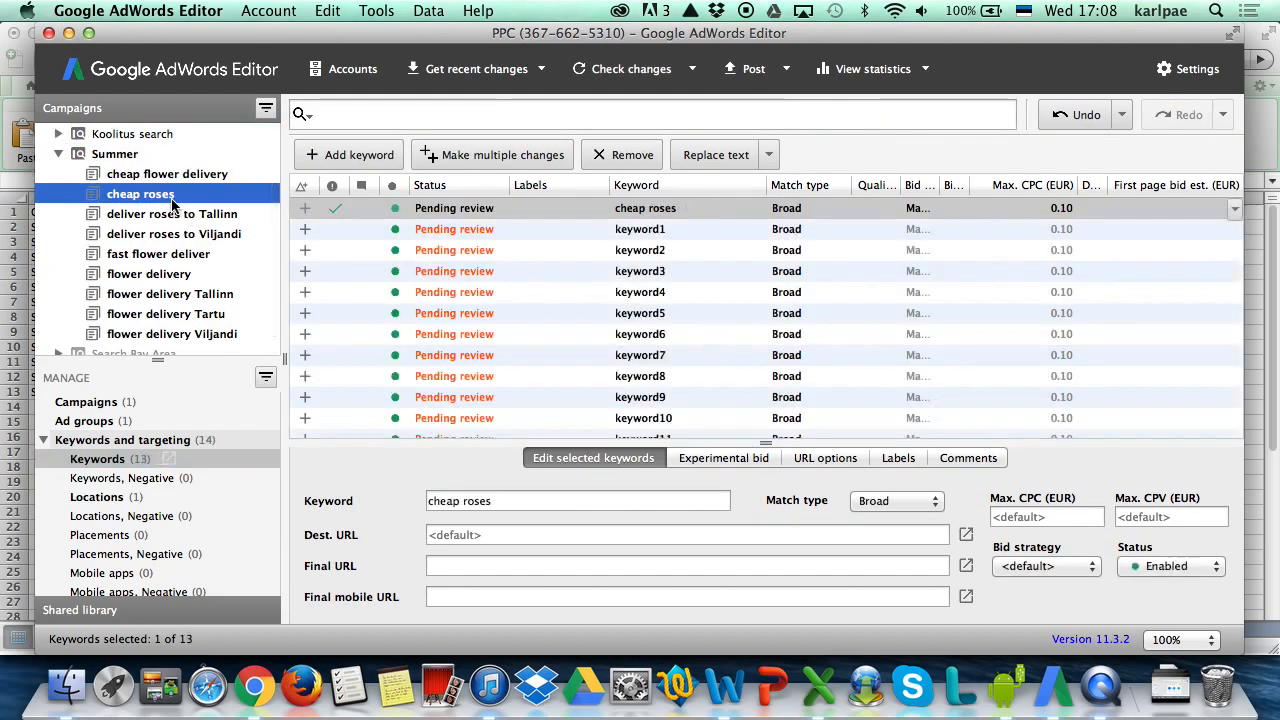
pyautogui.click(652, 250)
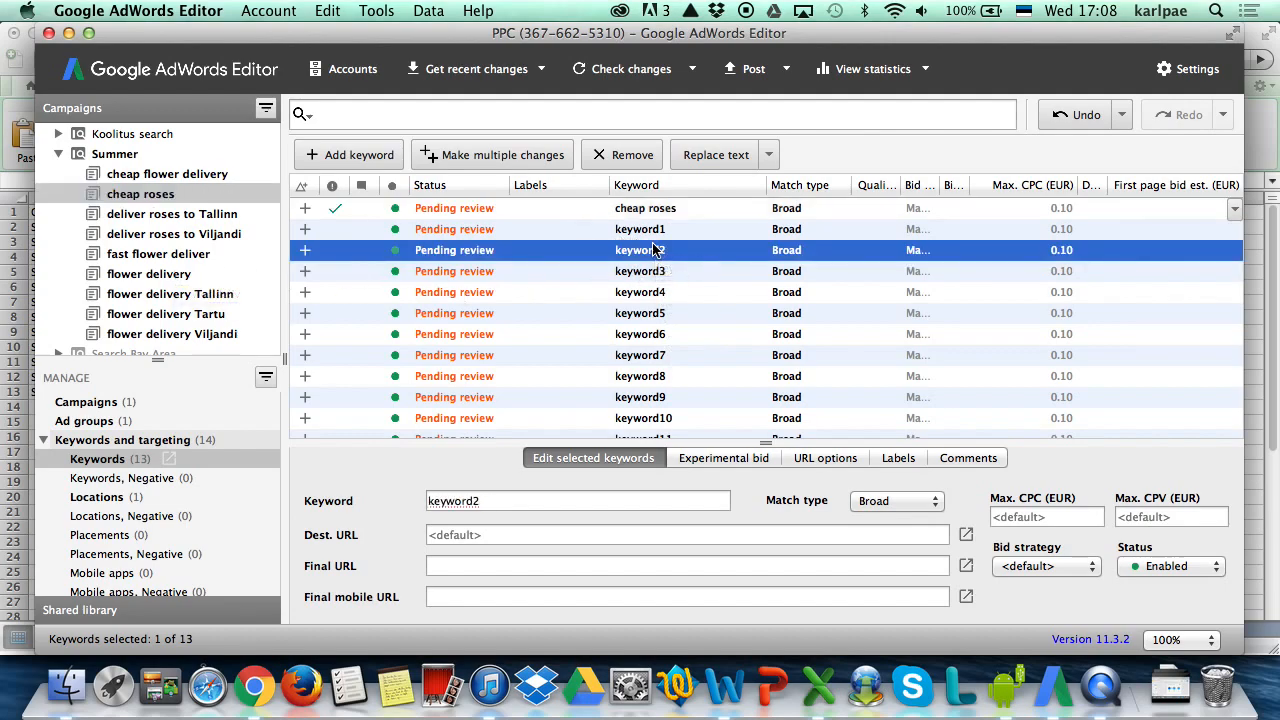
pyautogui.keyDown('shift'); pyautogui.click(660, 292); pyautogui.keyUp('shift')
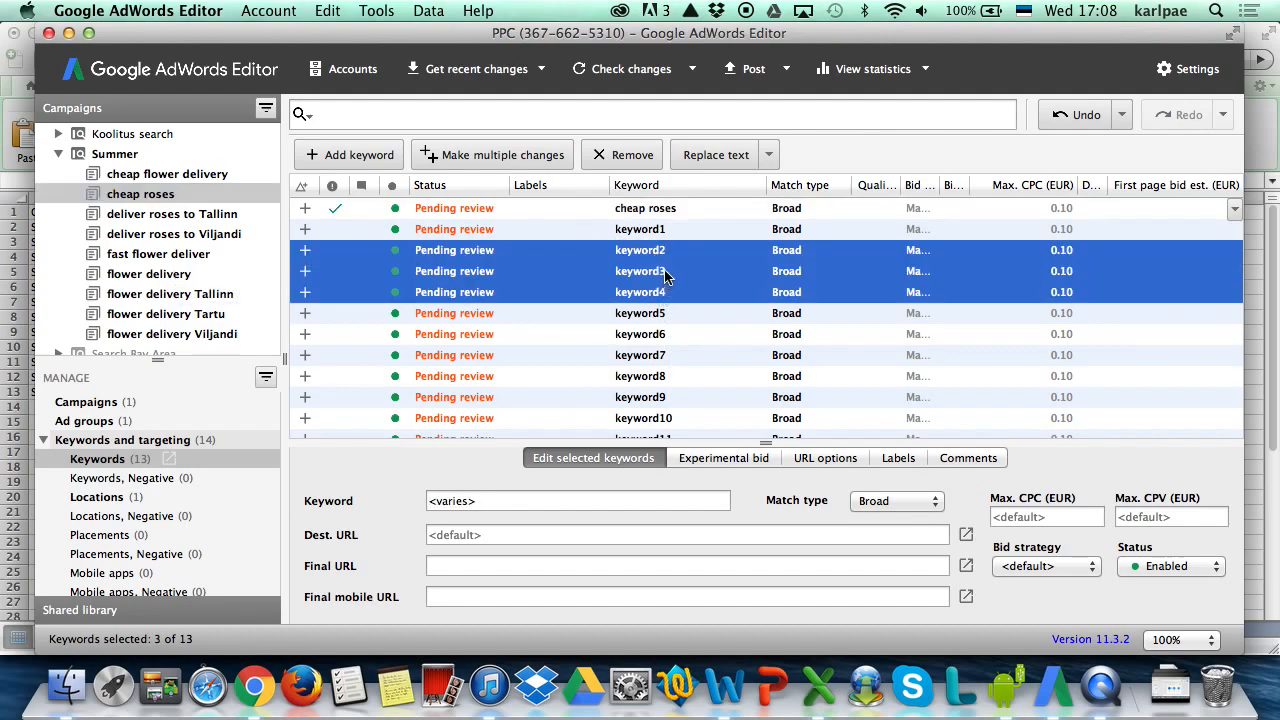
pyautogui.moveTo(200, 215); pyautogui.dragTo(200, 216)
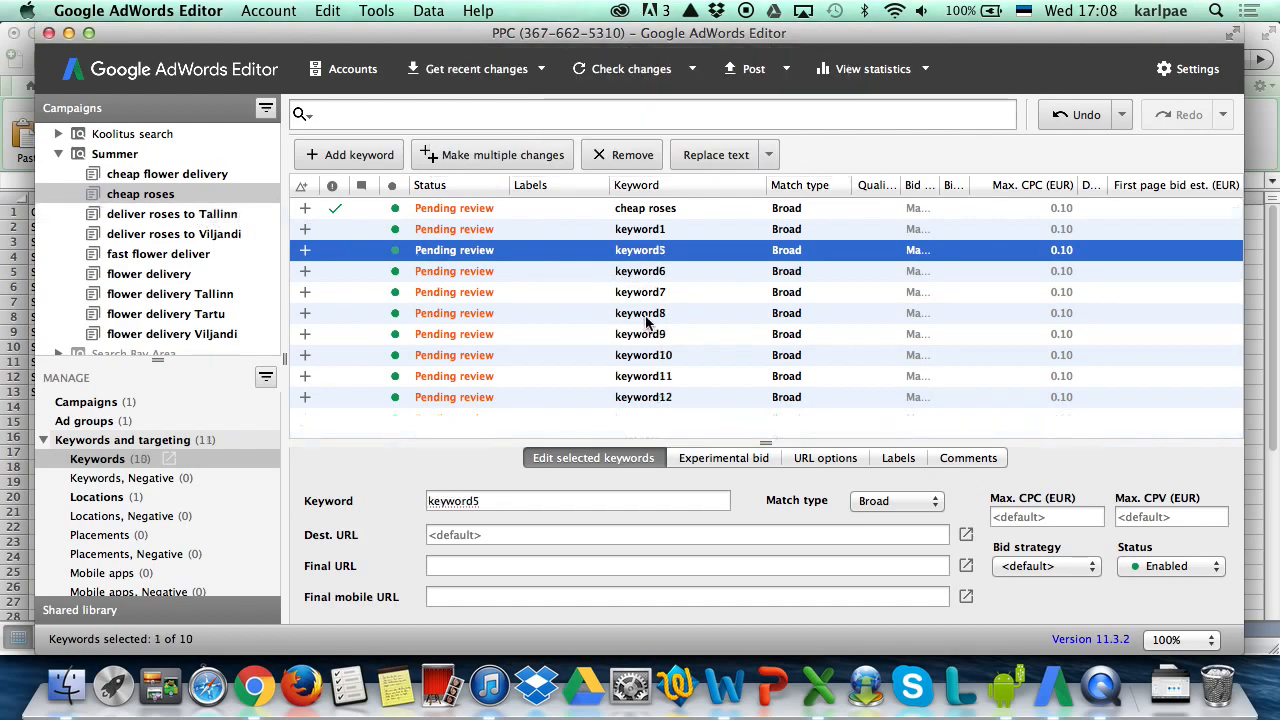
# - Move keyword8 and keyword10 from the "cheap roses" ad group to "flower delivery"
pyautogui.click(646, 315)
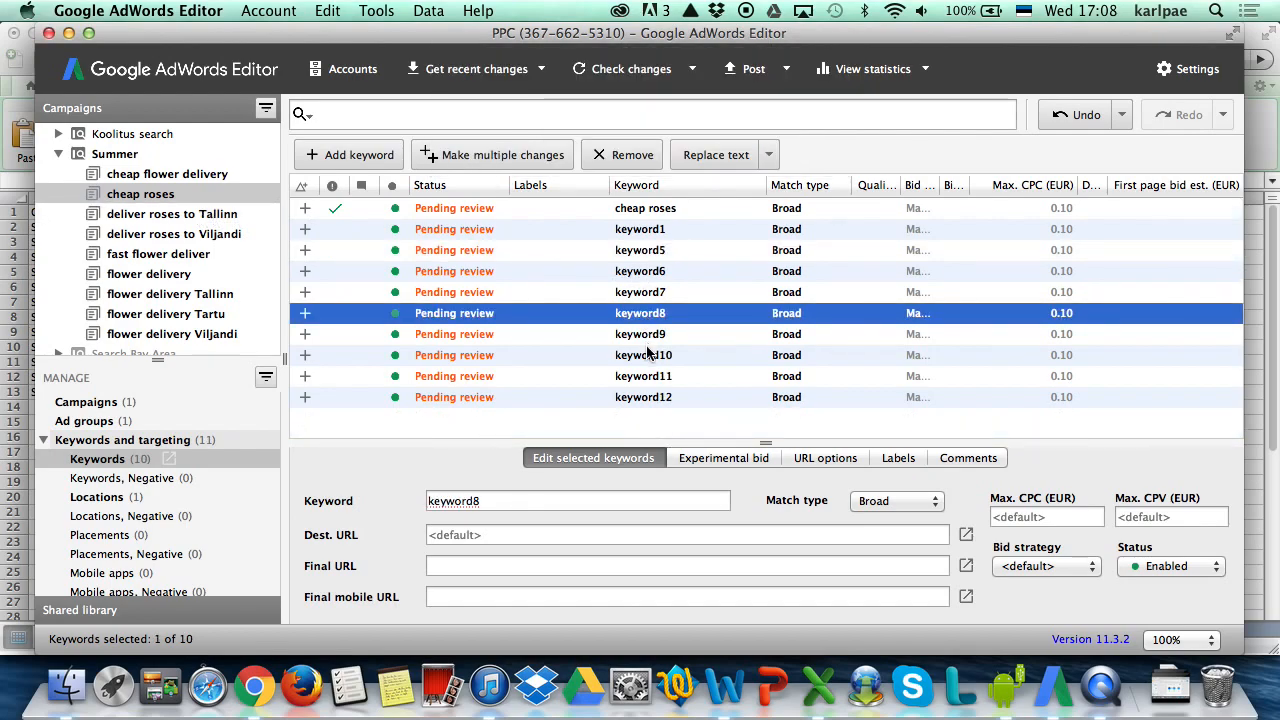
pyautogui.keyDown('super'); pyautogui.click(647, 363); pyautogui.keyUp('super')
pyautogui.moveTo(645, 360); pyautogui.dragTo(172, 274)
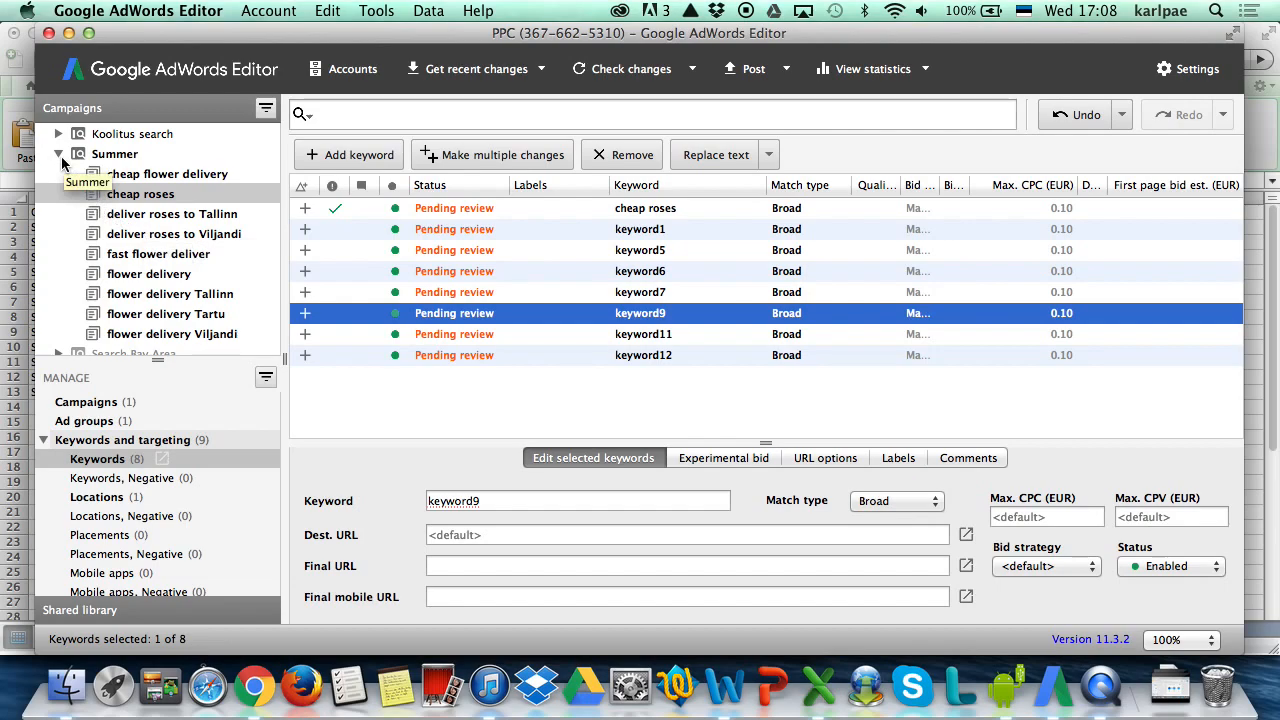
# - Cut the Summer campaign out of the account and undo the cut
pyautogui.click(61, 156)
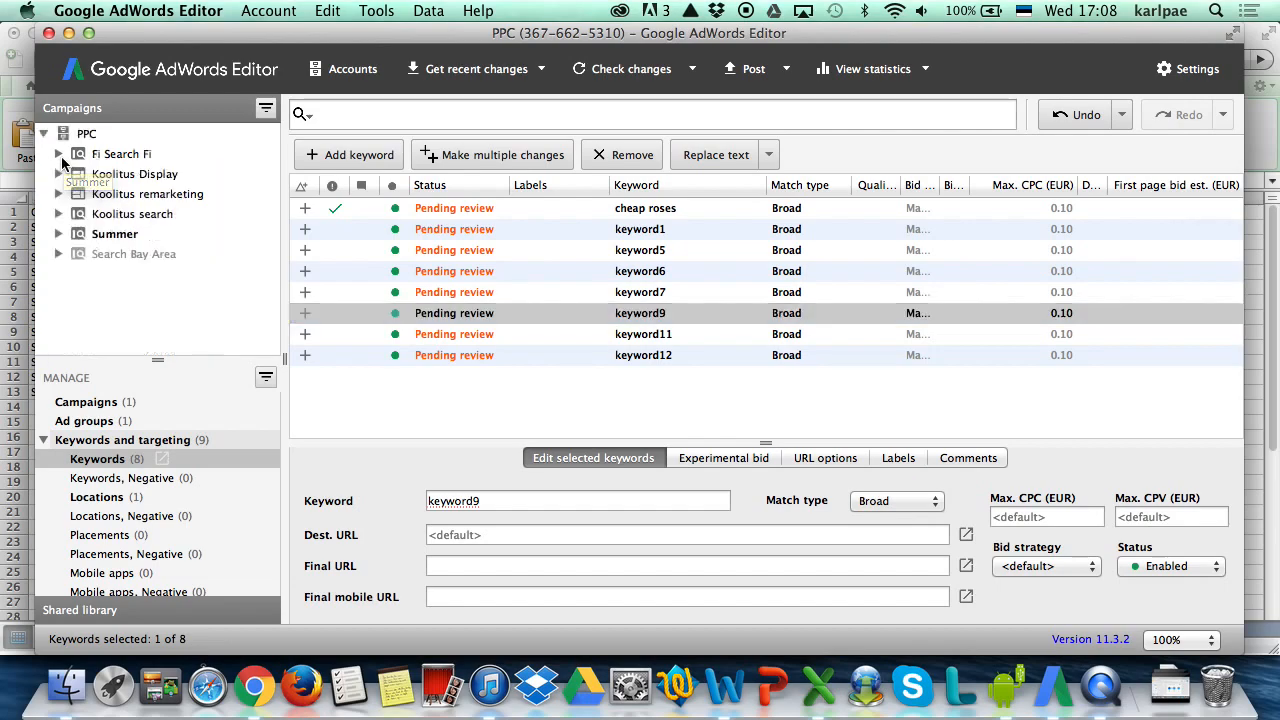
pyautogui.click(110, 233)
pyautogui.rightClick(110, 233)
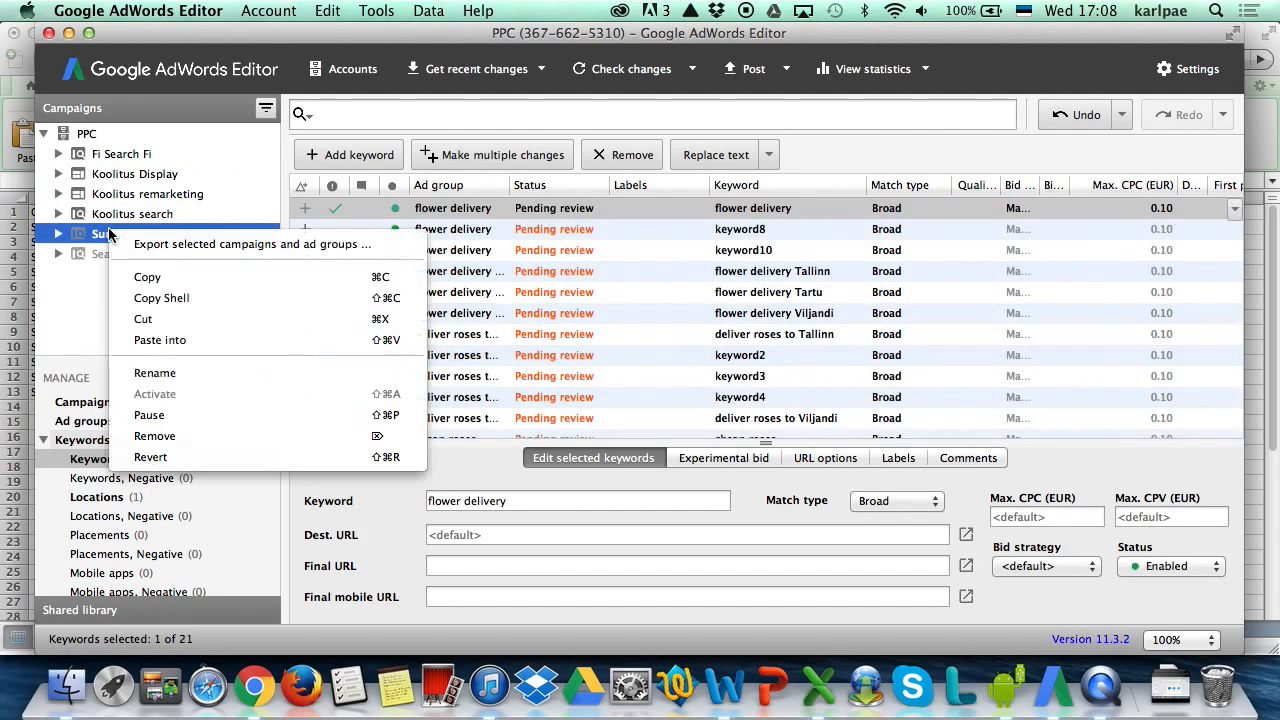
pyautogui.click(130, 321)
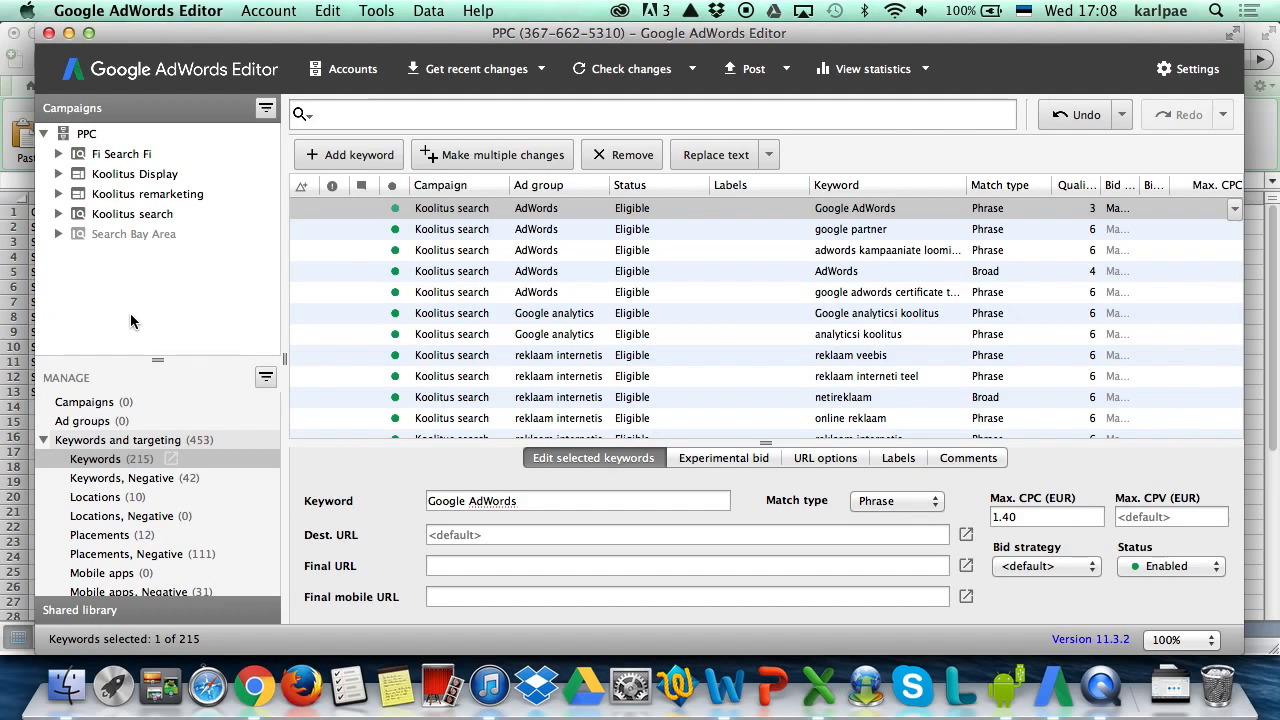
pyautogui.press('super+z')
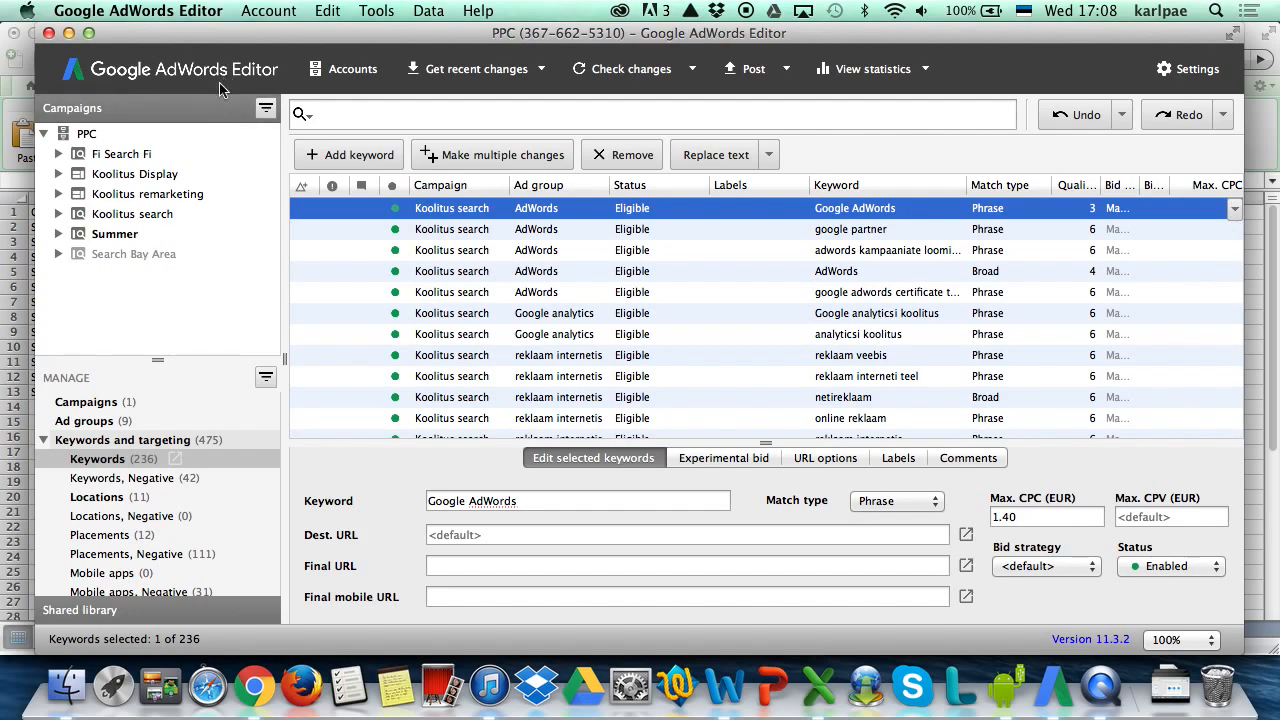
# - Display the keywords of the Summer campaign and inspect the posting check of the first keyword
pyautogui.click(58, 234)
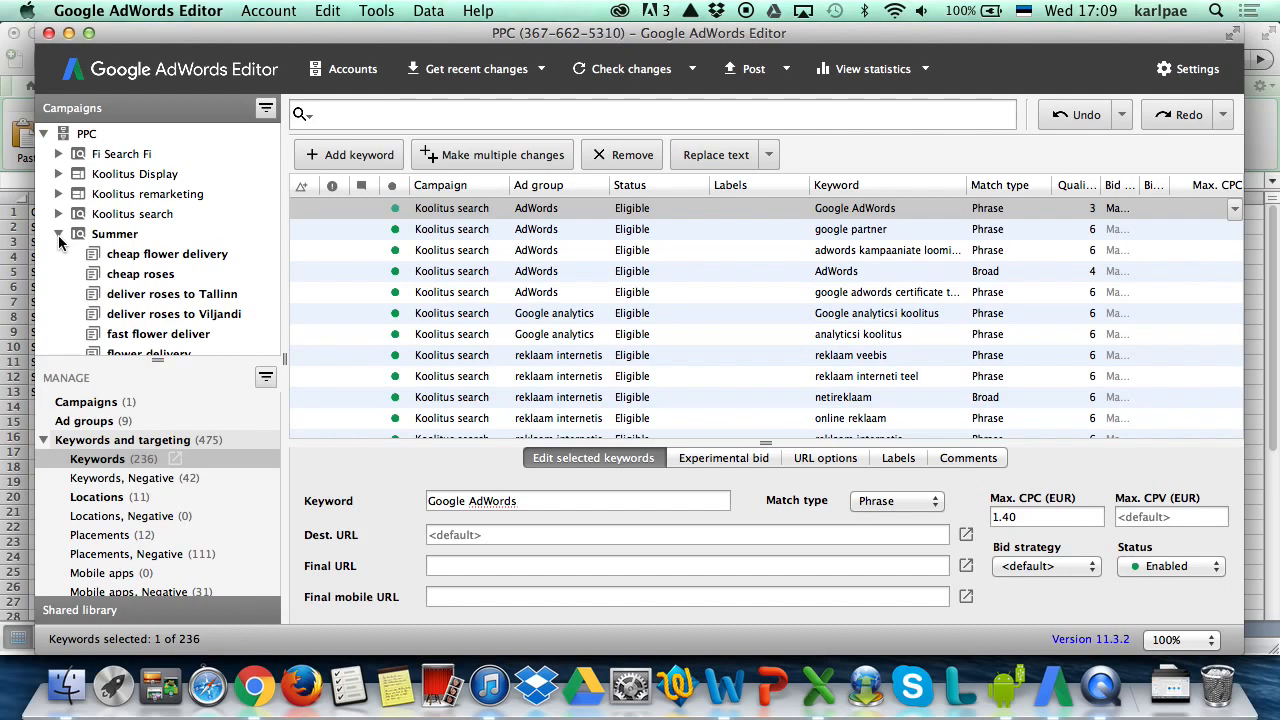
pyautogui.click(101, 236)
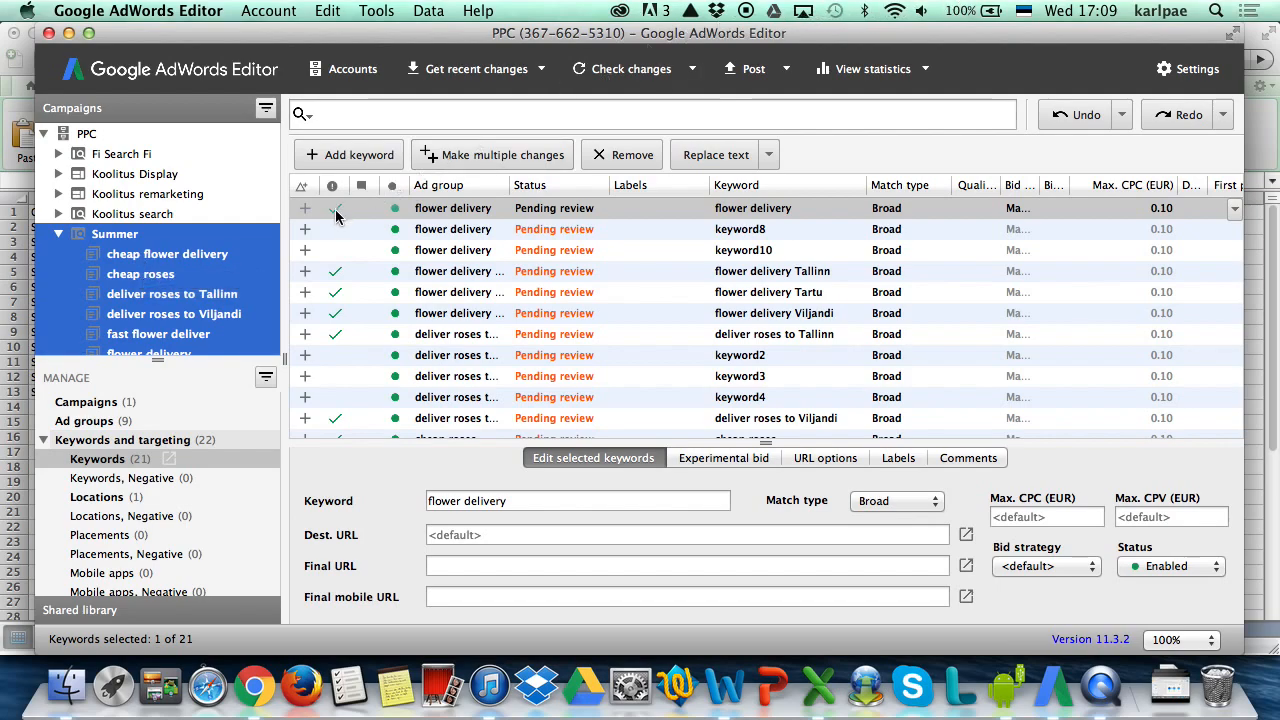
pyautogui.moveTo(336, 217)
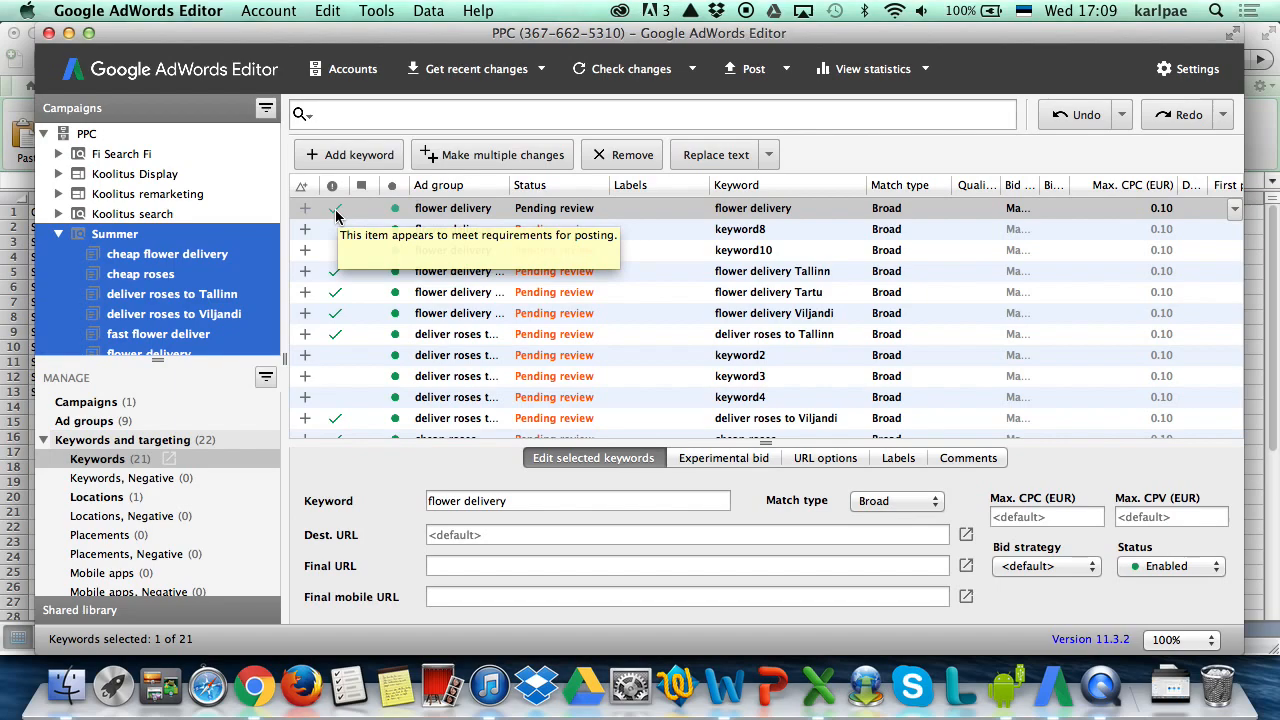
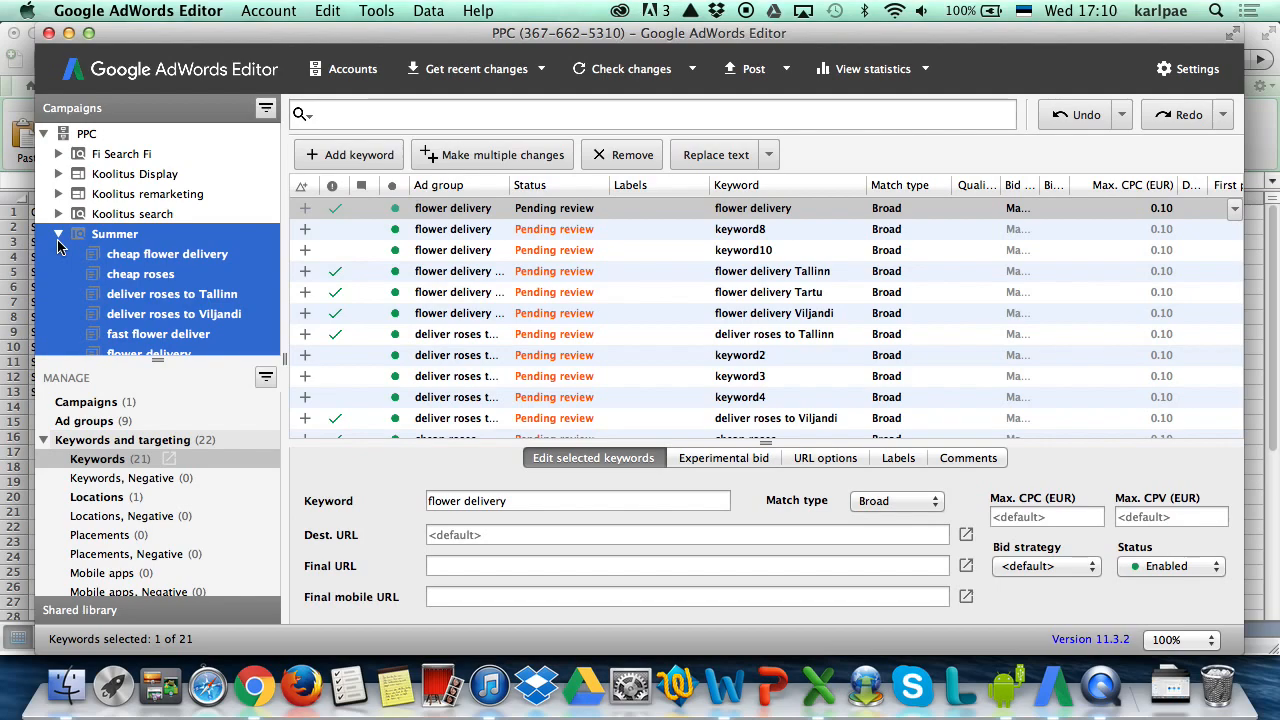
pyautogui.click(58, 236)
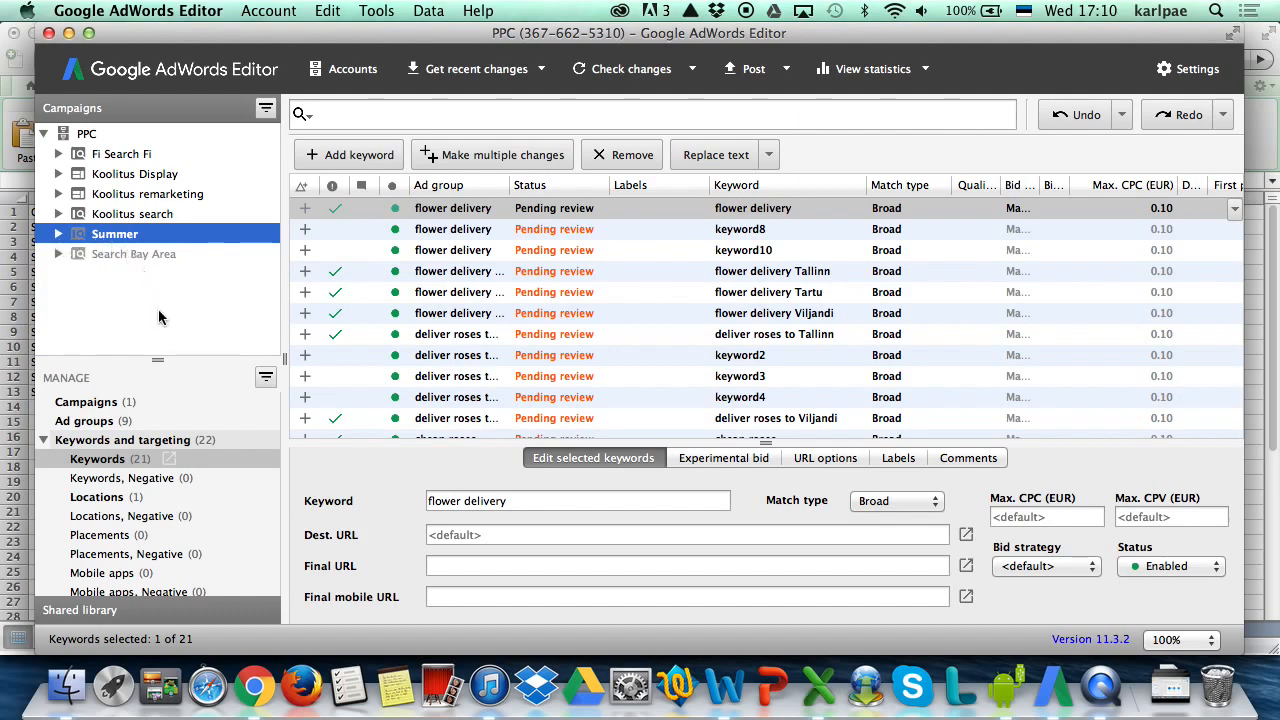
# - Show the sitelinks of the Summer campaign and start making multiple changes to them
pyautogui.click(113, 459)
pyautogui.scroll(-10, 113, 462)
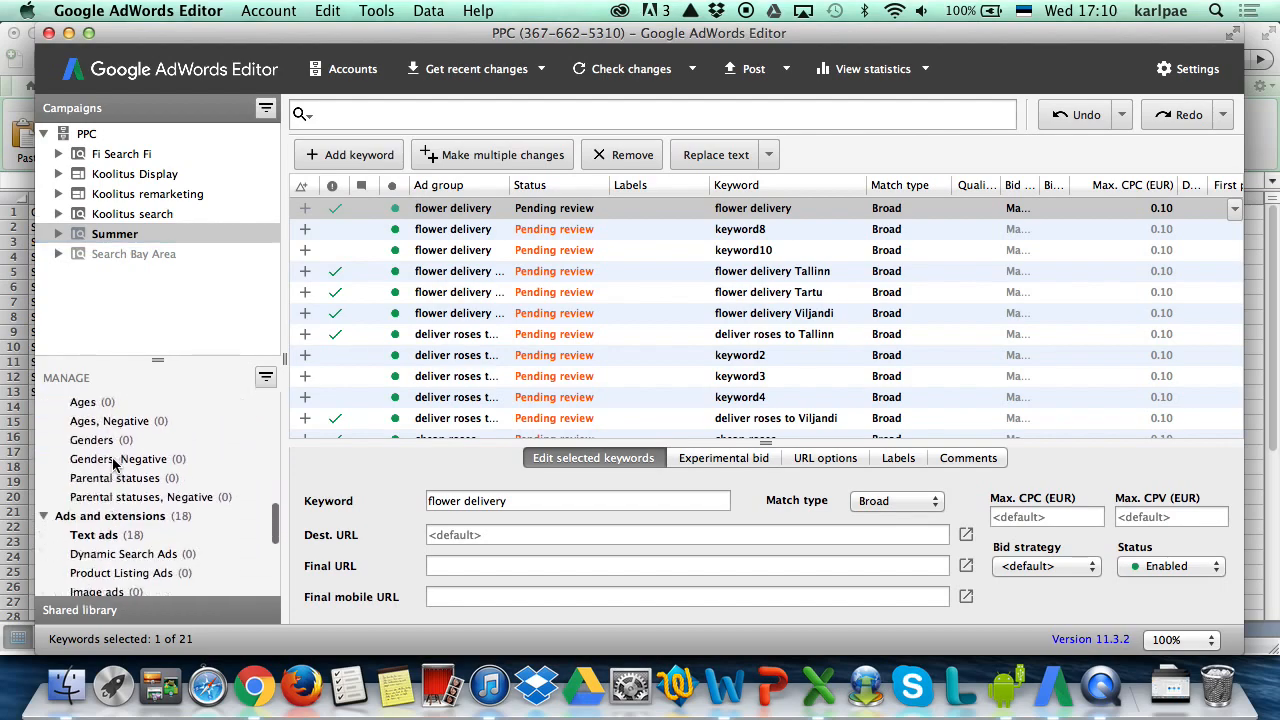
pyautogui.scroll(3, 113, 462)
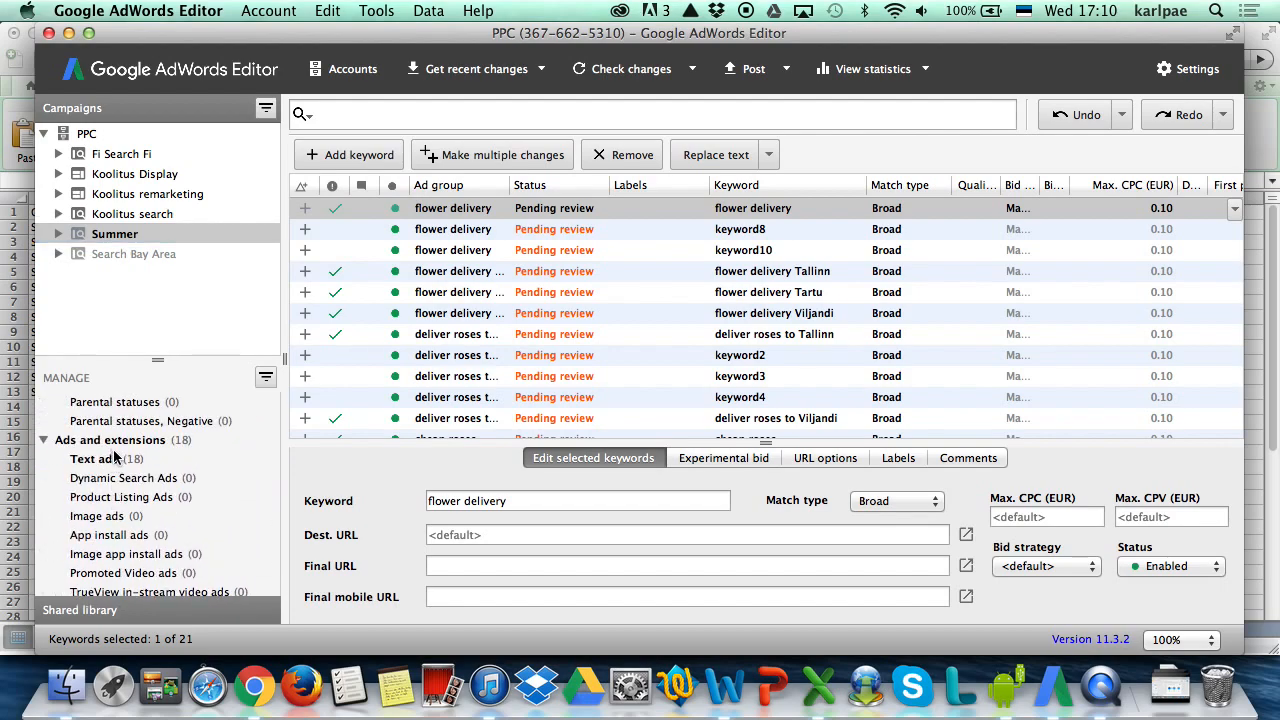
pyautogui.scroll(-5, 115, 458)
pyautogui.click(100, 535)
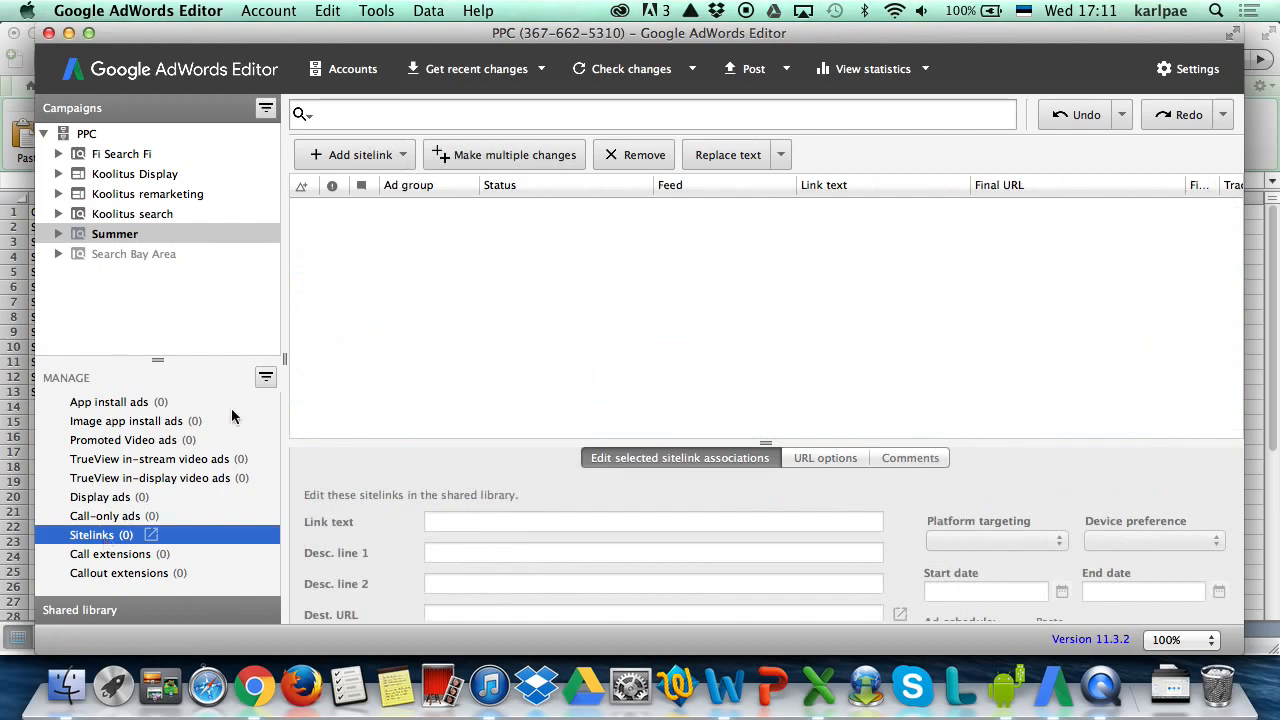
pyautogui.click(544, 155)
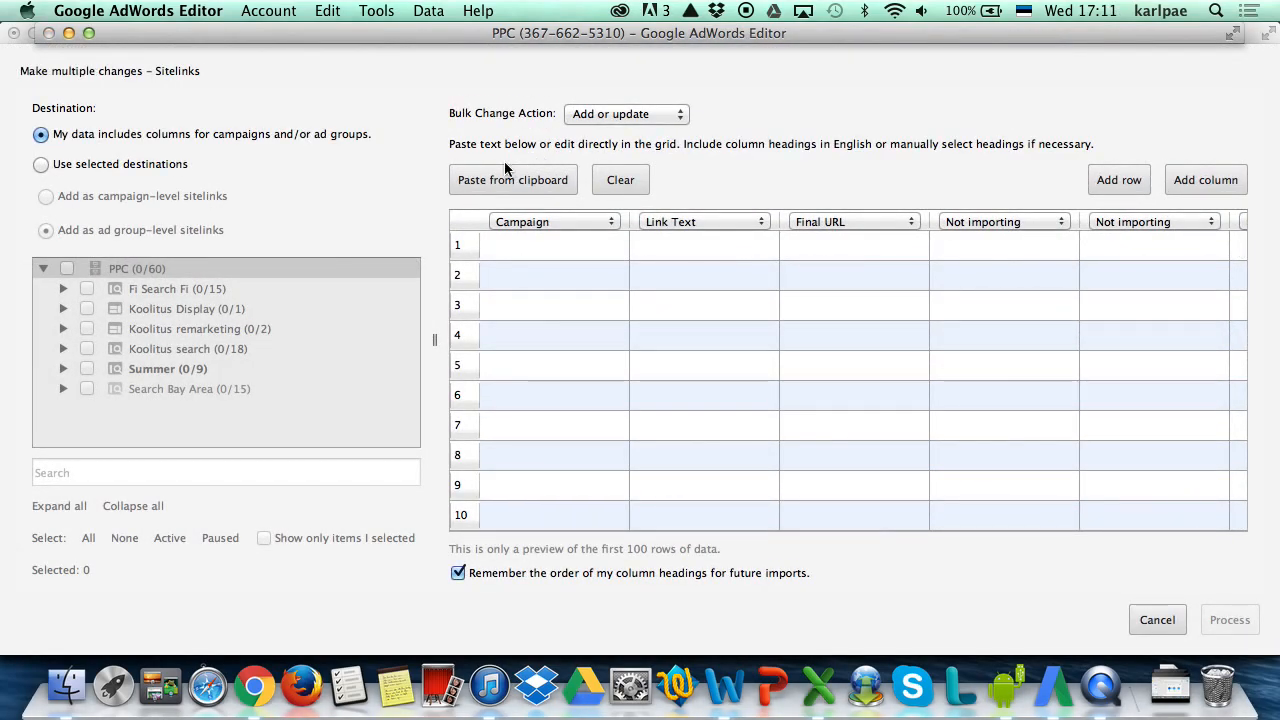
# - Set the sitelink import to use selected destinations at ad group level, with all ad groups of the Summer campaign included
pyautogui.click(84, 166)
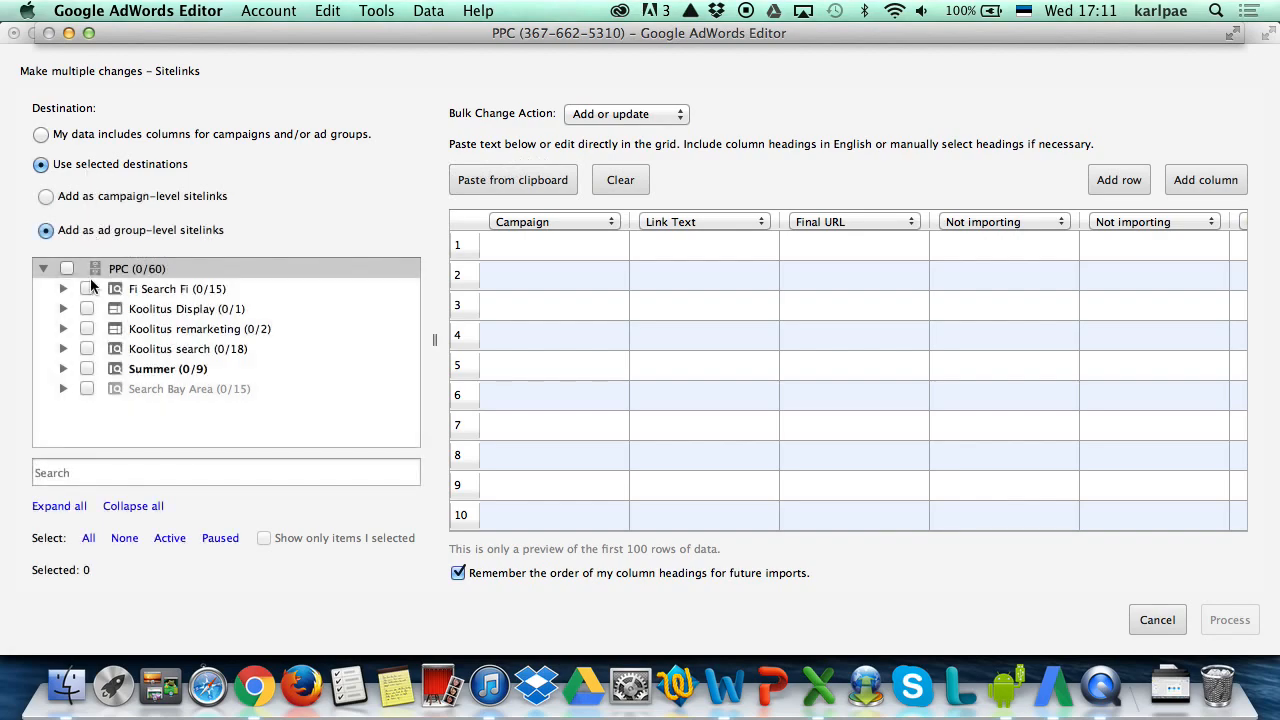
pyautogui.click(64, 369)
pyautogui.click(86, 369)
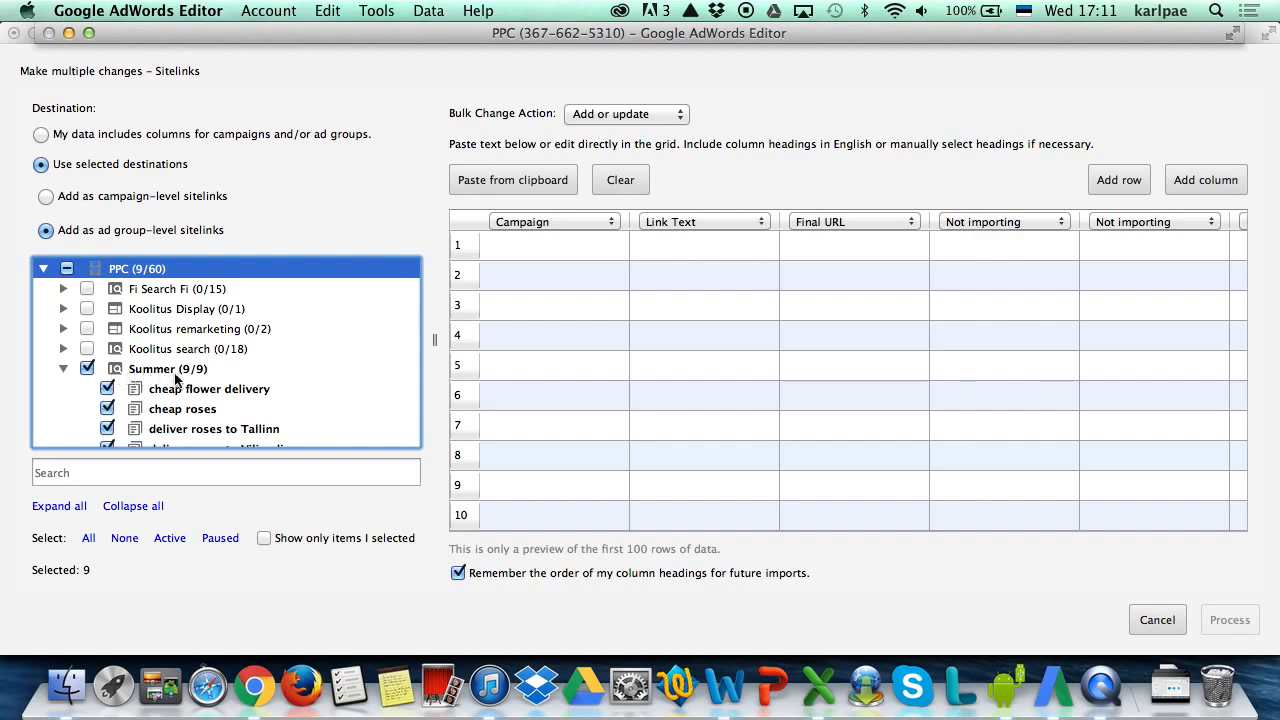
# - Set the Campaign column of the sitelink grid to "Not importing"
pyautogui.click(533, 245)
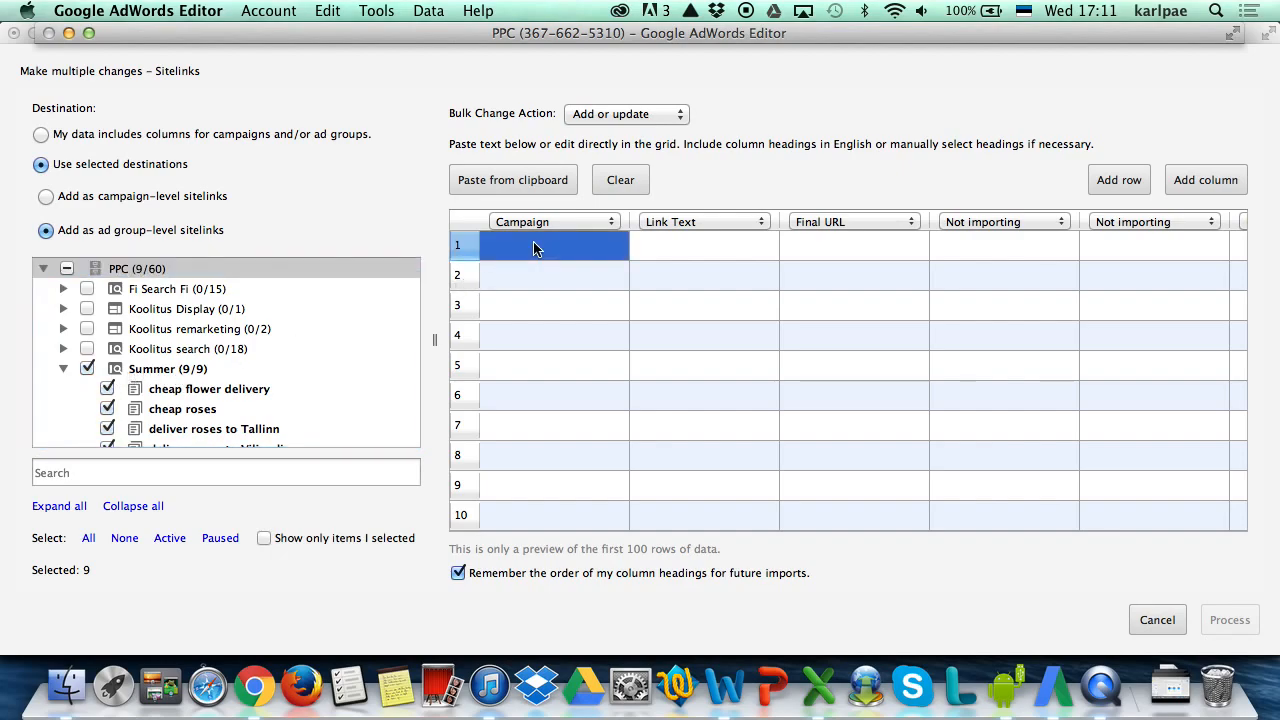
pyautogui.click(614, 225)
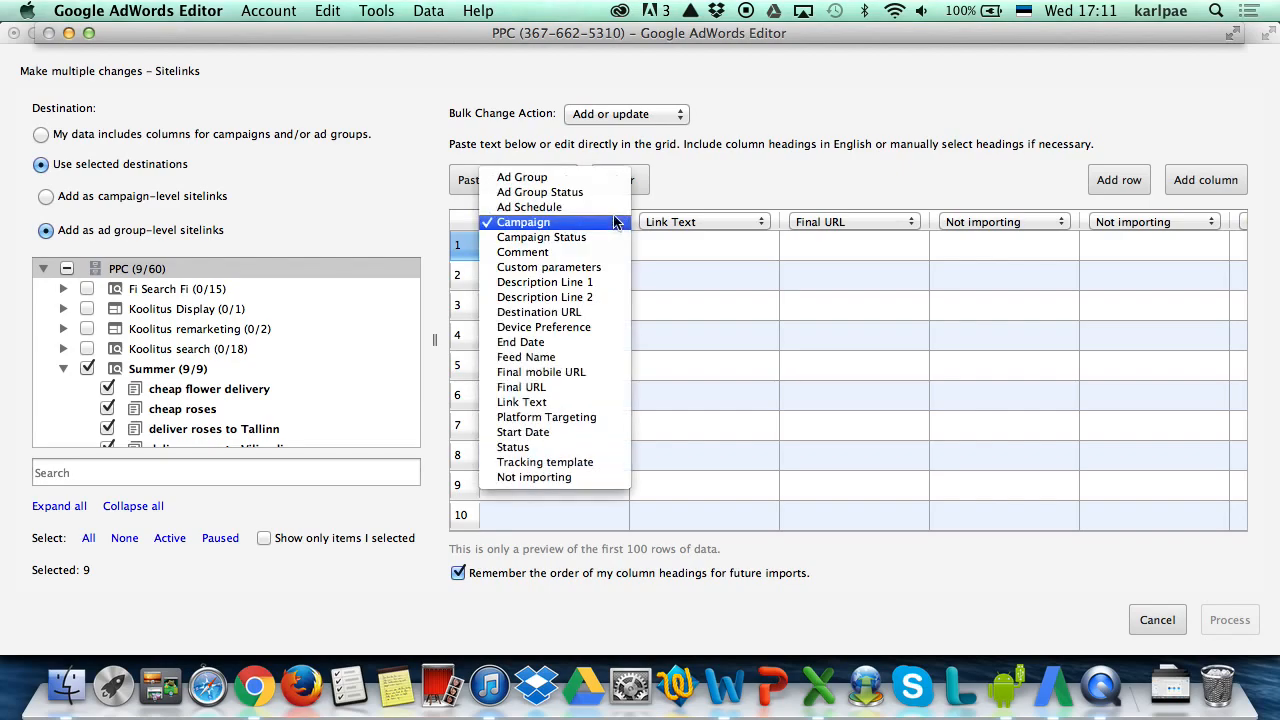
pyautogui.click(586, 476)
# - Fill the first sitelink row with link text "Mothers day discount" and final URL "flowers.com/mothers-day"
pyautogui.click(685, 247)
pyautogui.click(685, 247)
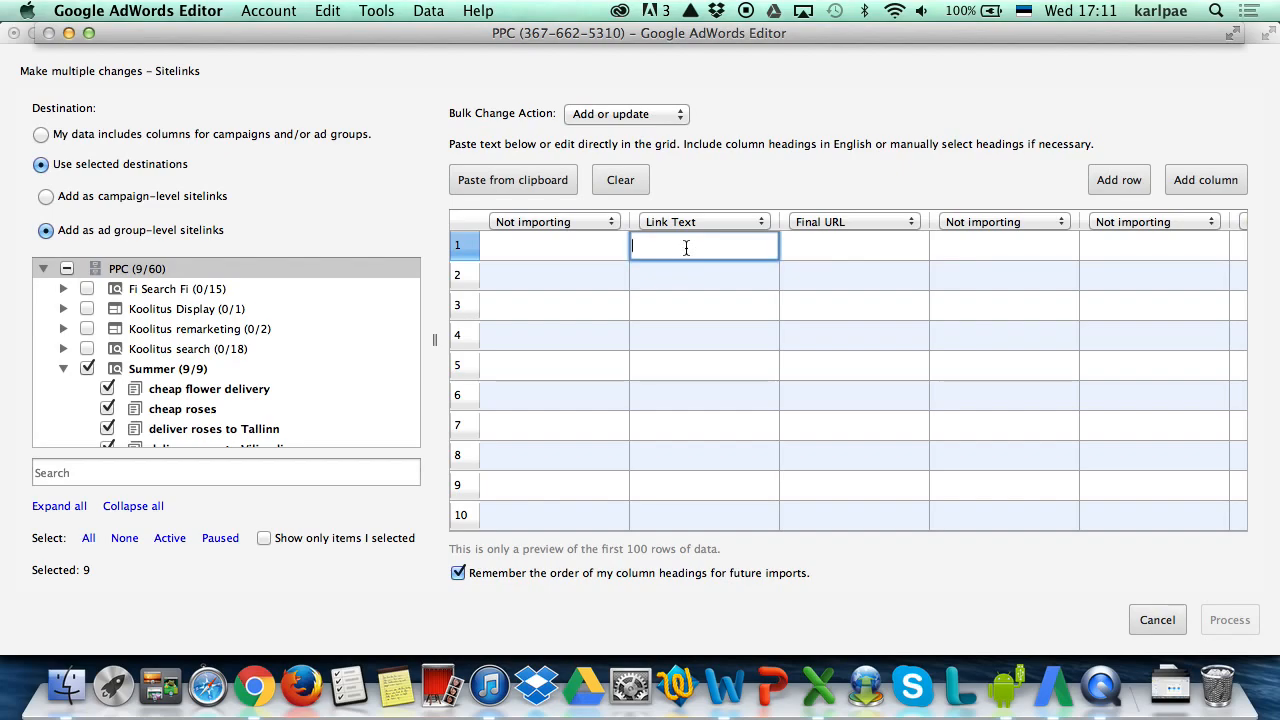
pyautogui.write('Mothers day discount')
pyautogui.press('Return')
pyautogui.click(808, 245)
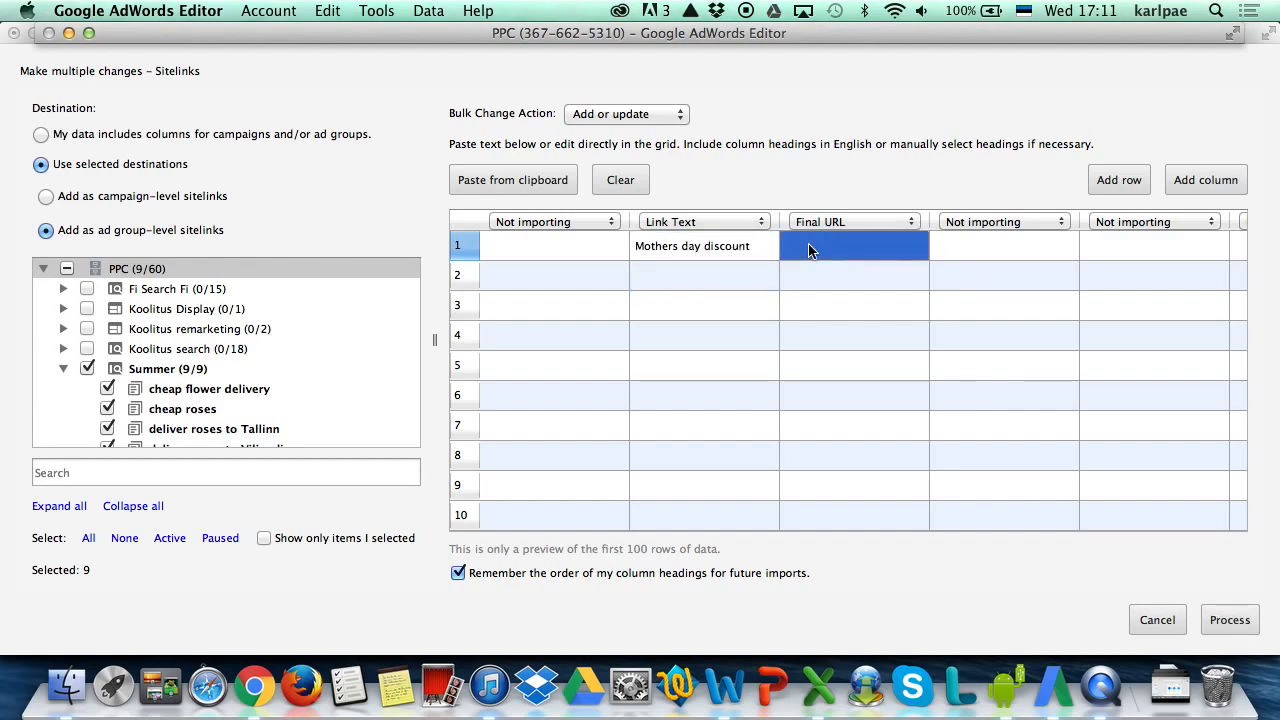
pyautogui.click(808, 246)
pyautogui.write('fl')
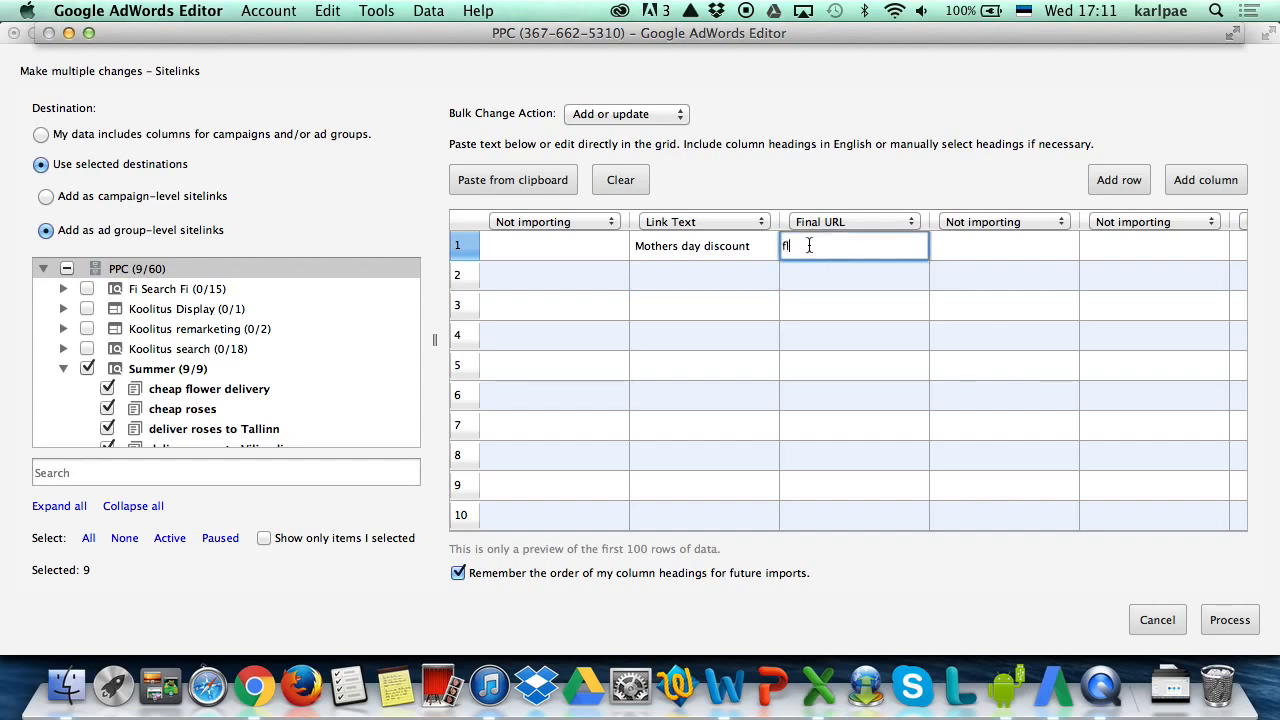
pyautogui.write('owers.com/mothers-day')
pyautogui.press('Return')
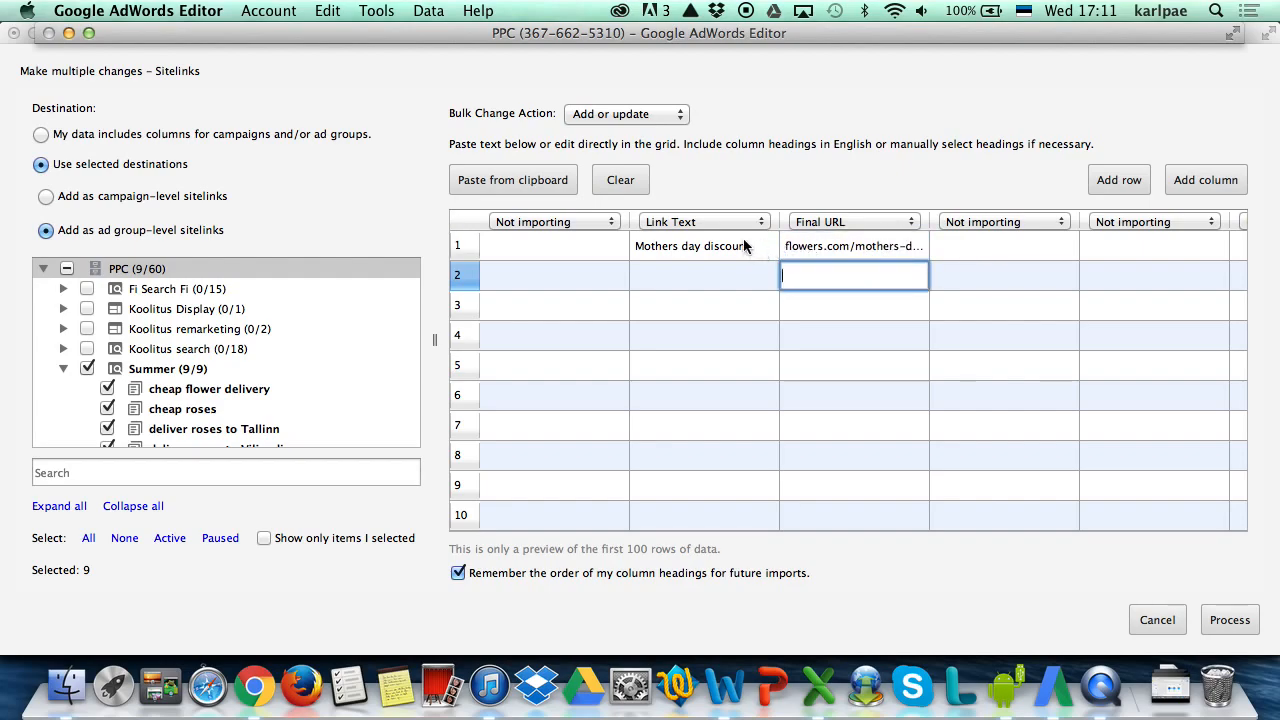
# - Process the sitelink import and finish it to review the proposed changes
pyautogui.click(1225, 625)
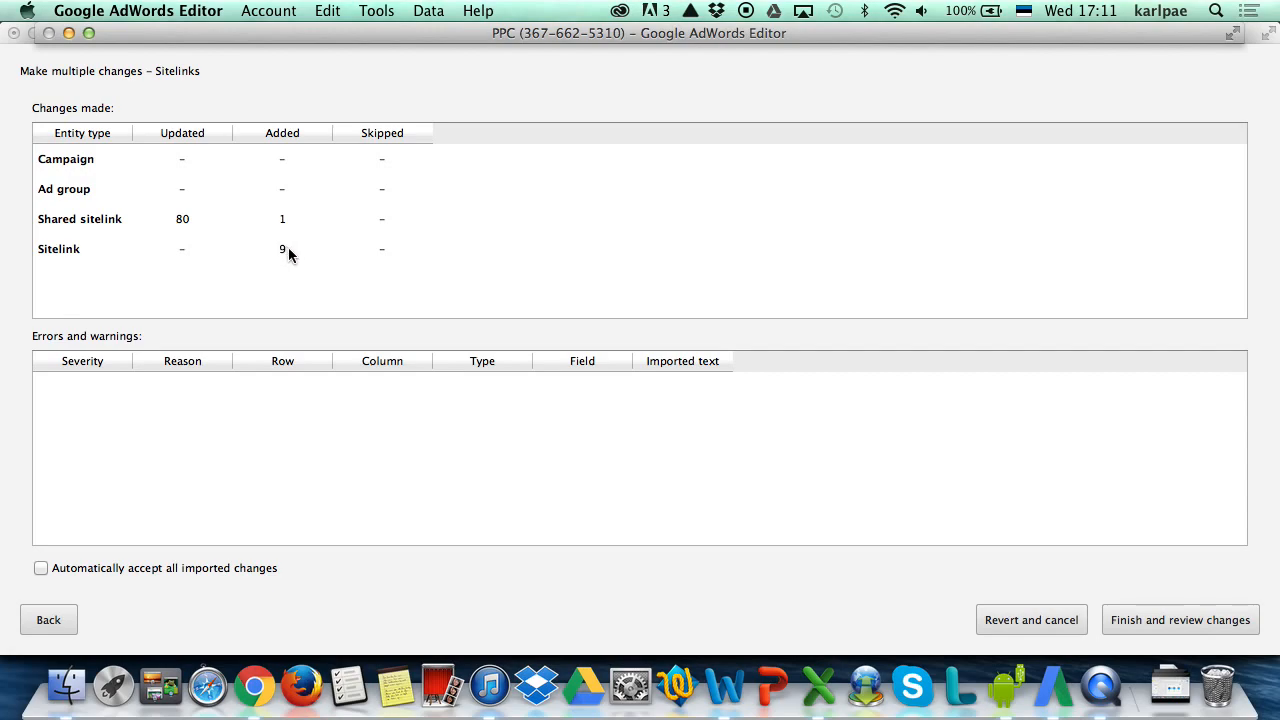
pyautogui.click(1172, 628)
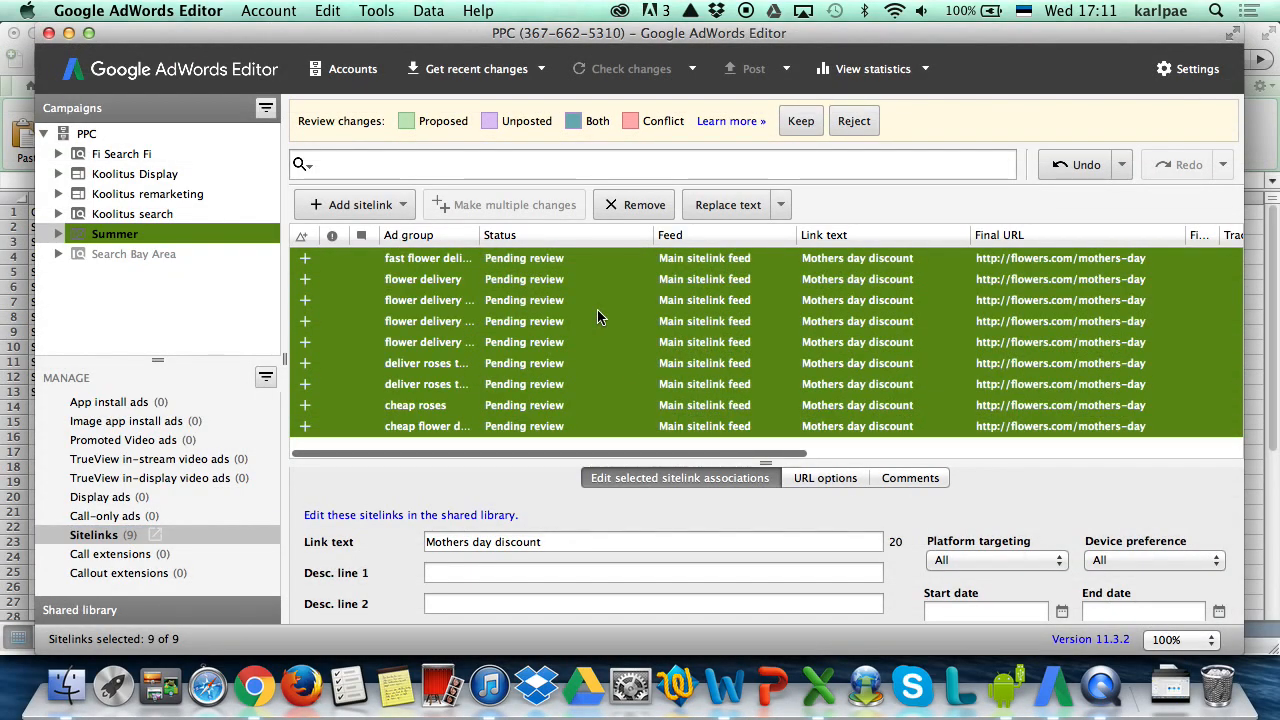
# - Switch to the Excel workbook and replace the Keyword header in C1 of Sheet2 with "Link text"
pyautogui.press('super+Tab')
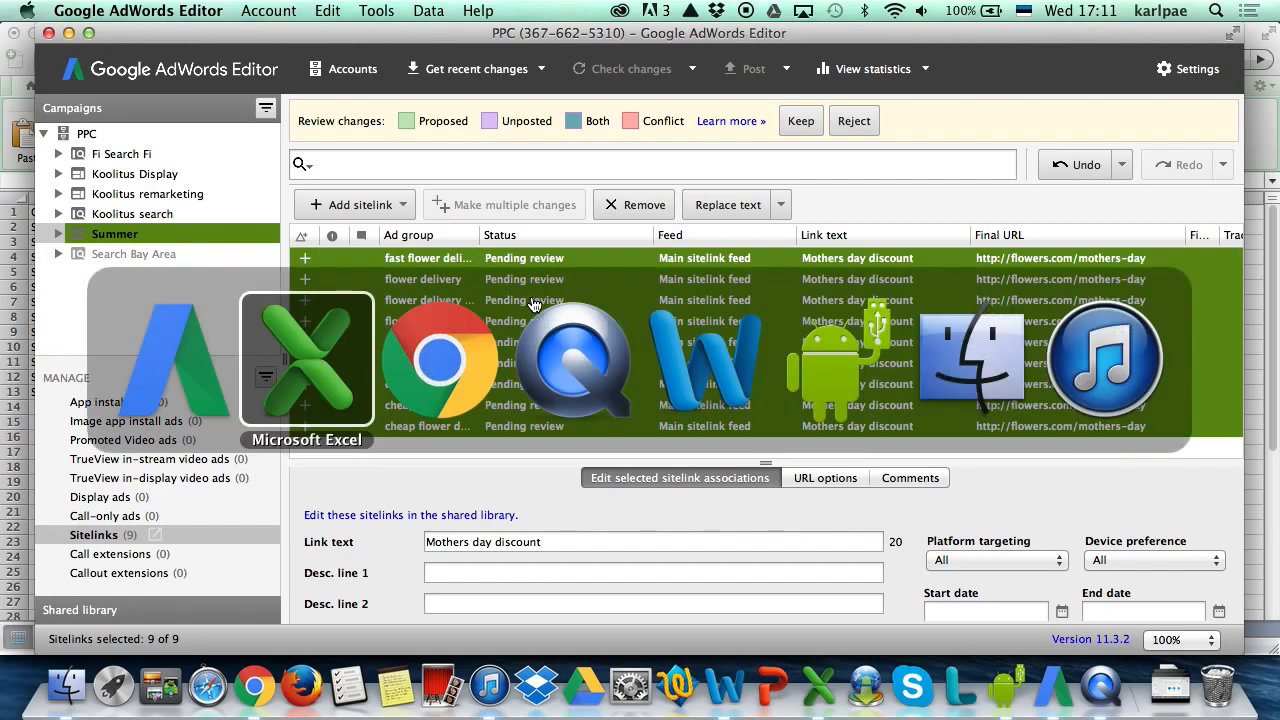
pyautogui.press('super+Tab')
pyautogui.press('super+Tab')
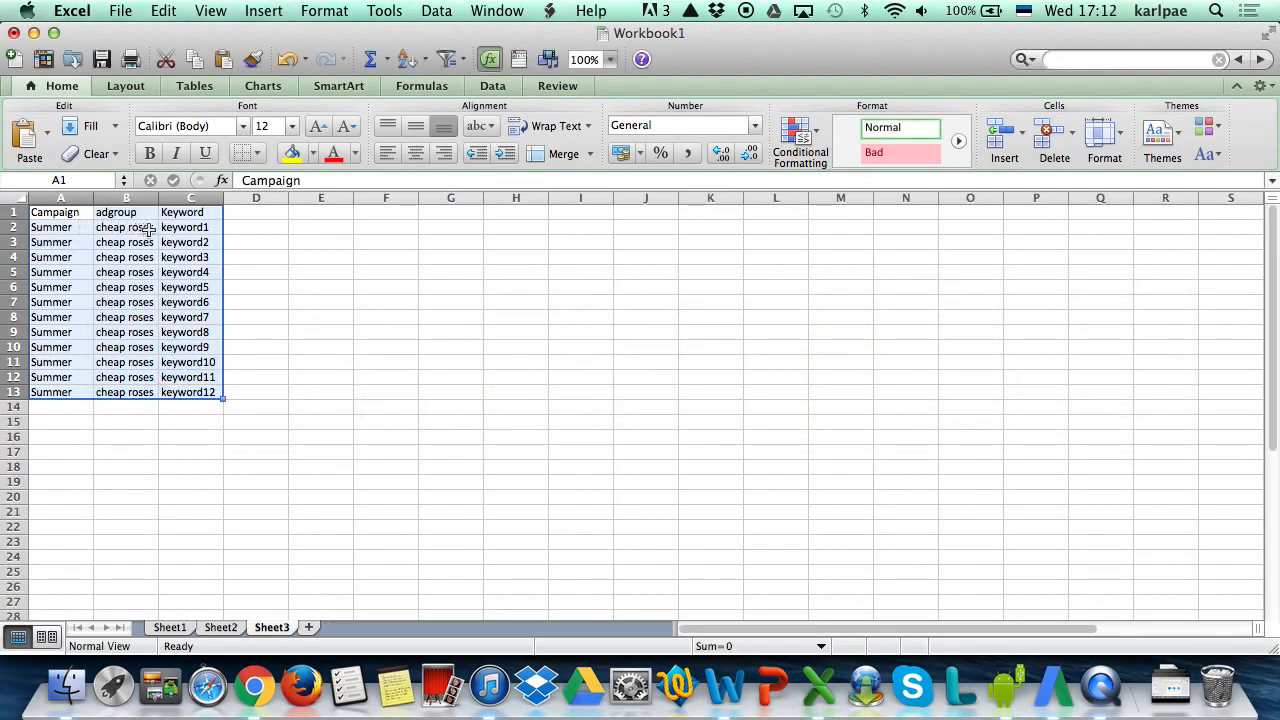
pyautogui.click(186, 214)
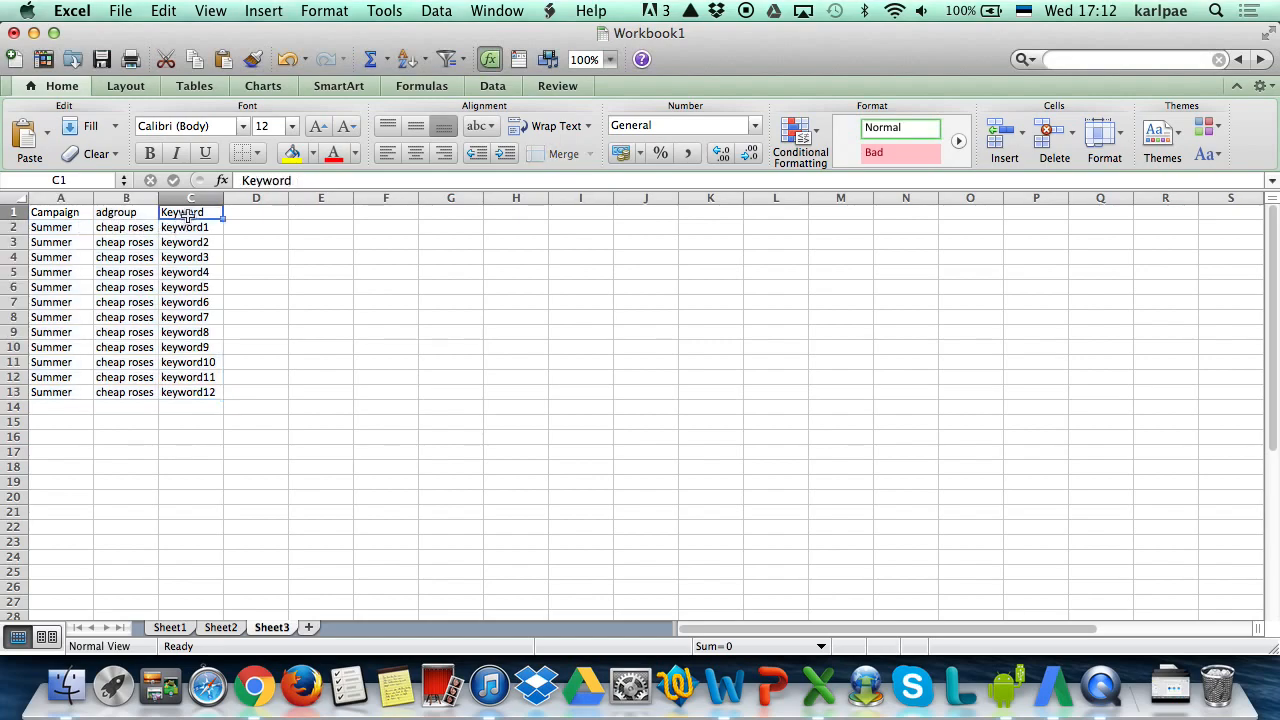
pyautogui.write('link te')
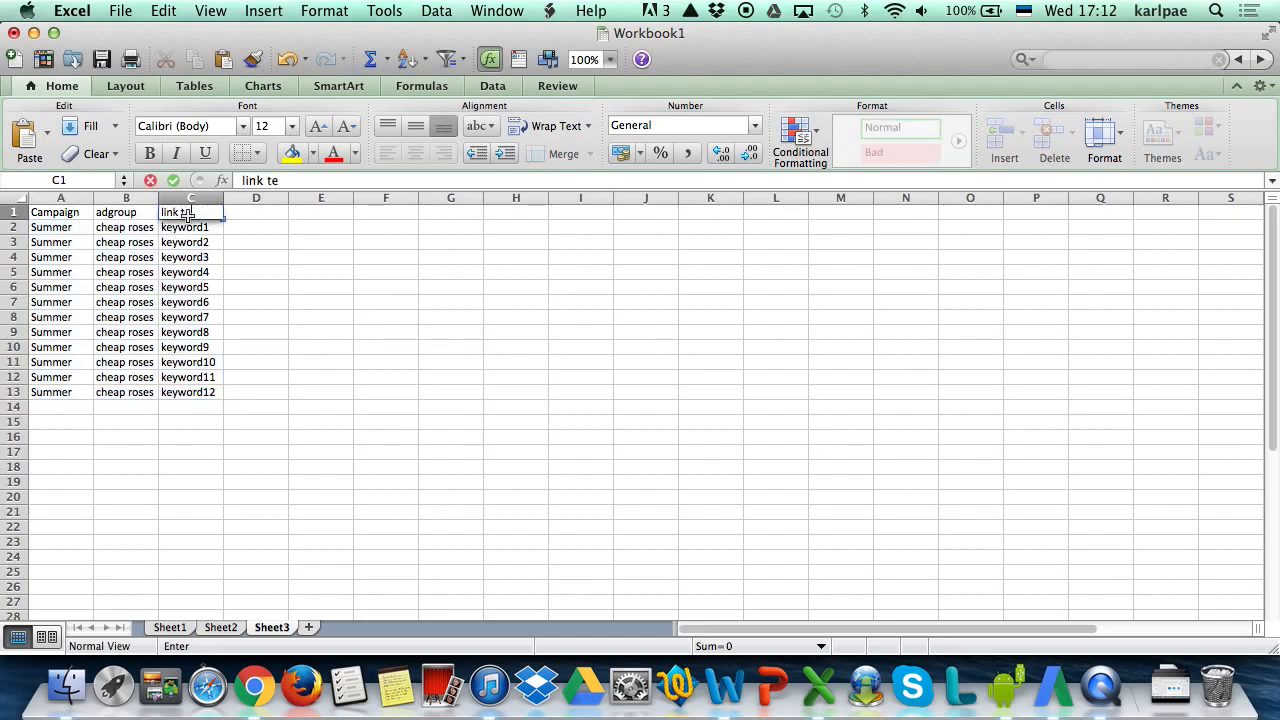
pyautogui.click(221, 627)
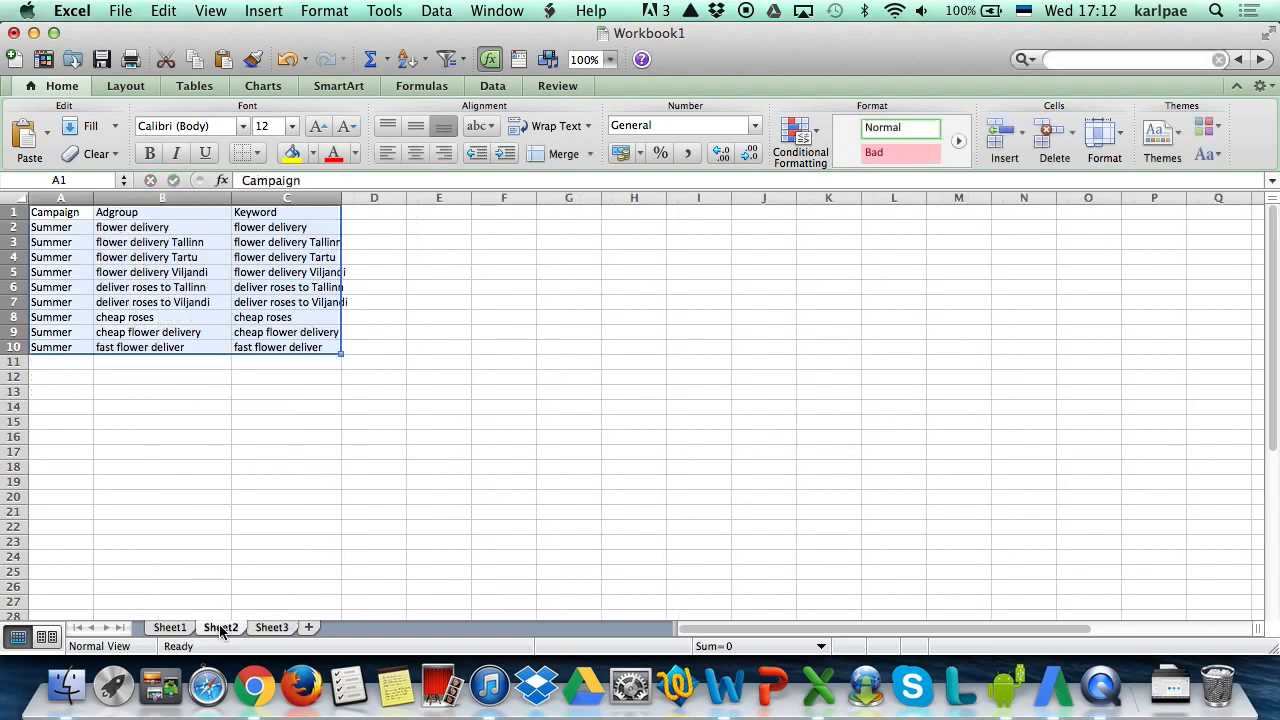
pyautogui.click(293, 213)
pyautogui.write('Link')
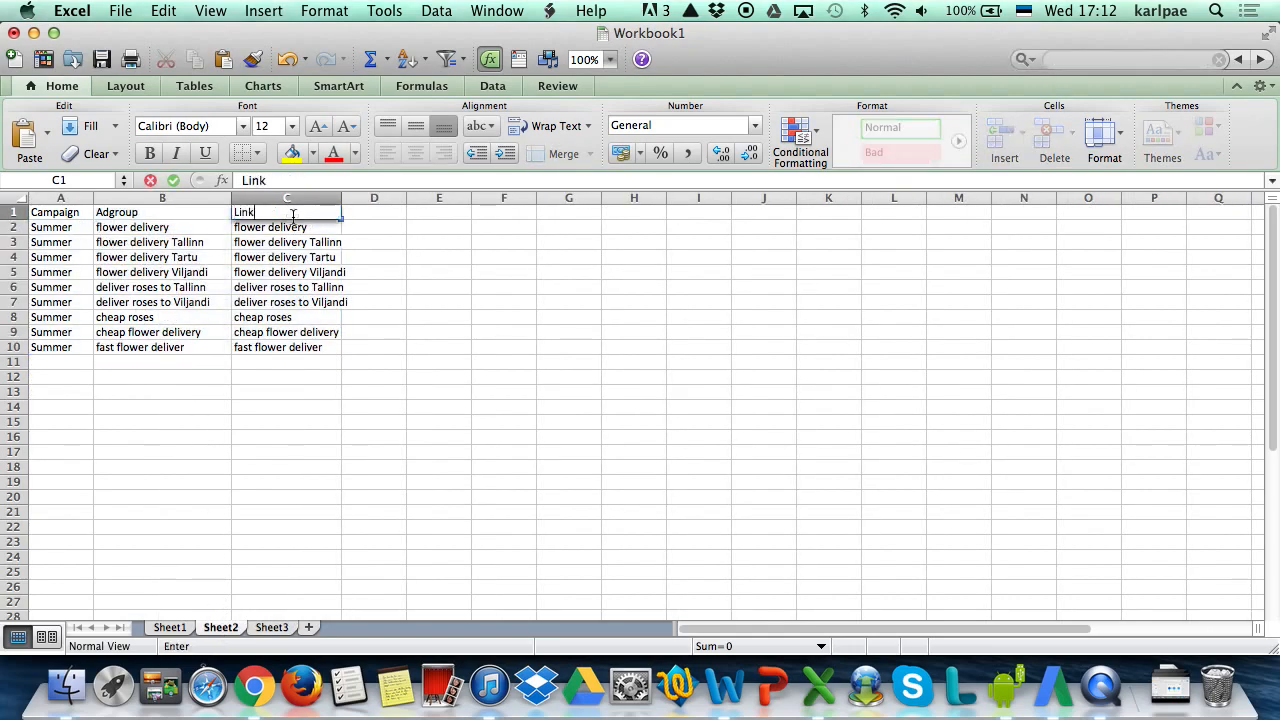
pyautogui.write(' text')
pyautogui.press('Return')
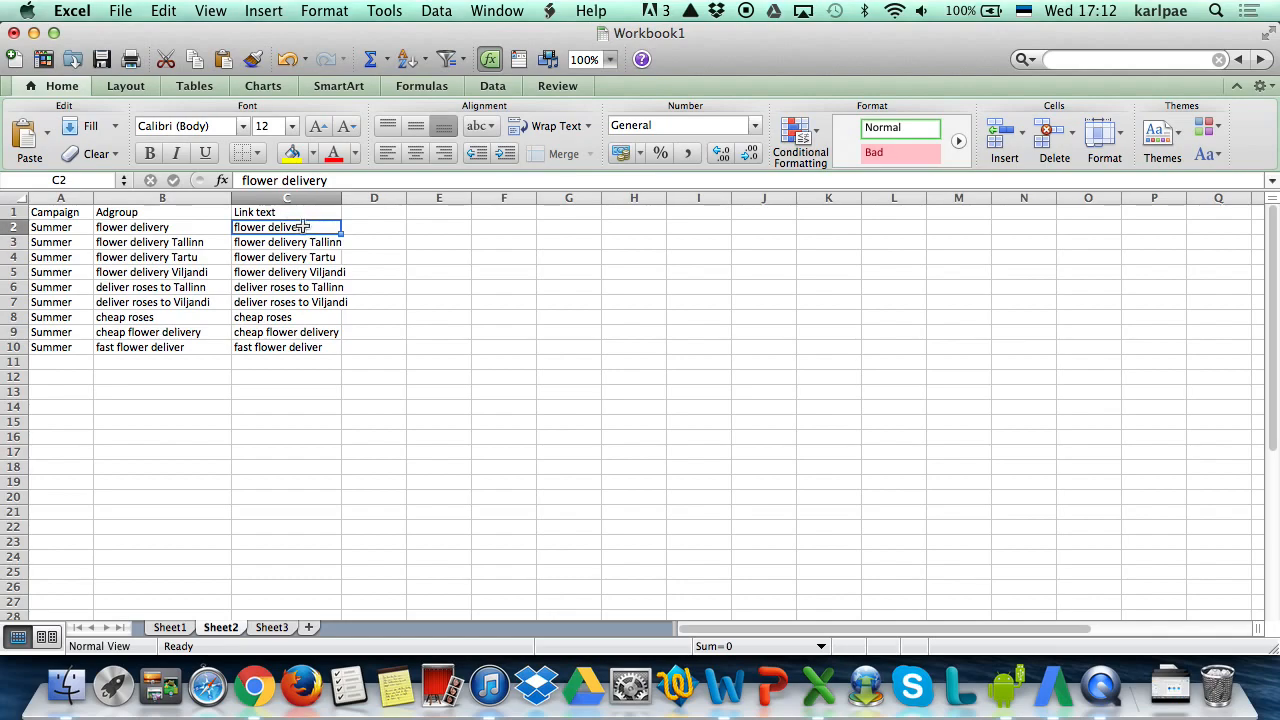
# - Fill C2:C10 of the Link text column with "Mothers day discount" and widen the column to fit
pyautogui.write('Mothers day discount')
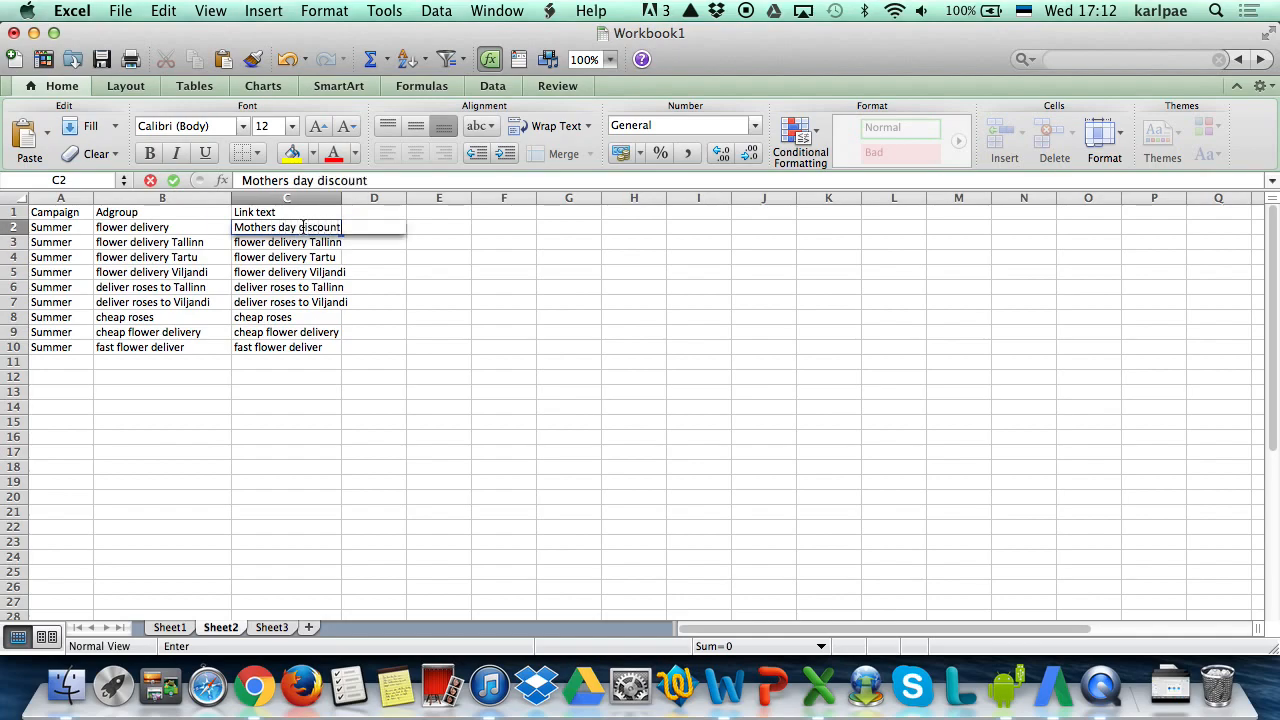
pyautogui.press('Return')
pyautogui.click(305, 231)
pyautogui.moveTo(341, 233); pyautogui.dragTo(341, 348)
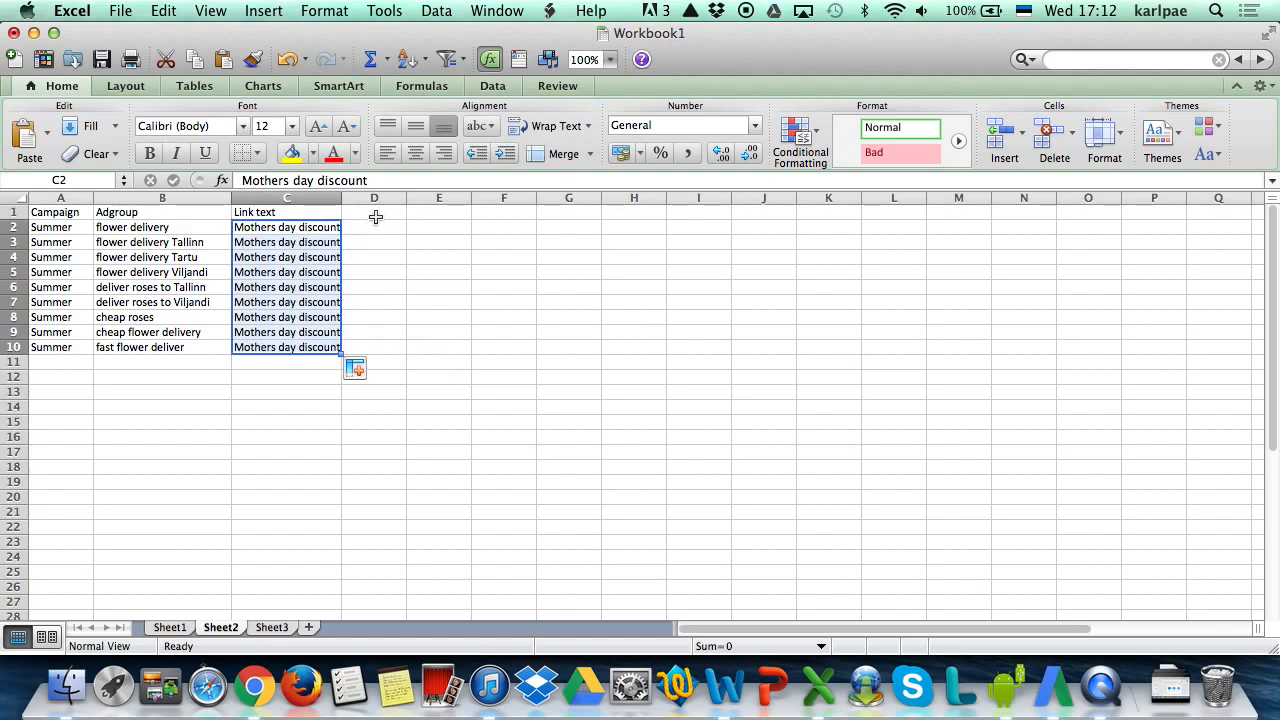
pyautogui.moveTo(343, 203); pyautogui.dragTo(388, 203)
# - Add the header "final URL" in cell D1
pyautogui.click(411, 213)
pyautogui.write('link')
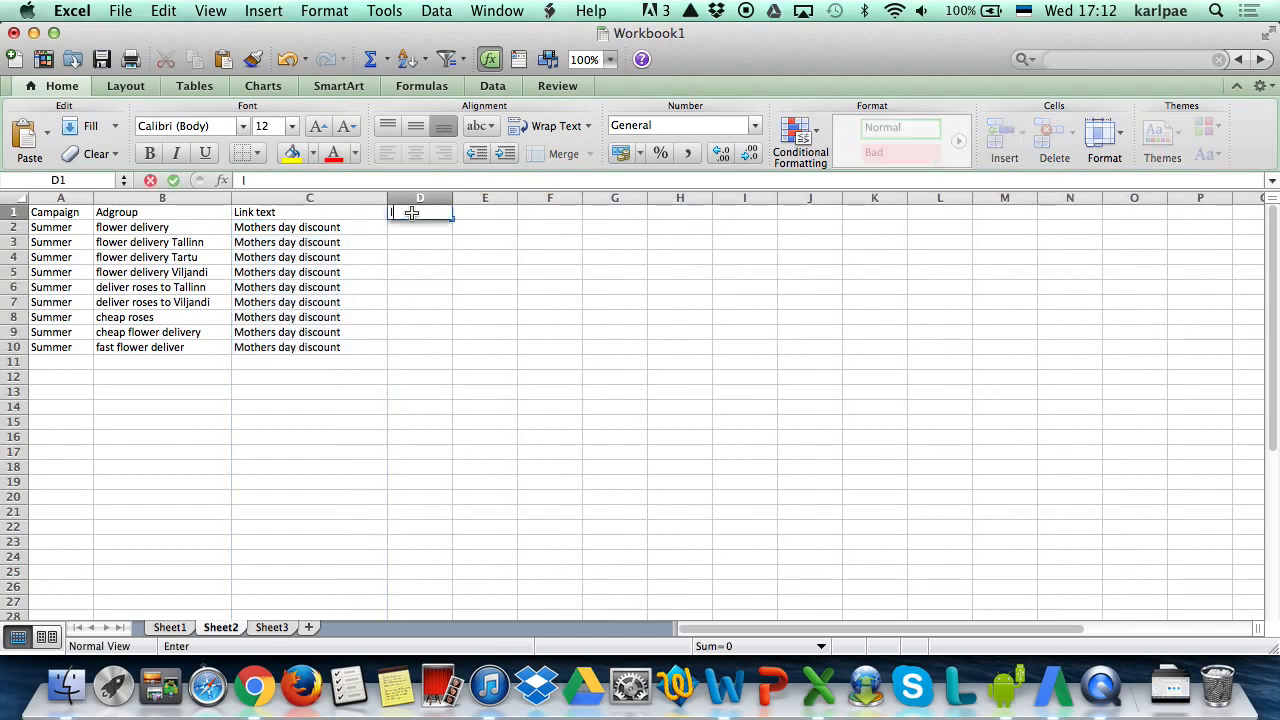
pyautogui.press('BackSpace')
pyautogui.press('BackSpace')
pyautogui.press('BackSpace')
pyautogui.press('BackSpace')
pyautogui.write('din')
pyautogui.press('BackSpace')
pyautogui.press('BackSpace')
pyautogui.press('BackSpace')
pyautogui.write('final URL')
pyautogui.press('Return')
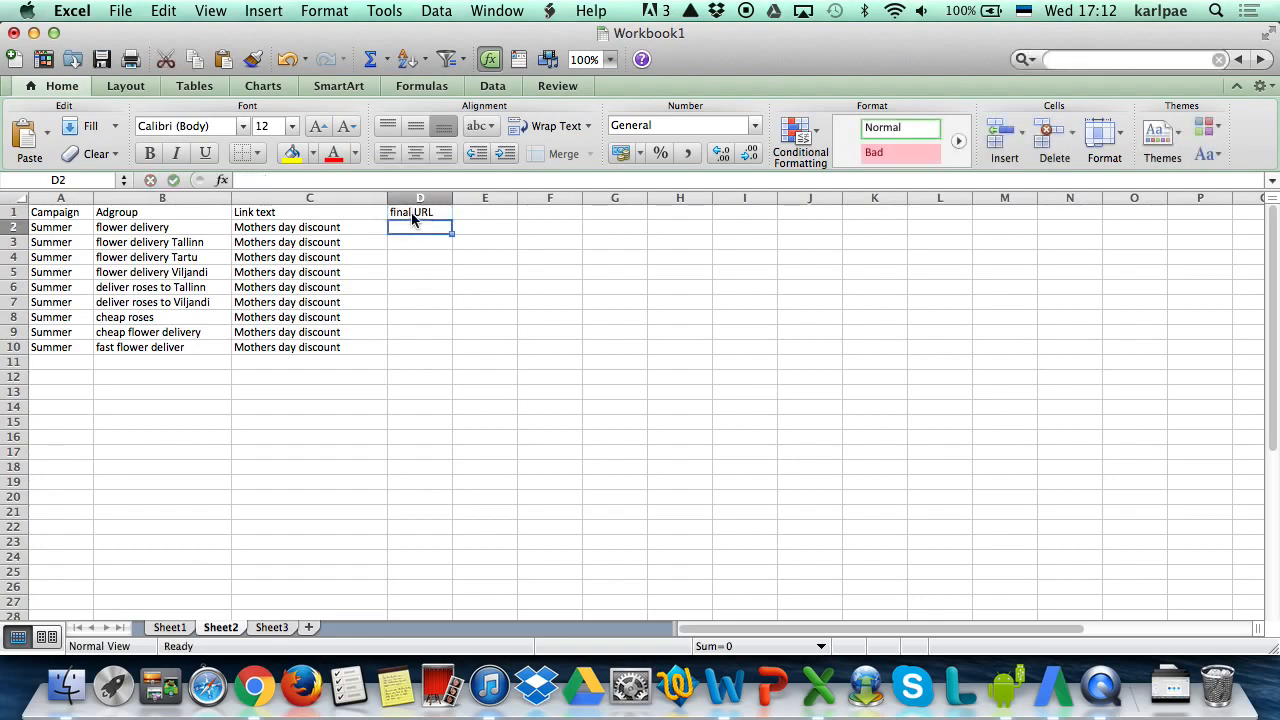
# - Enter "flowes.com/mothers" in D2 and fill it down to row 10
pyautogui.write('flowes')
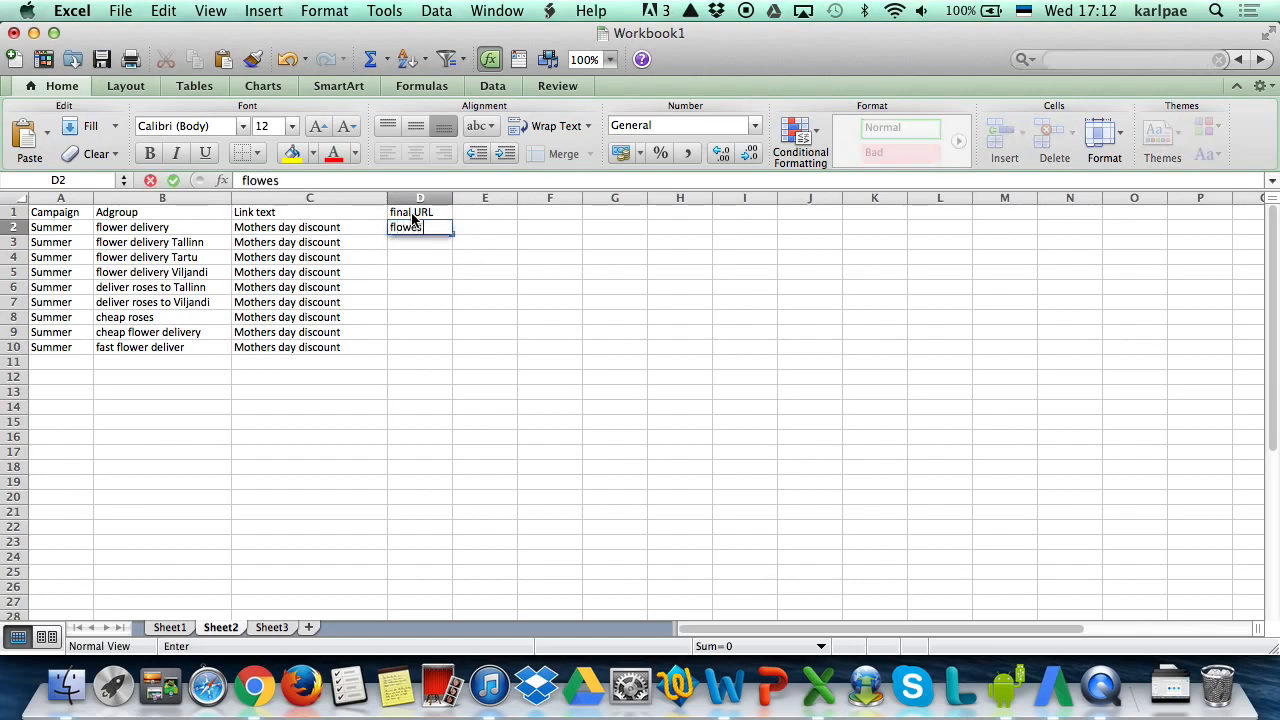
pyautogui.write('.com/mothers')
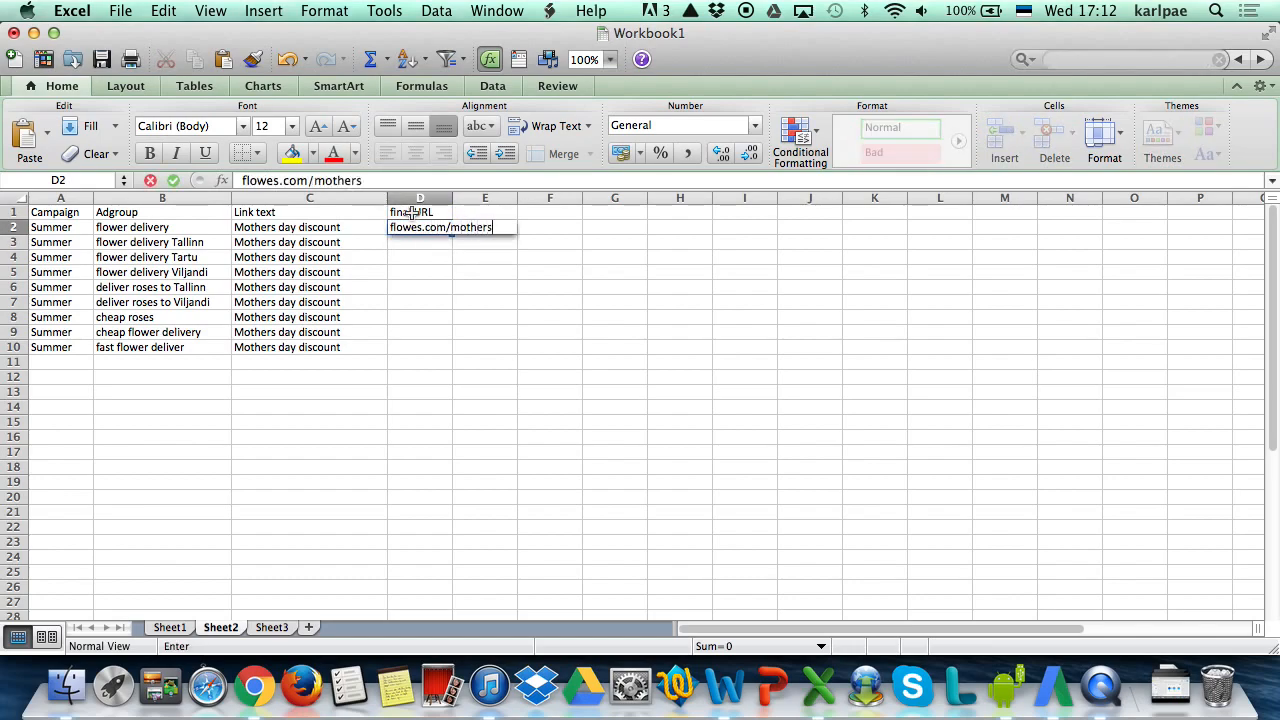
pyautogui.press('Return')
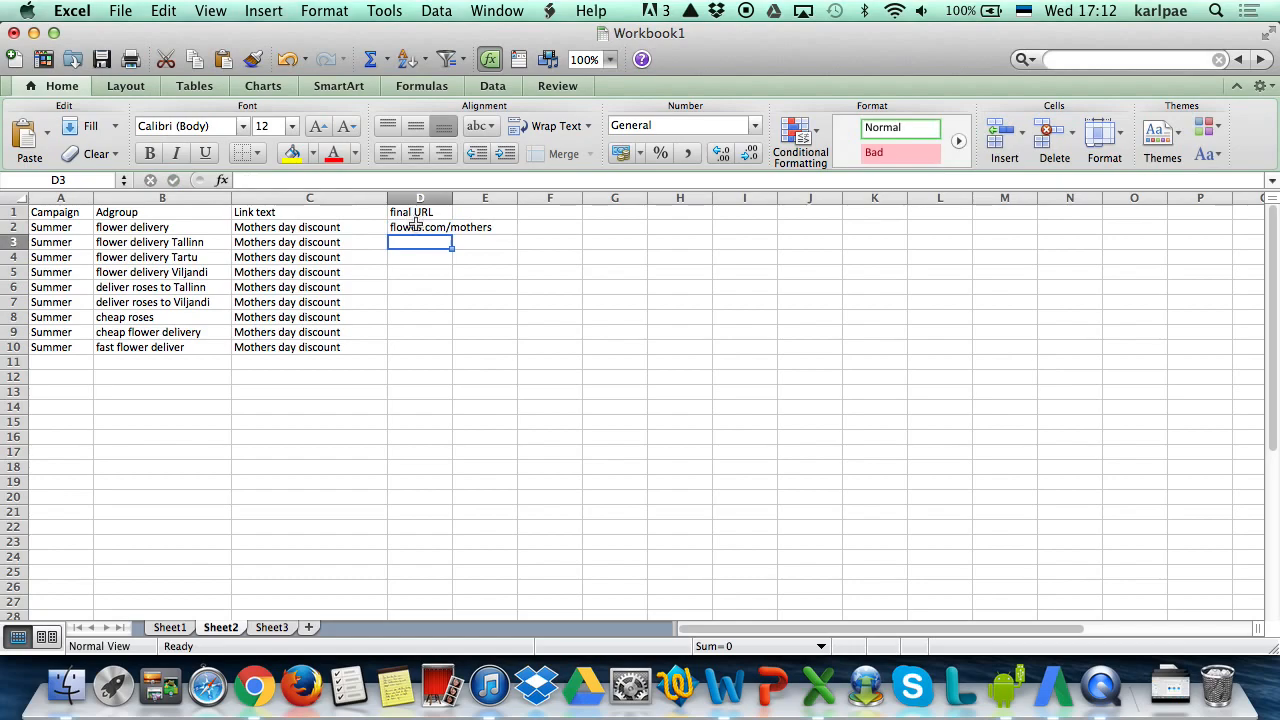
pyautogui.click(414, 226)
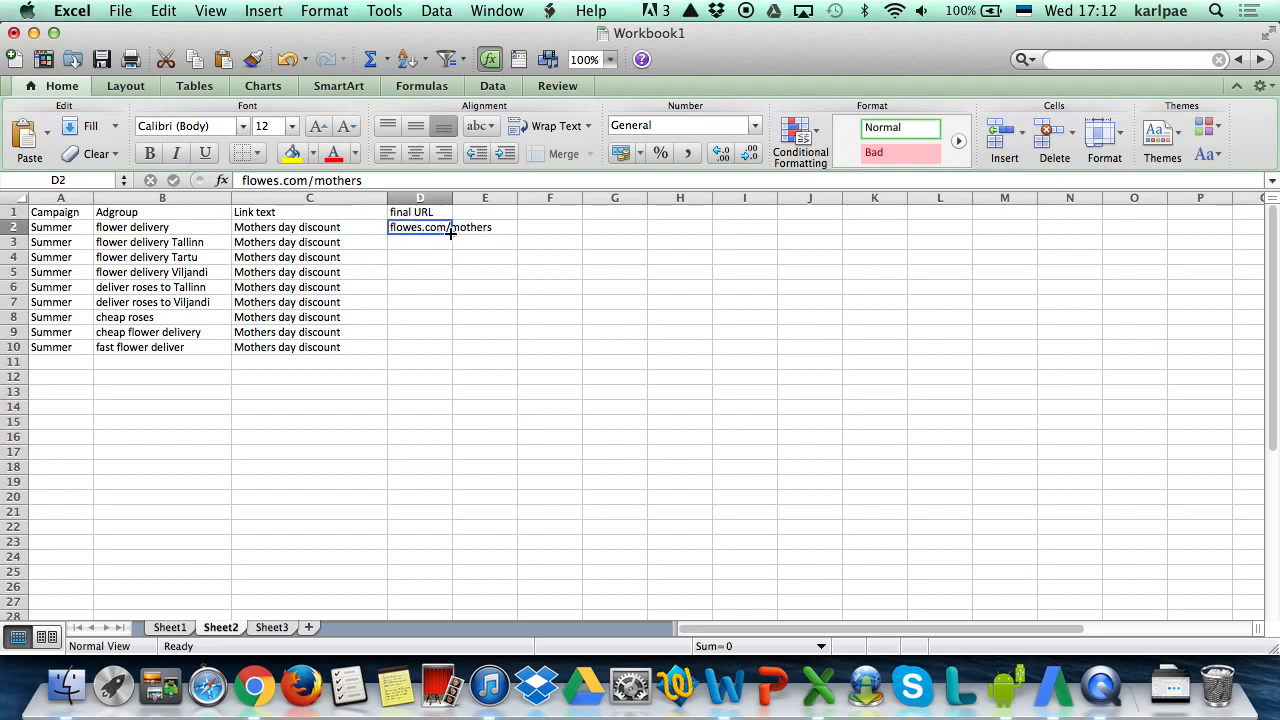
pyautogui.doubleClick(452, 232)
pyautogui.moveTo(72, 231); pyautogui.dragTo(412, 348)
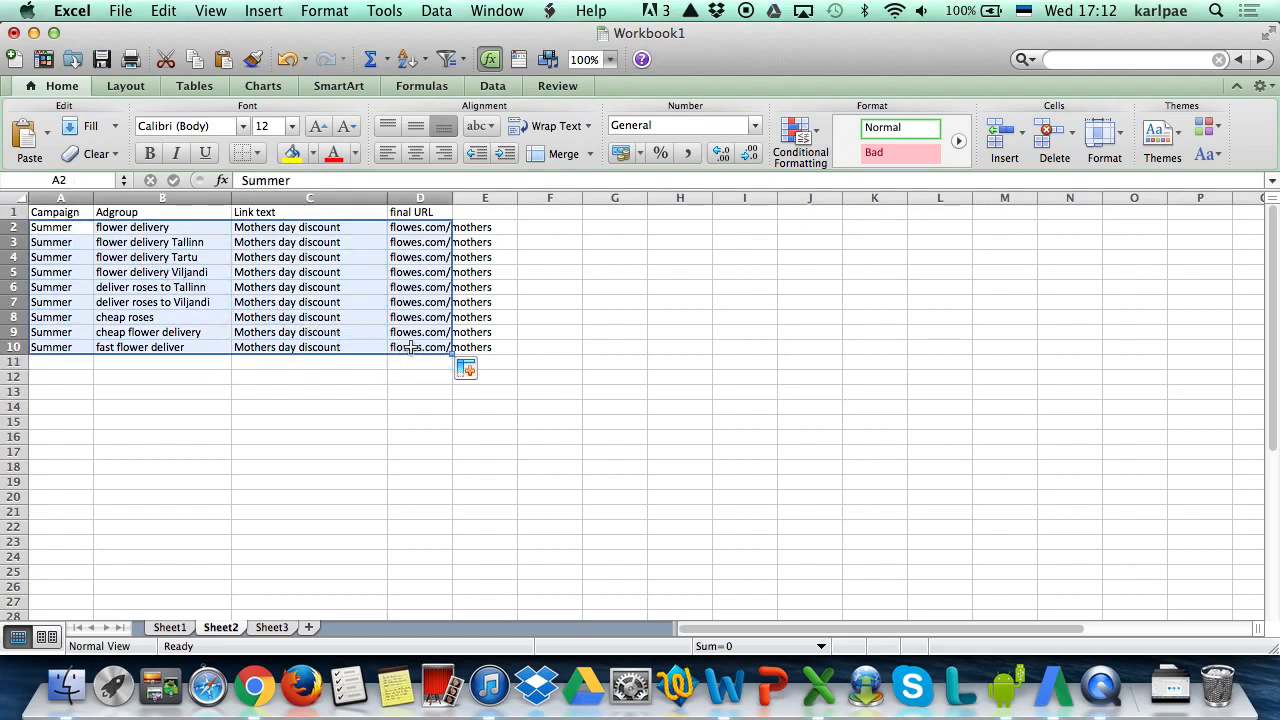
pyautogui.press('super+c')
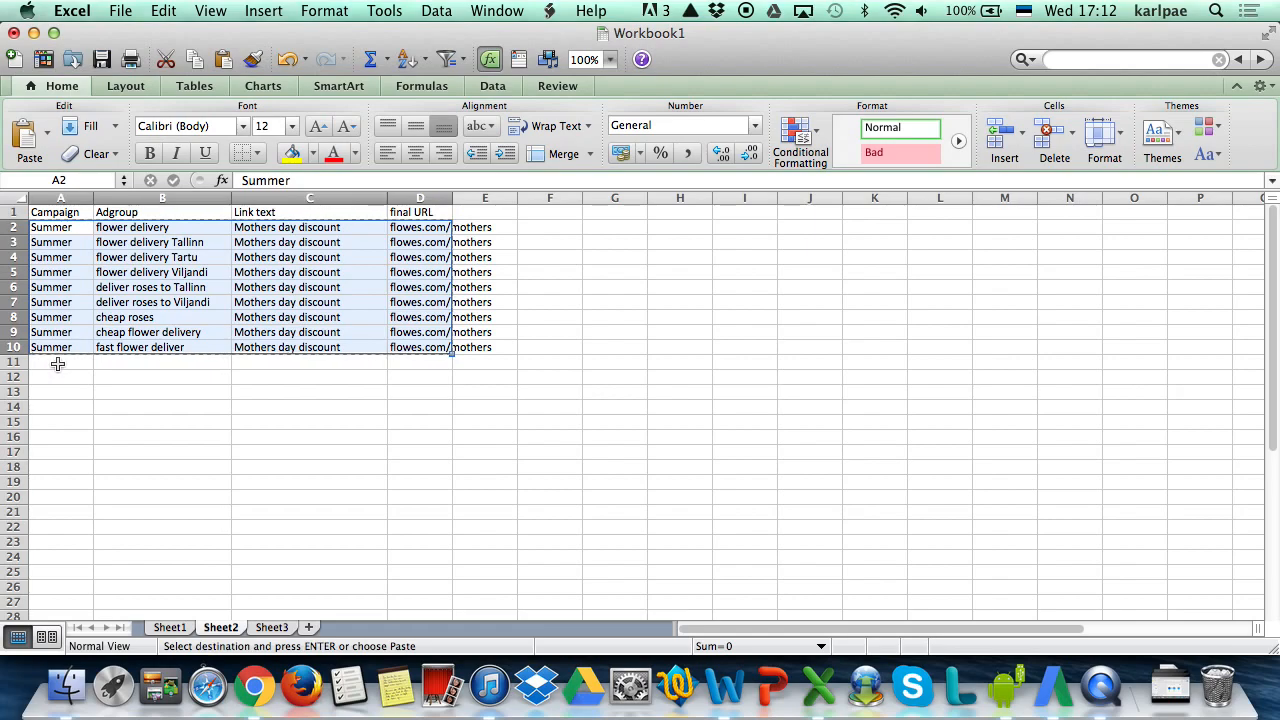
pyautogui.click(57, 364)
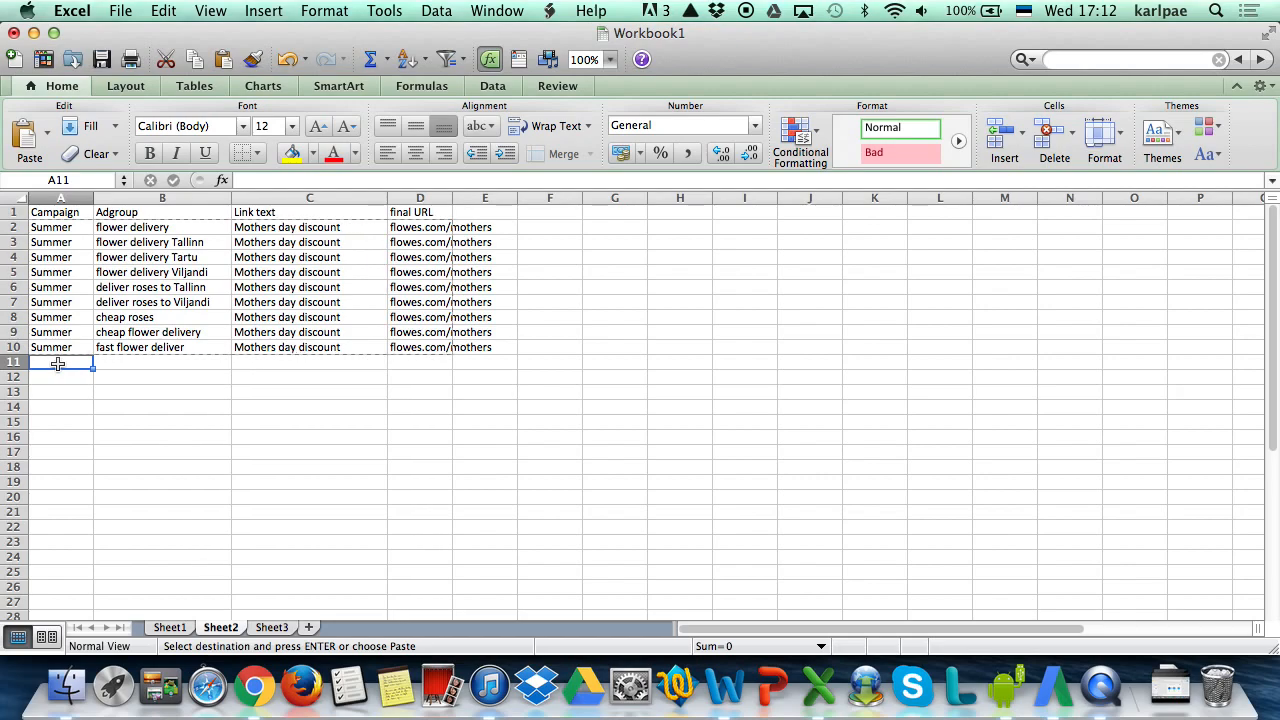
# - Copy the header row A1:D1 into the first row of a new sheet
pyautogui.click(75, 212)
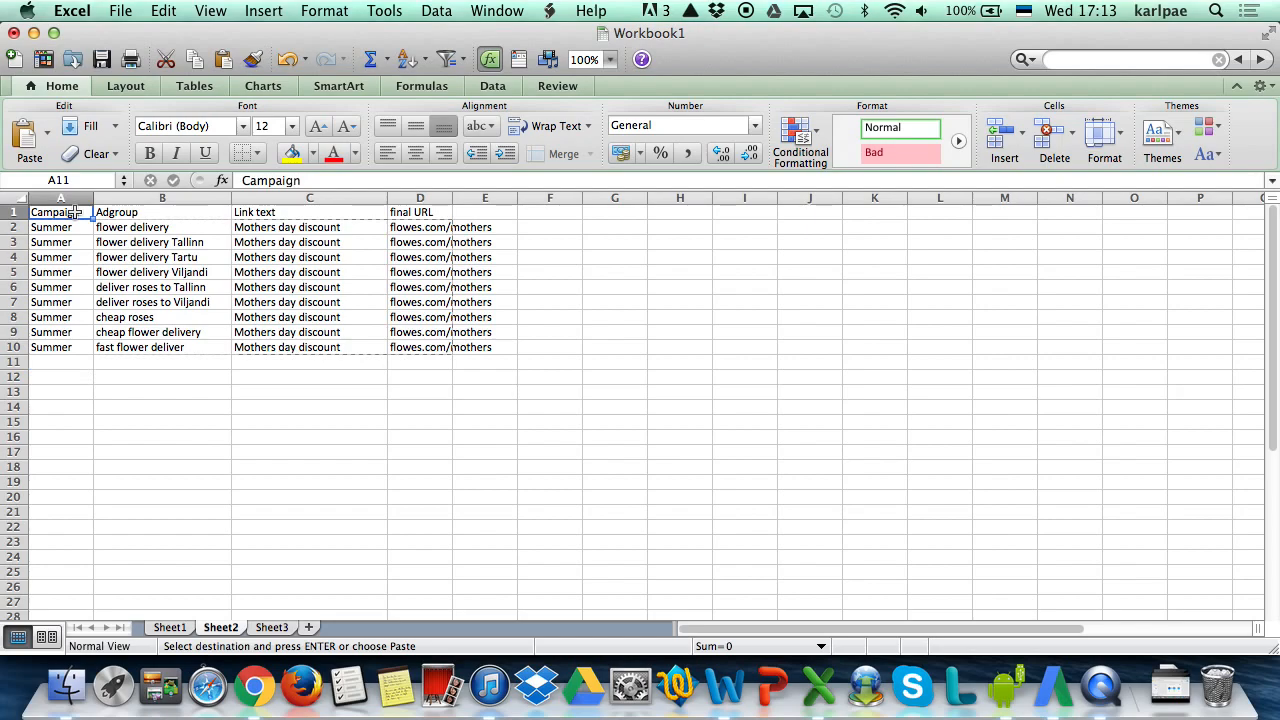
pyautogui.moveTo(75, 212); pyautogui.dragTo(410, 216)
pyautogui.press('super+c')
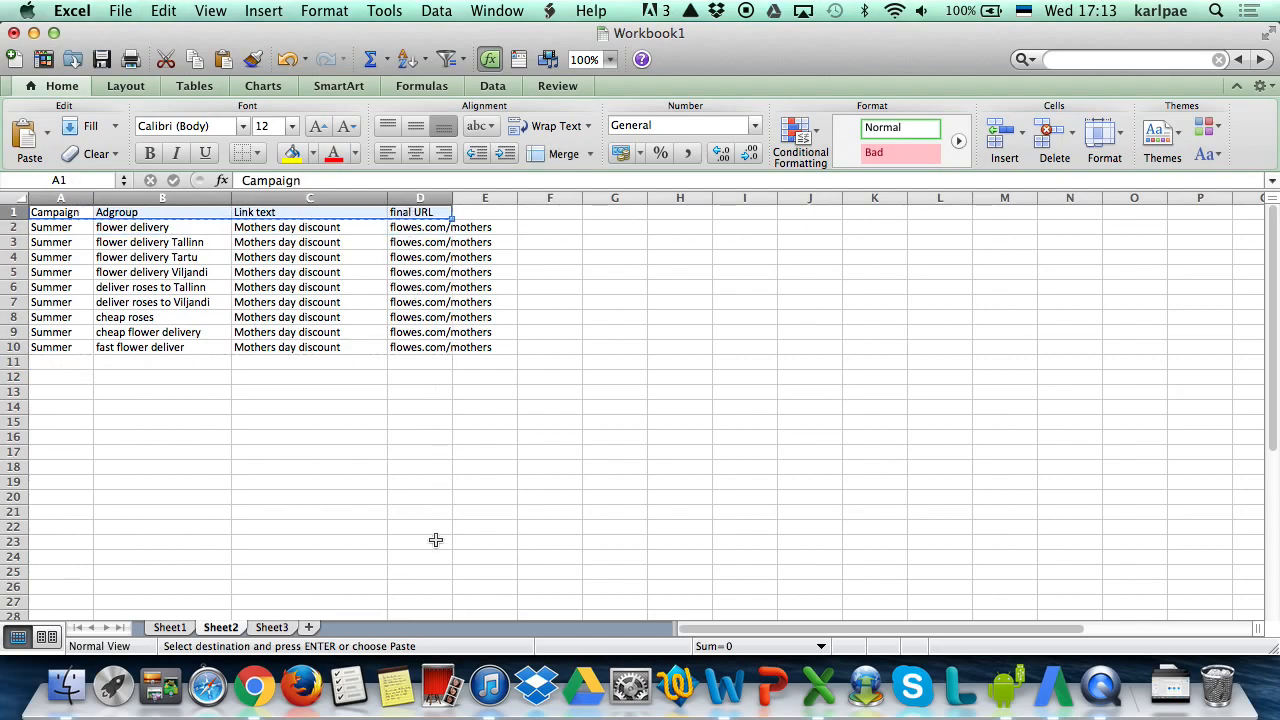
pyautogui.click(310, 626)
pyautogui.press('super+v')
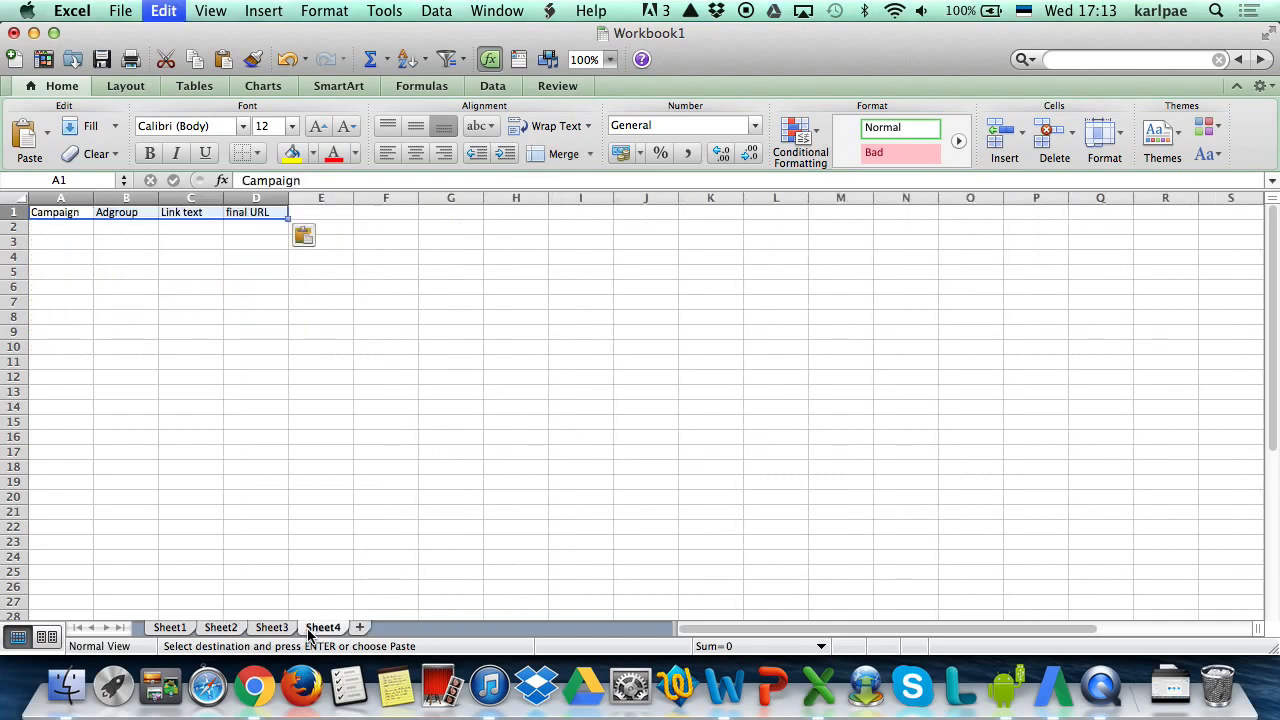
# - Delete the Adgroup column from the new sheet
pyautogui.click(115, 195)
pyautogui.rightClick(116, 198)
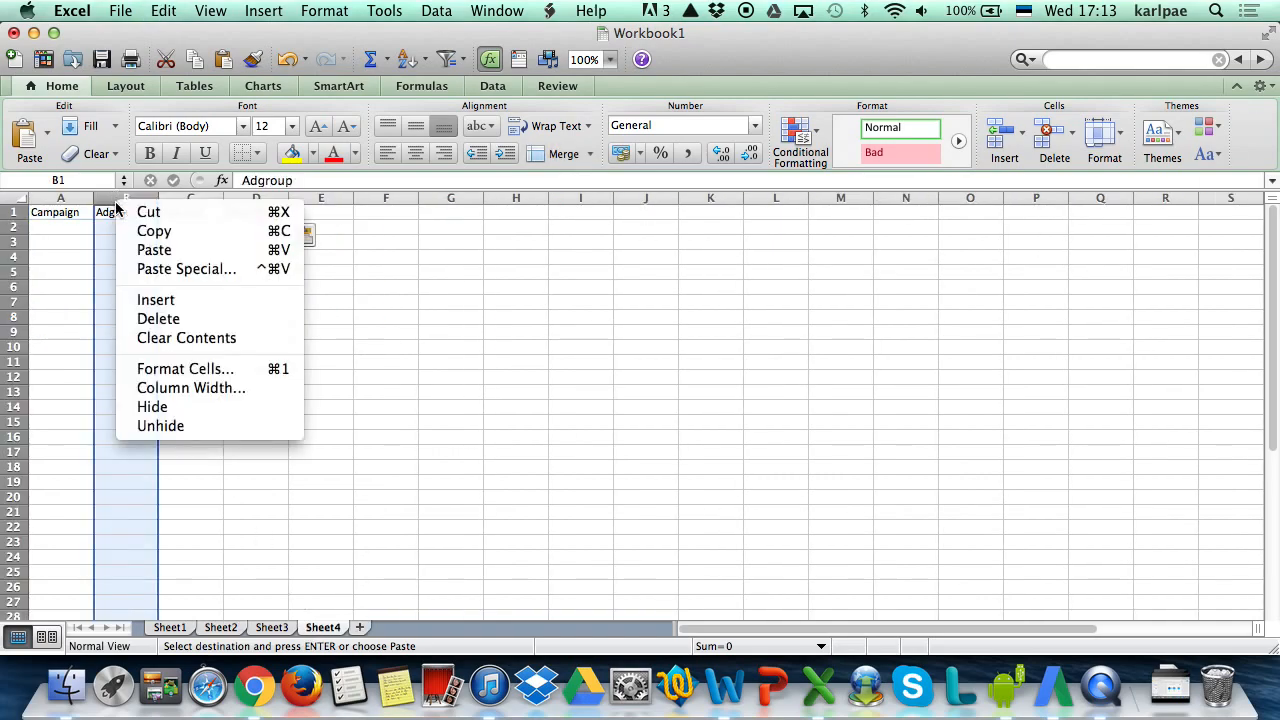
pyautogui.click(140, 318)
# - Enter "Summer" as the campaign in A2 and the link texts "Mothers day", "Valentines day" and "Fathers day" in B2:B4
pyautogui.click(55, 228)
pyautogui.write('Summer')
pyautogui.press('Return')
pyautogui.click(55, 228)
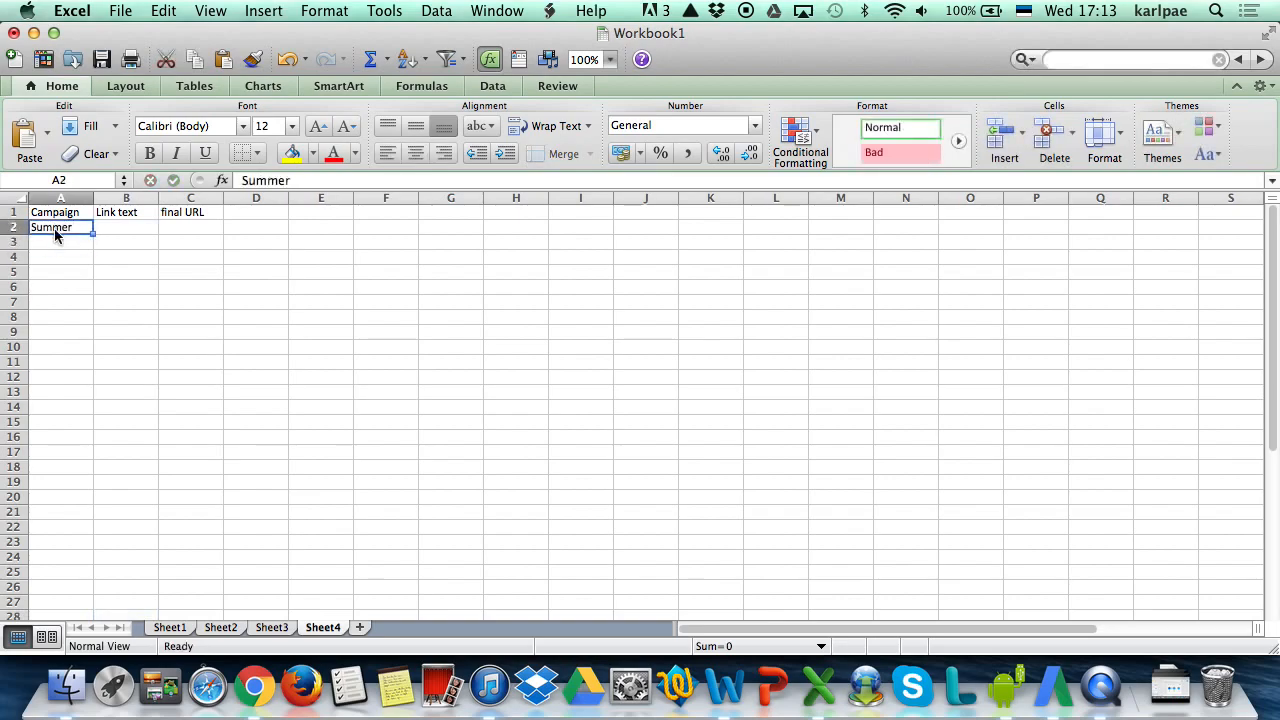
pyautogui.press('Tab')
pyautogui.write('Mothers da')
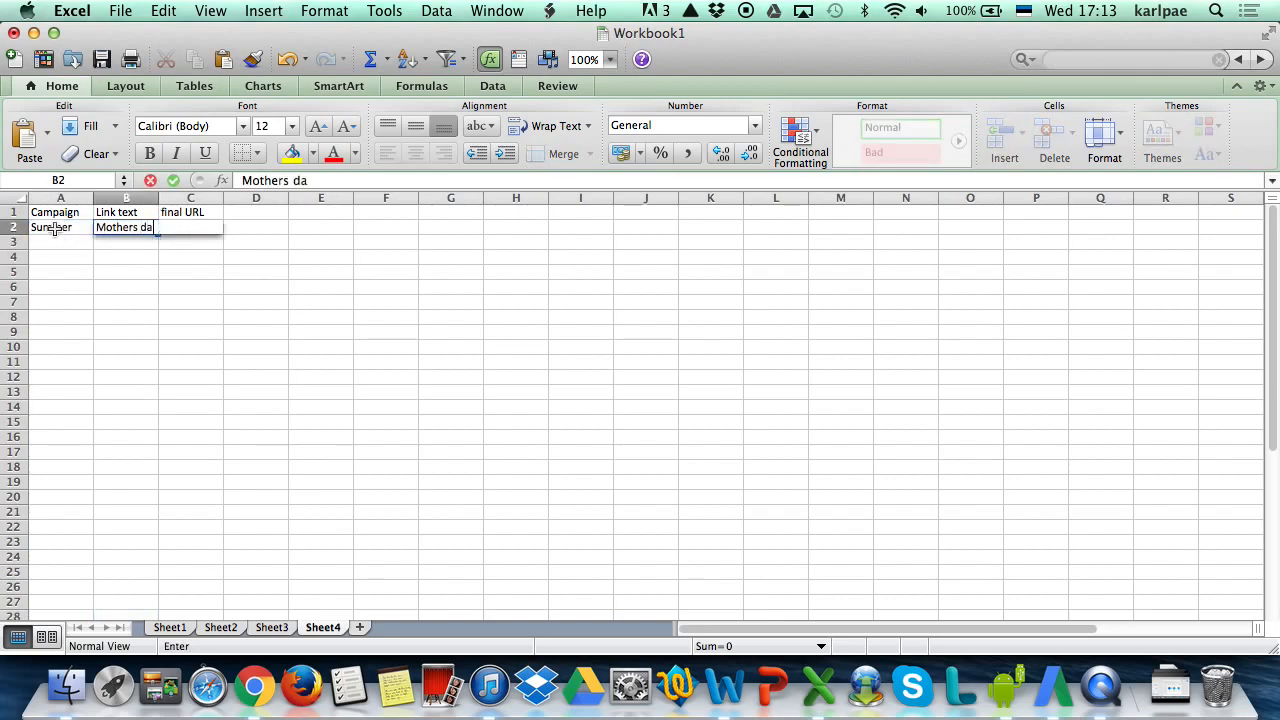
pyautogui.write('y')
pyautogui.press('Return')
pyautogui.write('Valentines day')
pyautogui.press('Return')
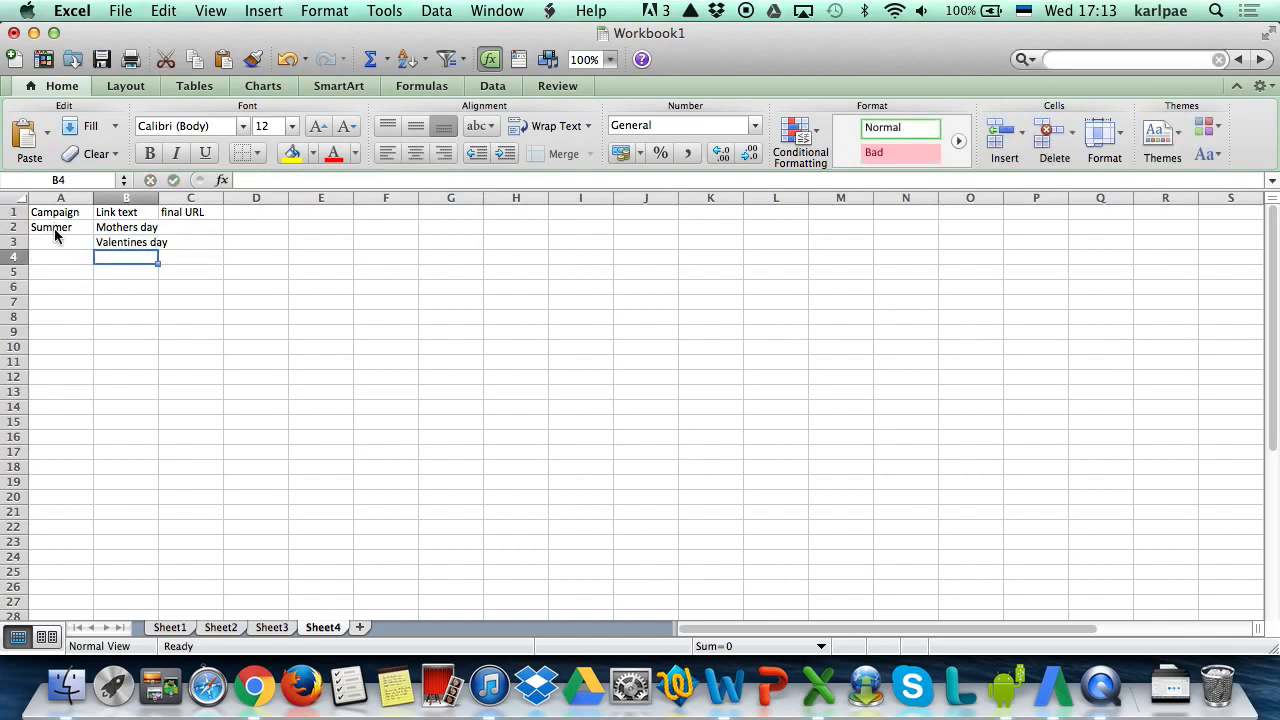
pyautogui.write('Fathers day')
pyautogui.press('Return')
# - Enter "flowers.com/mother" as the final URL in C2 and copy it to C3 and C4
pyautogui.press('Up')
pyautogui.press('Up')
pyautogui.press('Up')
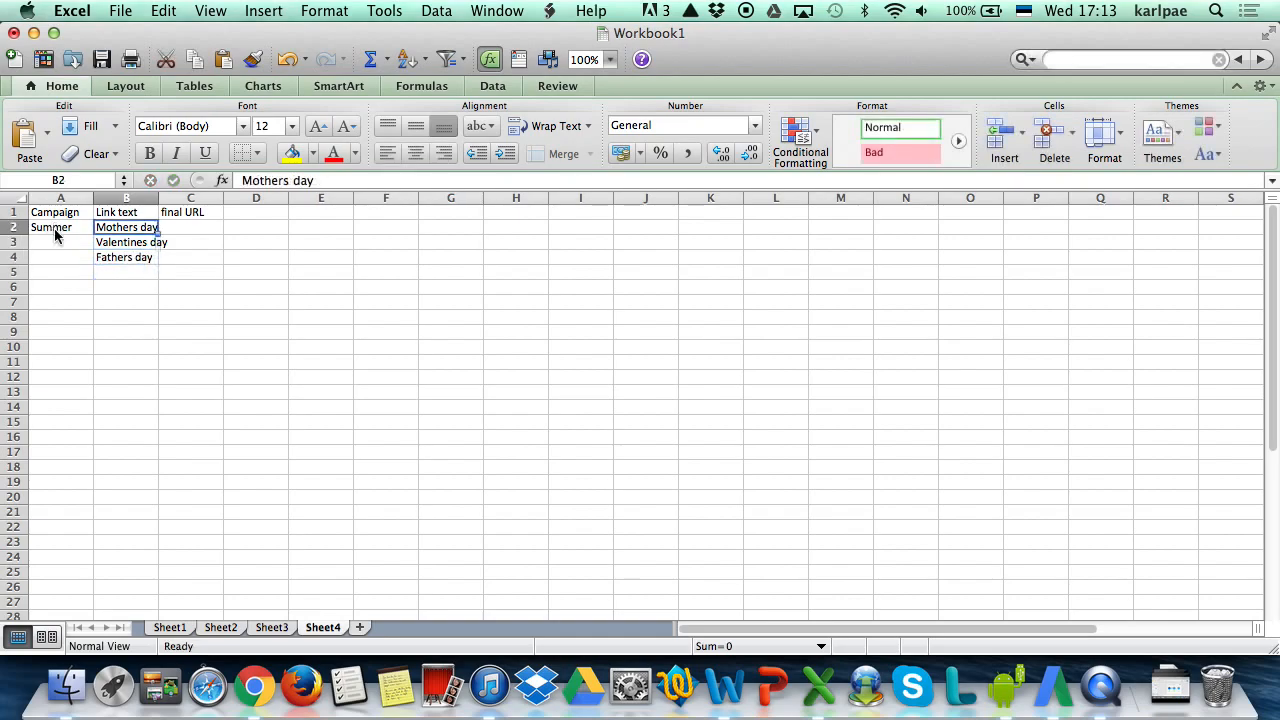
pyautogui.press('Right')
pyautogui.write('flowers.com/moth')
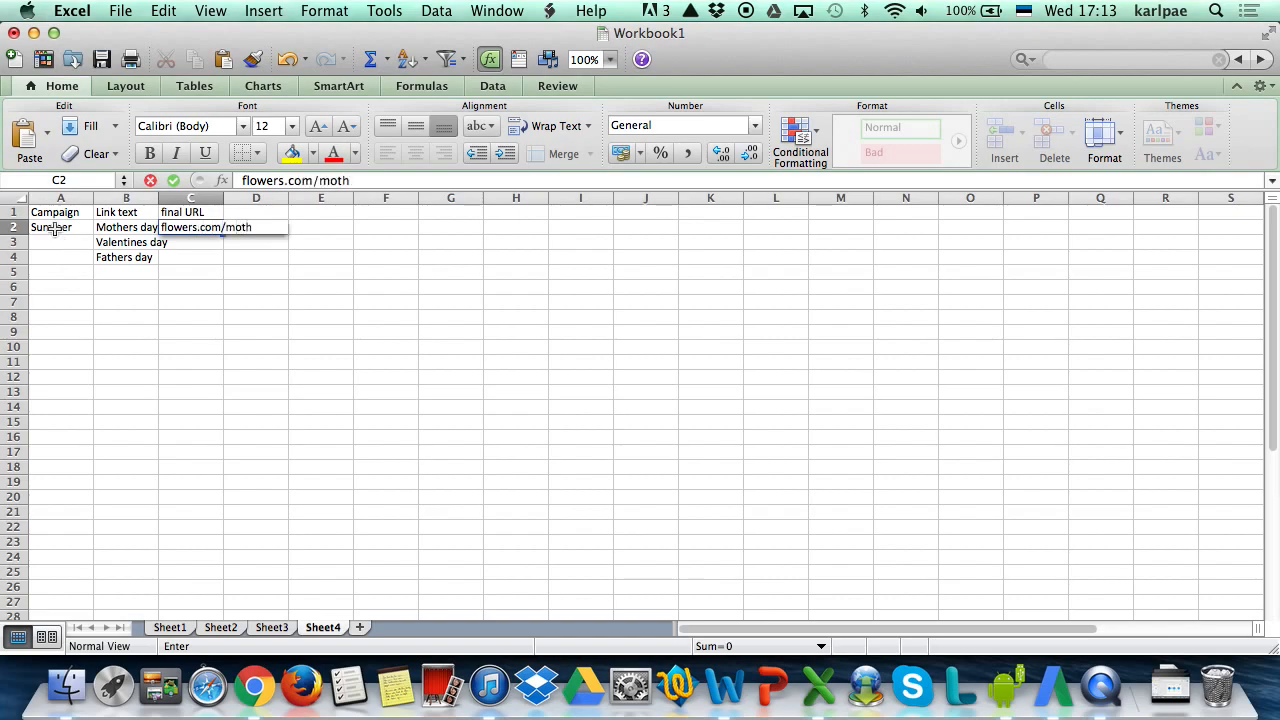
pyautogui.press('Return')
pyautogui.press('Up')
pyautogui.press('super+c')
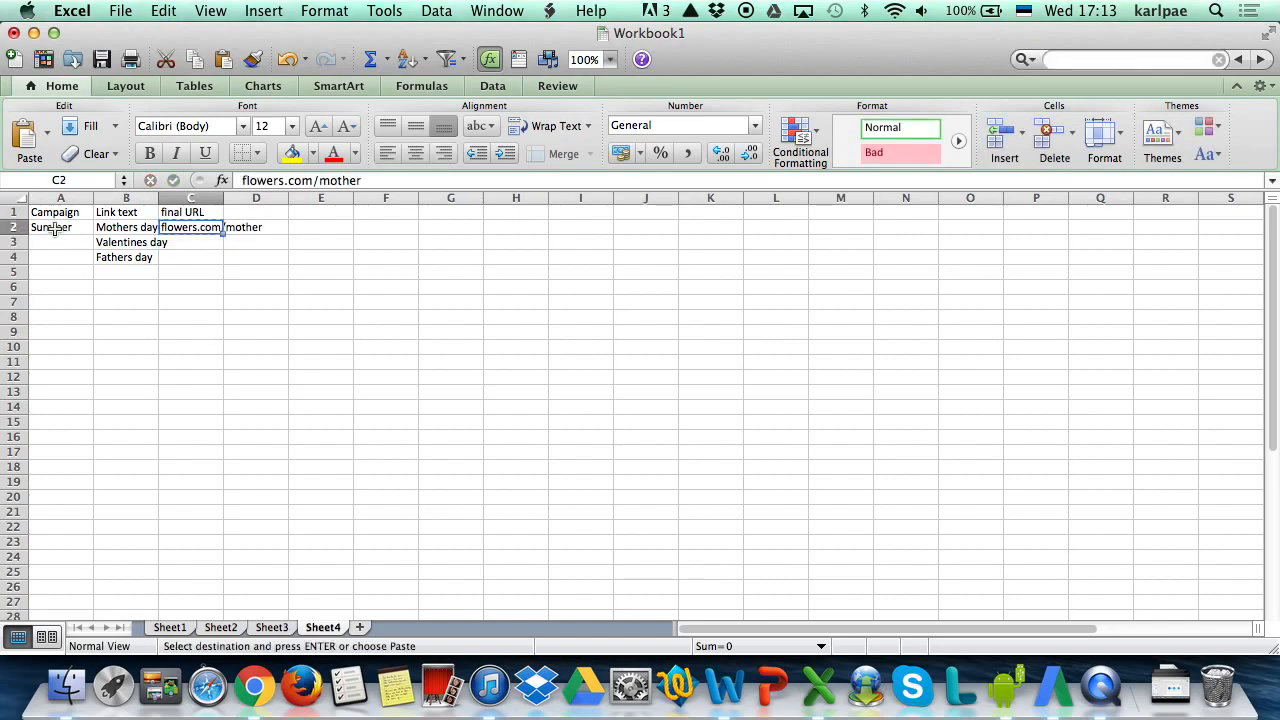
pyautogui.press('Down')
pyautogui.press('super+v')
pyautogui.press('Down')
pyautogui.press('super+v')
# - Change the Valentines day final URL in C3 to "flowers.com/valentine"
pyautogui.press('Up')
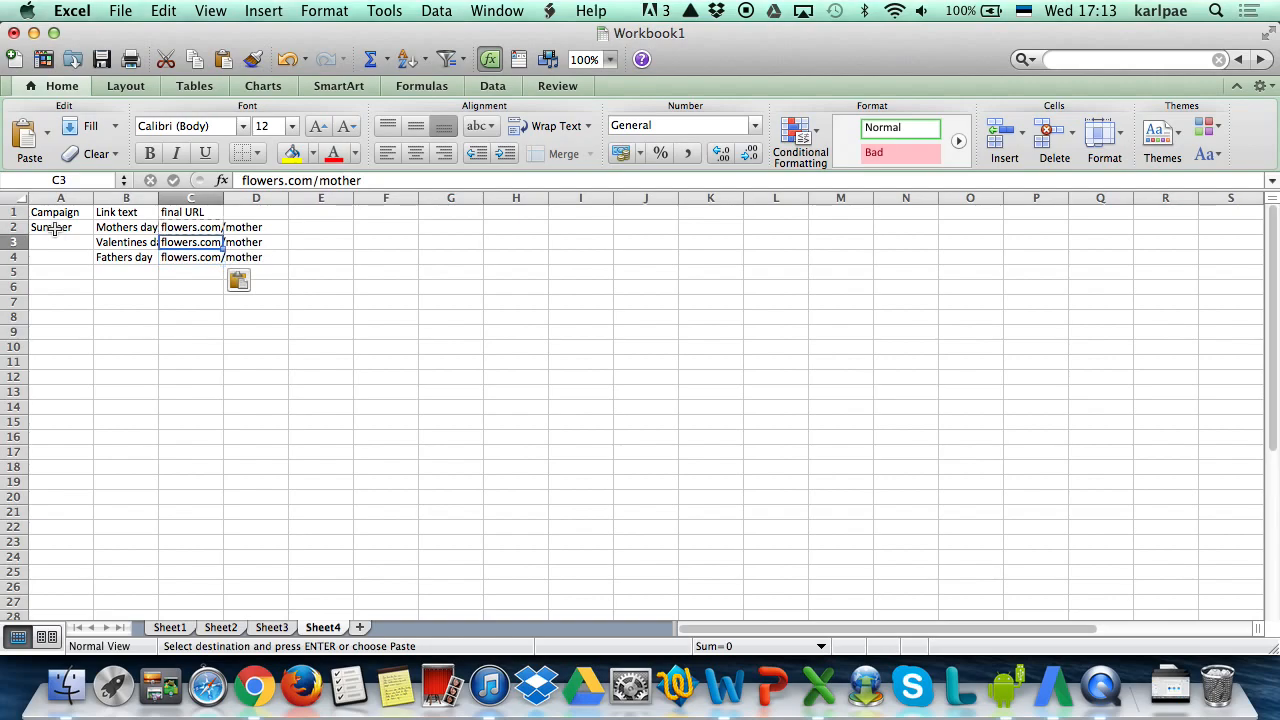
pyautogui.click(384, 180)
pyautogui.press('BackSpace')
pyautogui.press('BackSpace')
pyautogui.press('BackSpace')
pyautogui.press('BackSpace')
pyautogui.press('BackSpace')
pyautogui.press('BackSpace')
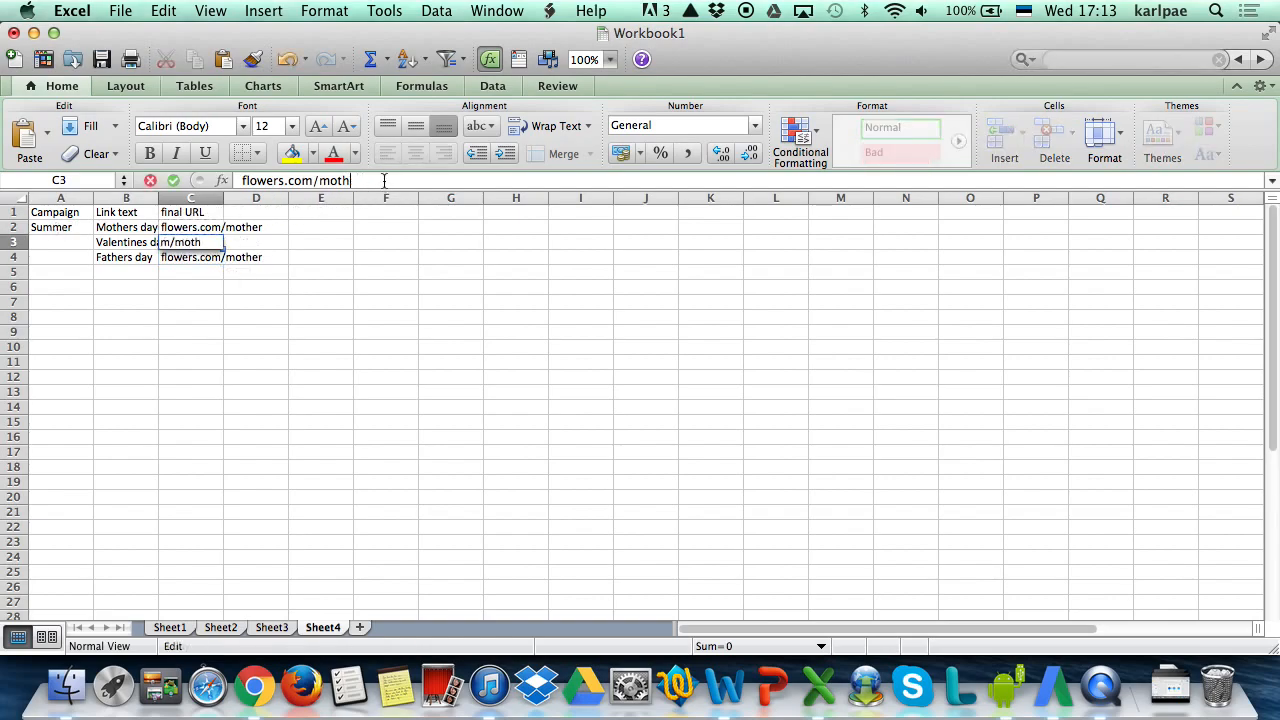
pyautogui.write('valentine')
pyautogui.press('Return')
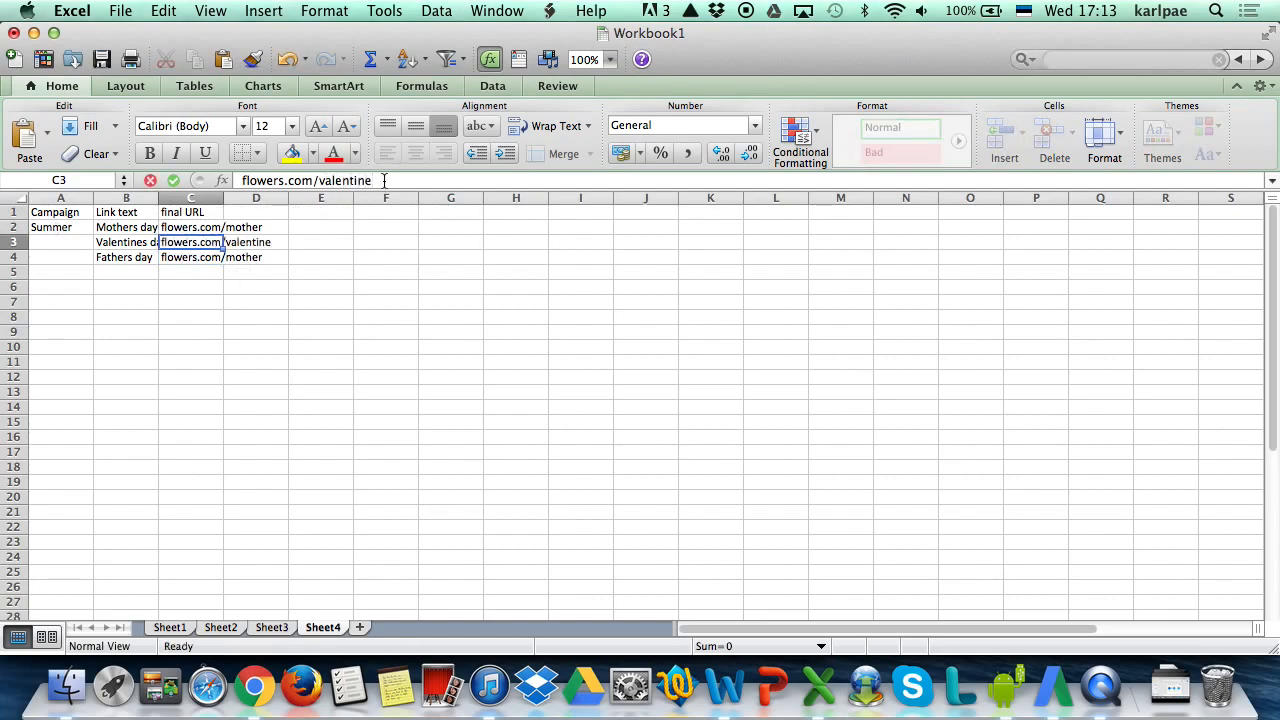
# - Change the Fathers day final URL in C4 to "flowers.com/father"
pyautogui.click(384, 180)
pyautogui.press('BackSpace')
pyautogui.press('BackSpace')
pyautogui.press('BackSpace')
pyautogui.press('BackSpace')
pyautogui.press('BackSpace')
pyautogui.press('BackSpace')
pyautogui.write('f')
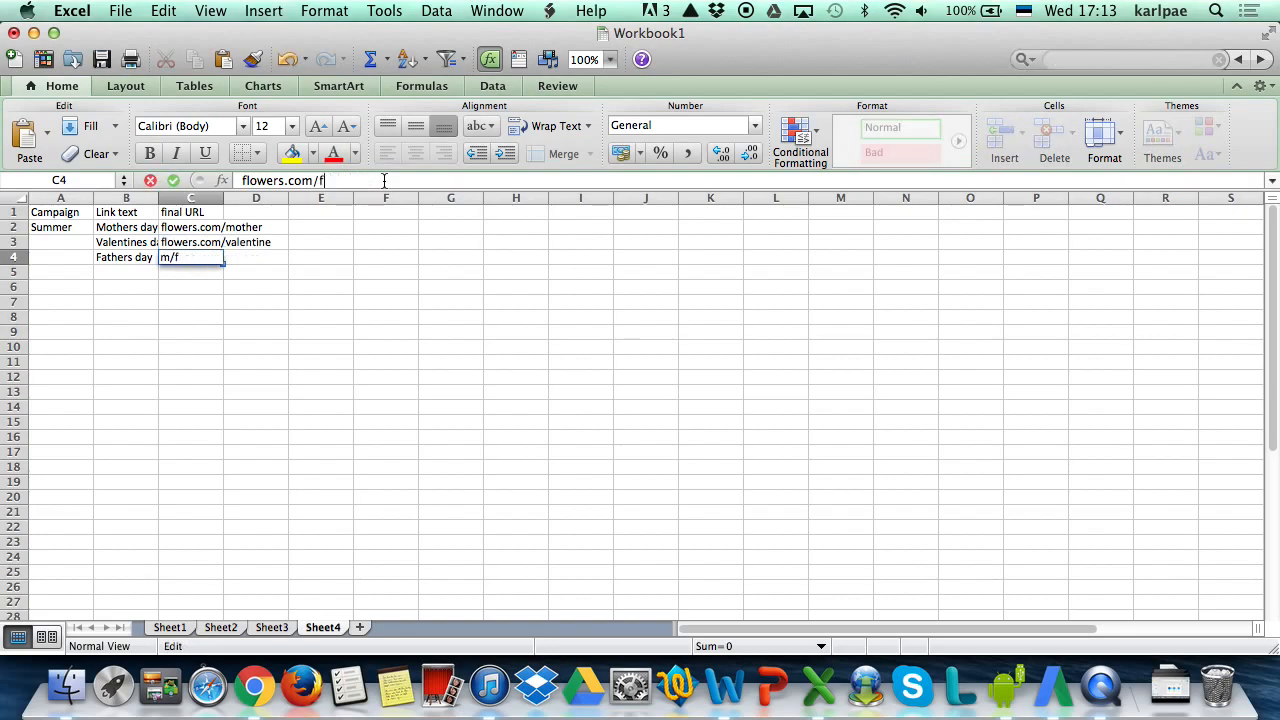
pyautogui.write('ather')
pyautogui.press('Return')
# - Copy the campaign name "Summer" into A3 and A4, and select the whole sitelink table A1:C4
pyautogui.press('Up')
pyautogui.press('Up')
pyautogui.press('Left')
pyautogui.press('Left')
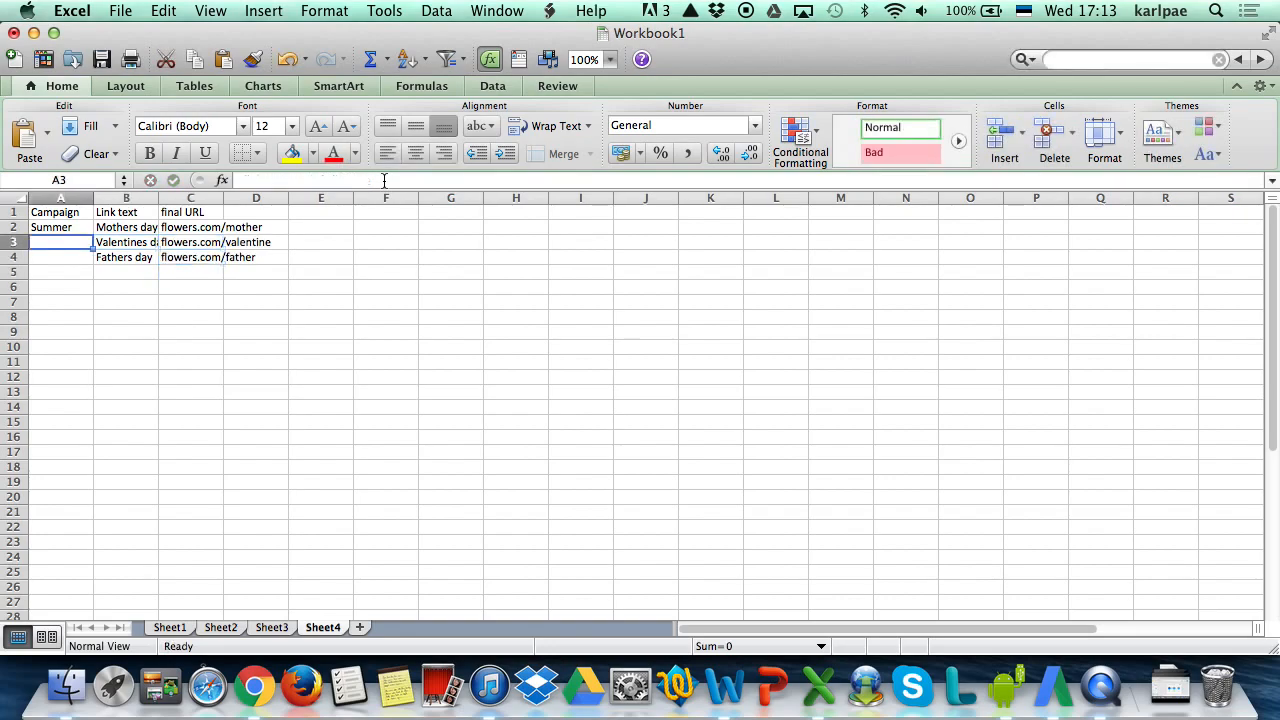
pyautogui.press('Up')
pyautogui.press('super+c')
pyautogui.press('Down')
pyautogui.press('super+v')
pyautogui.press('Down')
pyautogui.press('super+v')
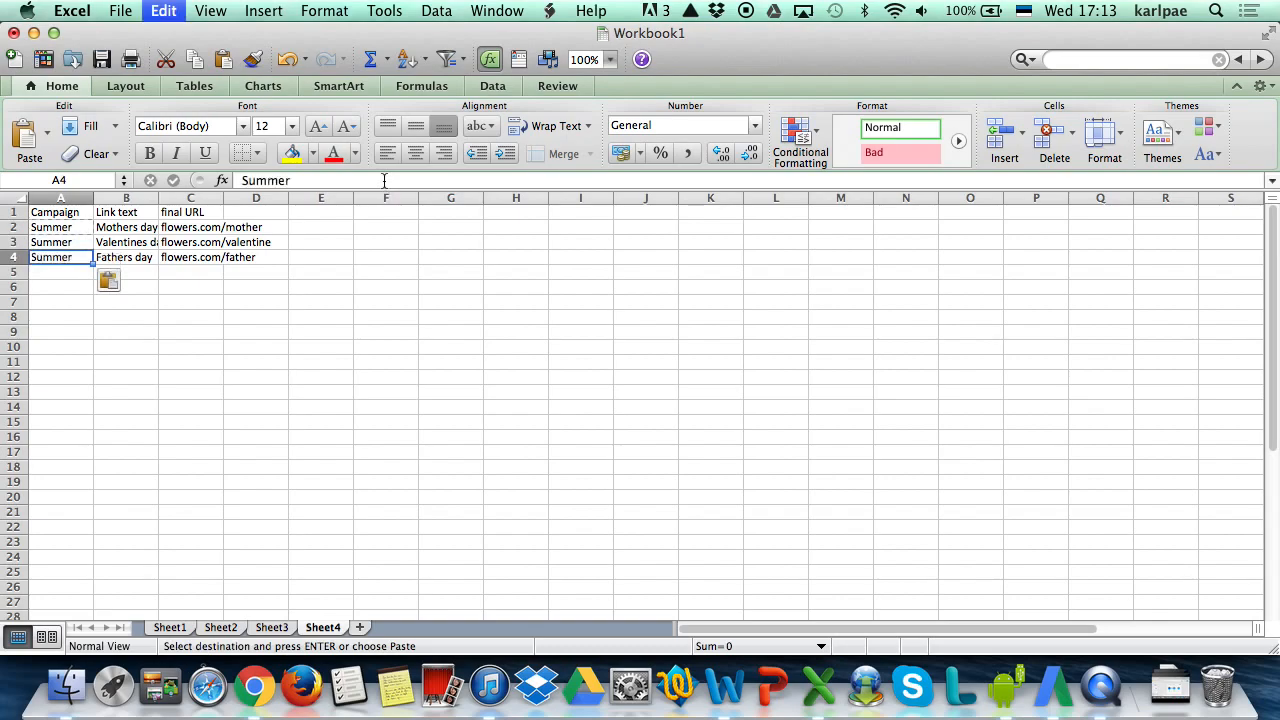
pyautogui.moveTo(55, 214); pyautogui.dragTo(220, 259)
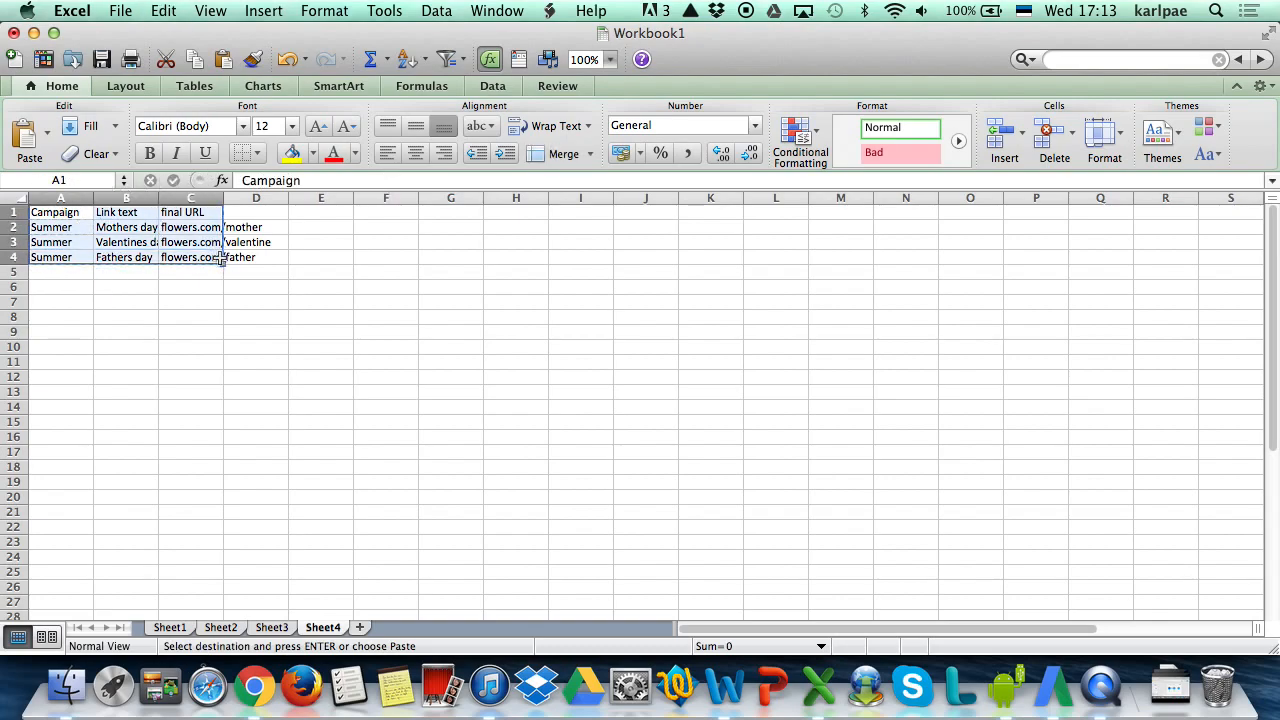
# - Switch to Google AdWords Editor and keep the proposed Mothers day discount ad group sitelinks
pyautogui.press('super+Tab')
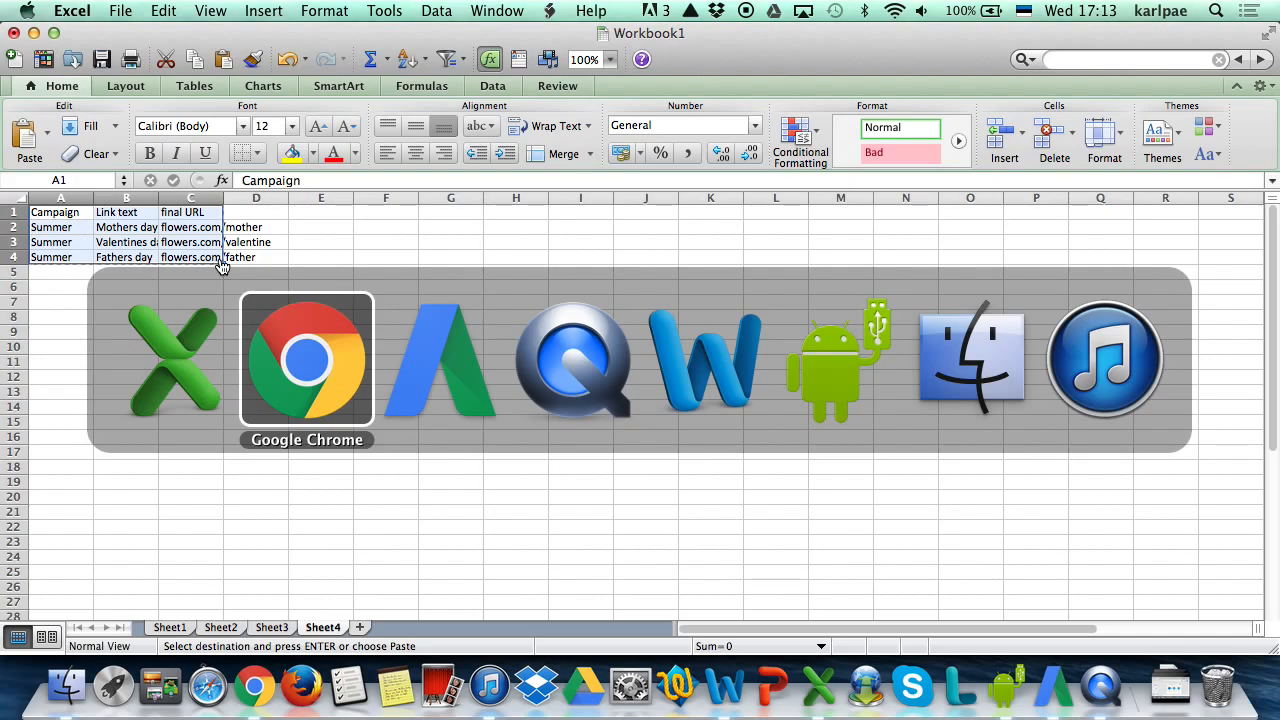
pyautogui.press('super+Tab')
pyautogui.press('super+Tab')
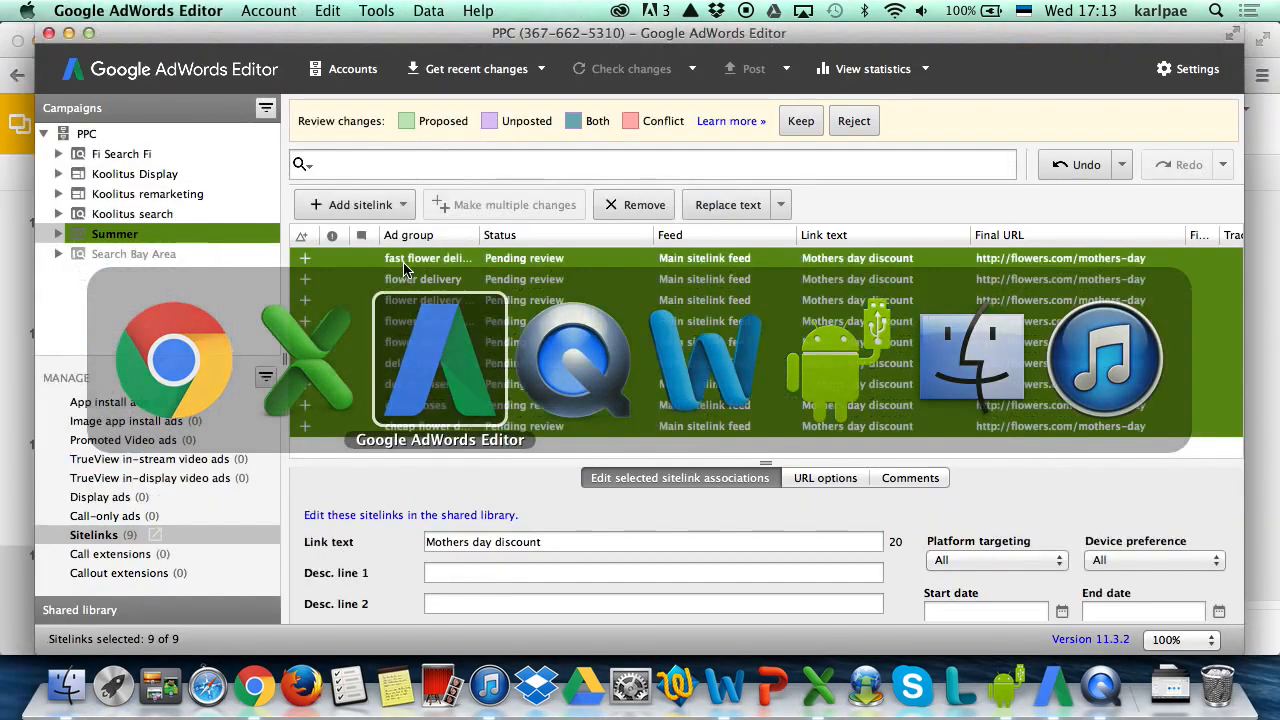
pyautogui.click(797, 121)
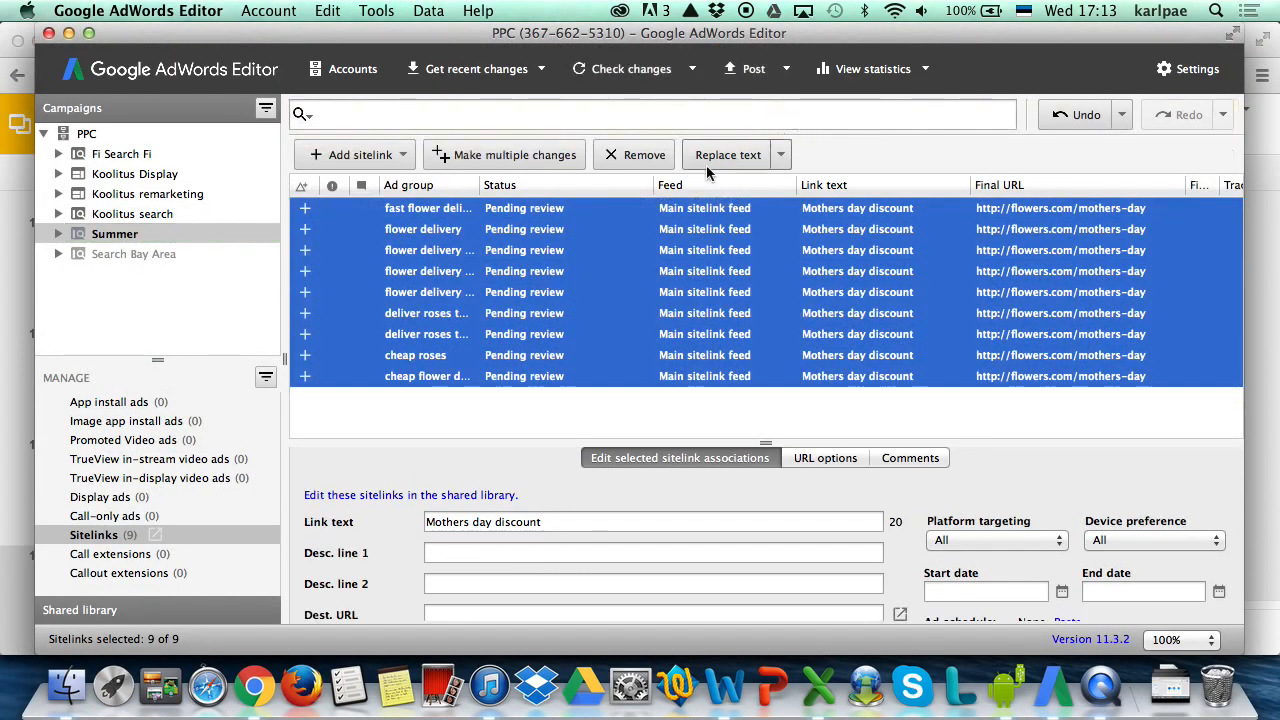
# - Bulk-import the copied Summer campaign sitelinks using the campaign column in the data, process them and finish for review
pyautogui.click(563, 160)
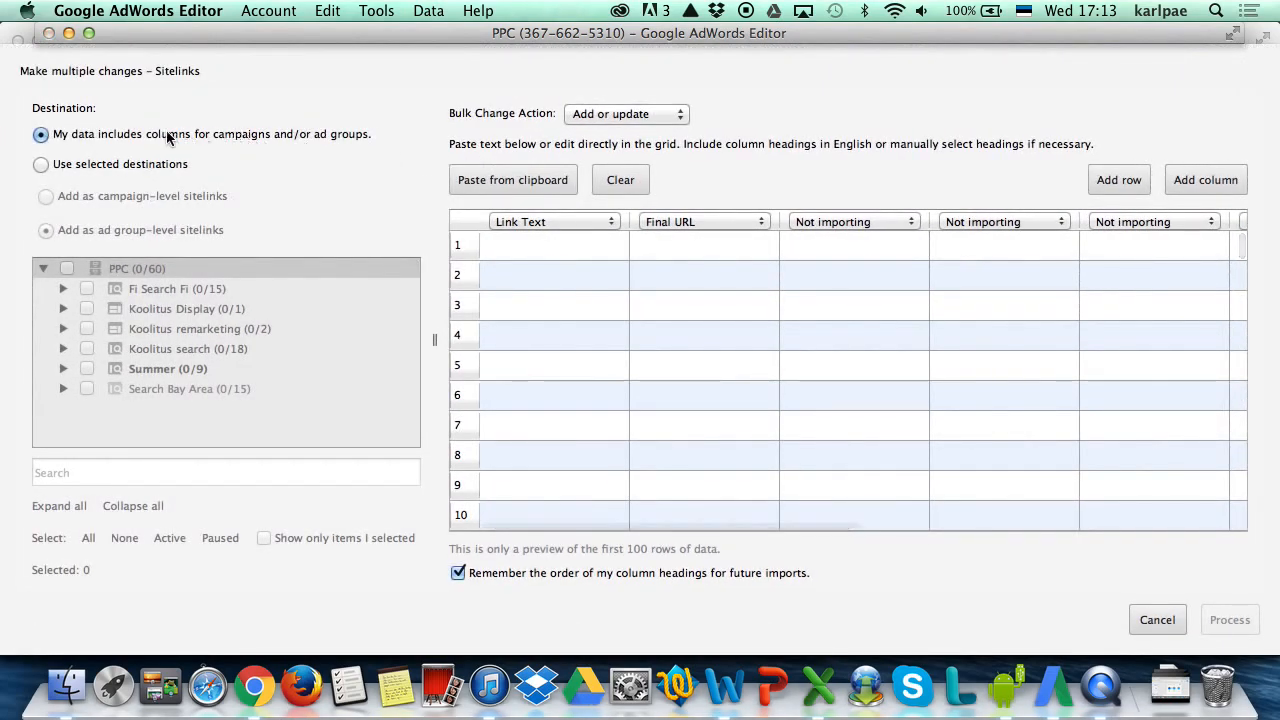
pyautogui.click(541, 246)
pyautogui.press('super+v')
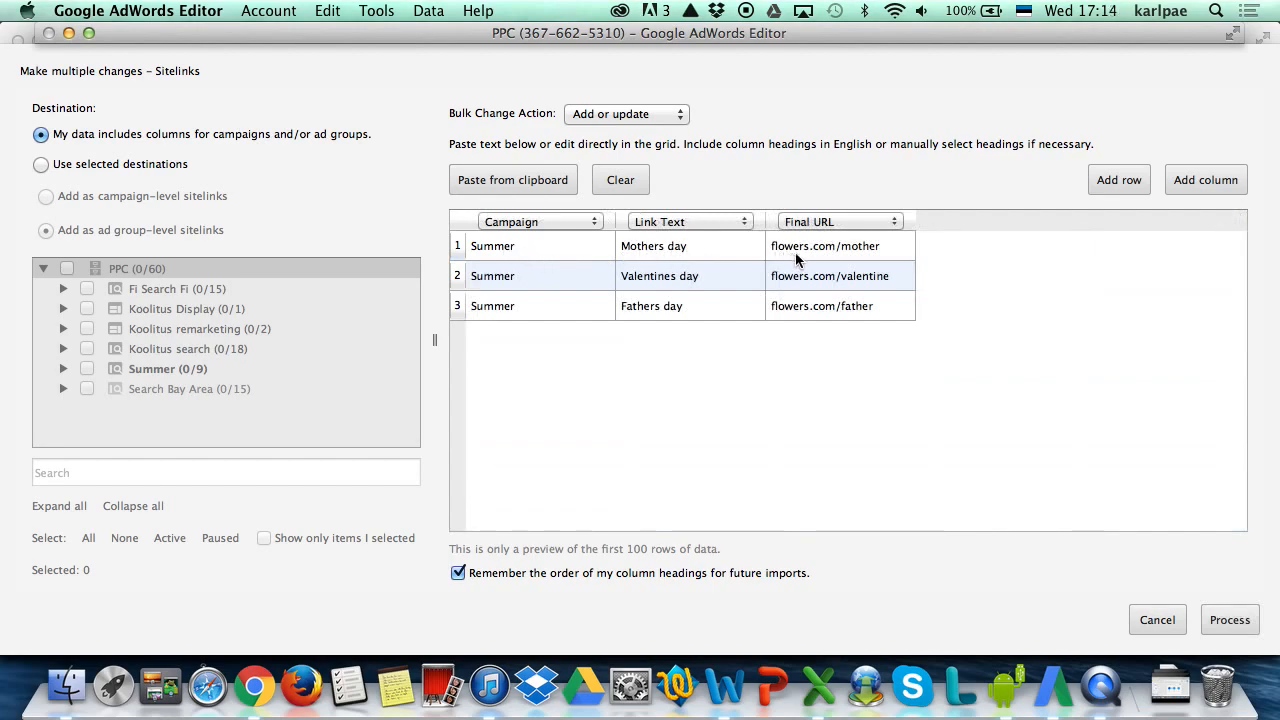
pyautogui.click(1228, 620)
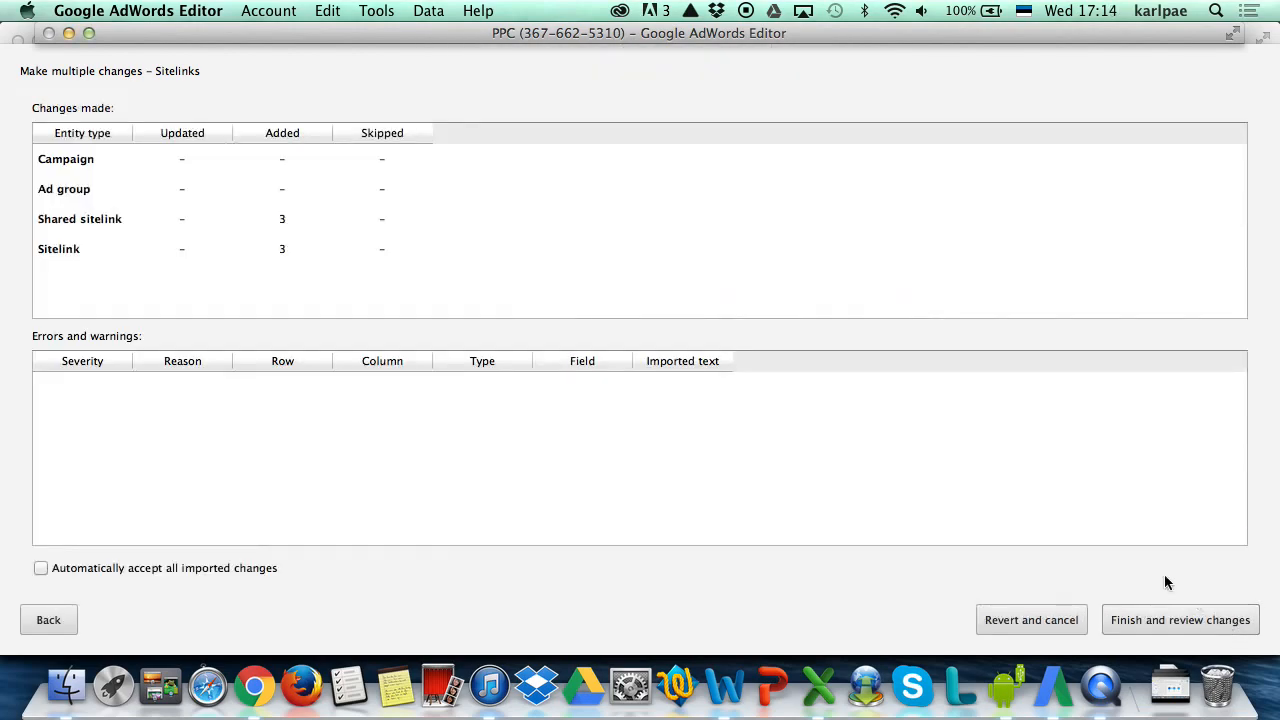
pyautogui.click(1166, 620)
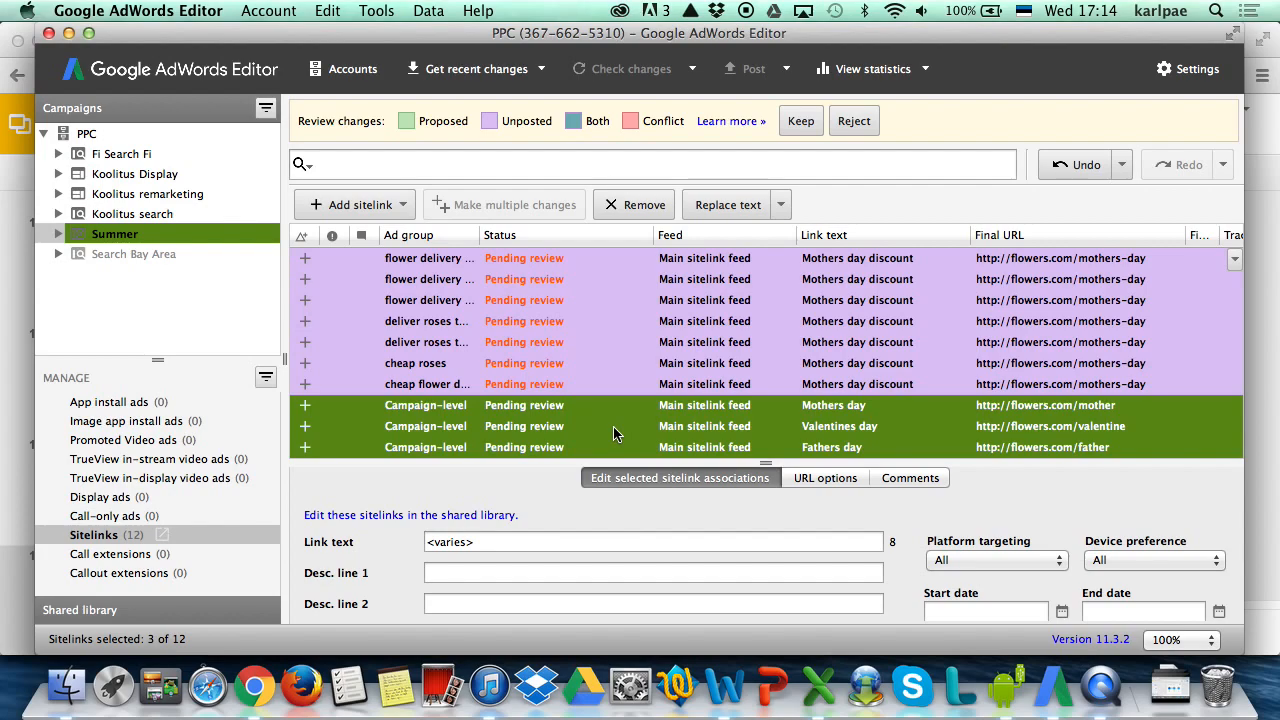
# - Switch to Excel and change the header in C1 of Sheet3 to "keyword"
pyautogui.press('super+Tab')
pyautogui.press('super+Tab')
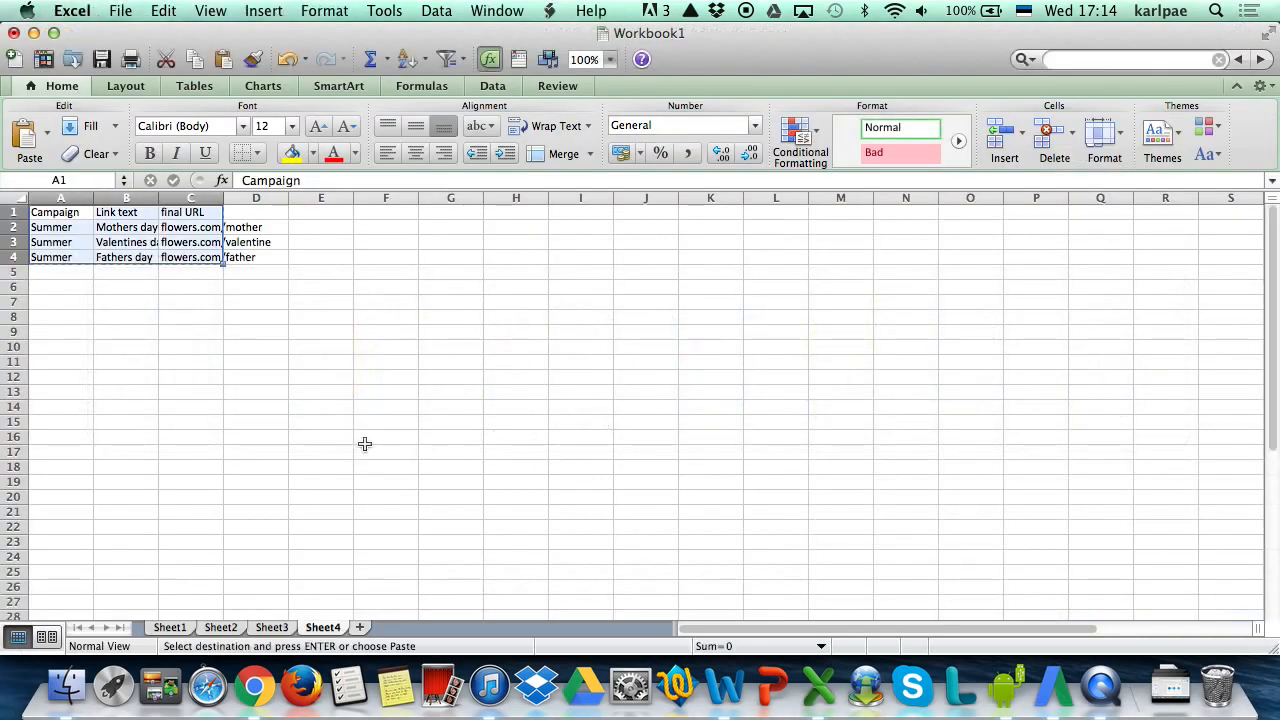
pyautogui.click(268, 627)
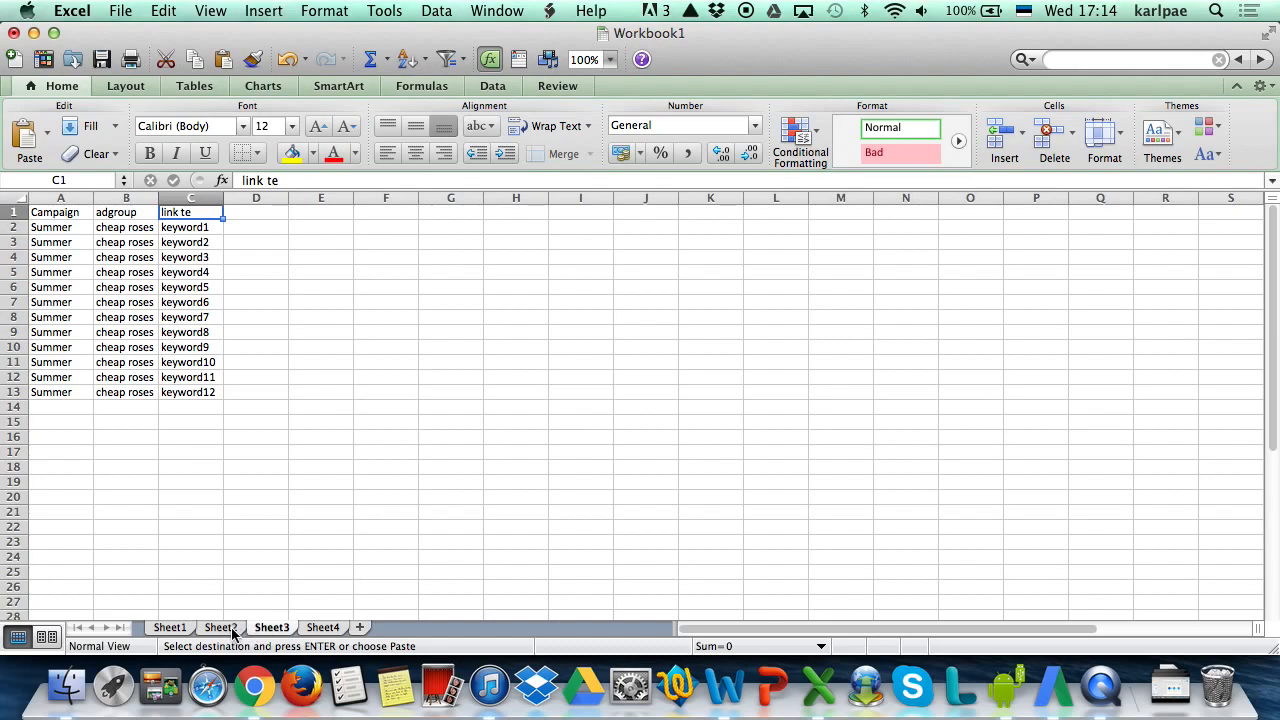
pyautogui.click(228, 628)
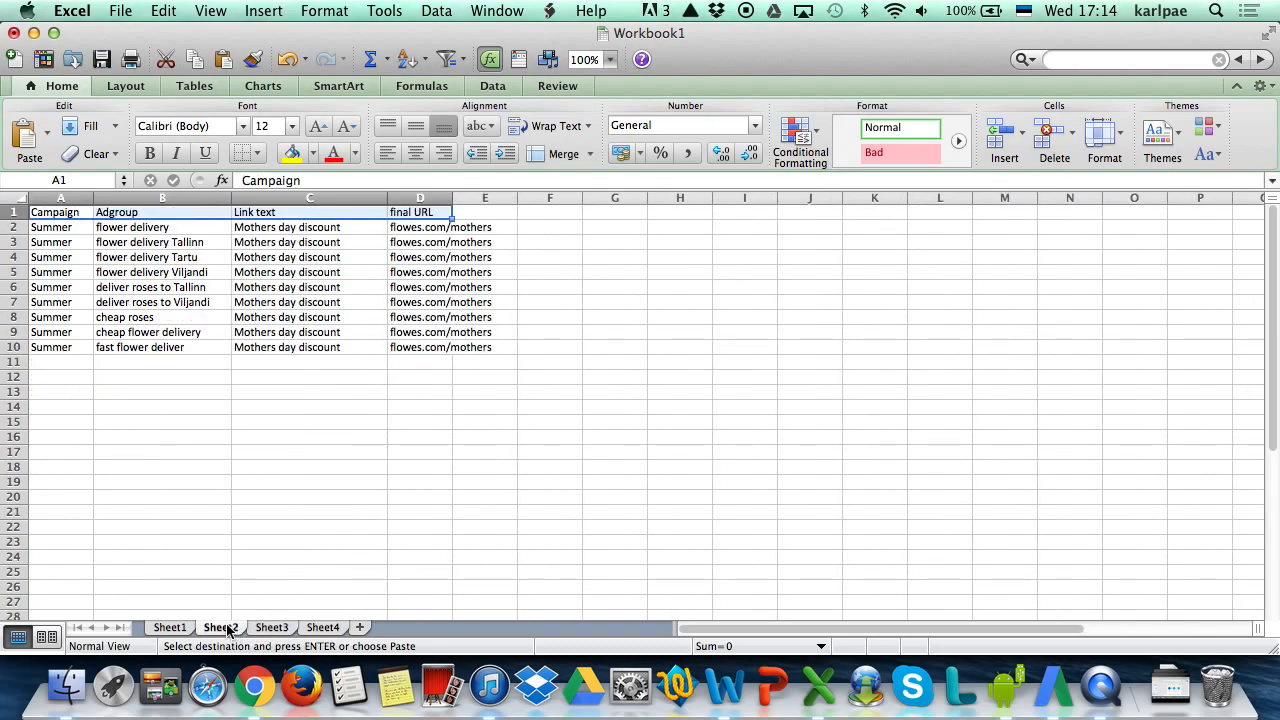
pyautogui.click(183, 633)
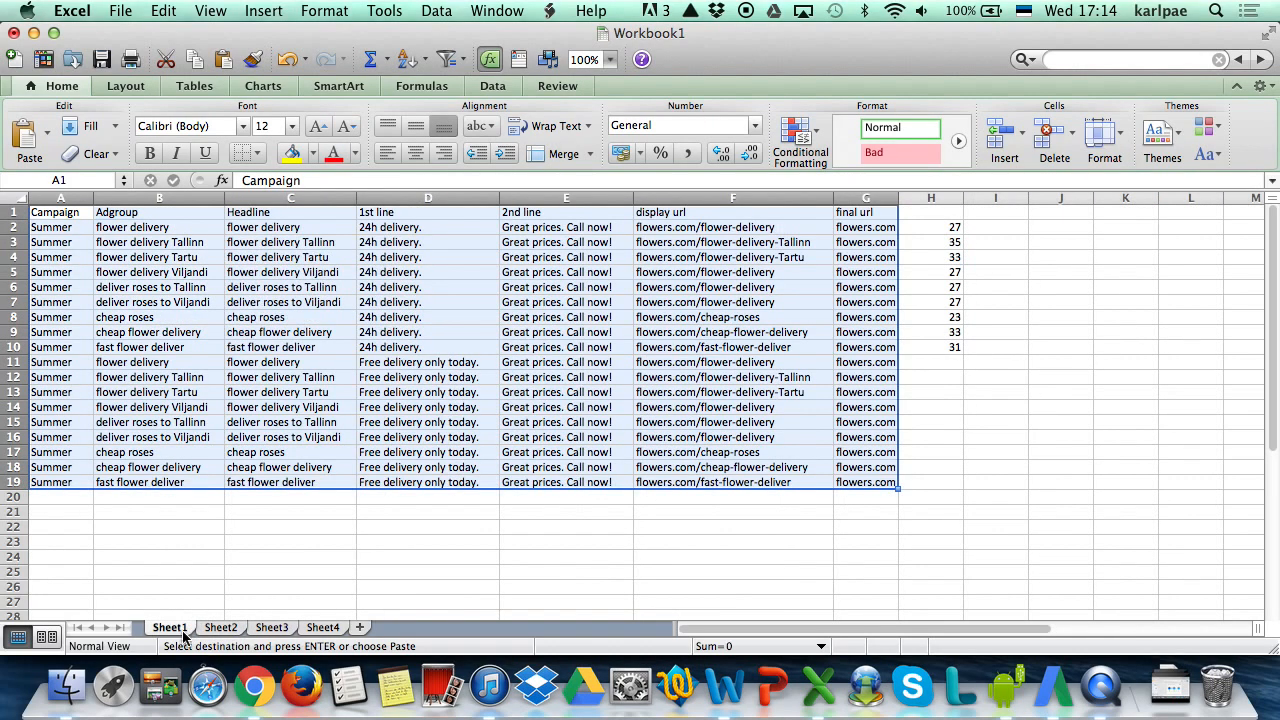
pyautogui.click(260, 630)
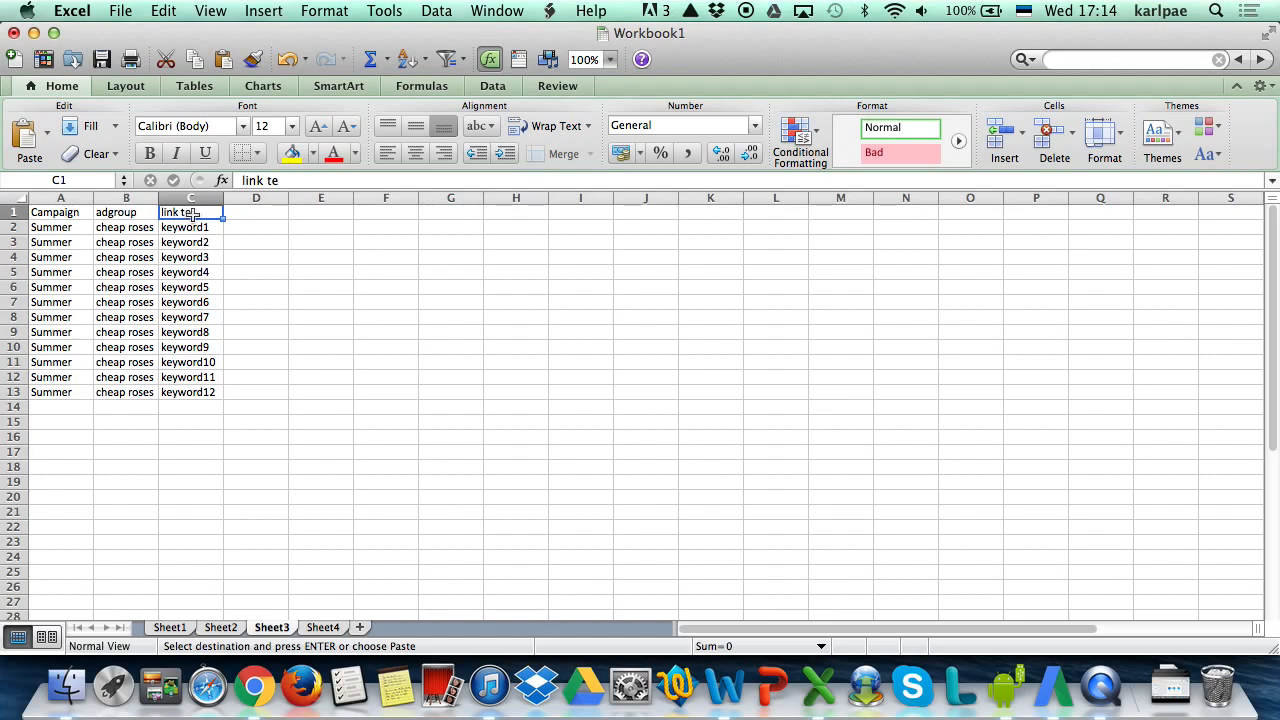
pyautogui.write('keyword')
pyautogui.press('Return')
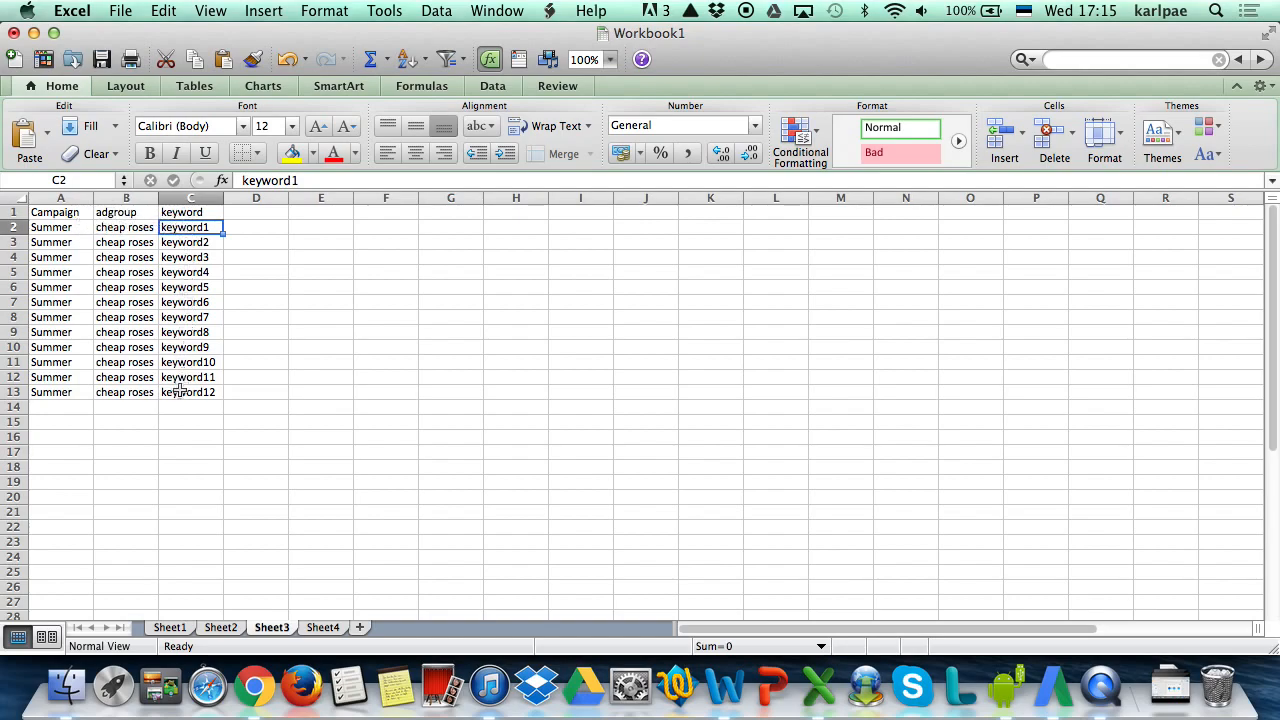
# - Copy the keyword header and the keywords below it, cells C1:C12 on Sheet3
pyautogui.moveTo(66, 212); pyautogui.dragTo(216, 393)
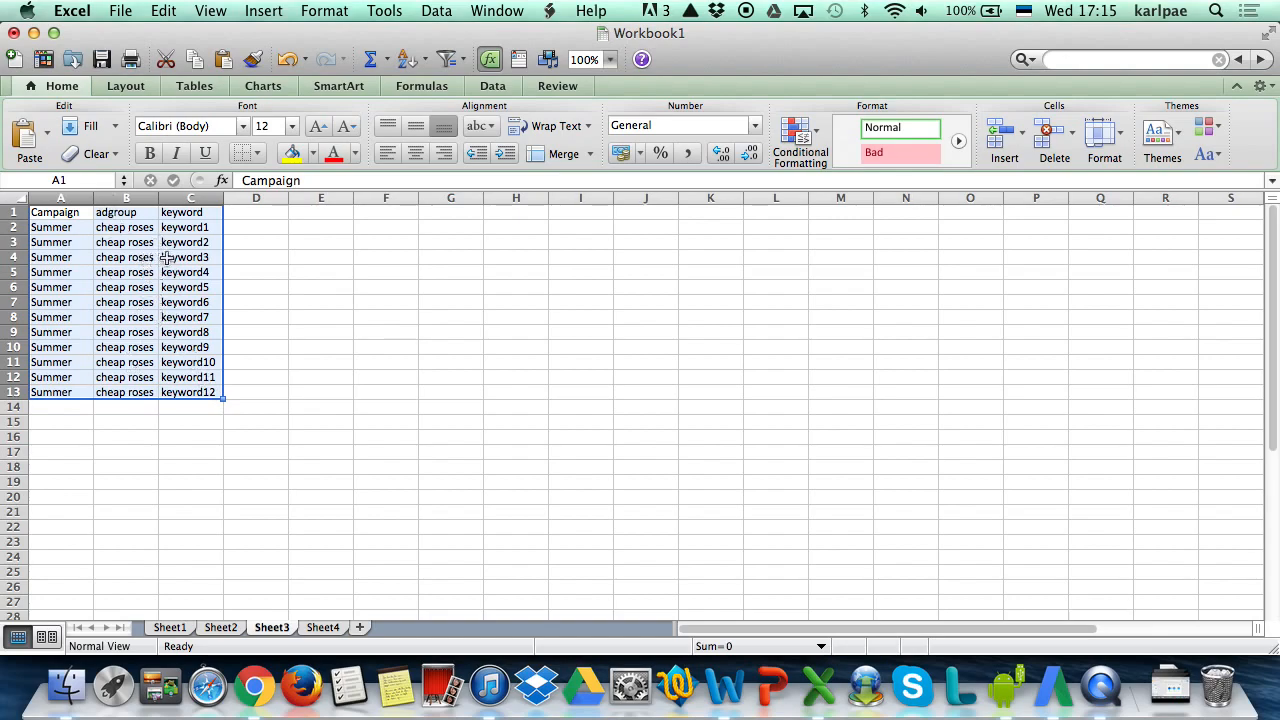
pyautogui.moveTo(192, 227); pyautogui.dragTo(182, 392)
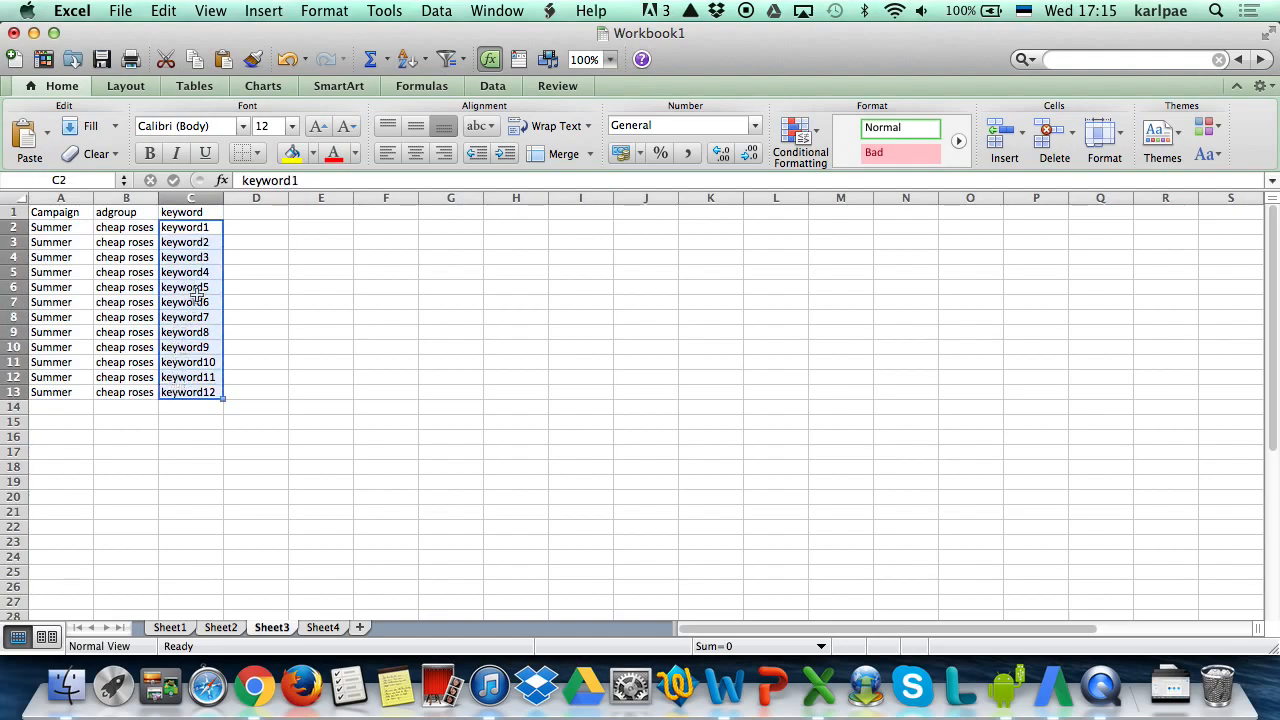
pyautogui.moveTo(214, 212); pyautogui.dragTo(200, 383)
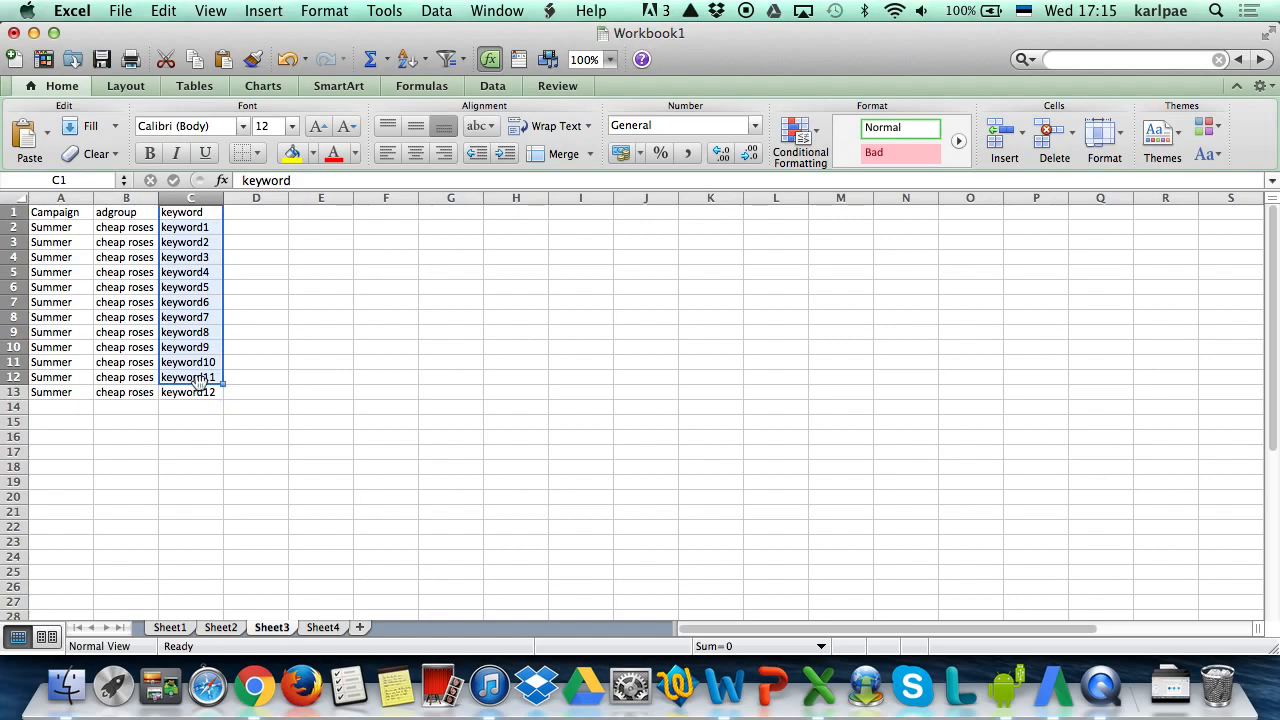
pyautogui.press('super+c')
# - Switch to Google AdWords Editor, keep the proposed campaign-level sitelinks, and select the cheap flower delivery ad group under Summer
pyautogui.press('super+Tab')
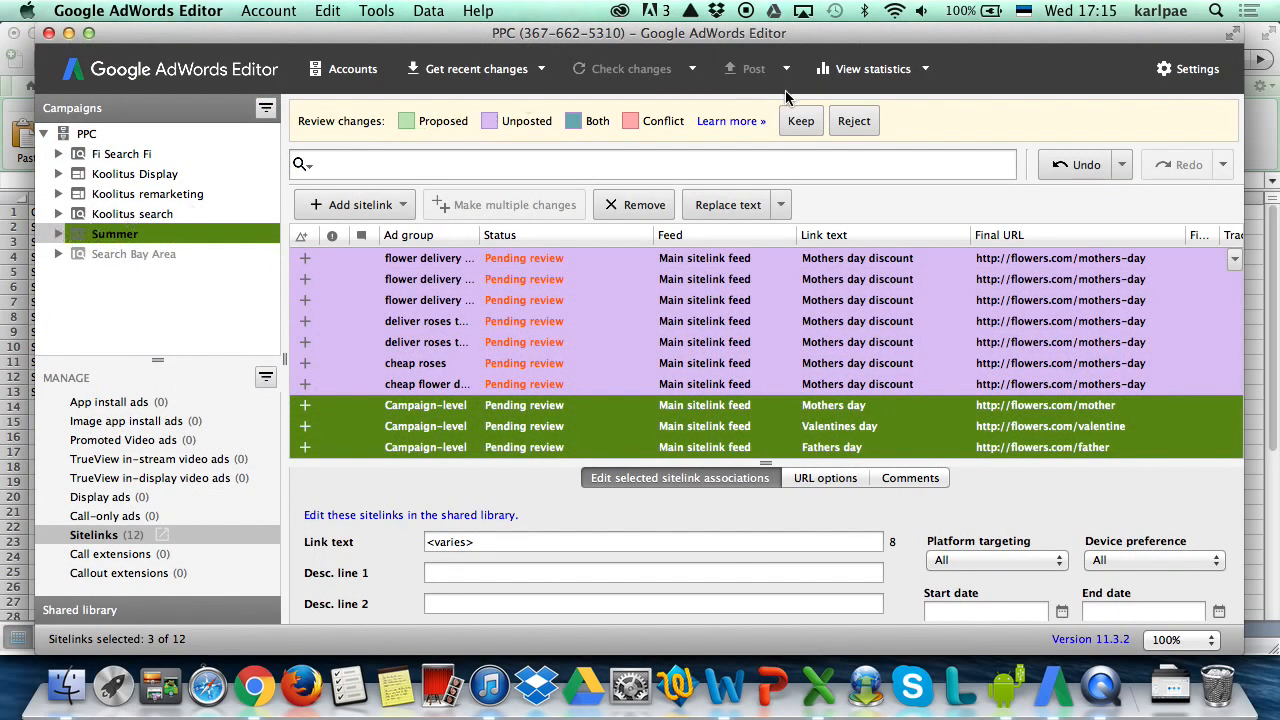
pyautogui.click(805, 123)
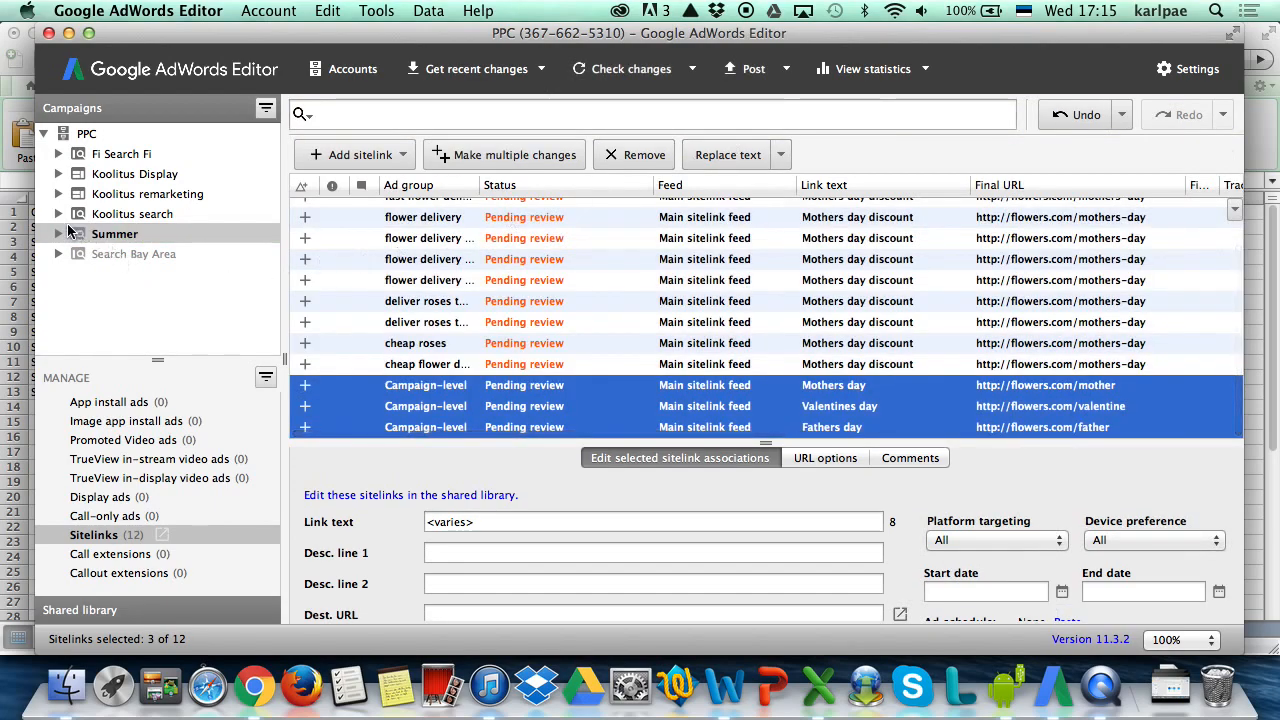
pyautogui.click(58, 234)
pyautogui.click(150, 254)
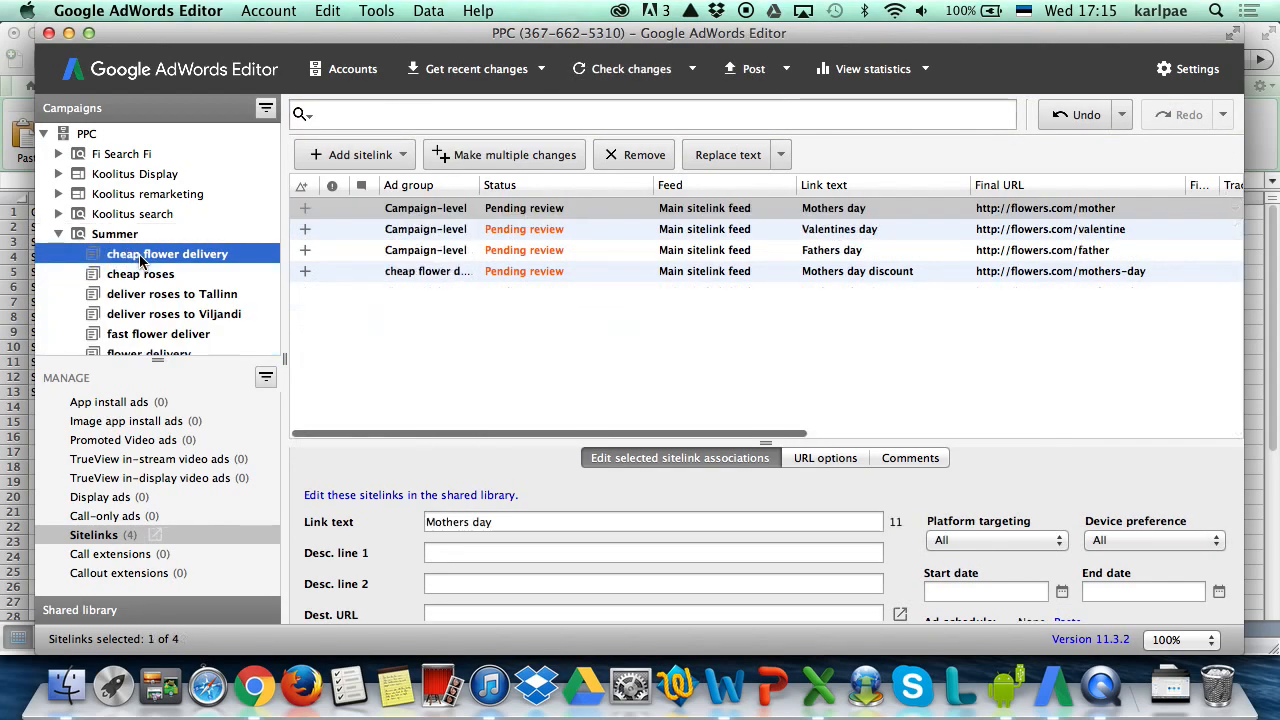
pyautogui.click(504, 155)
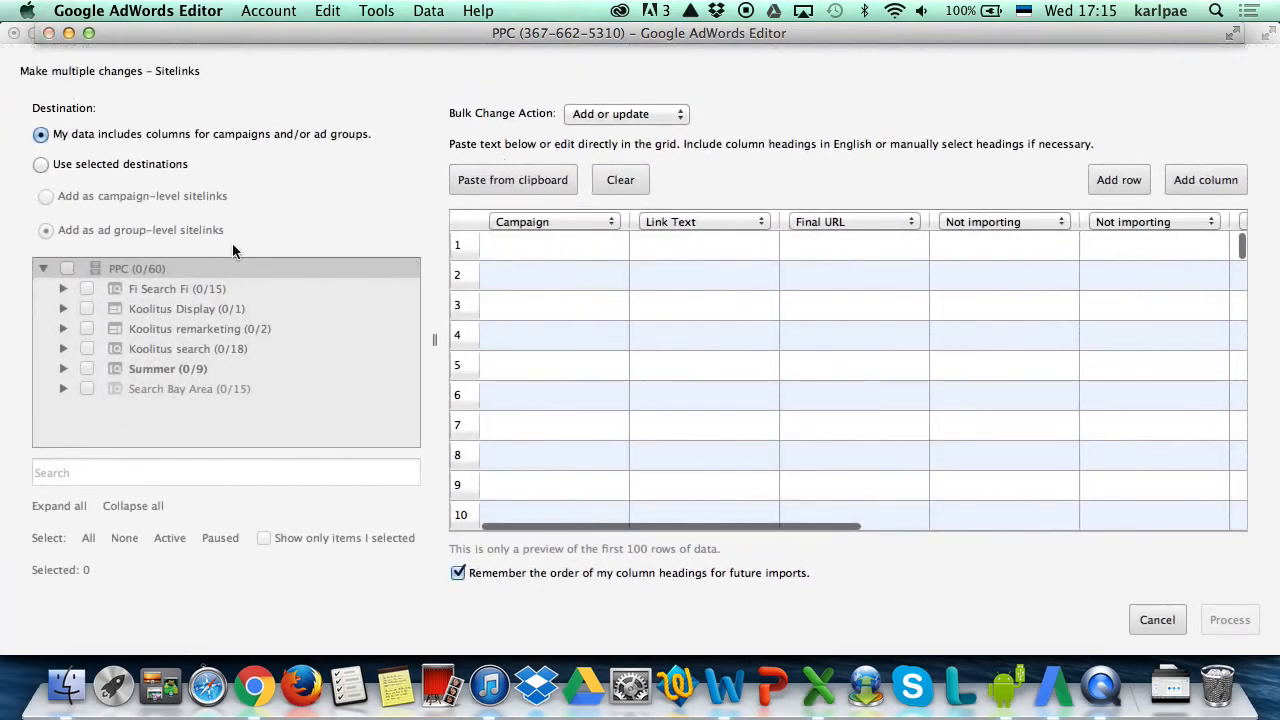
pyautogui.click(41, 165)
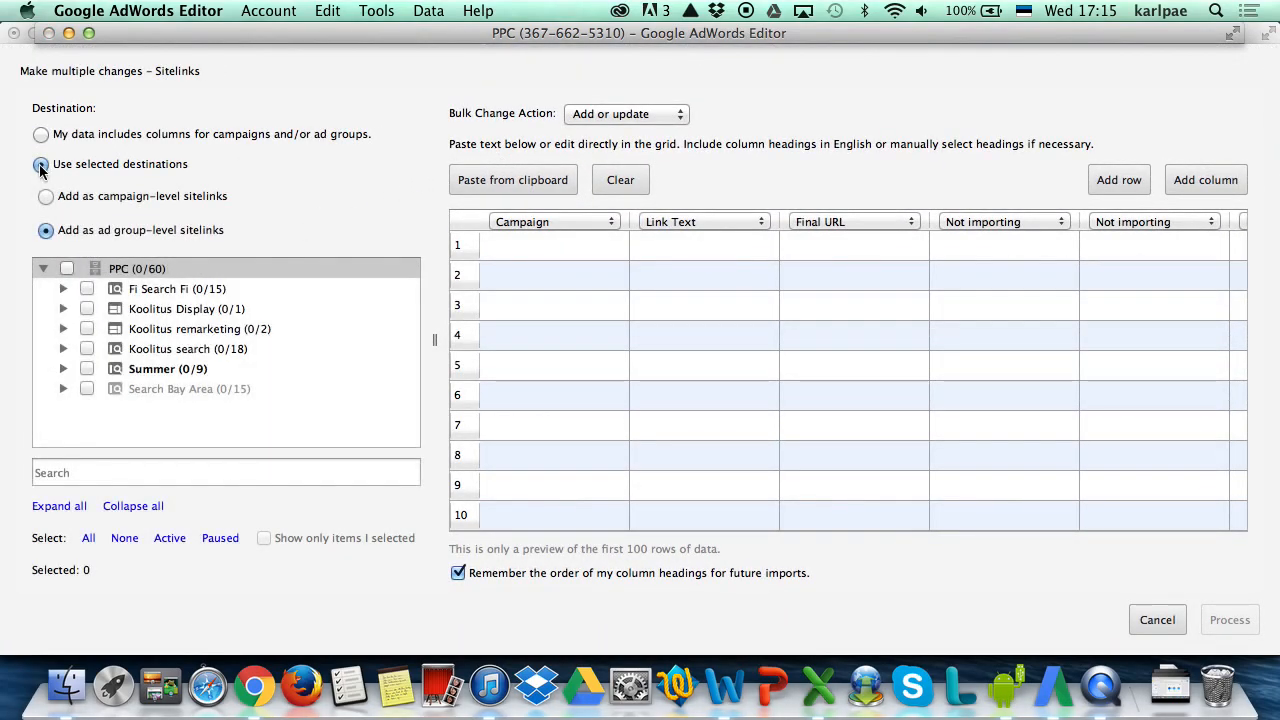
pyautogui.click(66, 369)
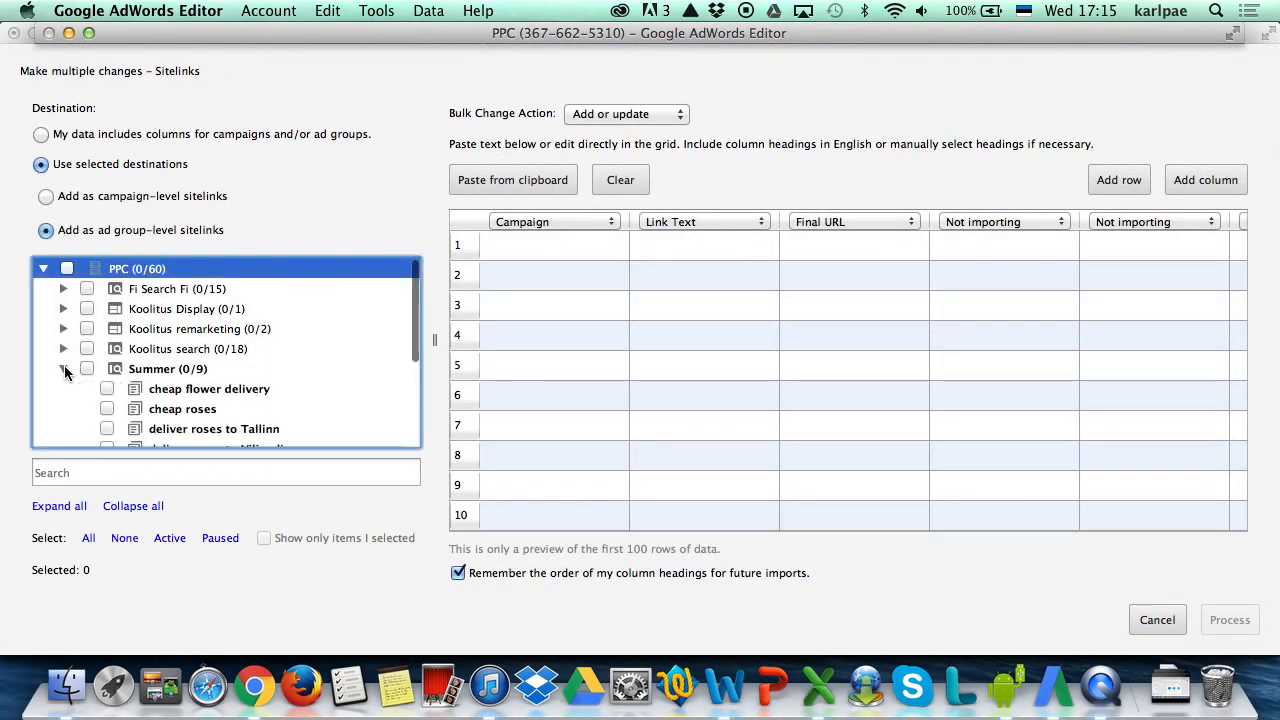
pyautogui.click(107, 409)
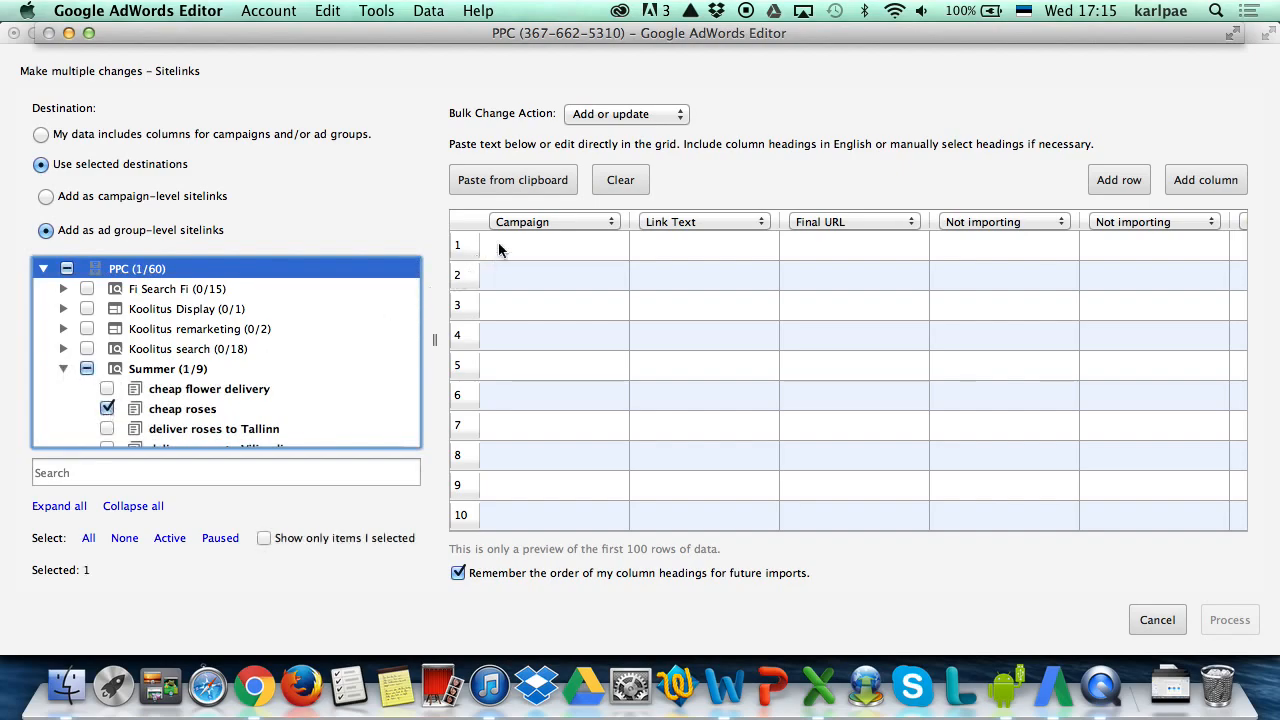
pyautogui.click(537, 251)
pyautogui.press('super+v')
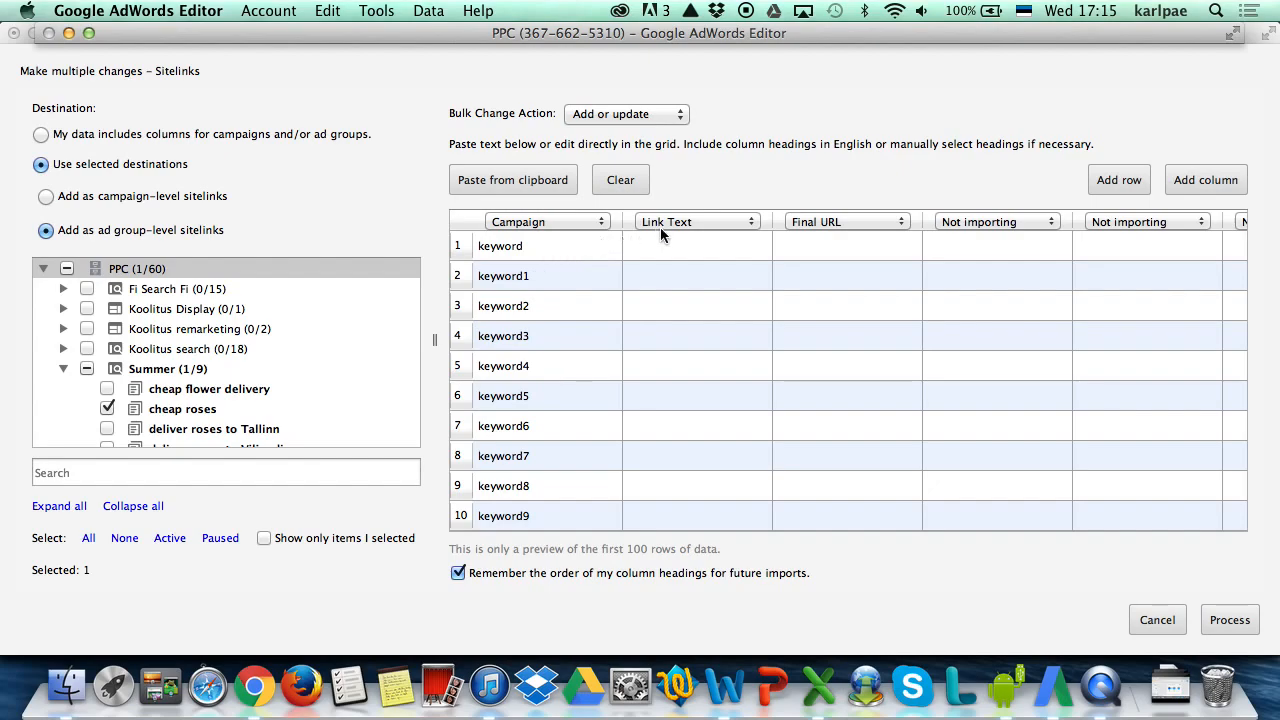
pyautogui.click(702, 220)
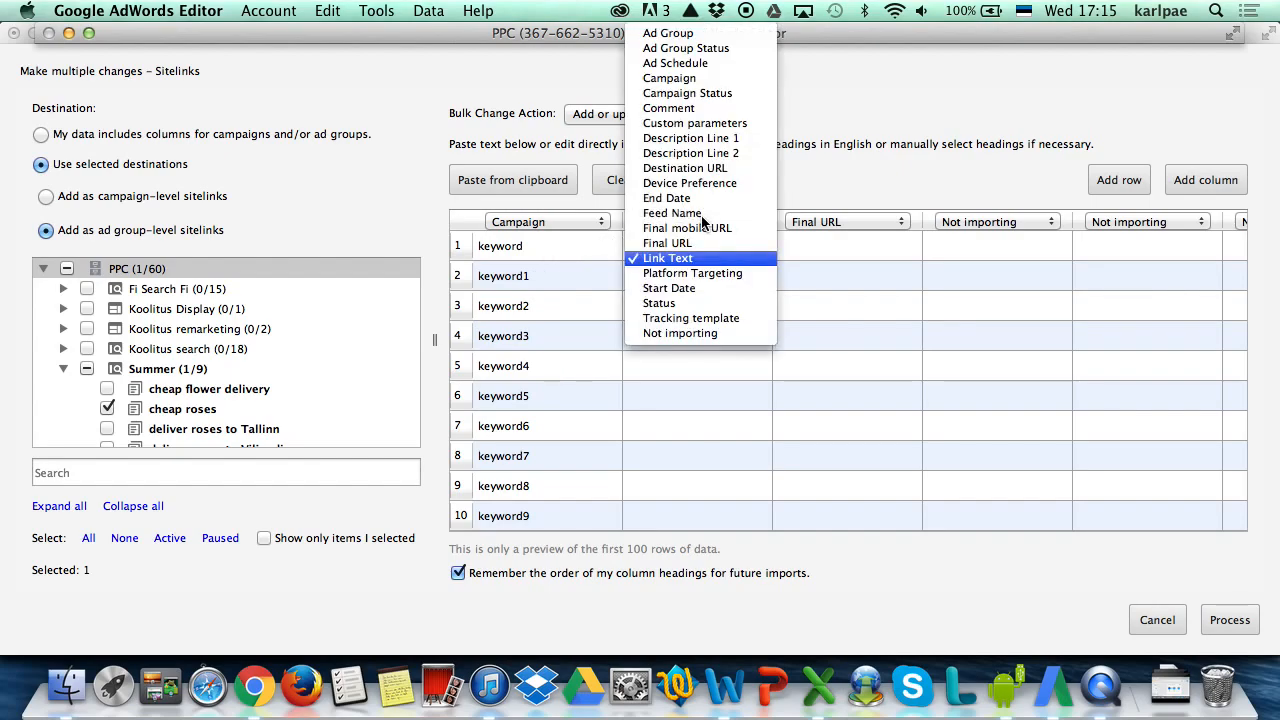
pyautogui.click(1150, 620)
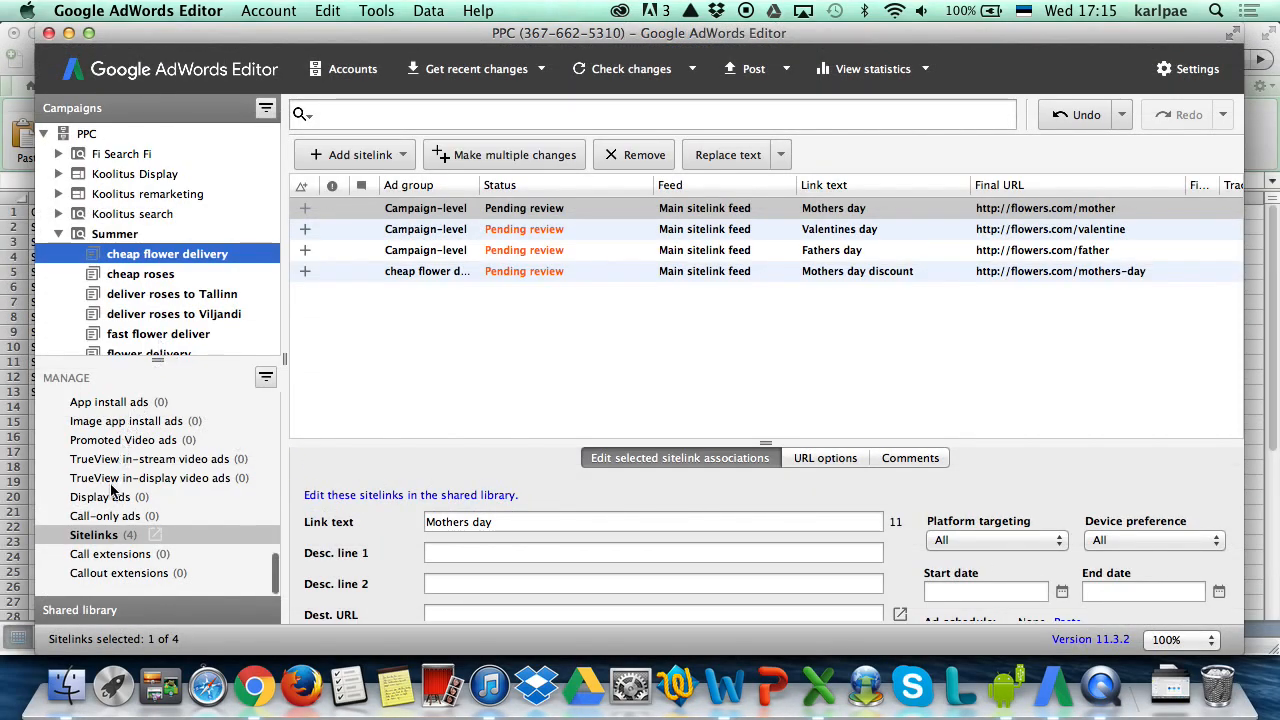
# - Start a bulk change for Keywords with cheap flower delivery as the selected destination and paste the copied keyword list
pyautogui.scroll(10, 112, 488)
pyautogui.scroll(5, 112, 482)
pyautogui.click(97, 458)
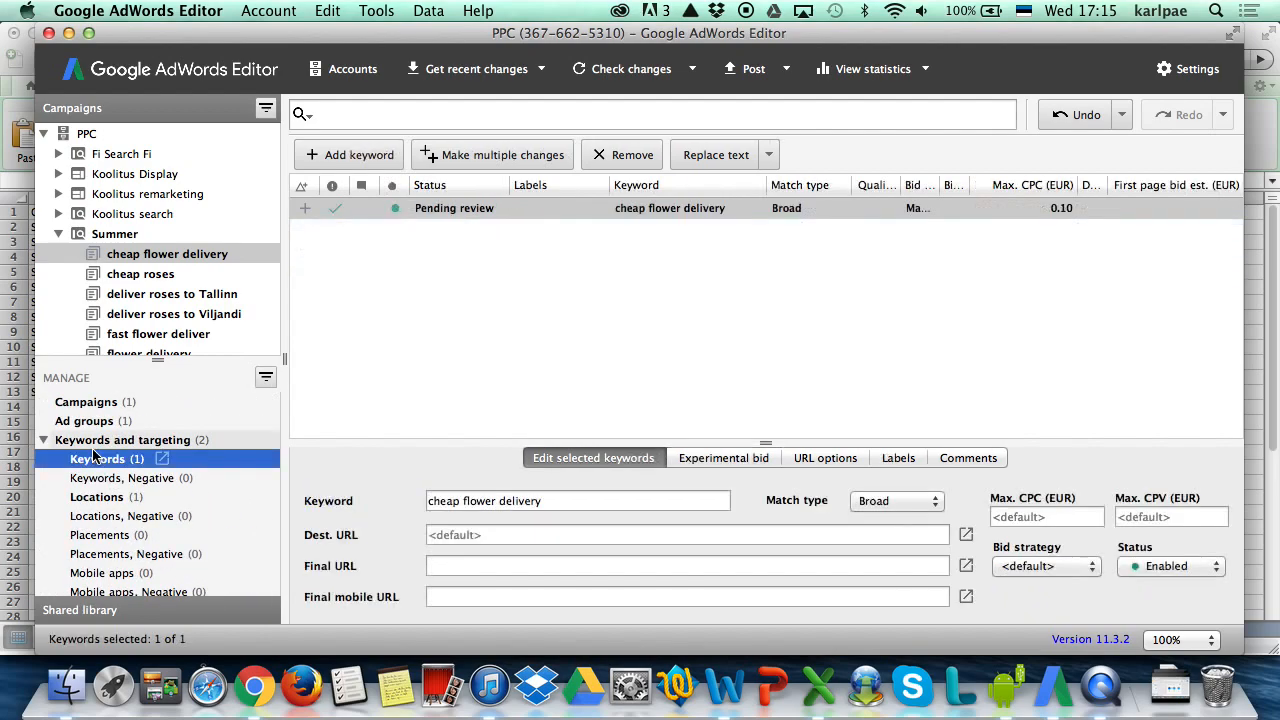
pyautogui.click(460, 155)
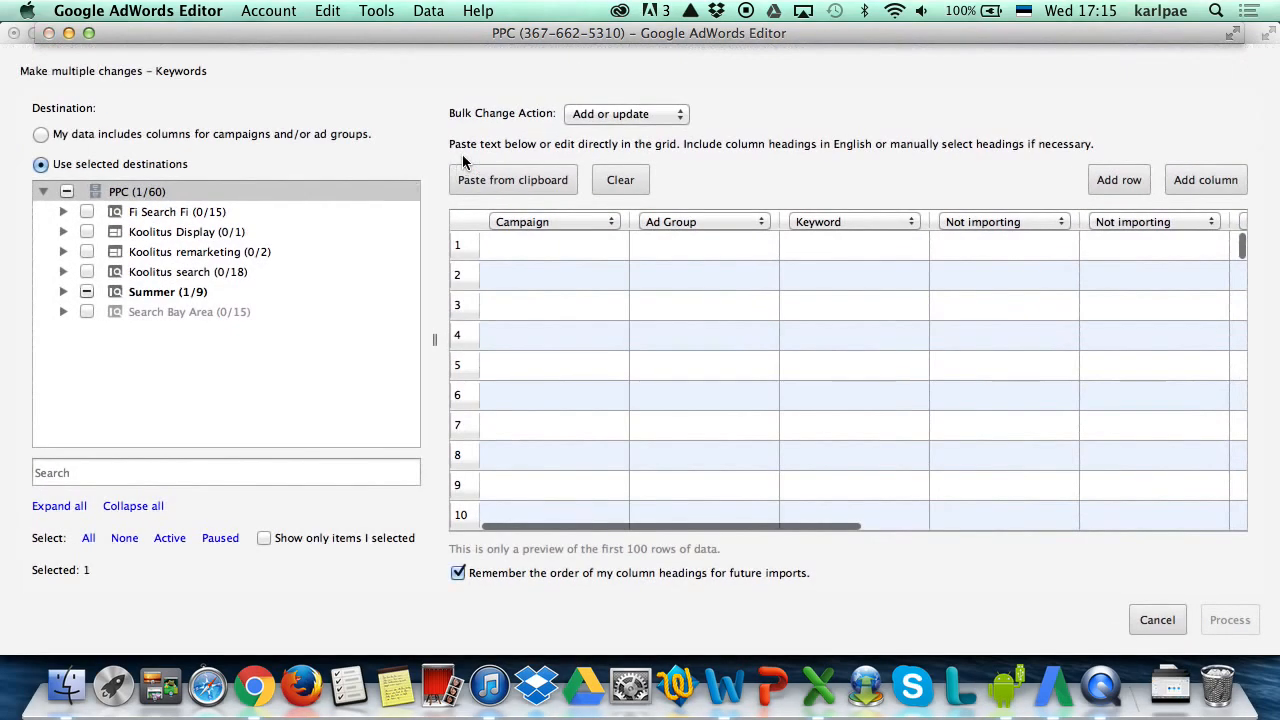
pyautogui.click(63, 291)
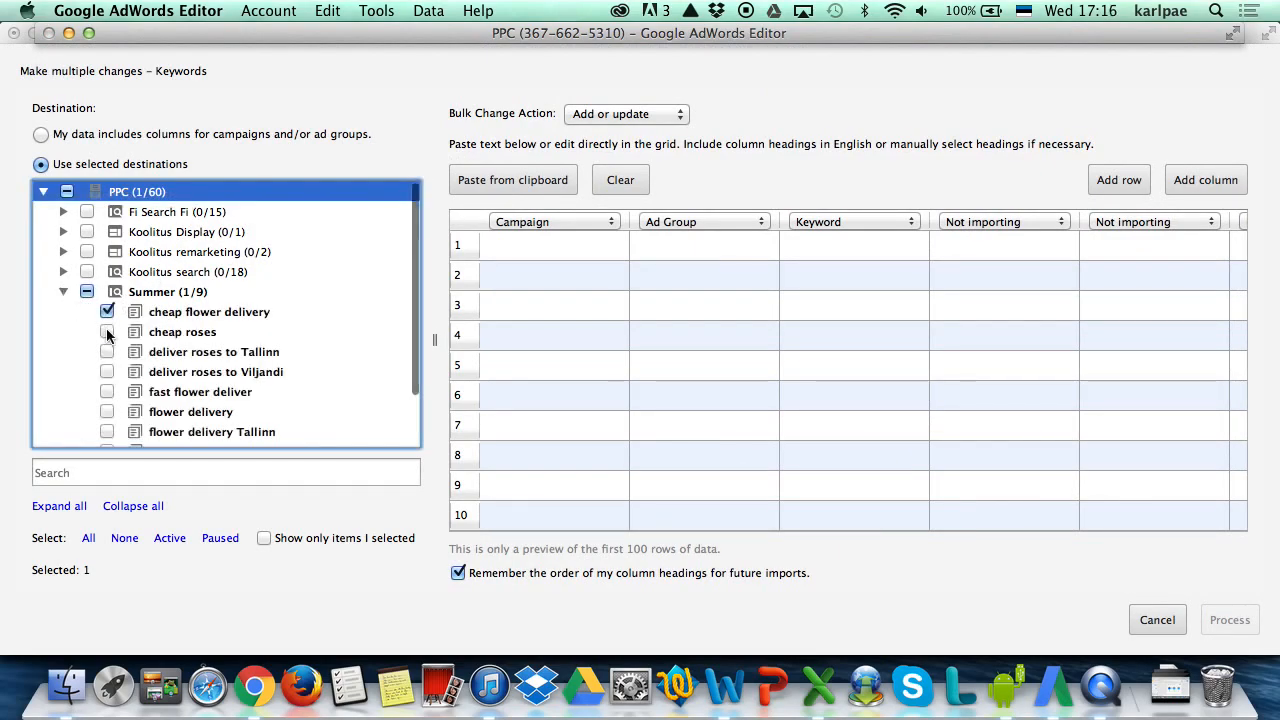
pyautogui.click(555, 244)
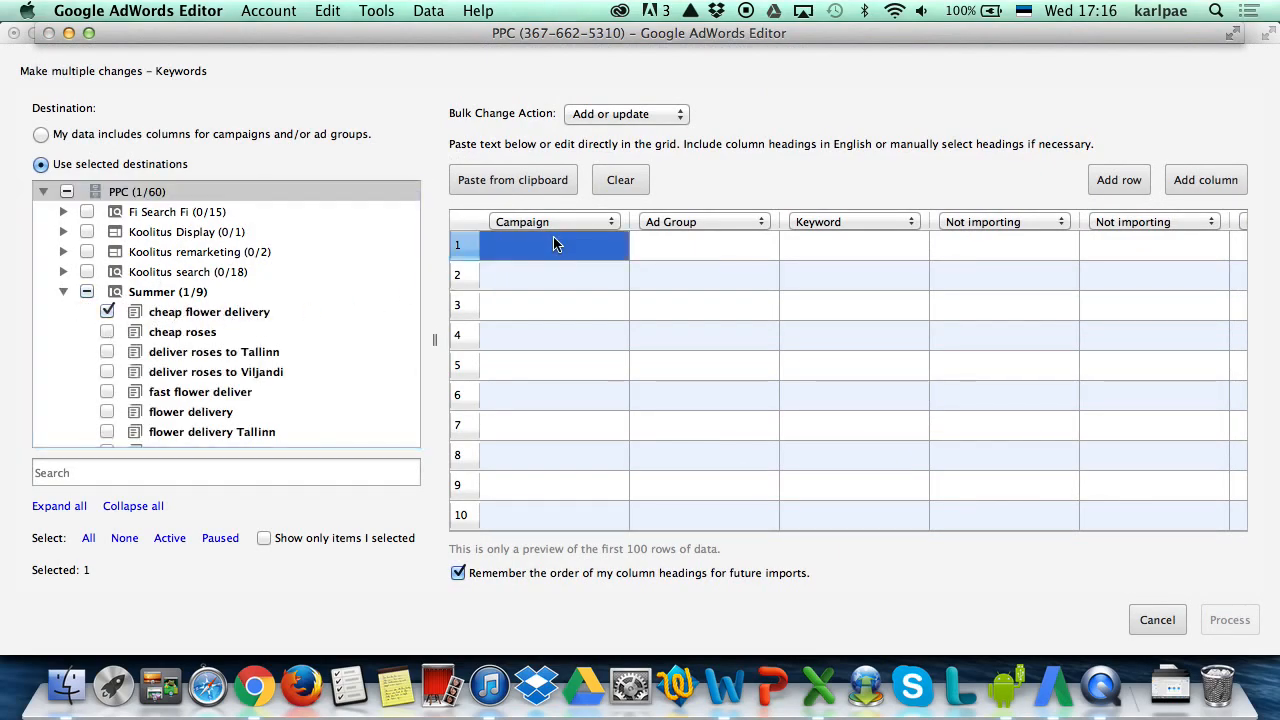
pyautogui.write('keyword1 keyword2 keyword3 keyword4 keyword5 keyword6 keyword7 keyword8 keyword9 keyword10')
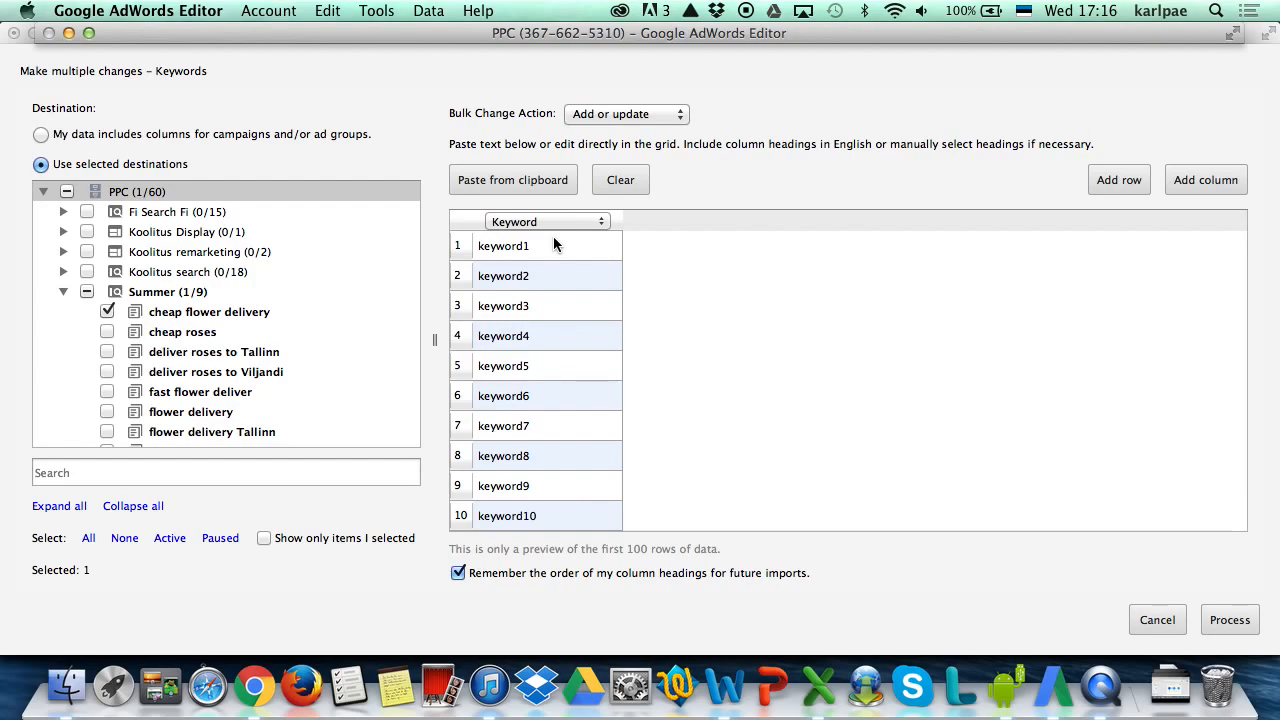
# - Process the pasted keywords and finish the import for review
pyautogui.scroll(-1, 553, 240)
pyautogui.scroll(1, 553, 240)
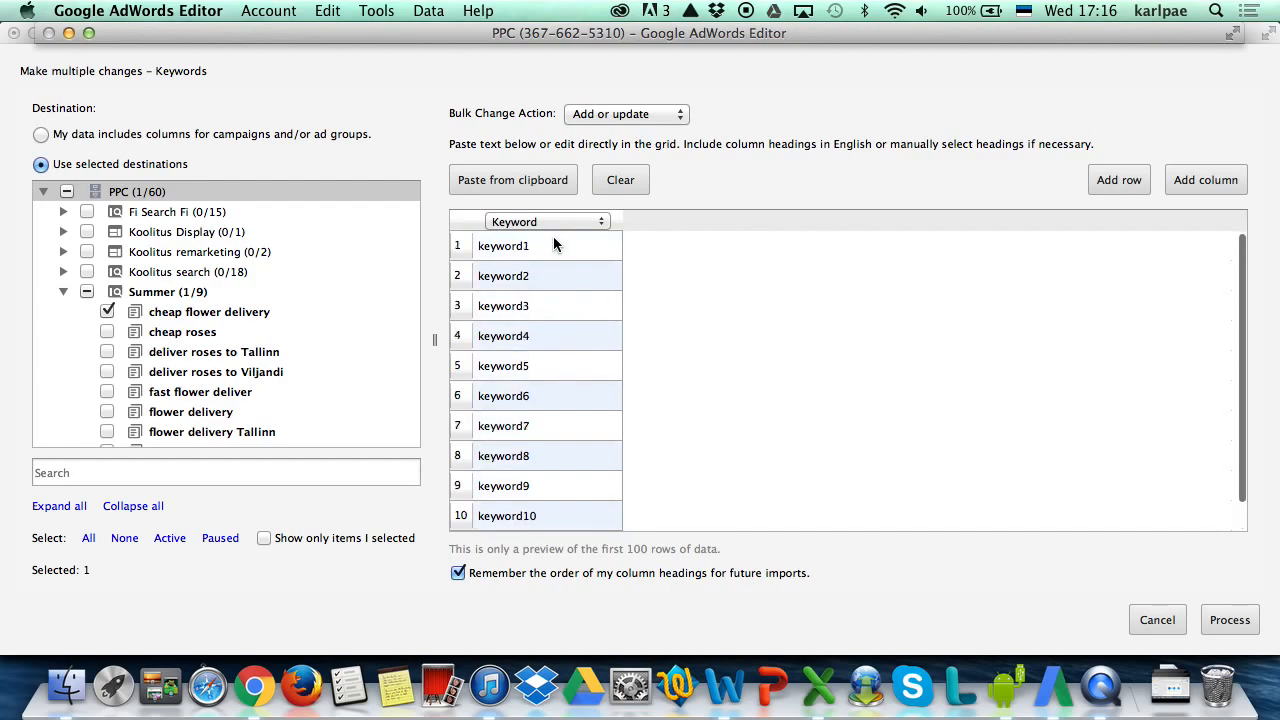
pyautogui.click(1230, 620)
pyautogui.click(1185, 620)
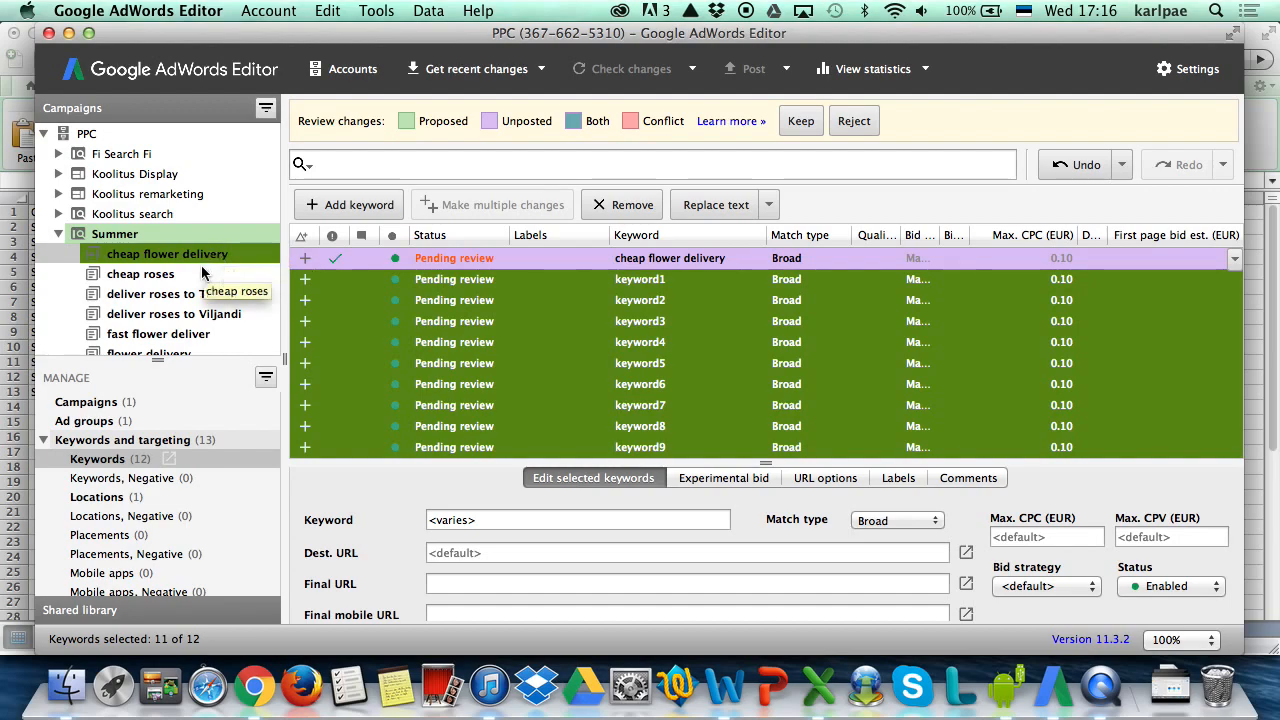
pyautogui.scroll(-5, 203, 272)
pyautogui.scroll(5, 203, 272)
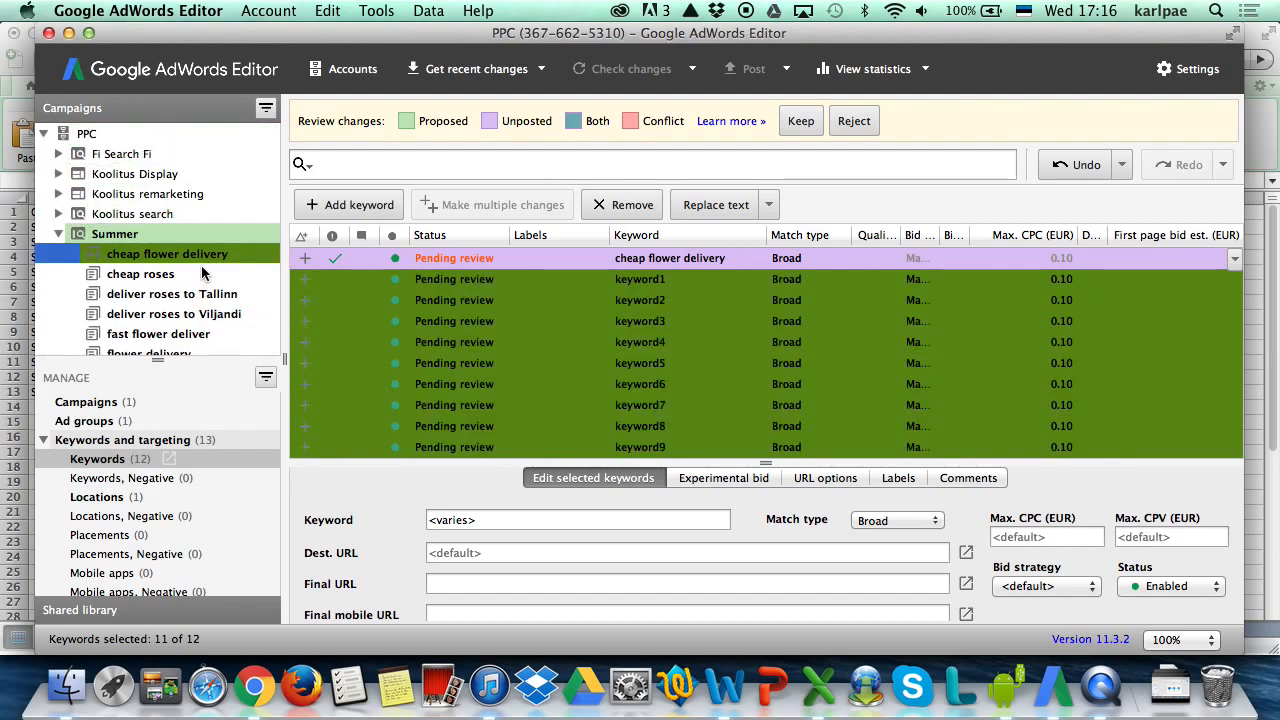
pyautogui.scroll(-5, 203, 272)
pyautogui.scroll(5, 203, 272)
pyautogui.scroll(-5, 203, 272)
pyautogui.scroll(5, 203, 272)
pyautogui.scroll(-5, 203, 272)
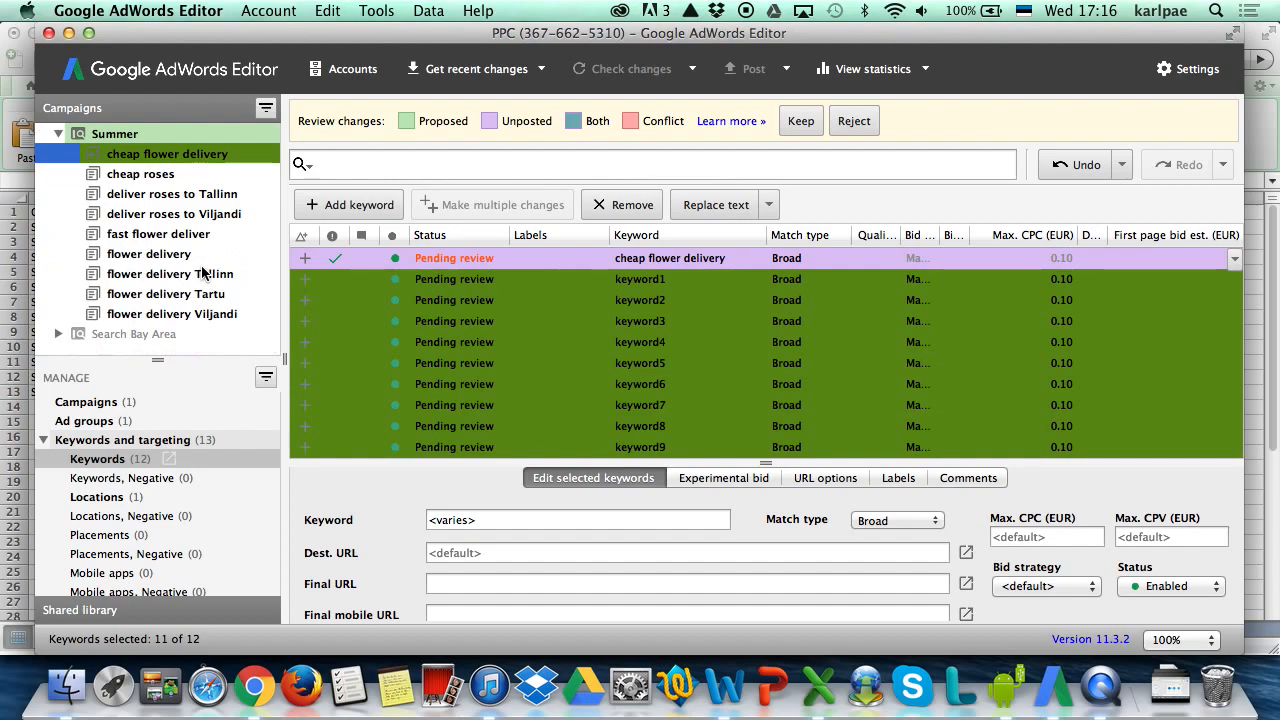
pyautogui.scroll(5, 203, 272)
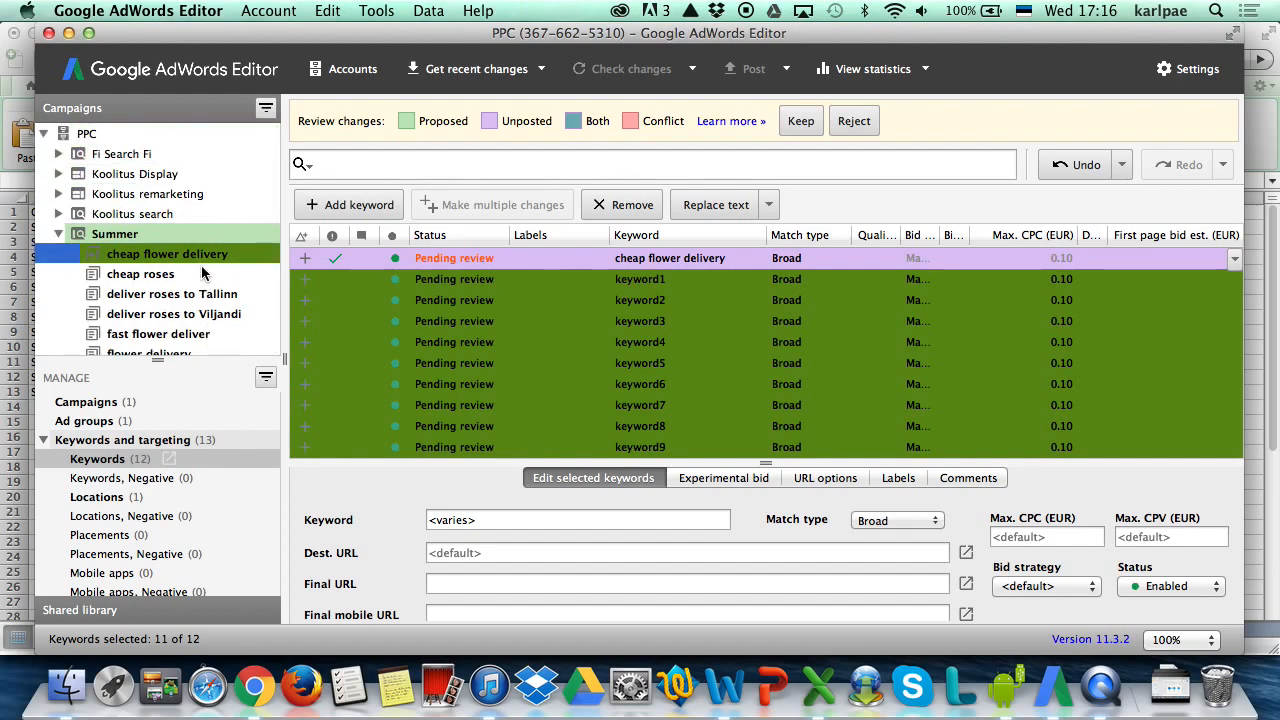
# - Switch to Excel and open the text ad table on Sheet1
pyautogui.press('super+Tab')
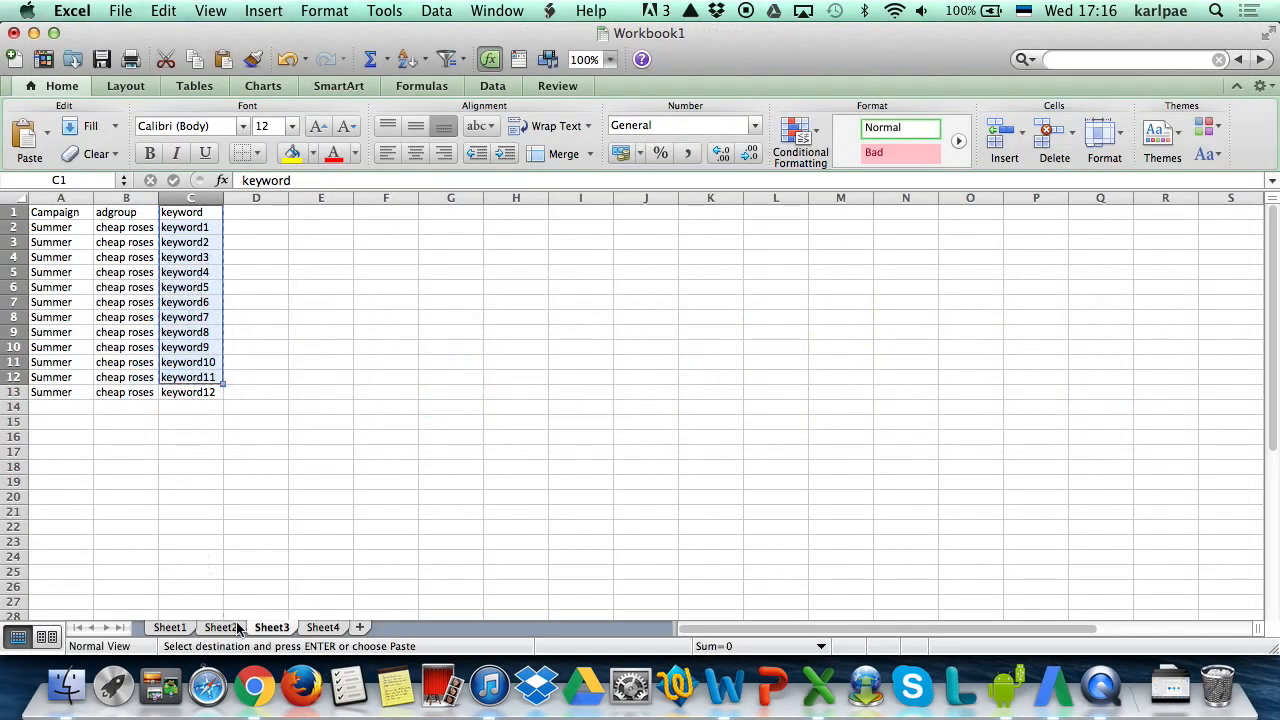
pyautogui.click(170, 627)
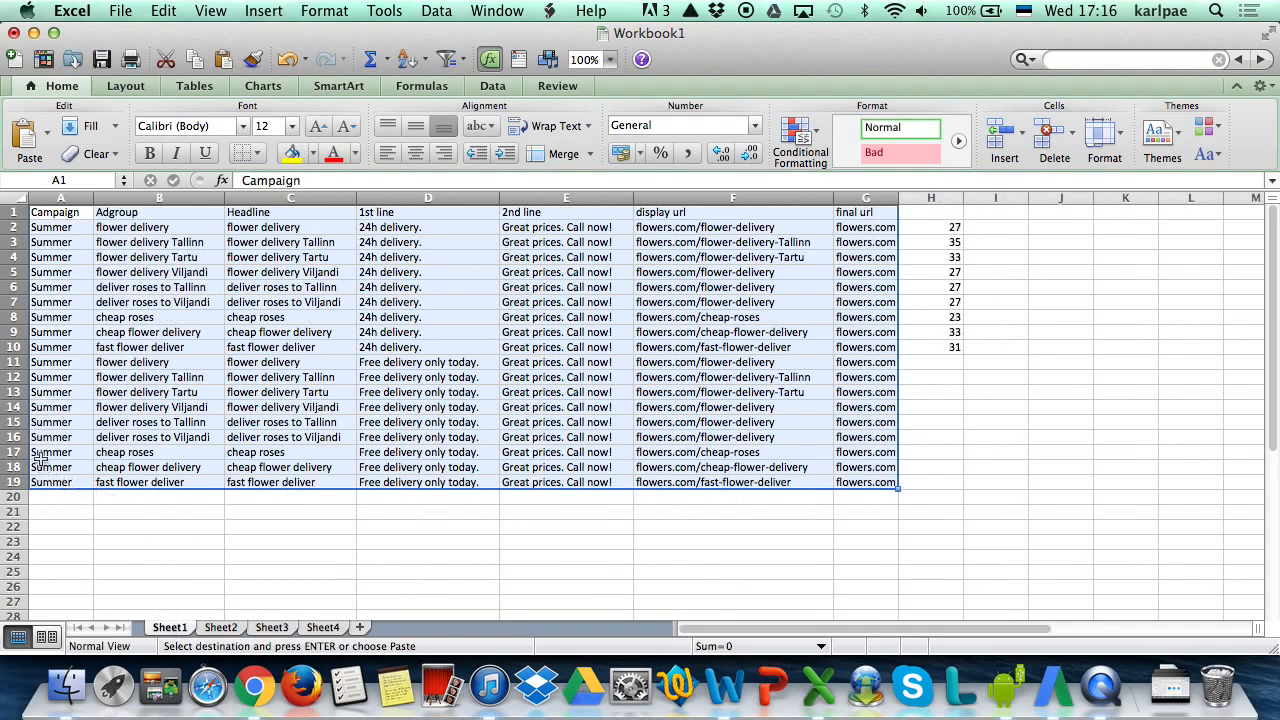